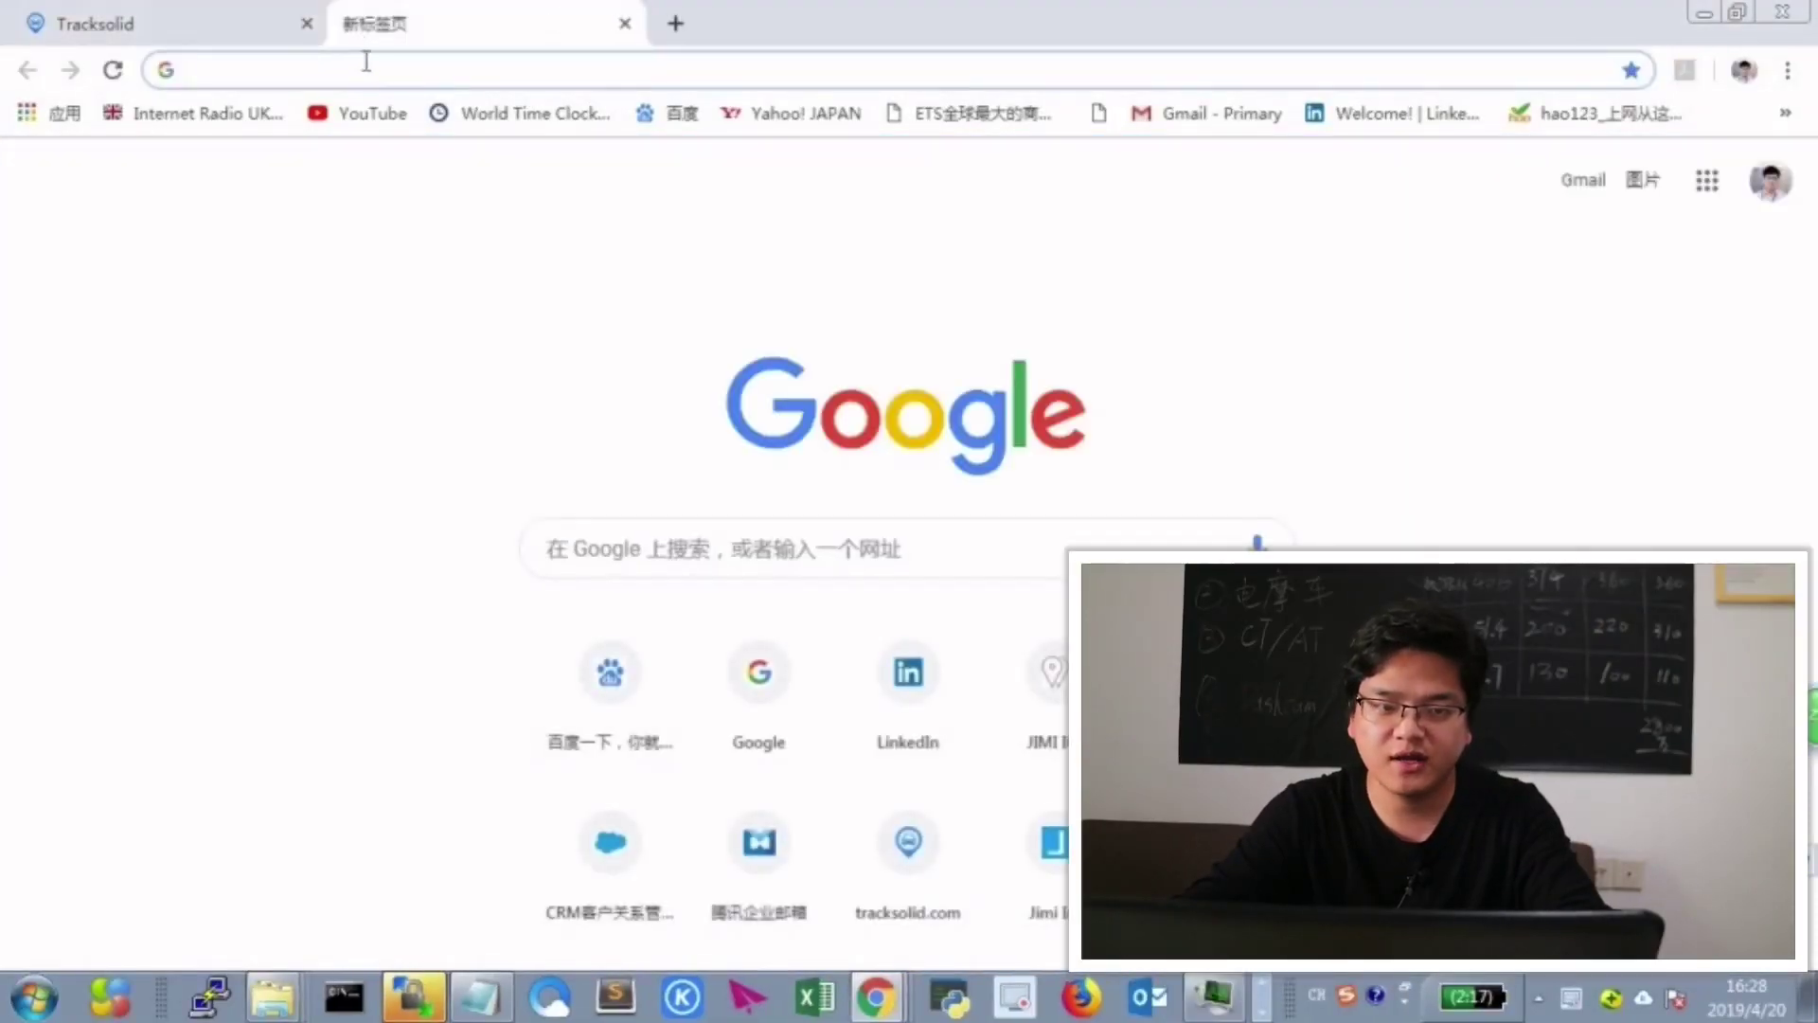
pyautogui.write('gz.jimilab.com')
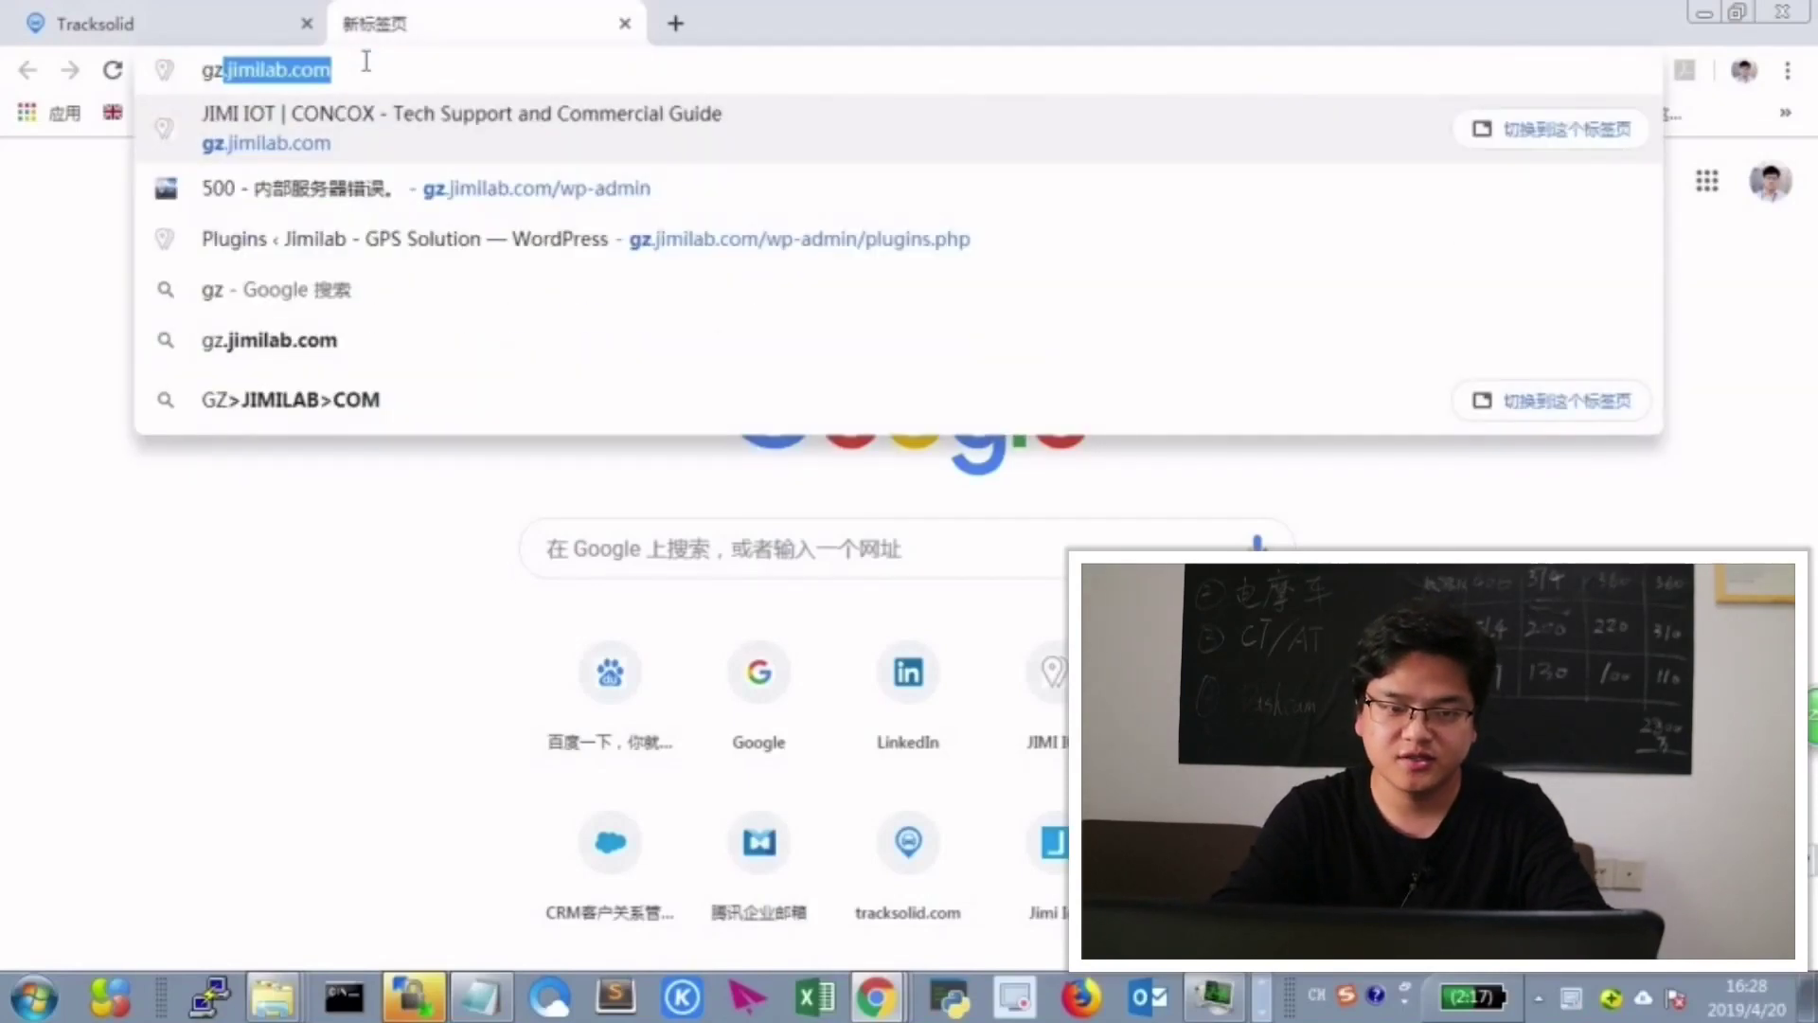
# Load gz.jimilab.com, open jimilab.com in a second tab, and return to the gz tab
pyautogui.press('Return')
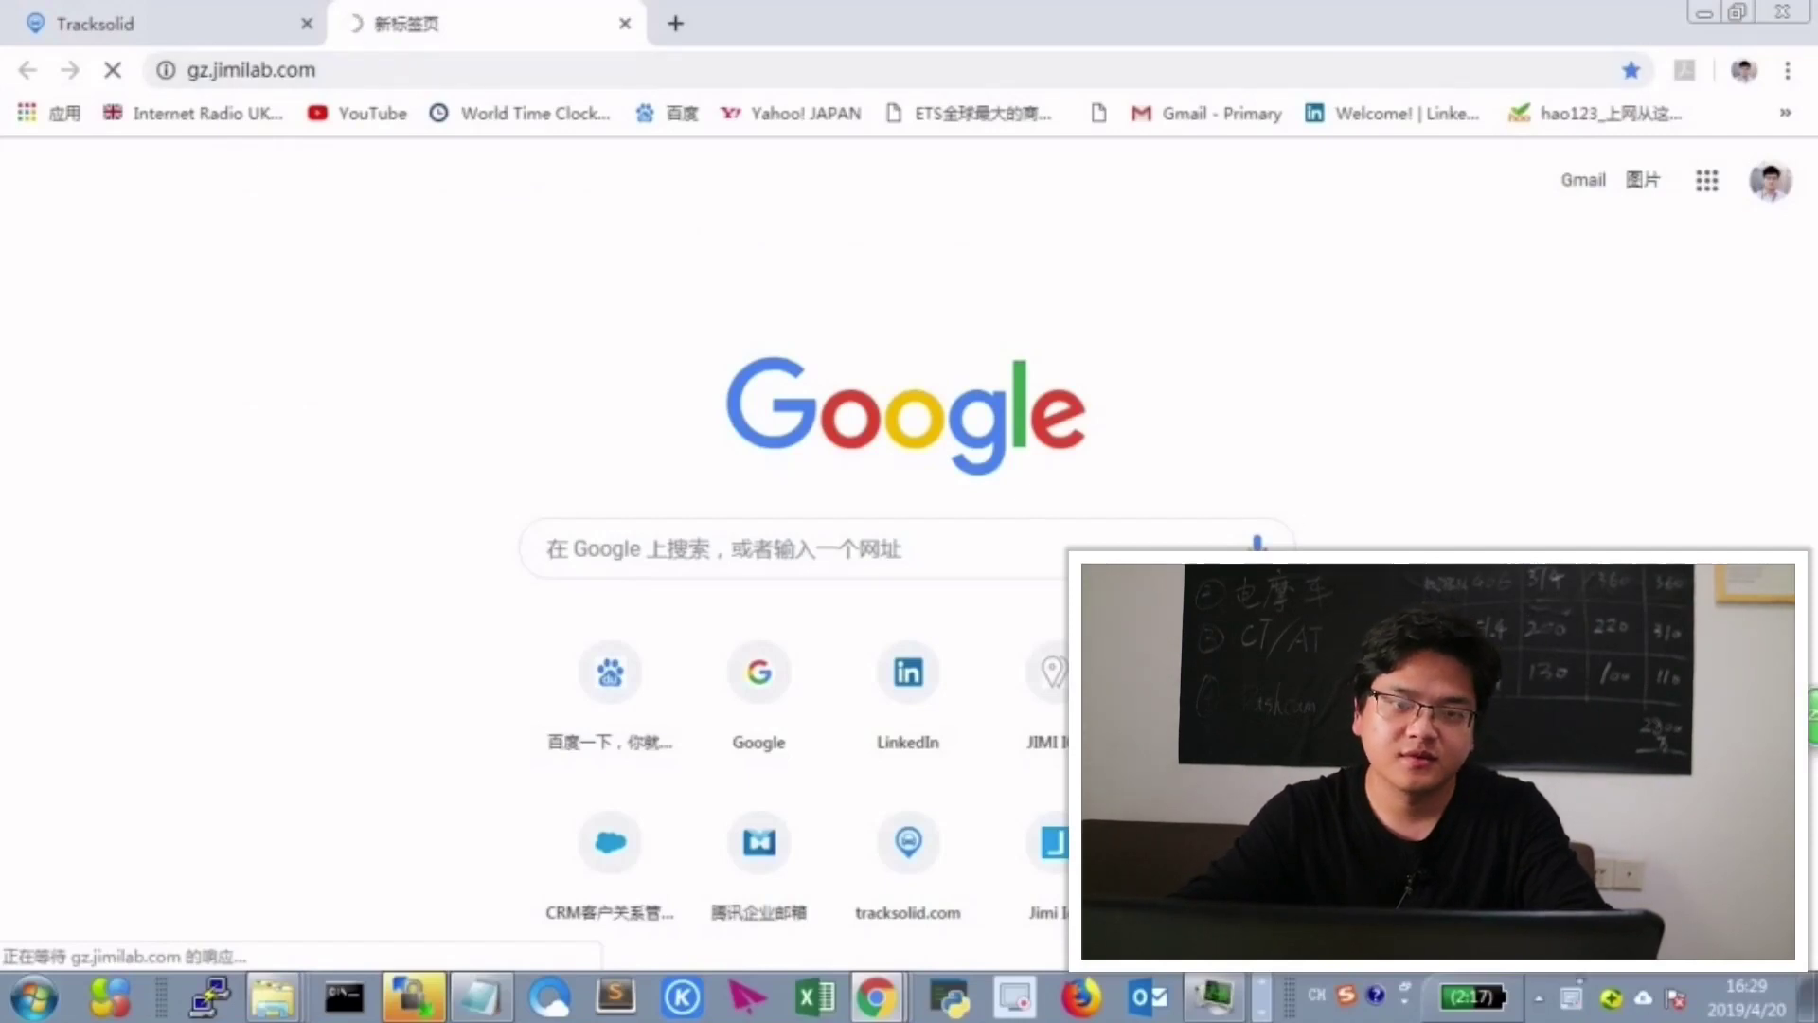
pyautogui.click(675, 22)
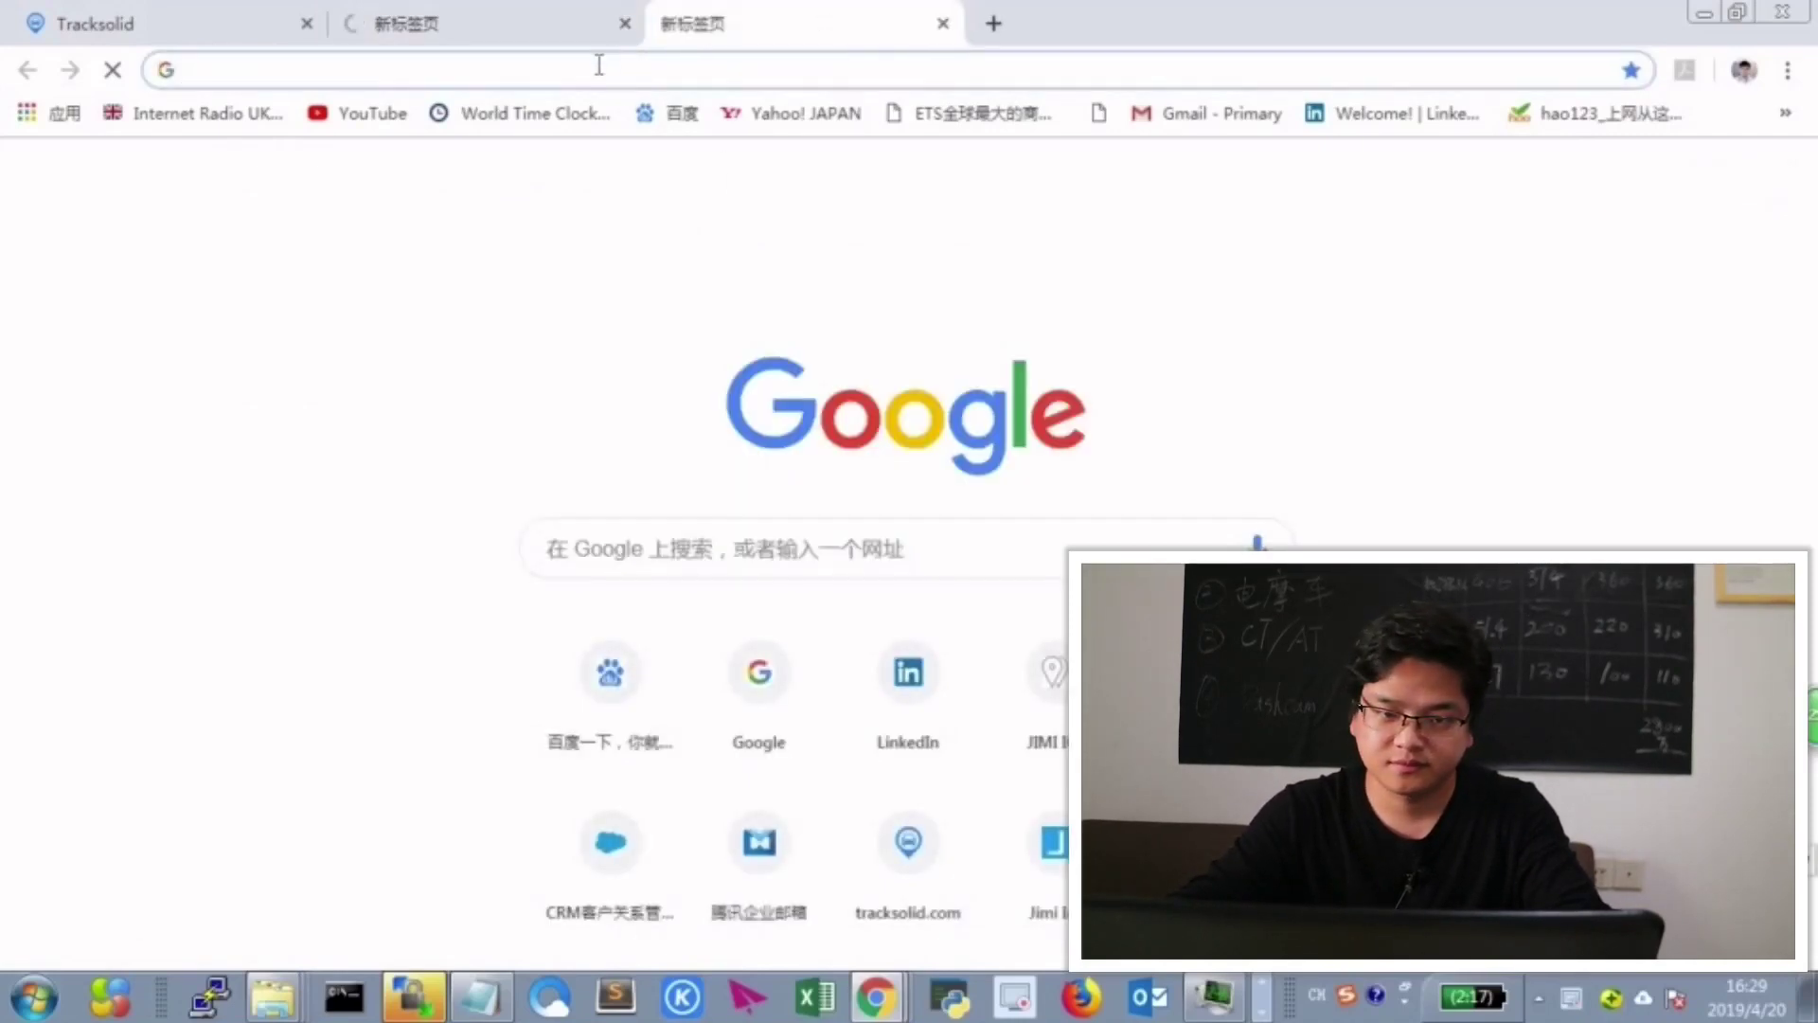
pyautogui.write('jimil')
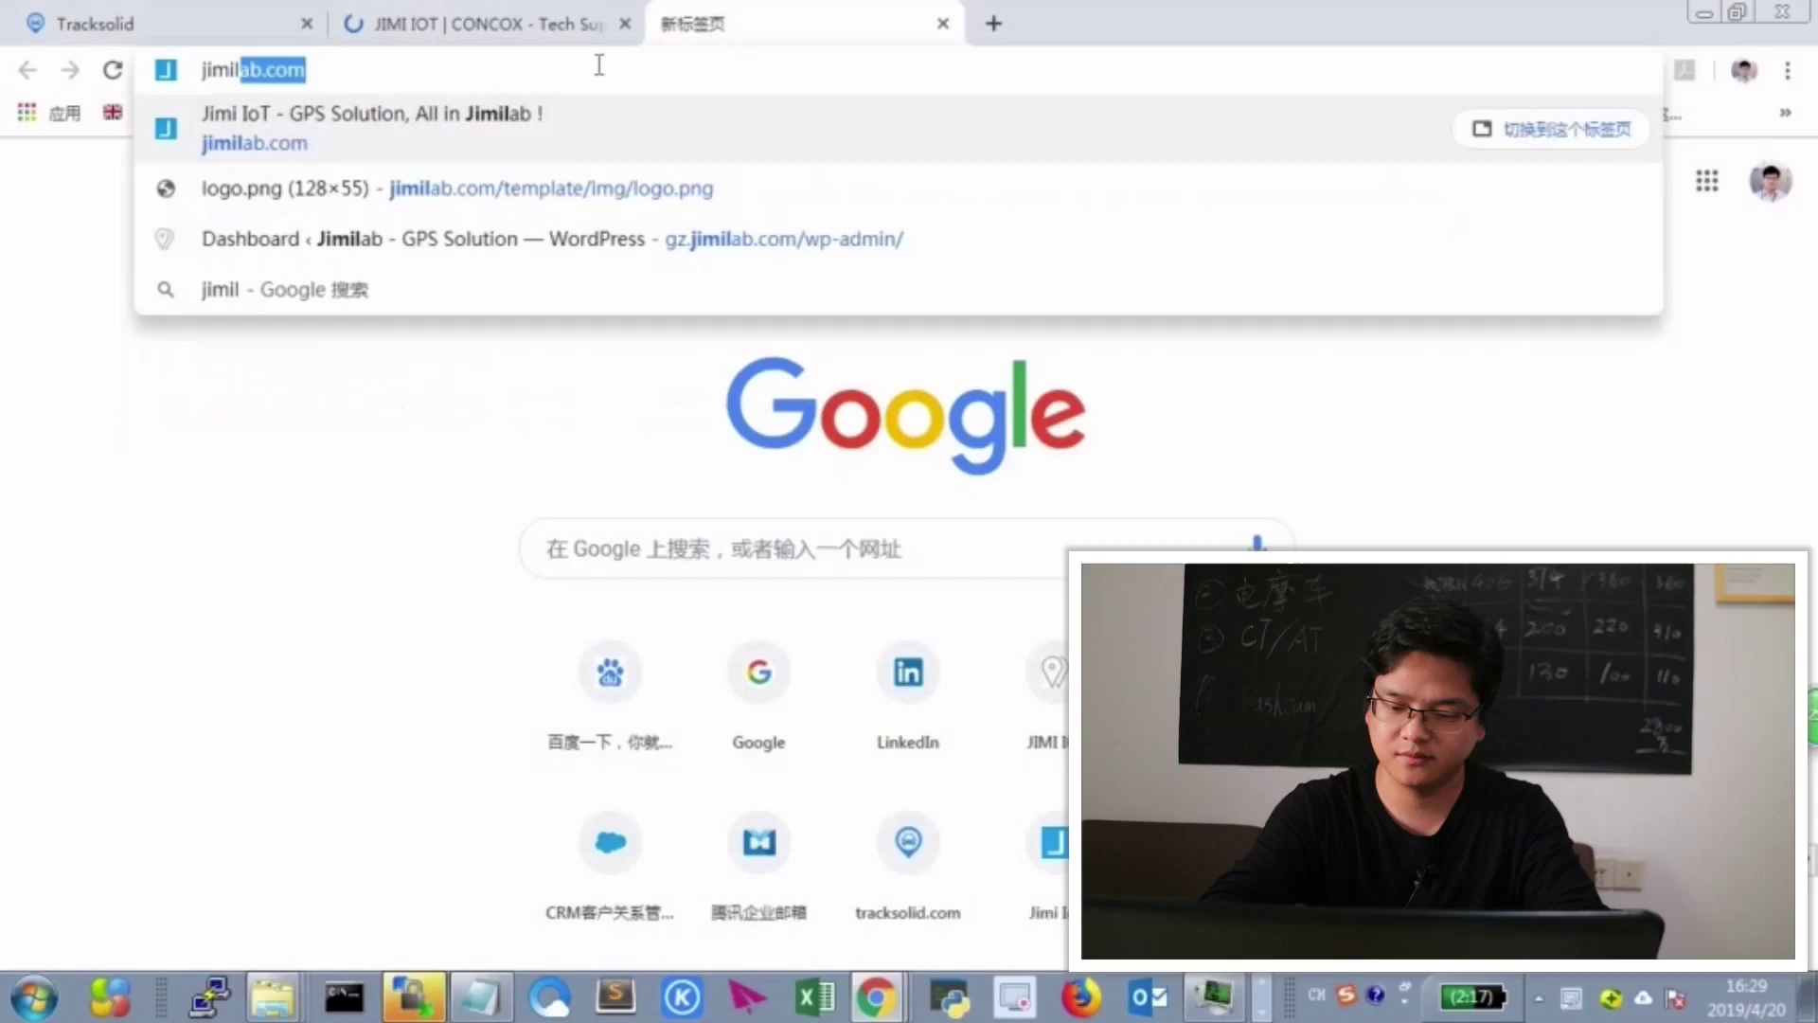
pyautogui.write('ab.com')
pyautogui.press('Return')
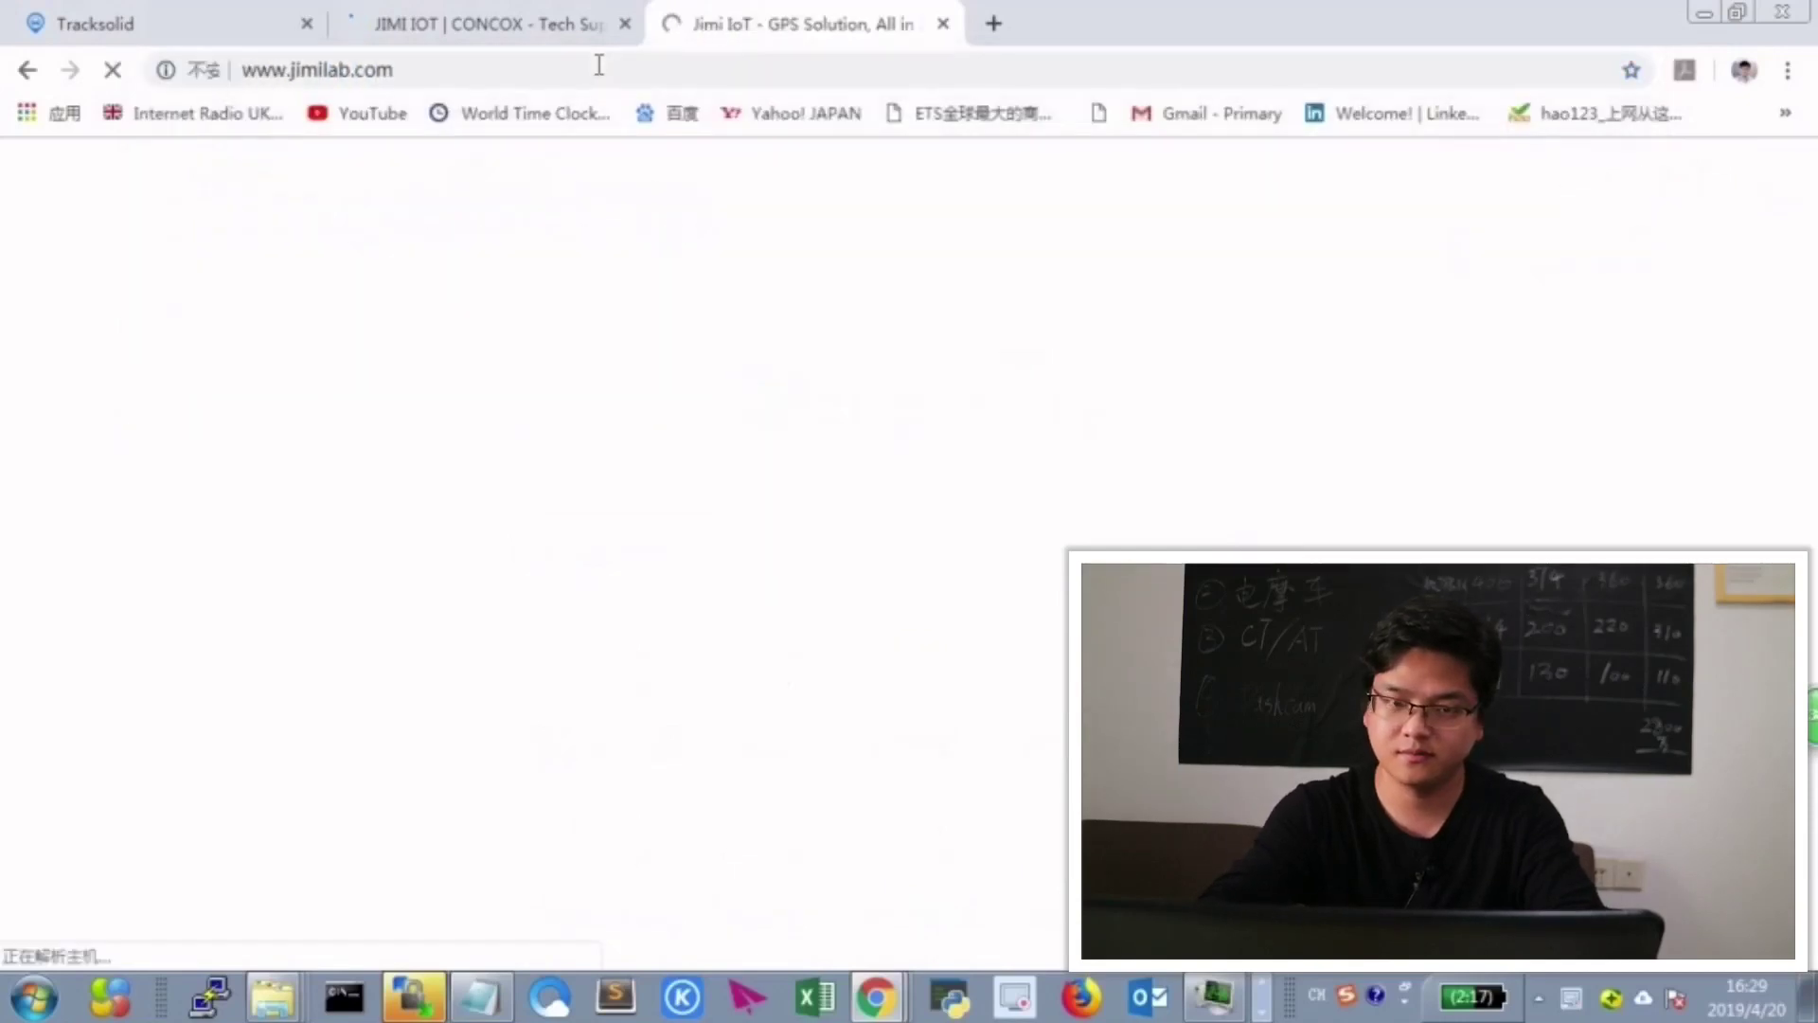
pyautogui.click(410, 18)
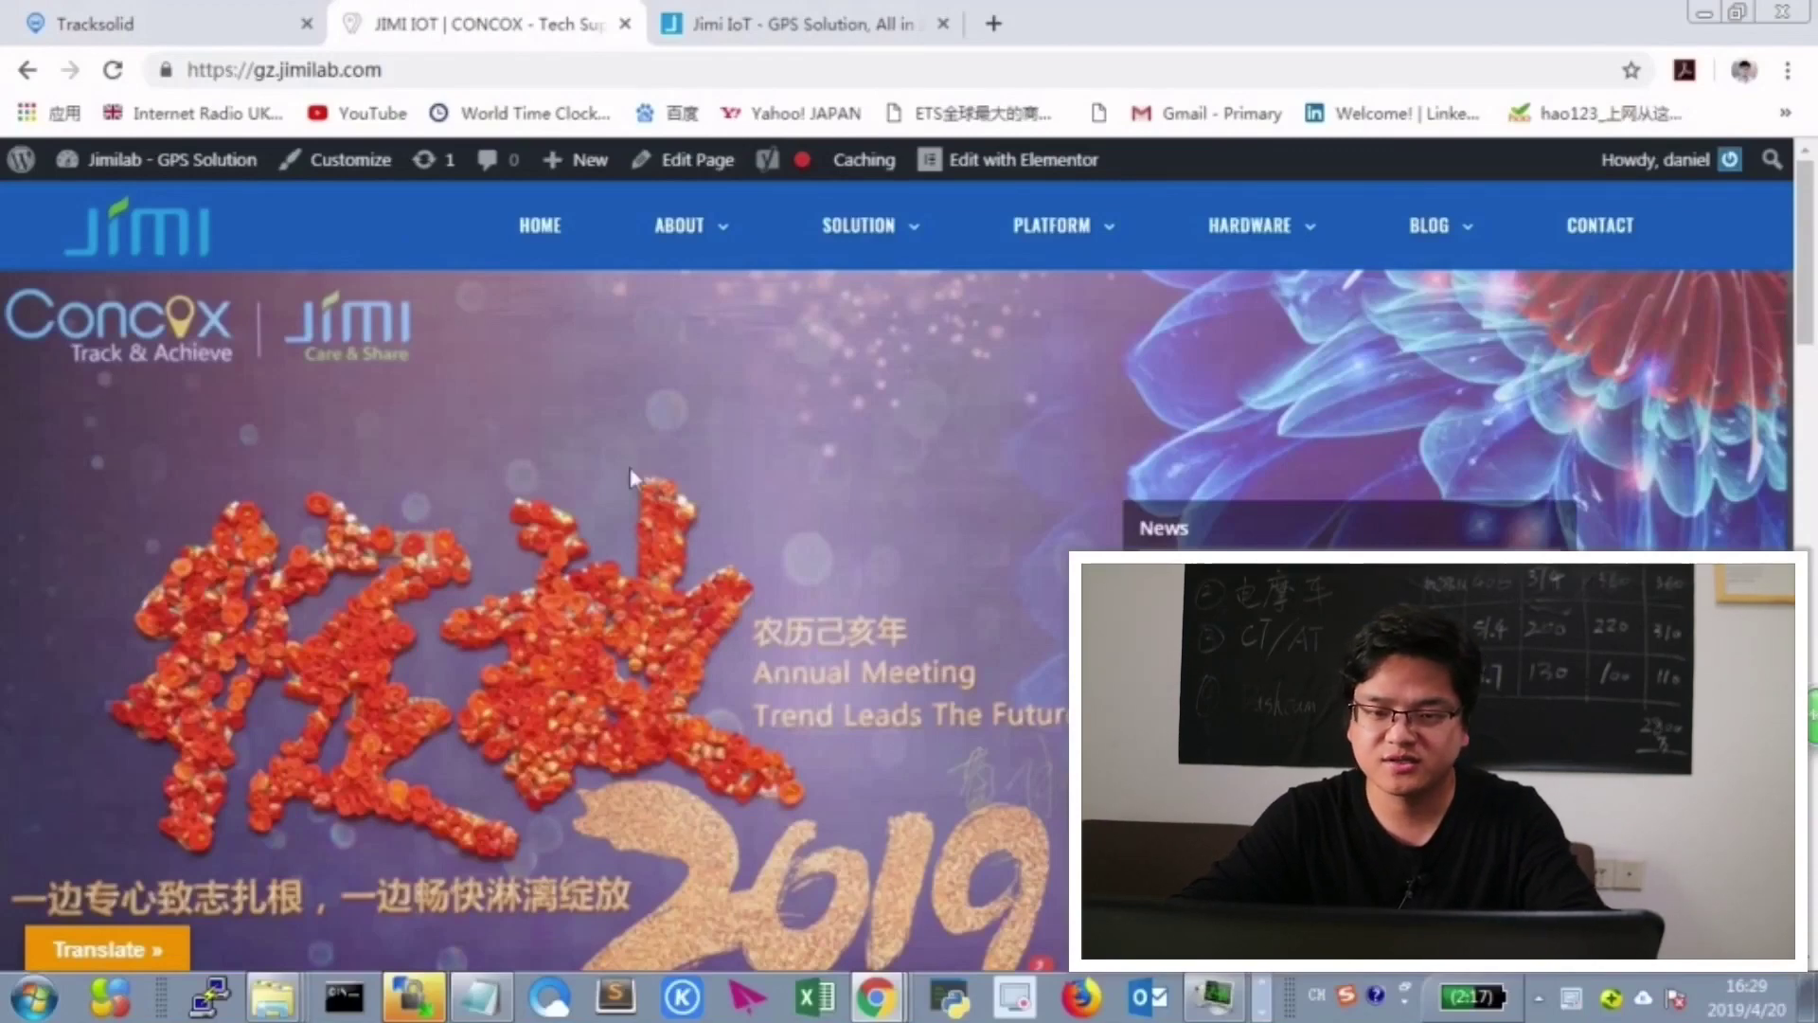
pyautogui.scroll(-4, 632, 496)
pyautogui.scroll(3, 1279, 526)
pyautogui.scroll(1, 1278, 511)
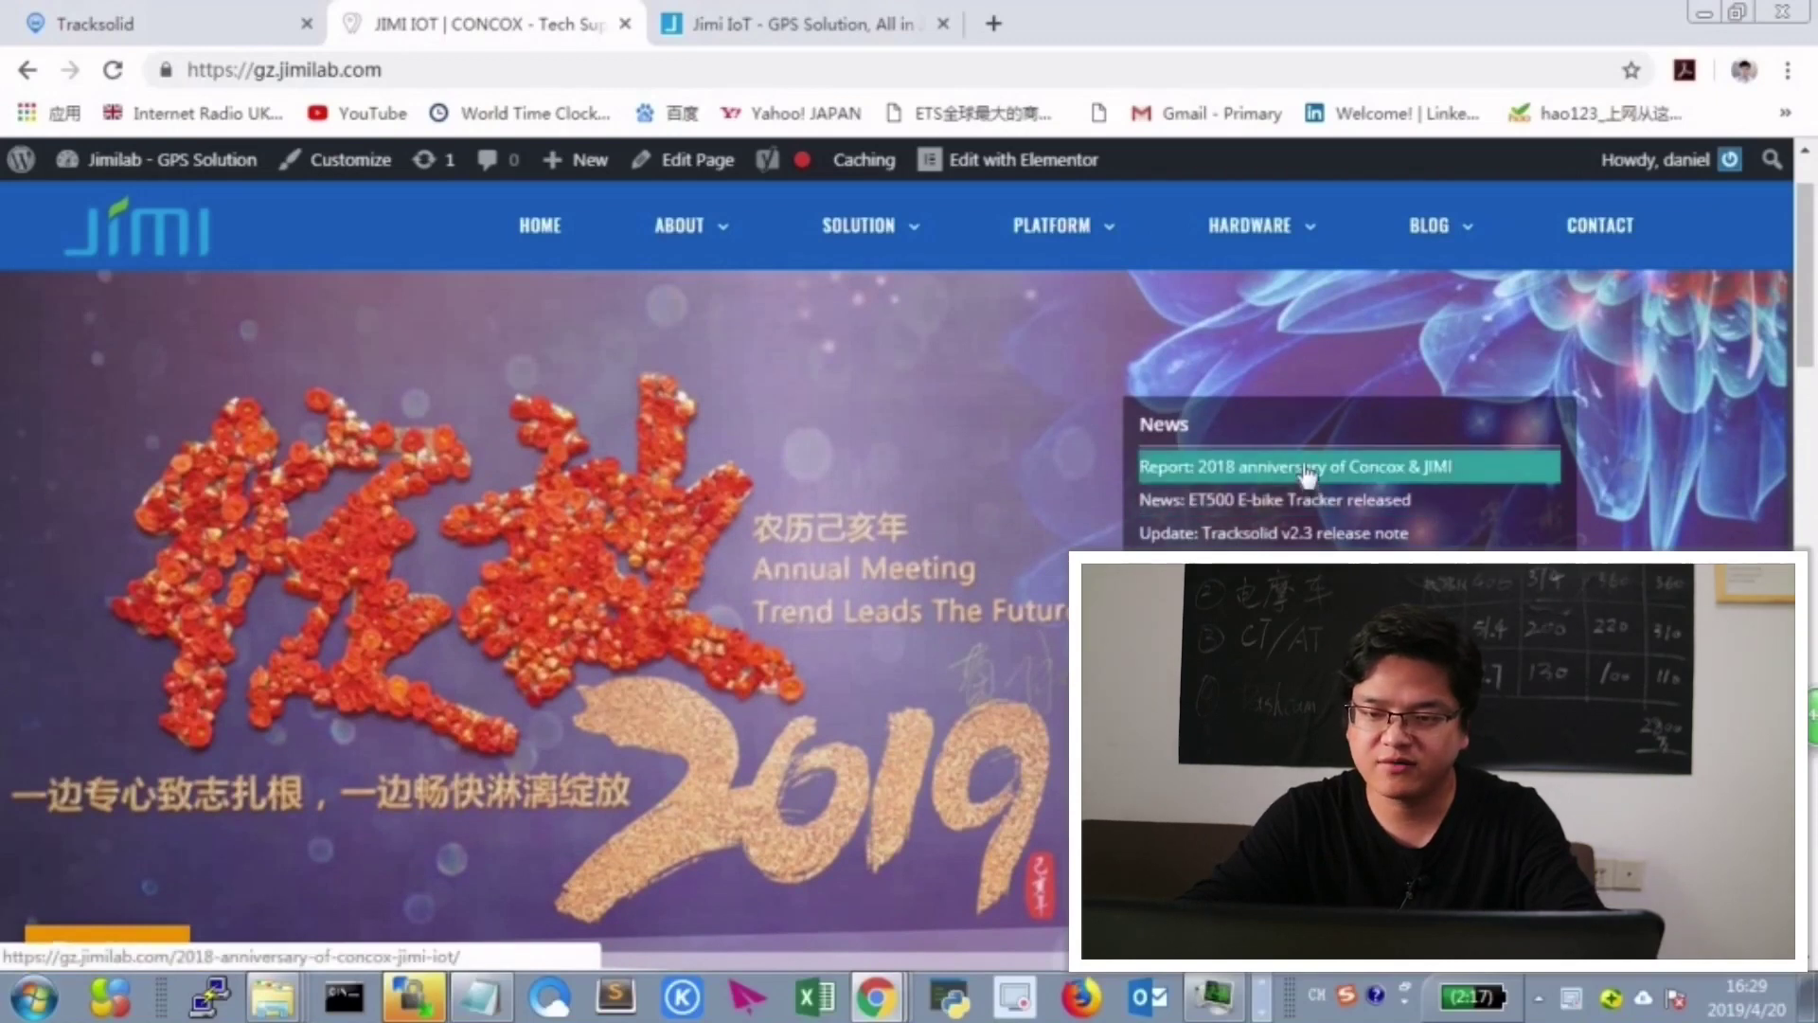
# Open the 2018 Concox anniversary news article and highlight its title
pyautogui.click(1307, 477)
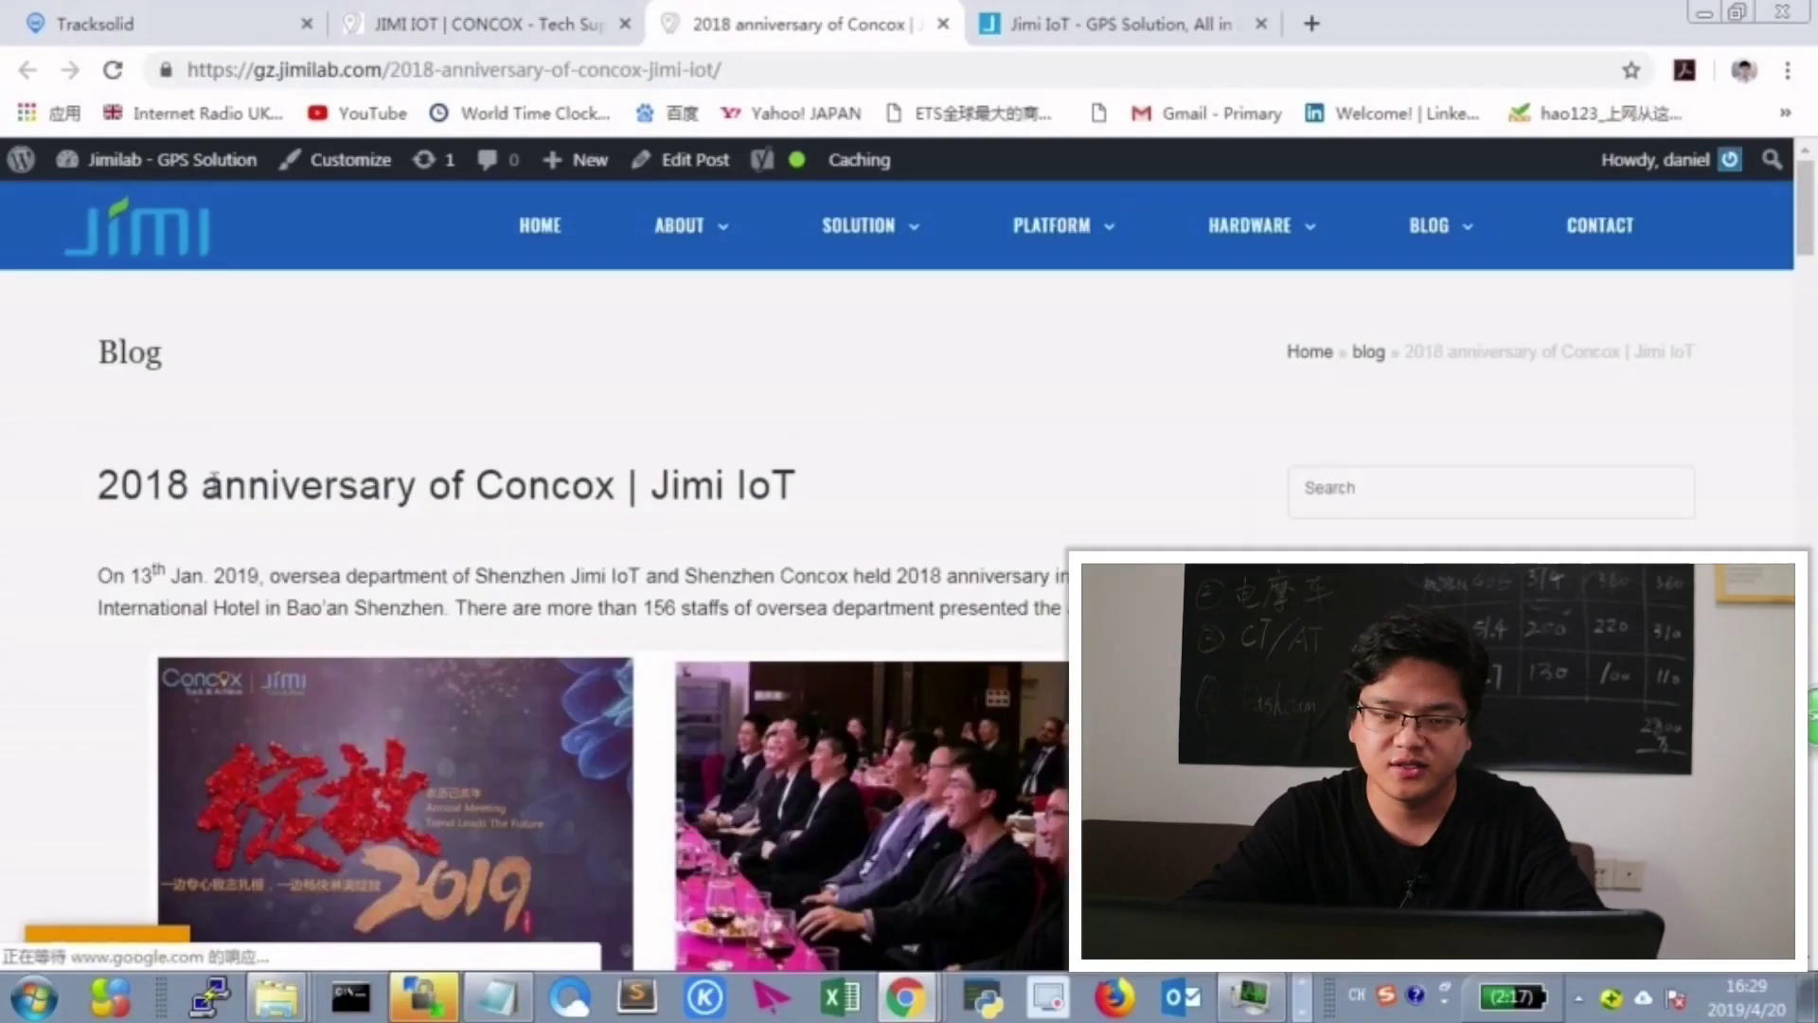
pyautogui.moveTo(211, 486); pyautogui.dragTo(714, 573)
pyautogui.click(717, 570)
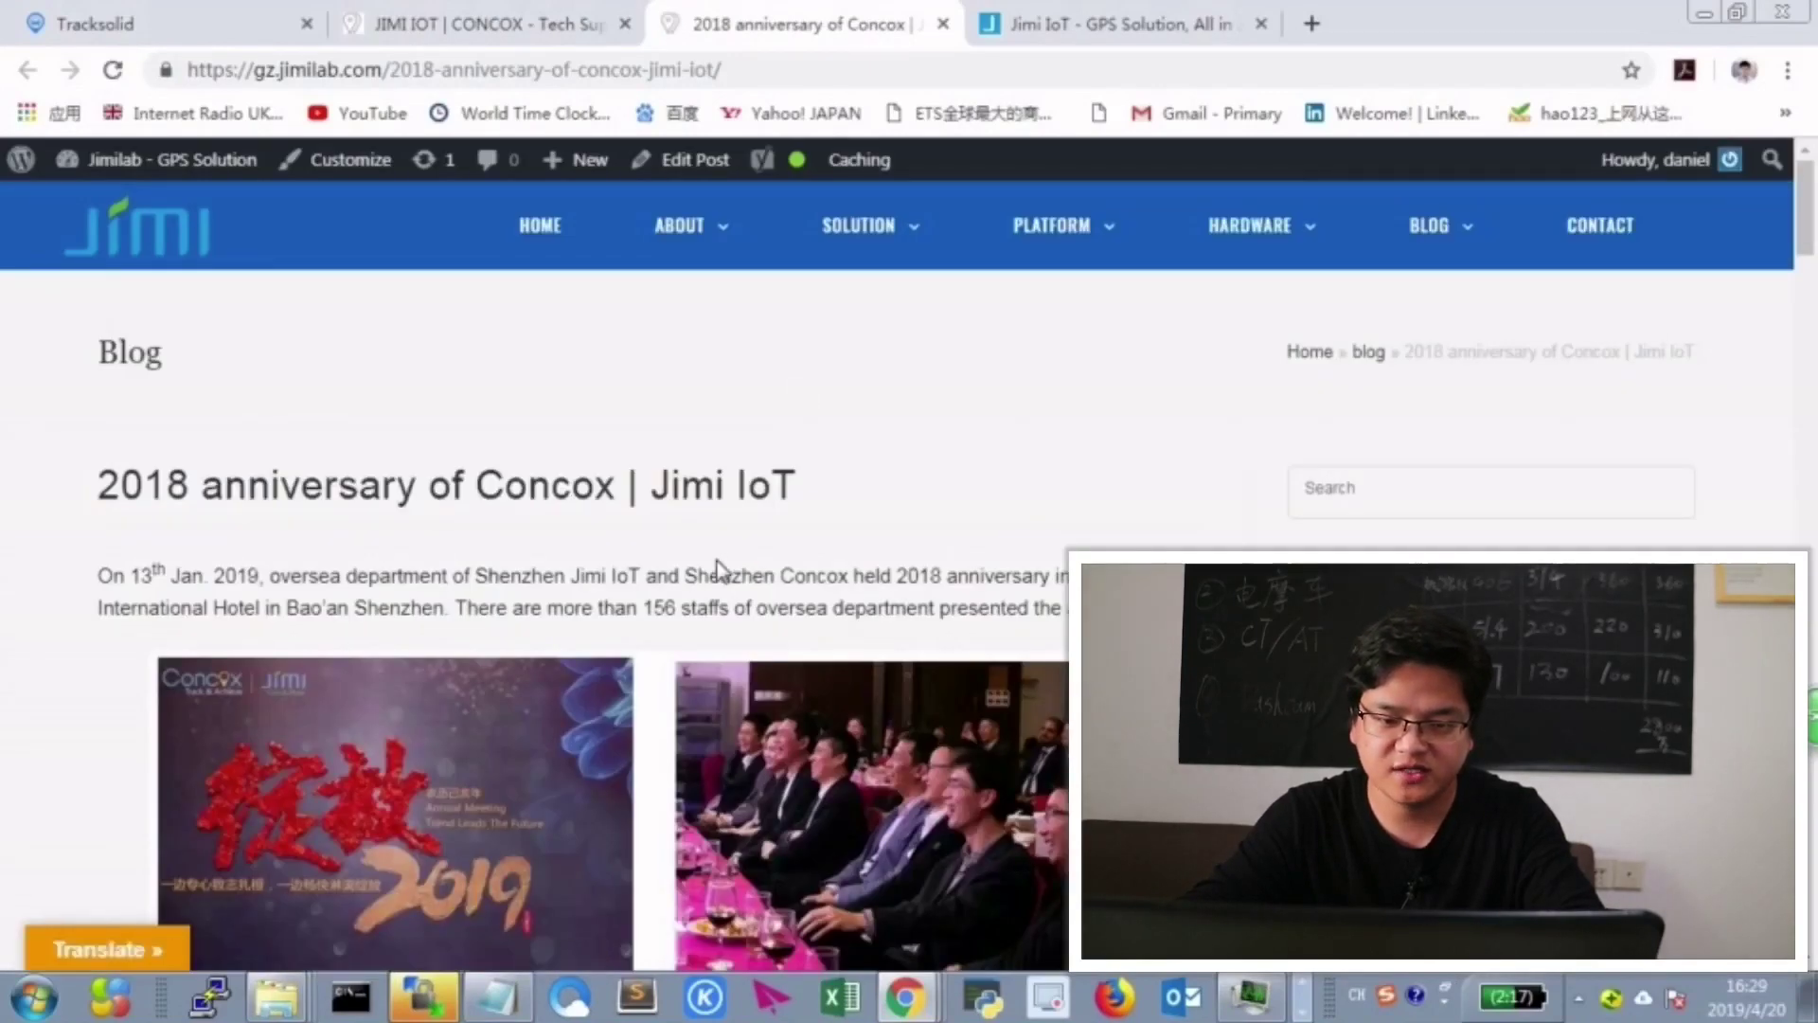
pyautogui.scroll(-3, 414, 544)
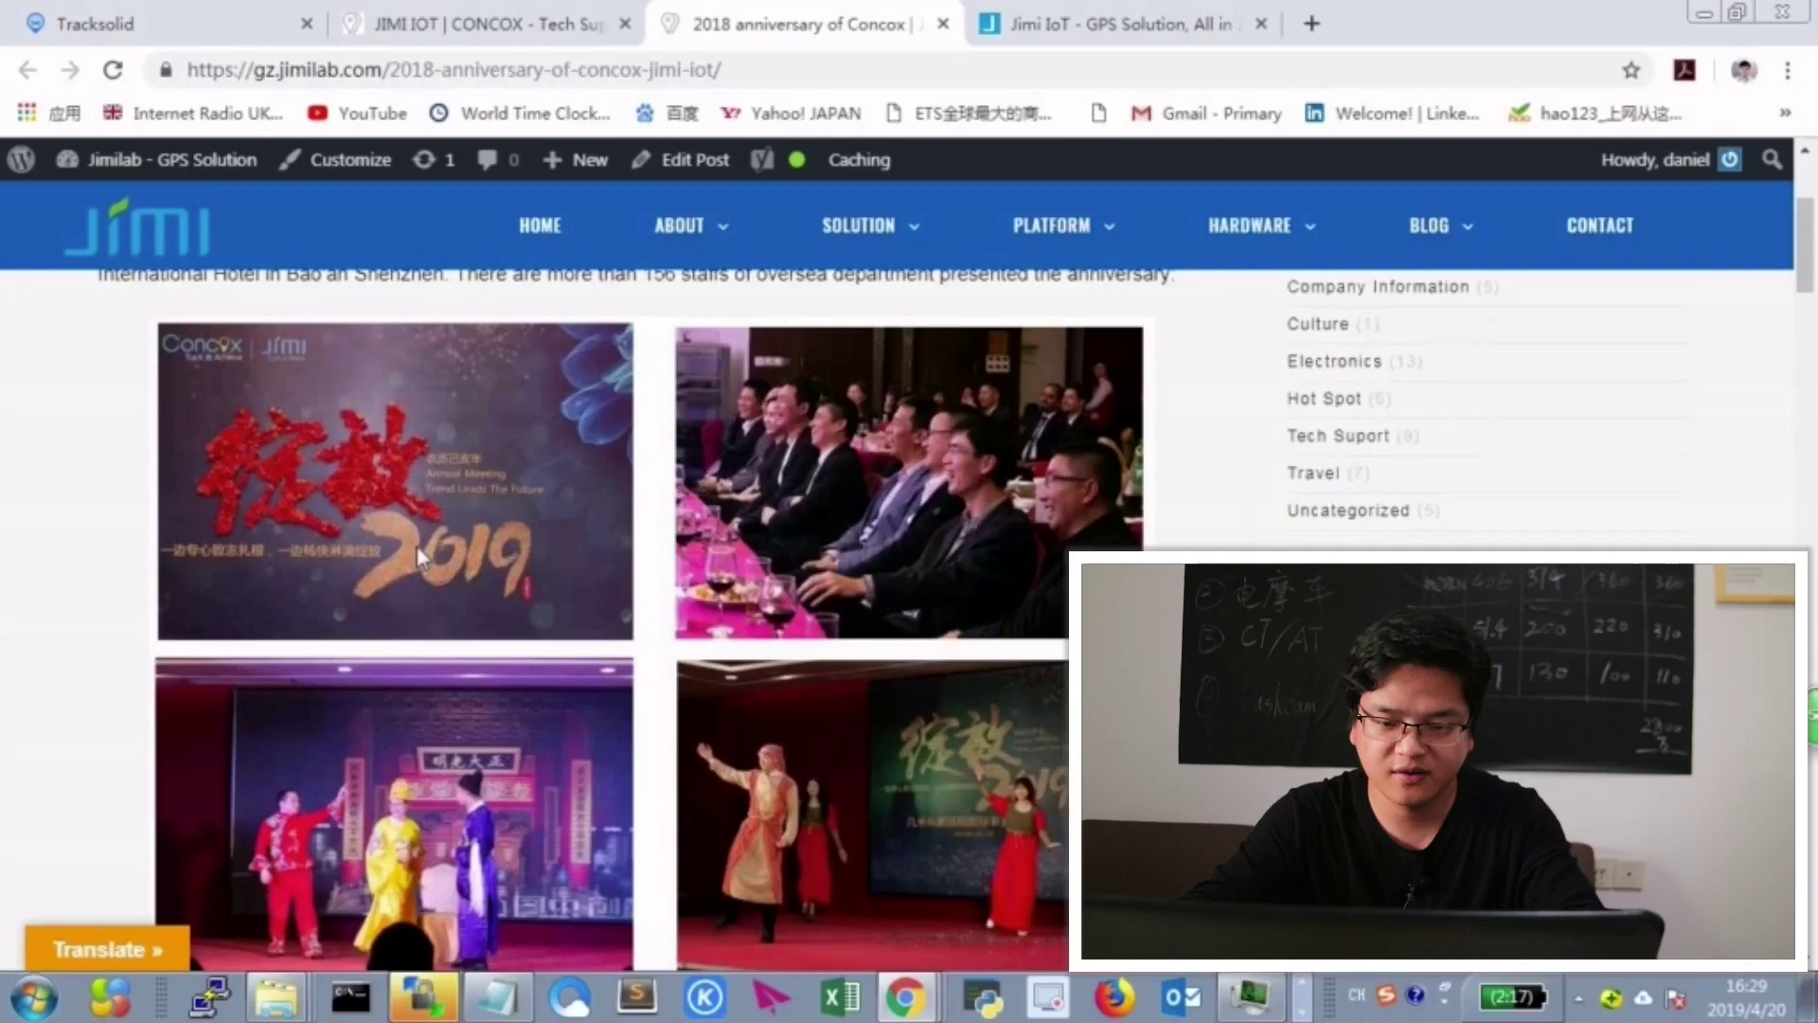
pyautogui.scroll(-5, 417, 550)
pyautogui.scroll(-3, 421, 568)
pyautogui.scroll(-8, 427, 569)
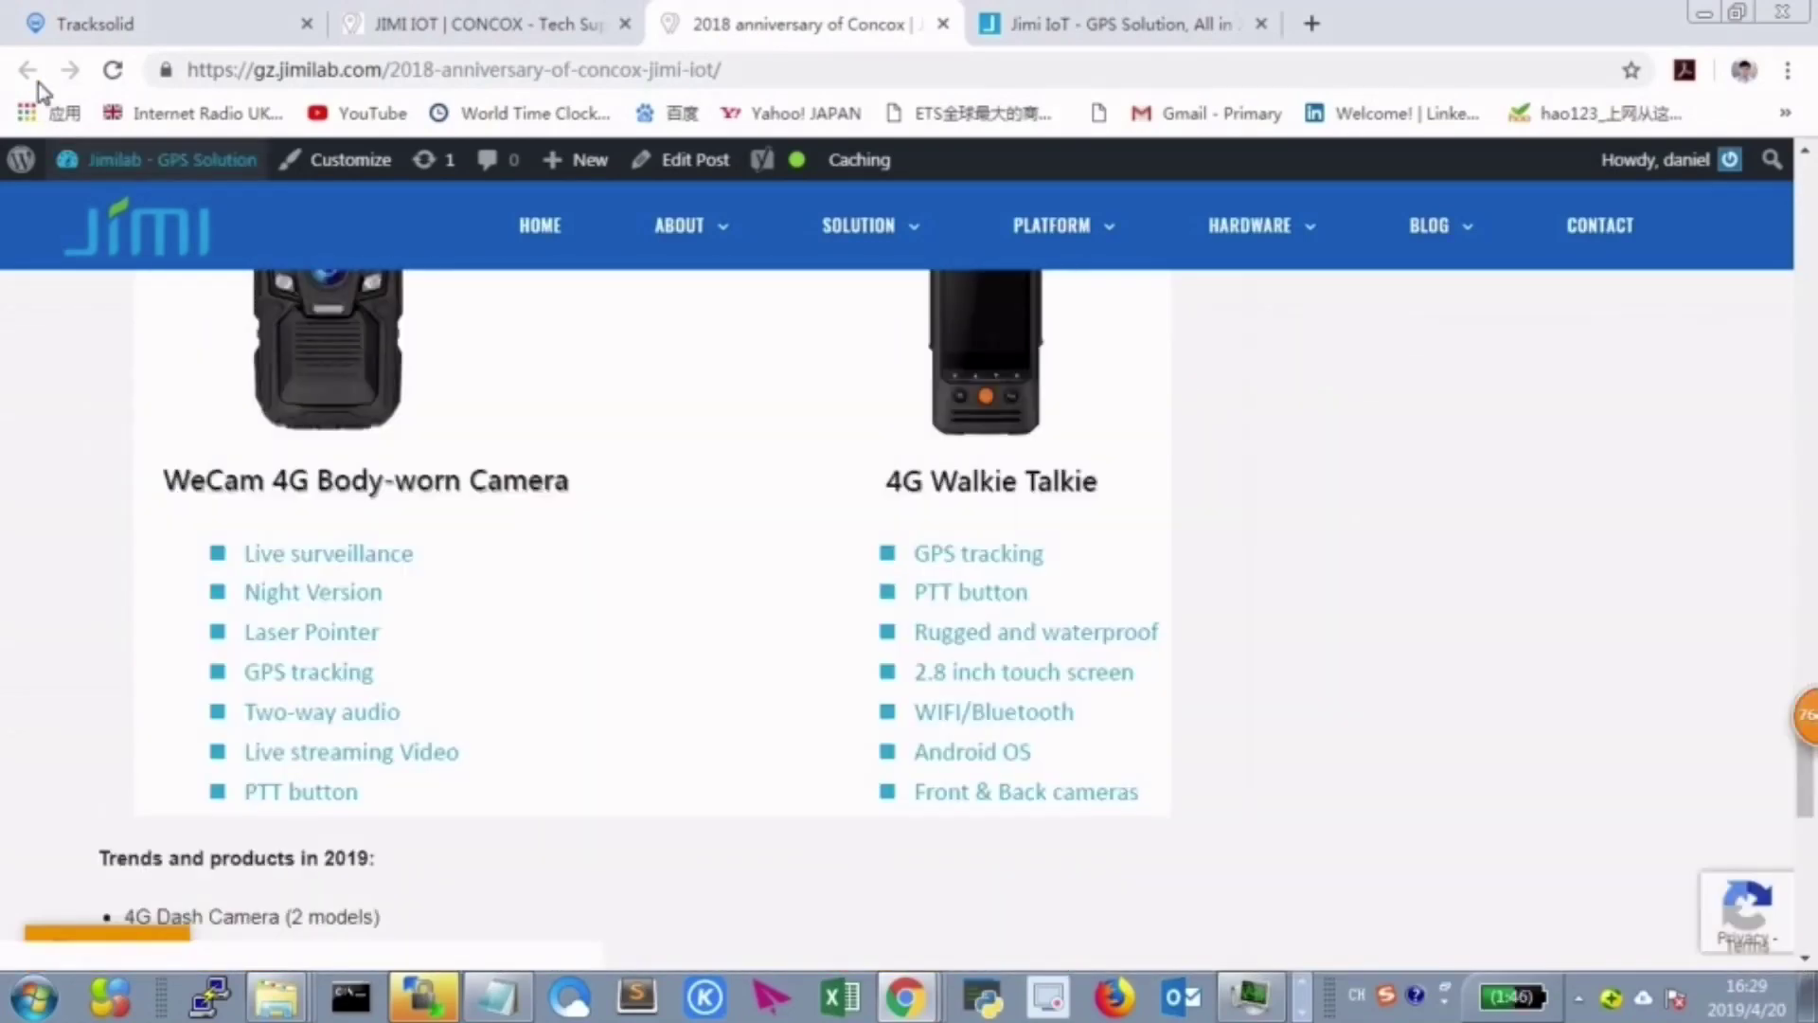
# Glance at the main jimilab.com site, then browse the gz.jimilab.com homepage to its branch maps
pyautogui.click(548, 18)
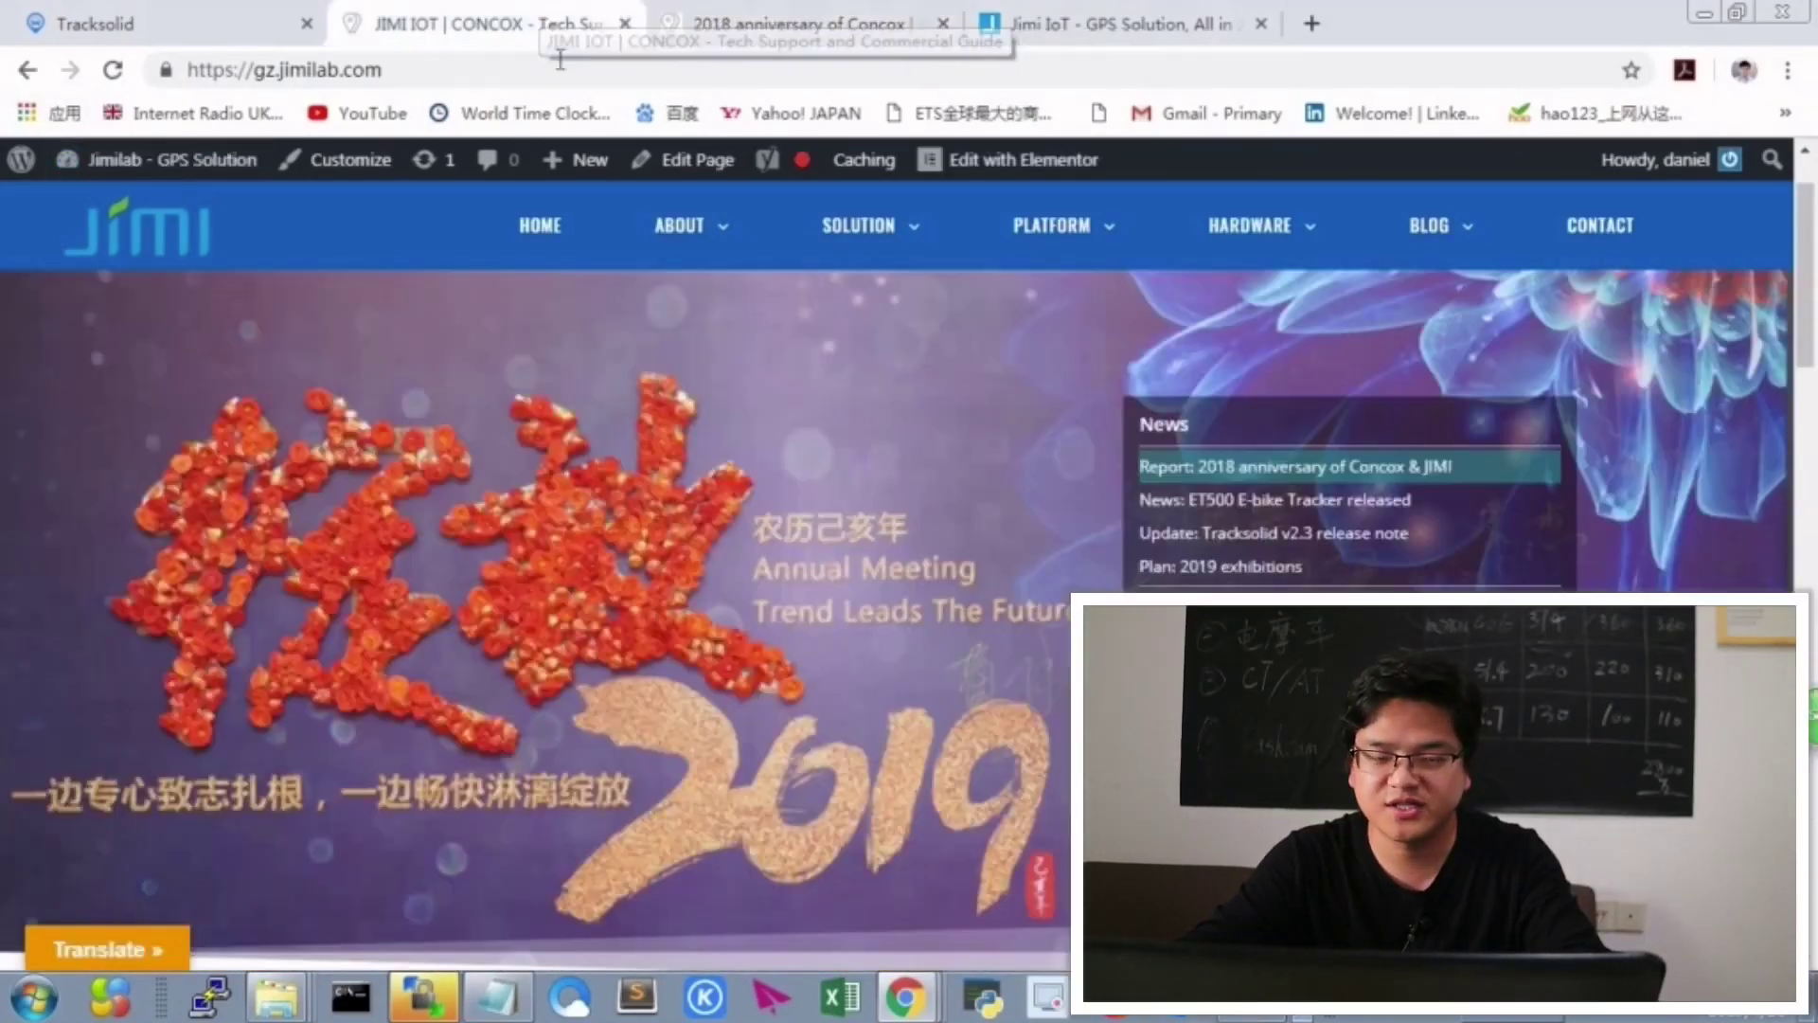
pyautogui.doubleClick(443, 74)
pyautogui.scroll(-5, 1343, 518)
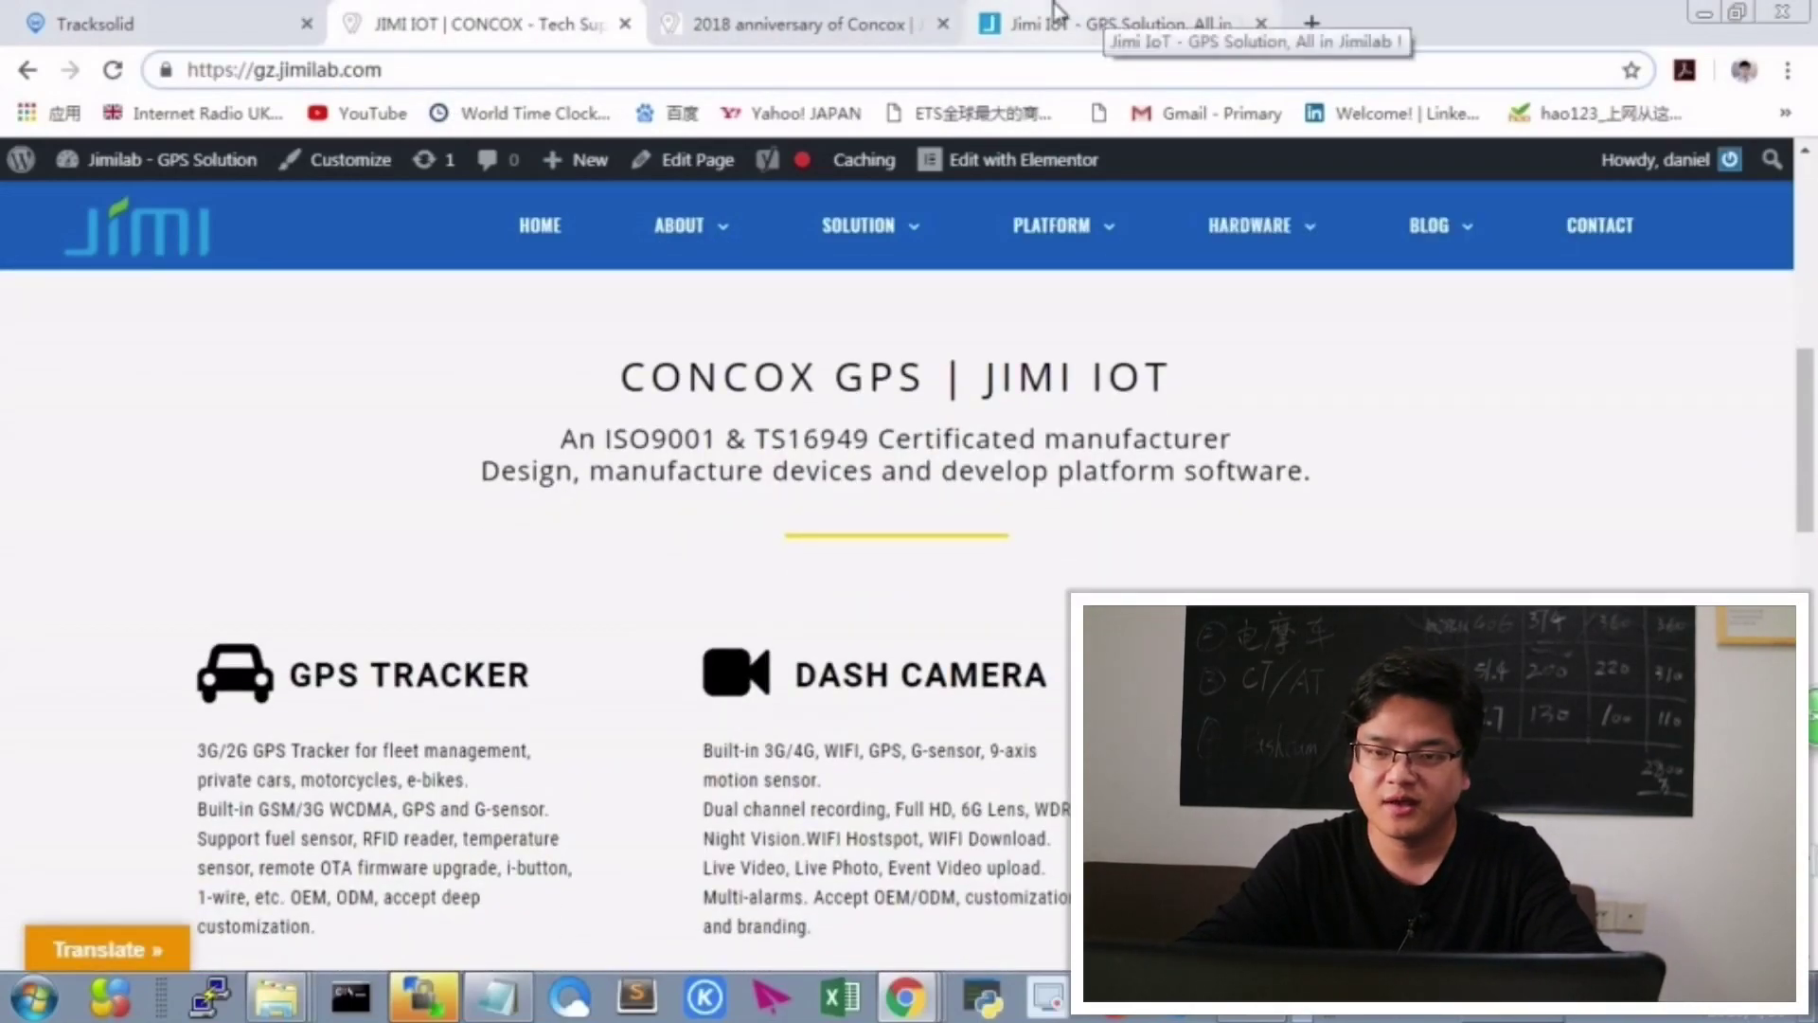
pyautogui.click(1087, 20)
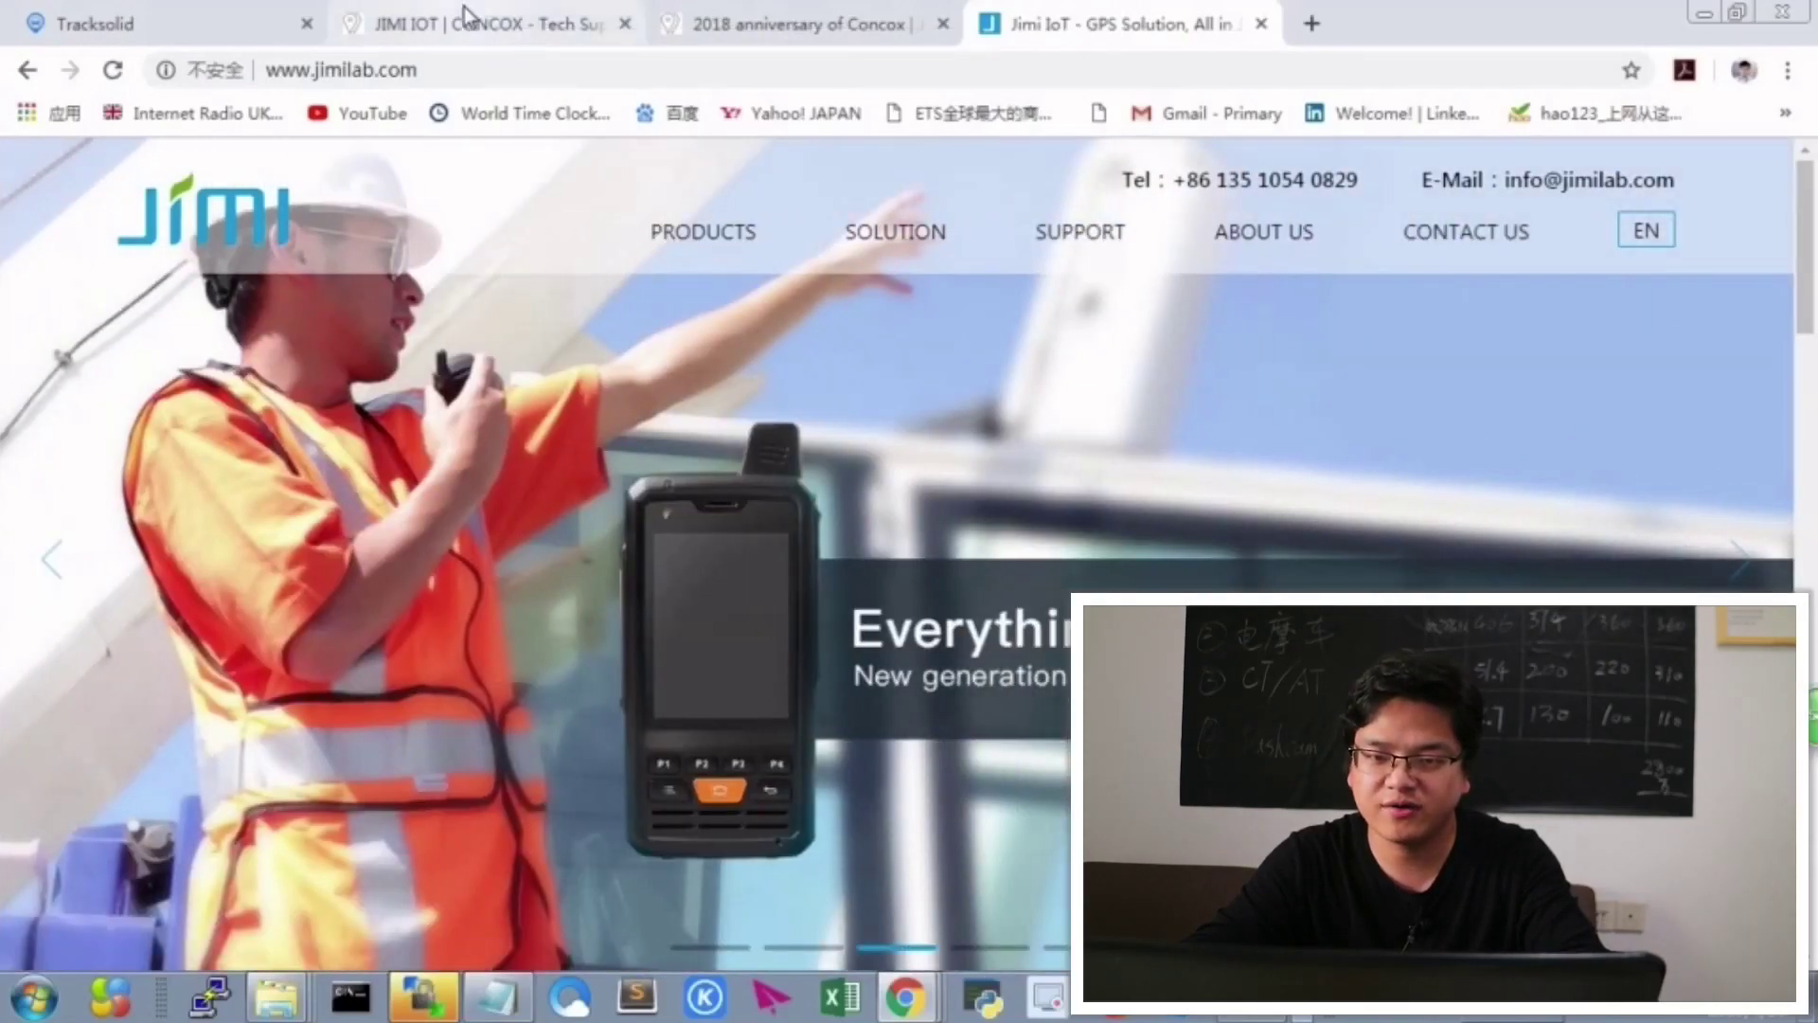
pyautogui.click(466, 17)
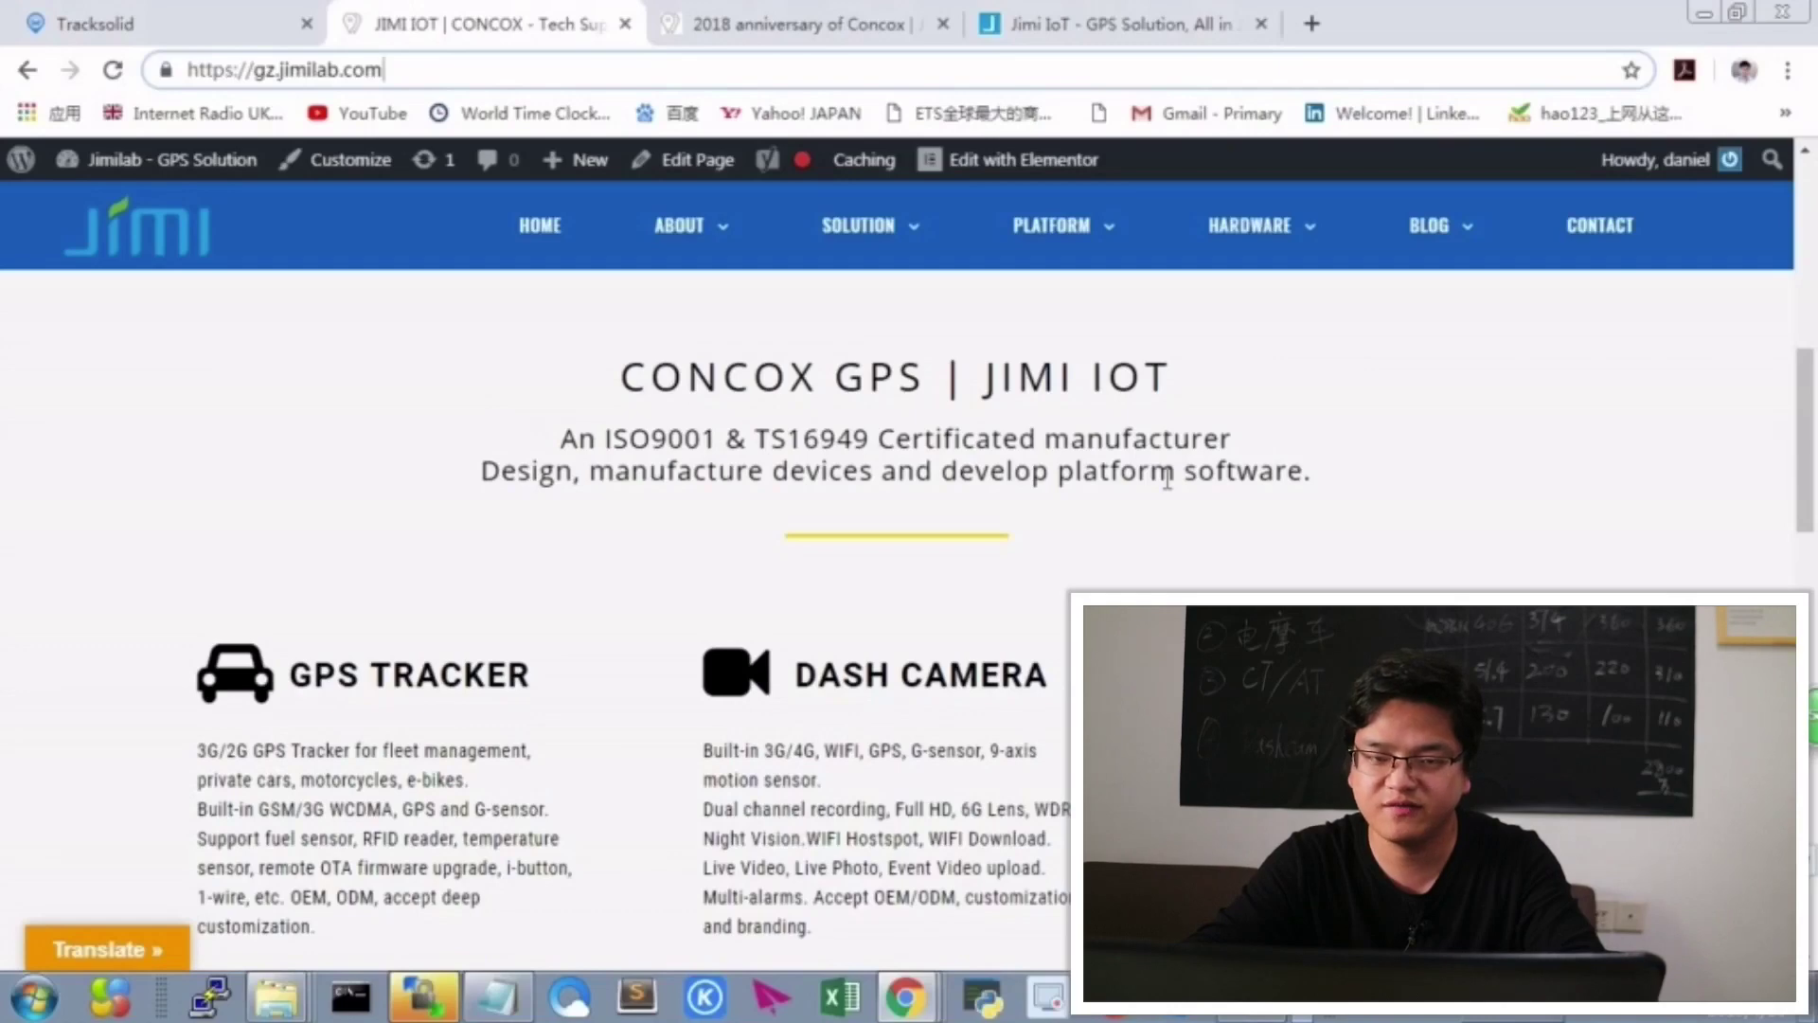
pyautogui.scroll(-1, 995, 534)
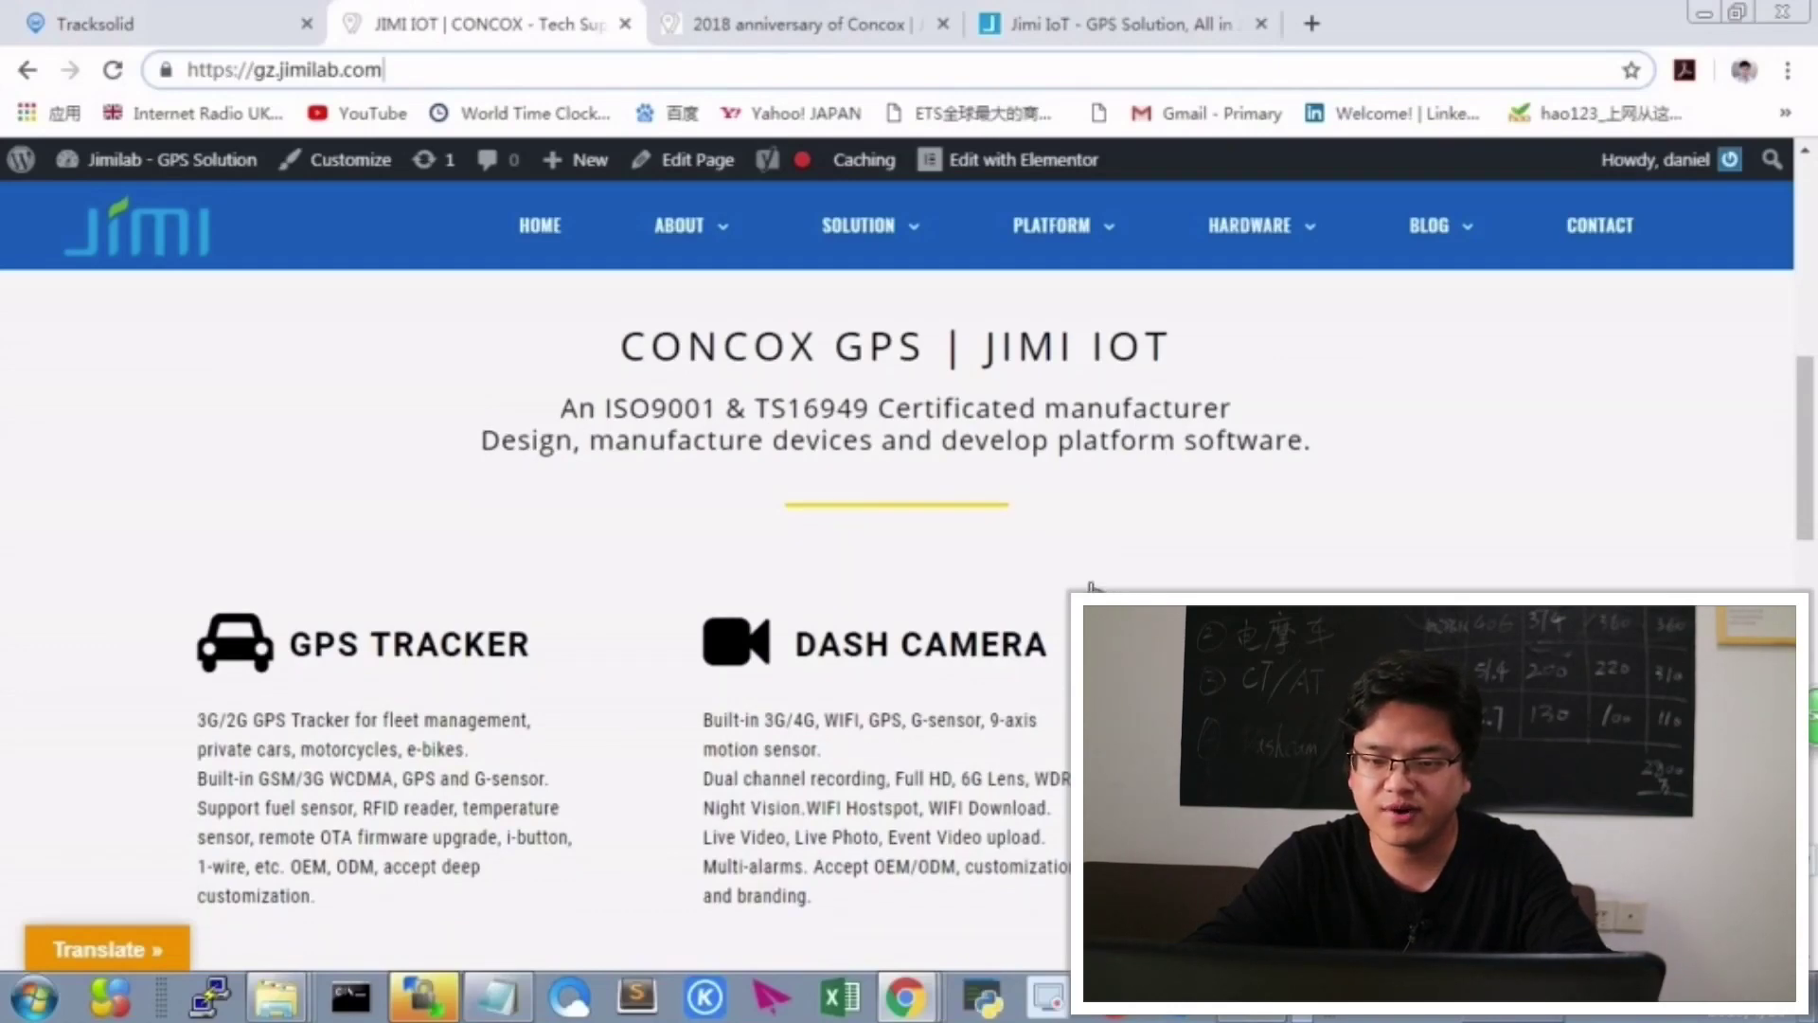
pyautogui.scroll(-5, 996, 534)
pyautogui.scroll(-5, 682, 582)
pyautogui.scroll(-3, 682, 583)
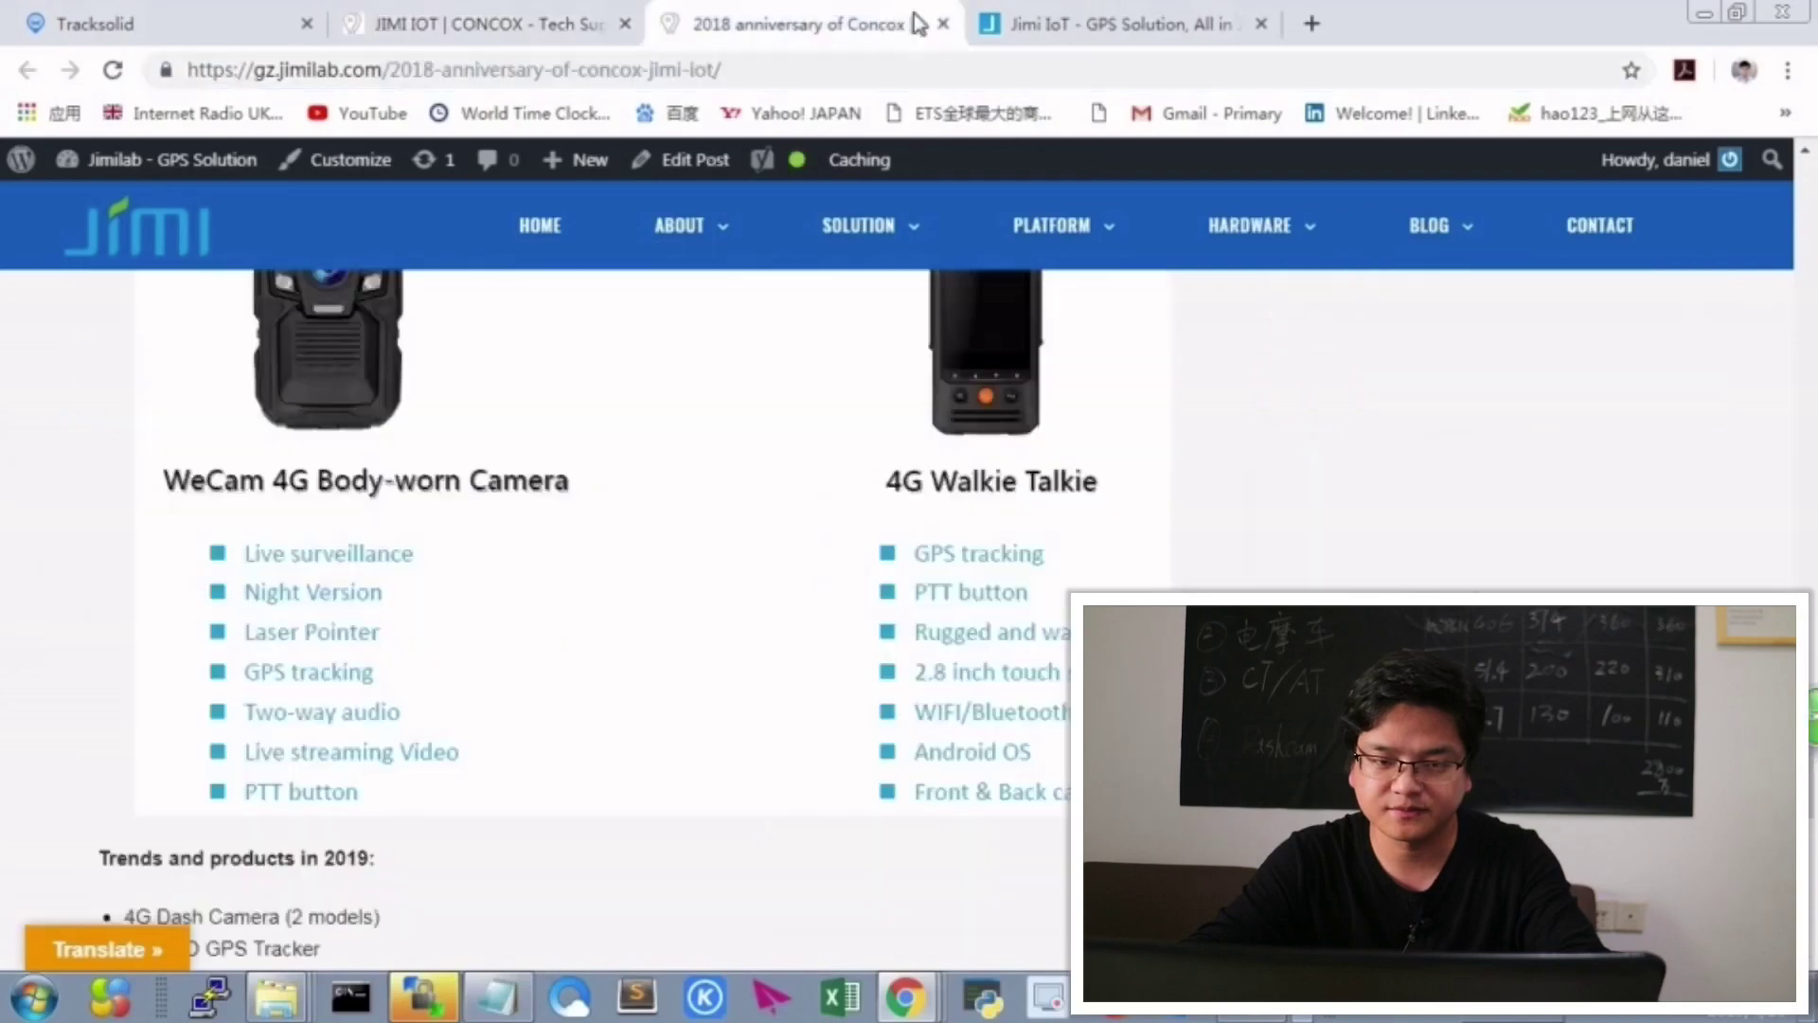
# Close the 2018 anniversary article tab and return to the Tracksolid Monitor tab
pyautogui.click(805, 19)
pyautogui.click(940, 29)
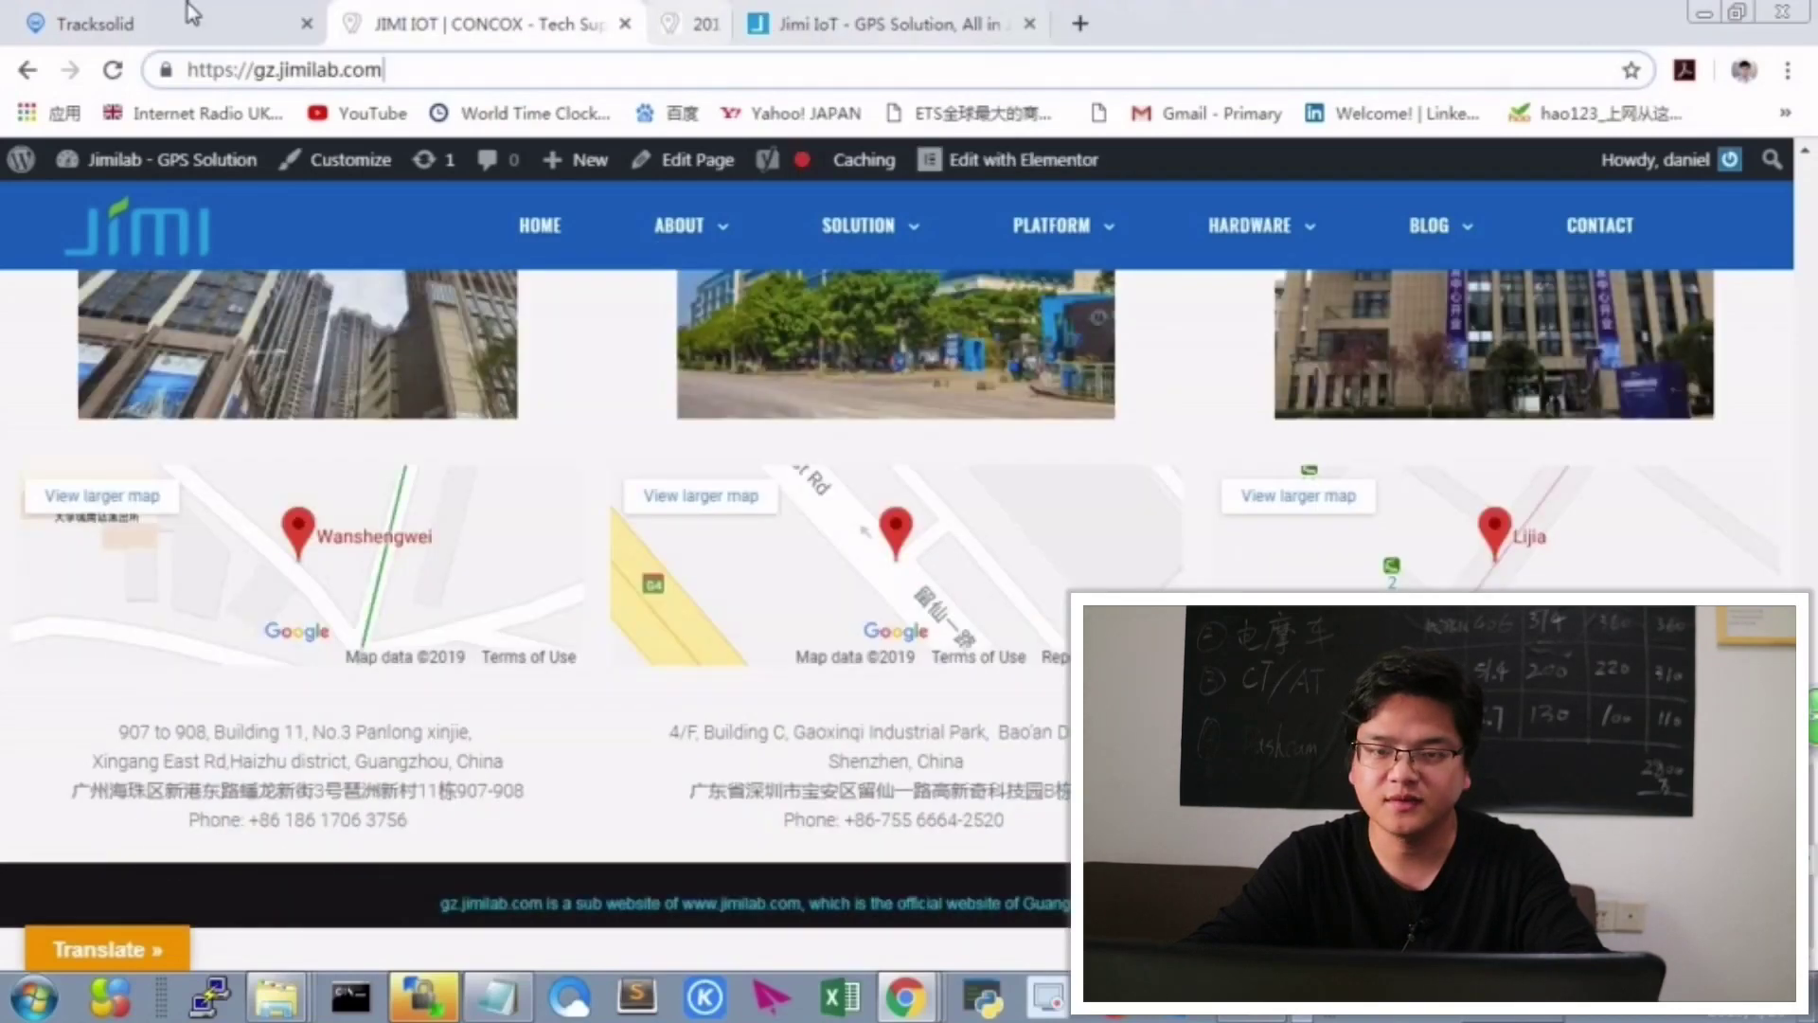
pyautogui.click(185, 24)
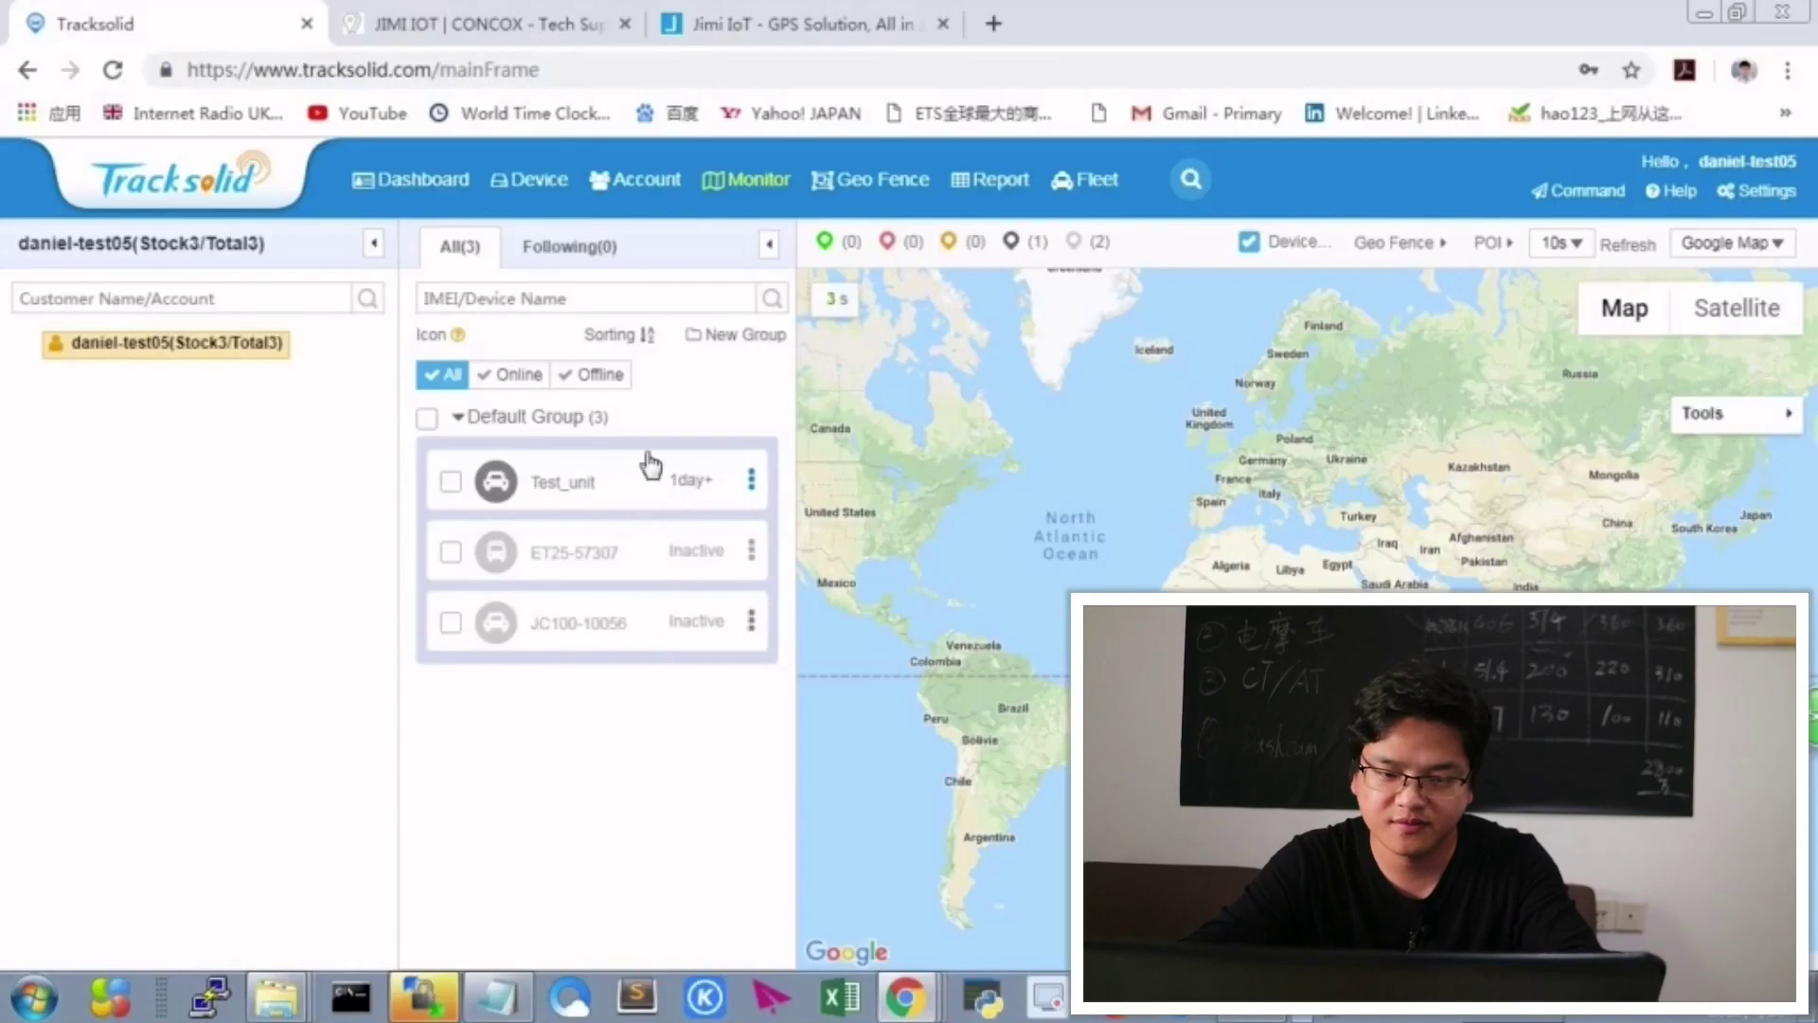
# Open the All Devices list and toggle the JC100-10056, Test_unit and all-device checkboxes
pyautogui.click(529, 181)
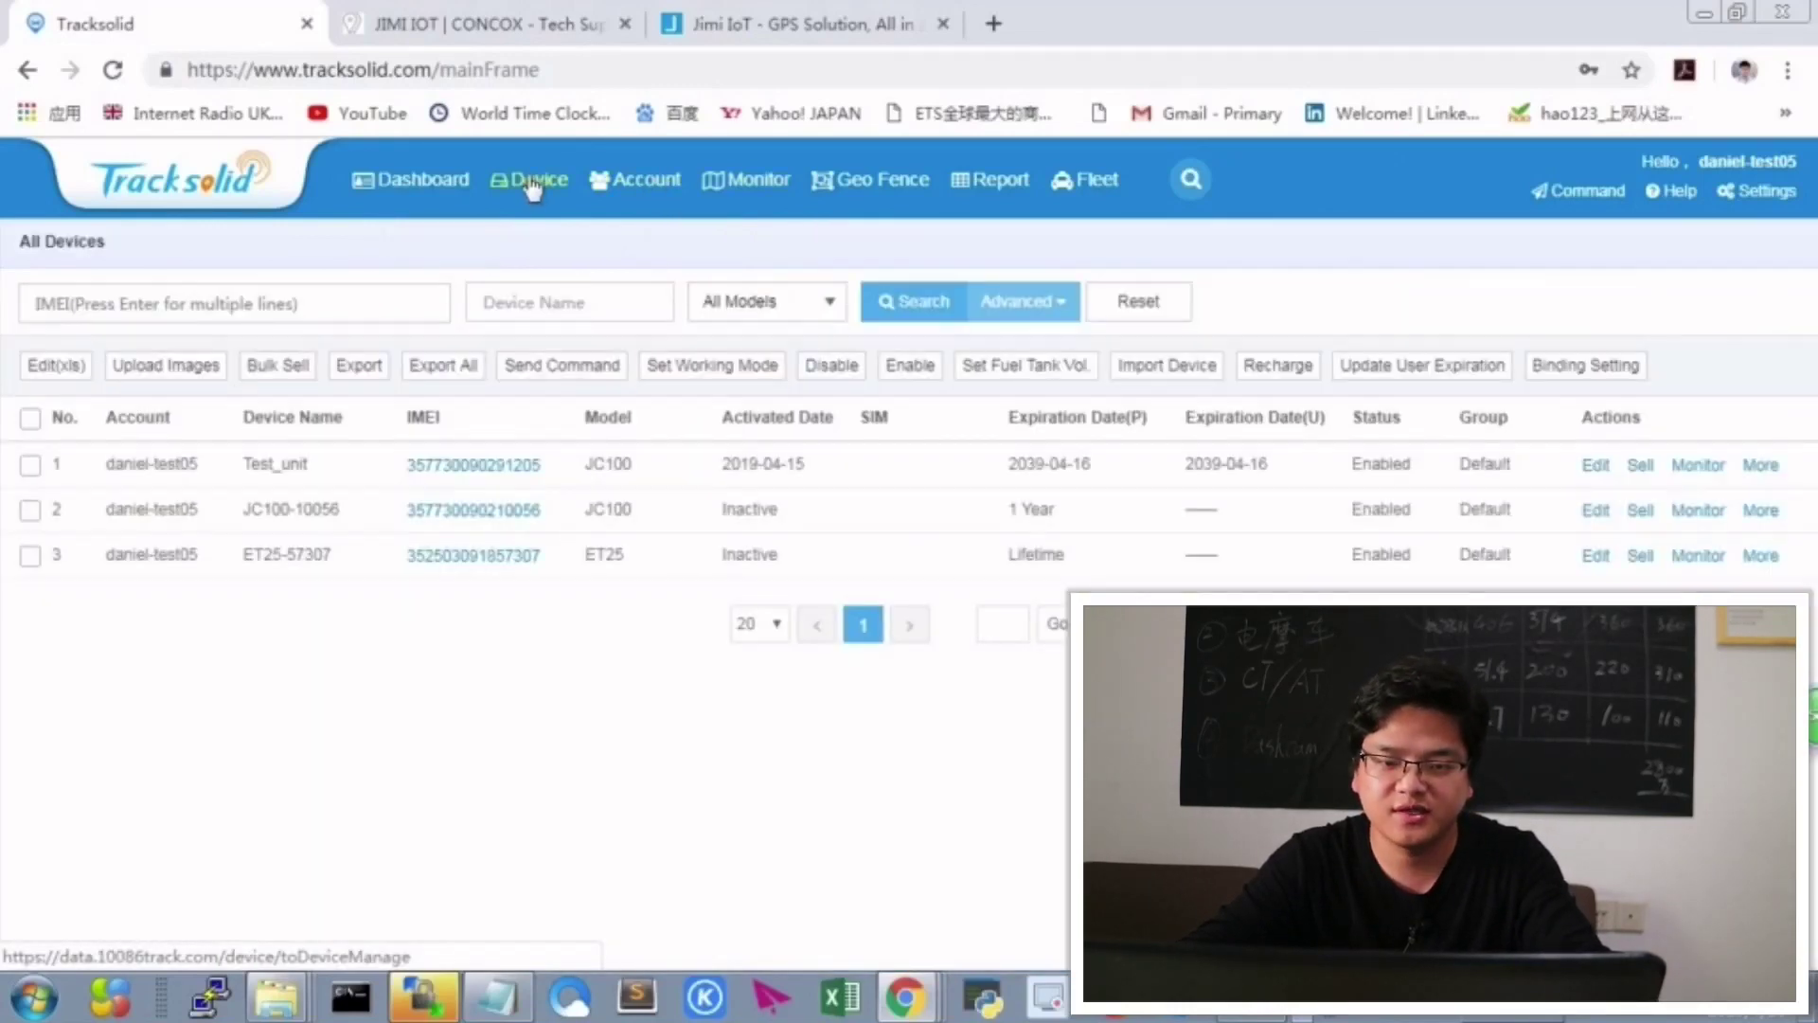
pyautogui.click(1096, 500)
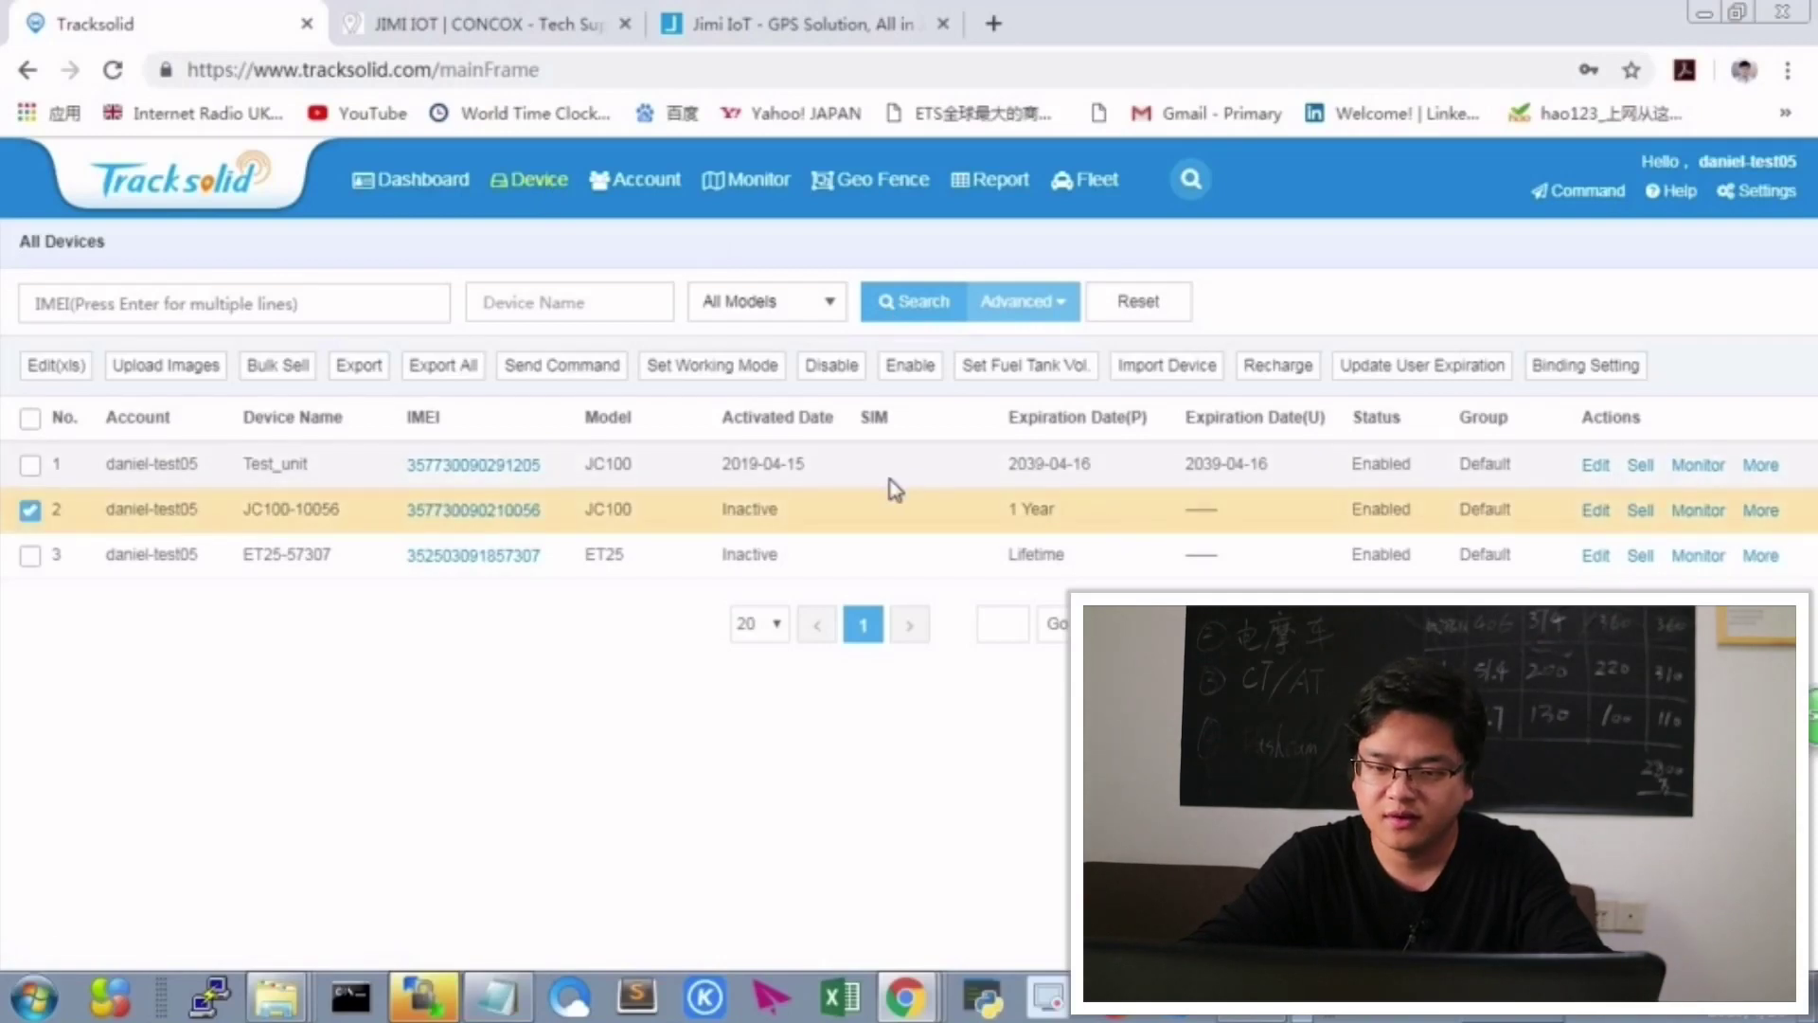
pyautogui.click(31, 465)
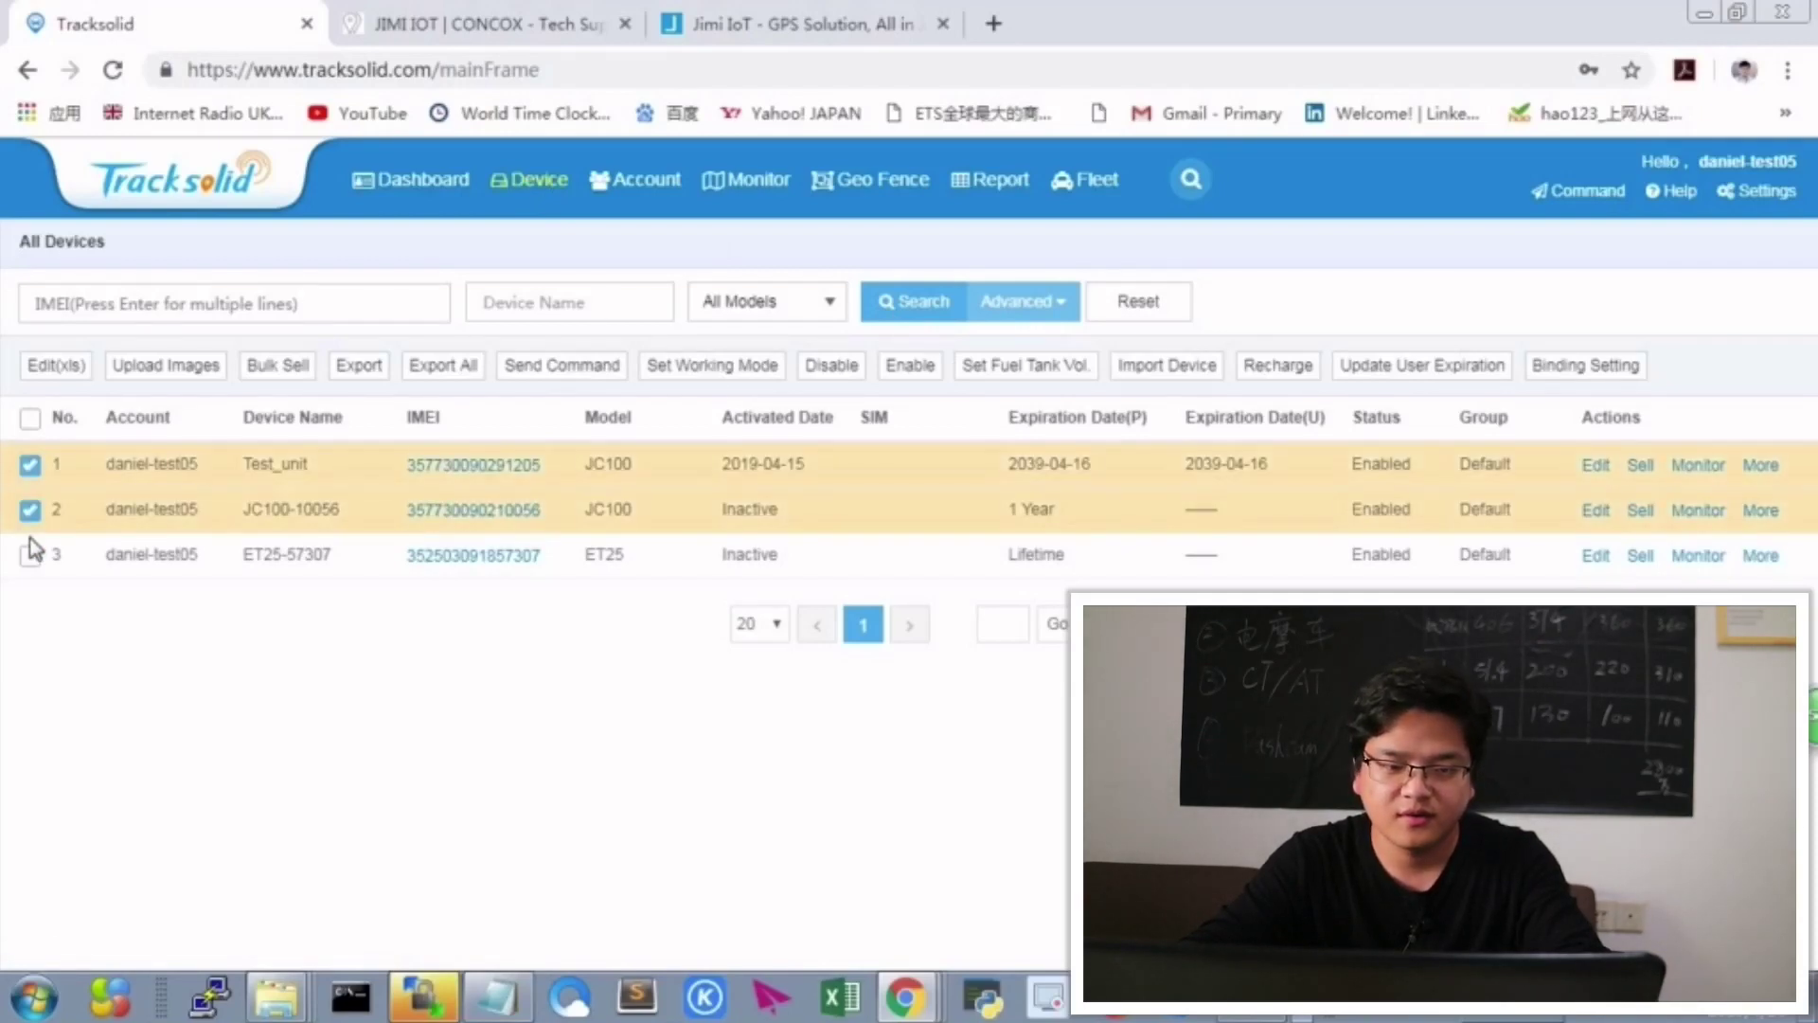
pyautogui.click(29, 556)
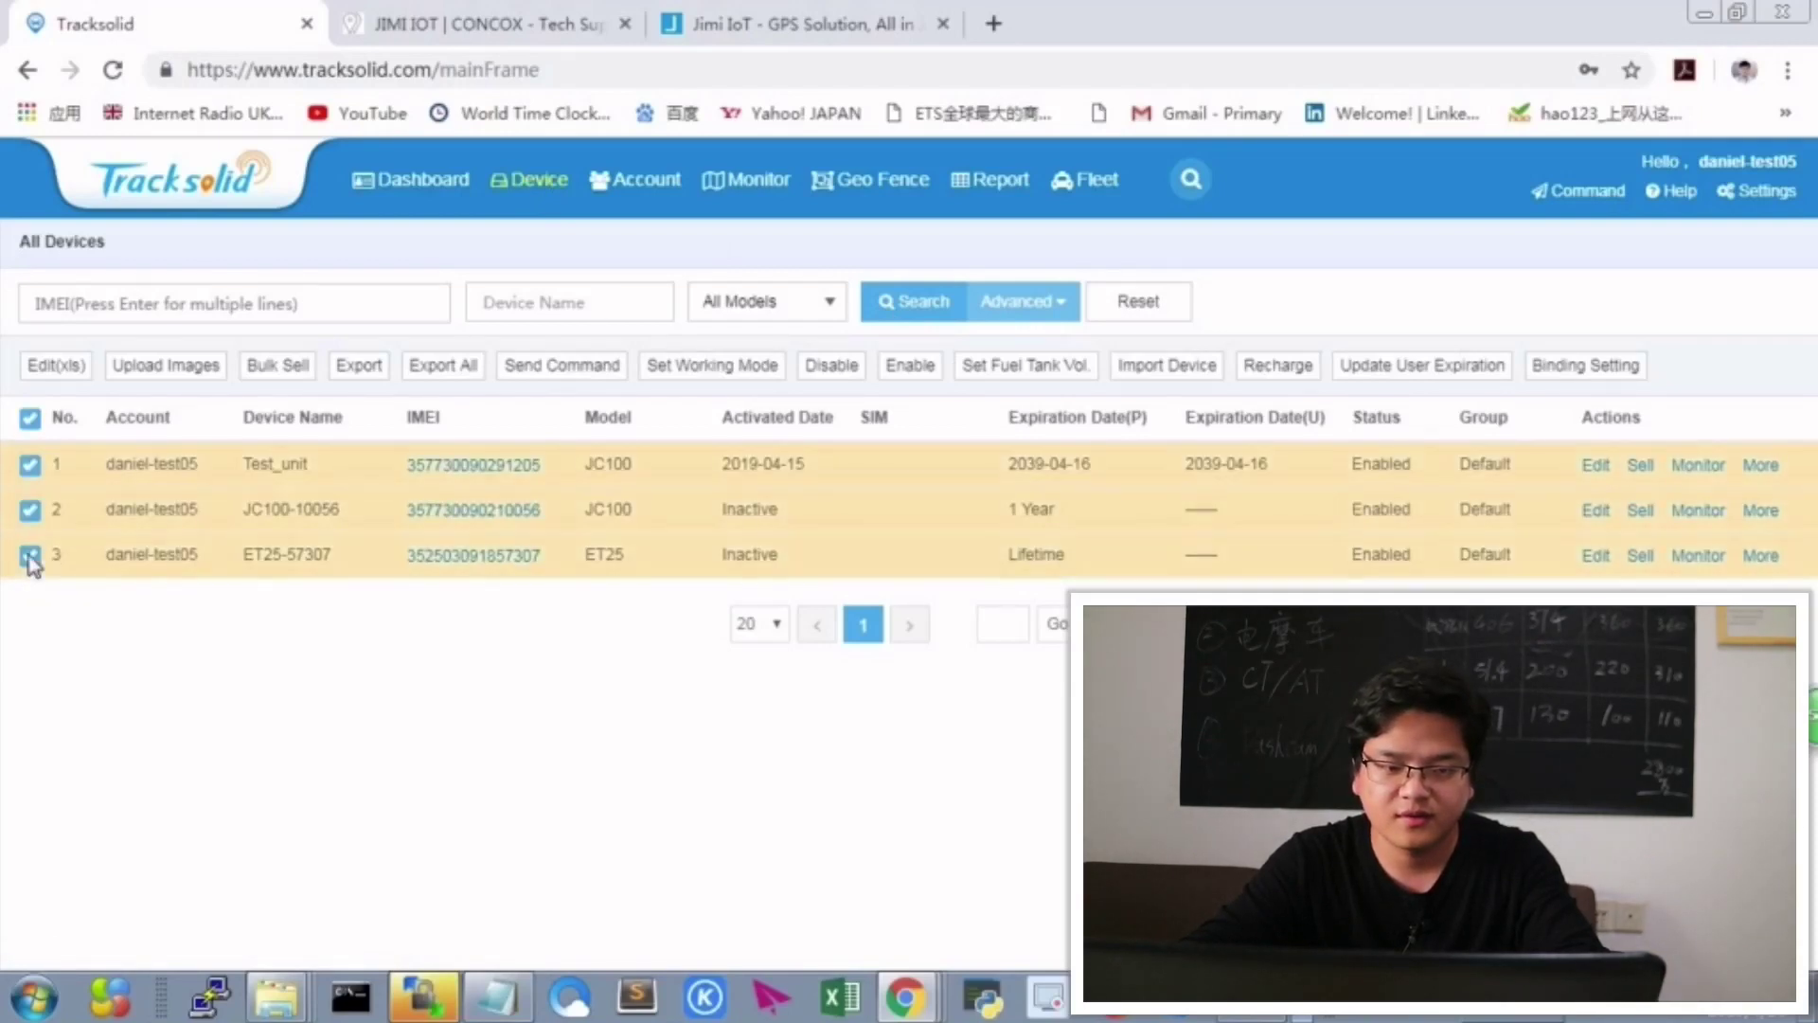
pyautogui.click(1174, 470)
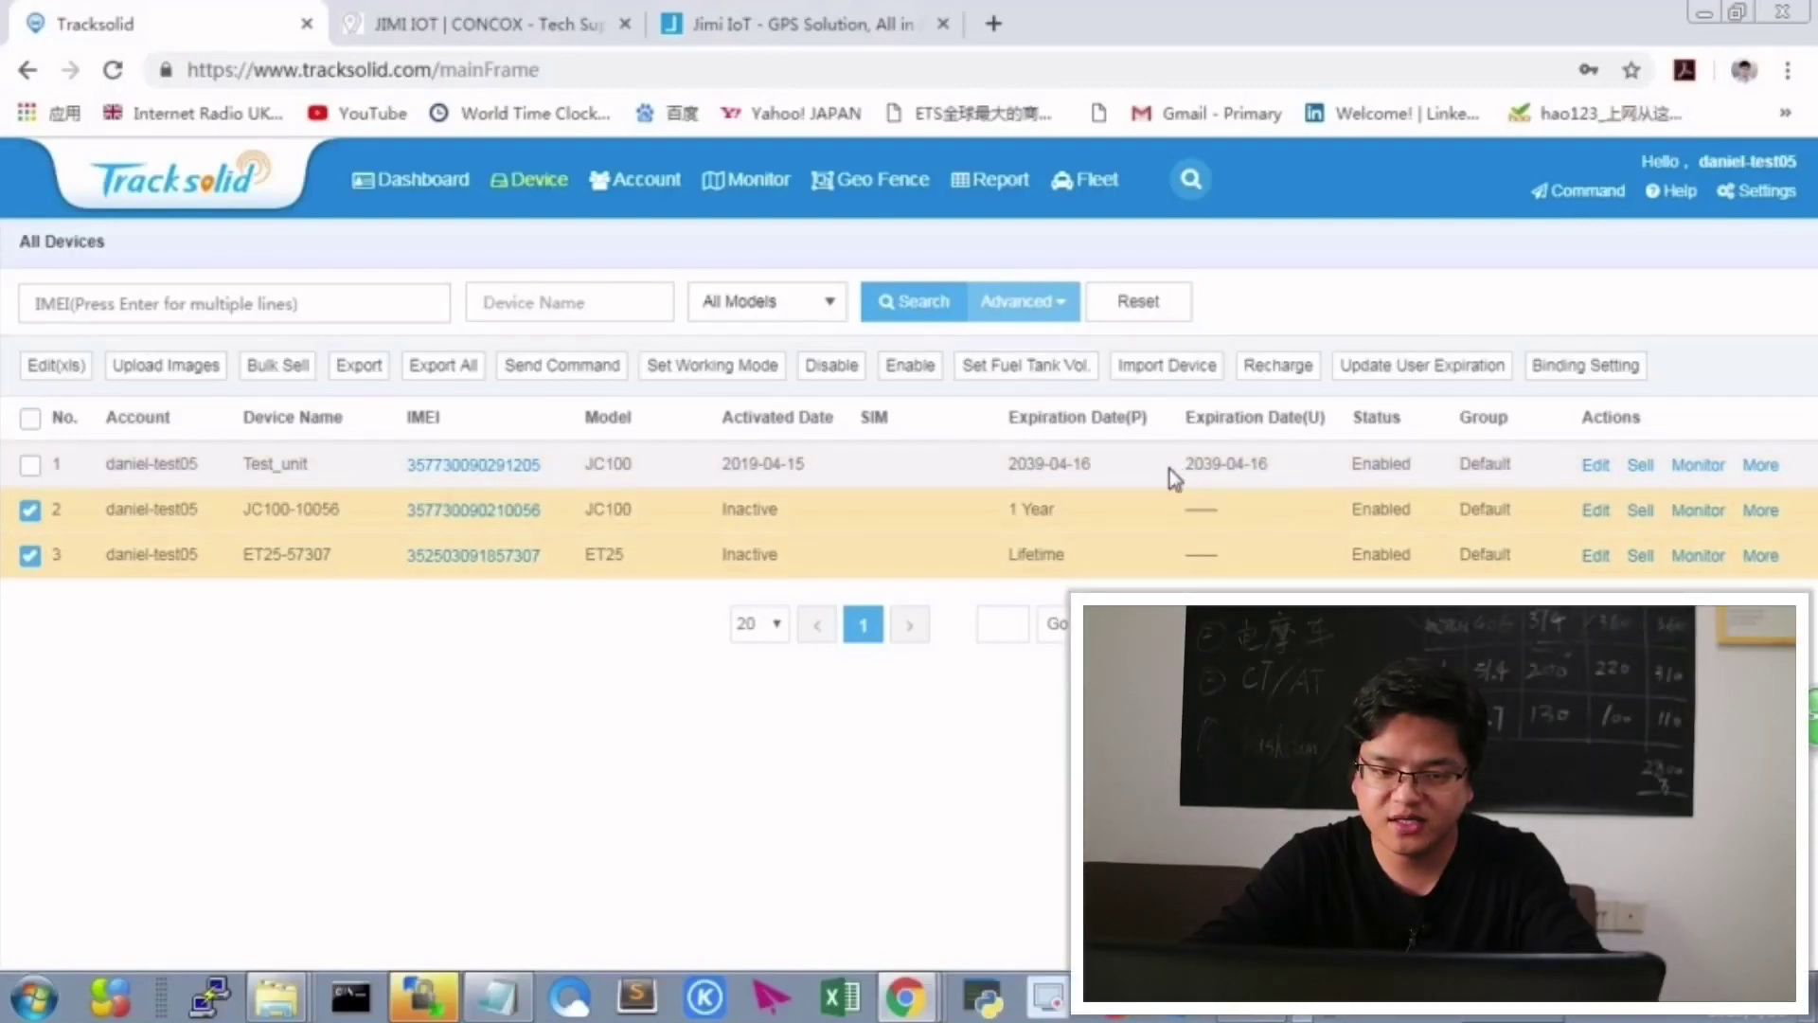
pyautogui.click(1091, 480)
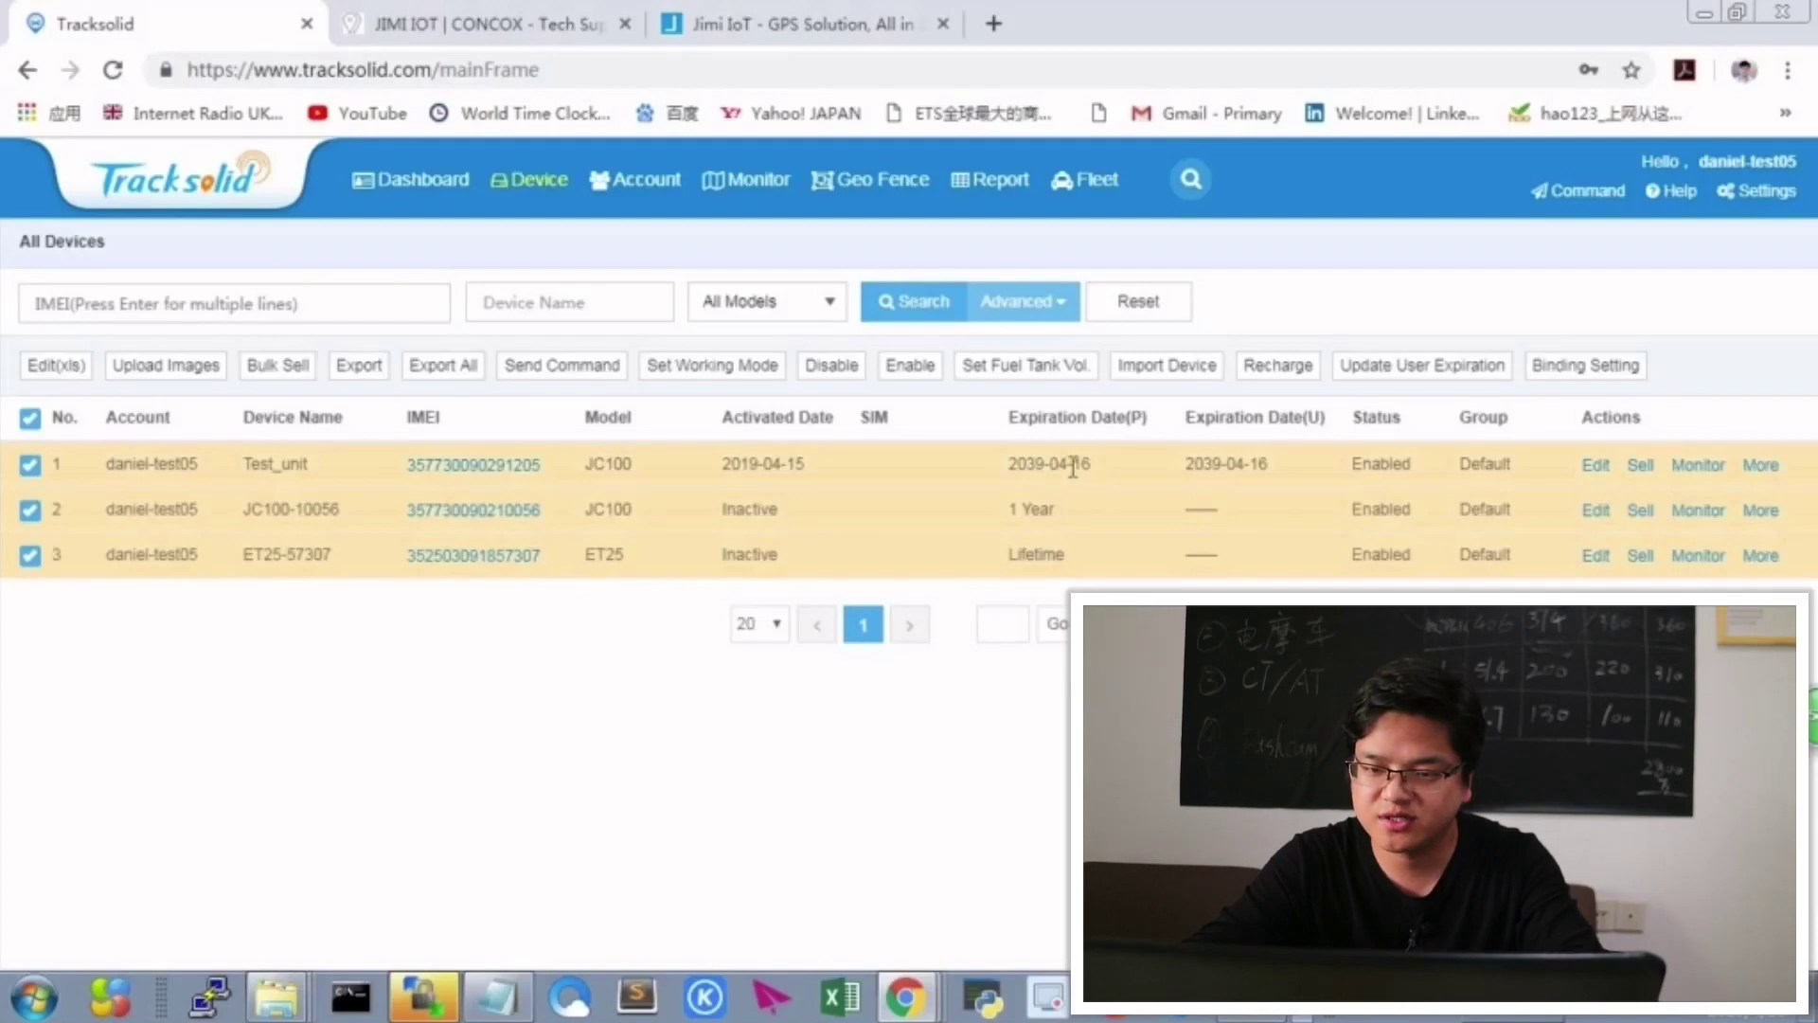
pyautogui.doubleClick(1070, 467)
pyautogui.doubleClick(1069, 464)
pyautogui.click(1070, 463)
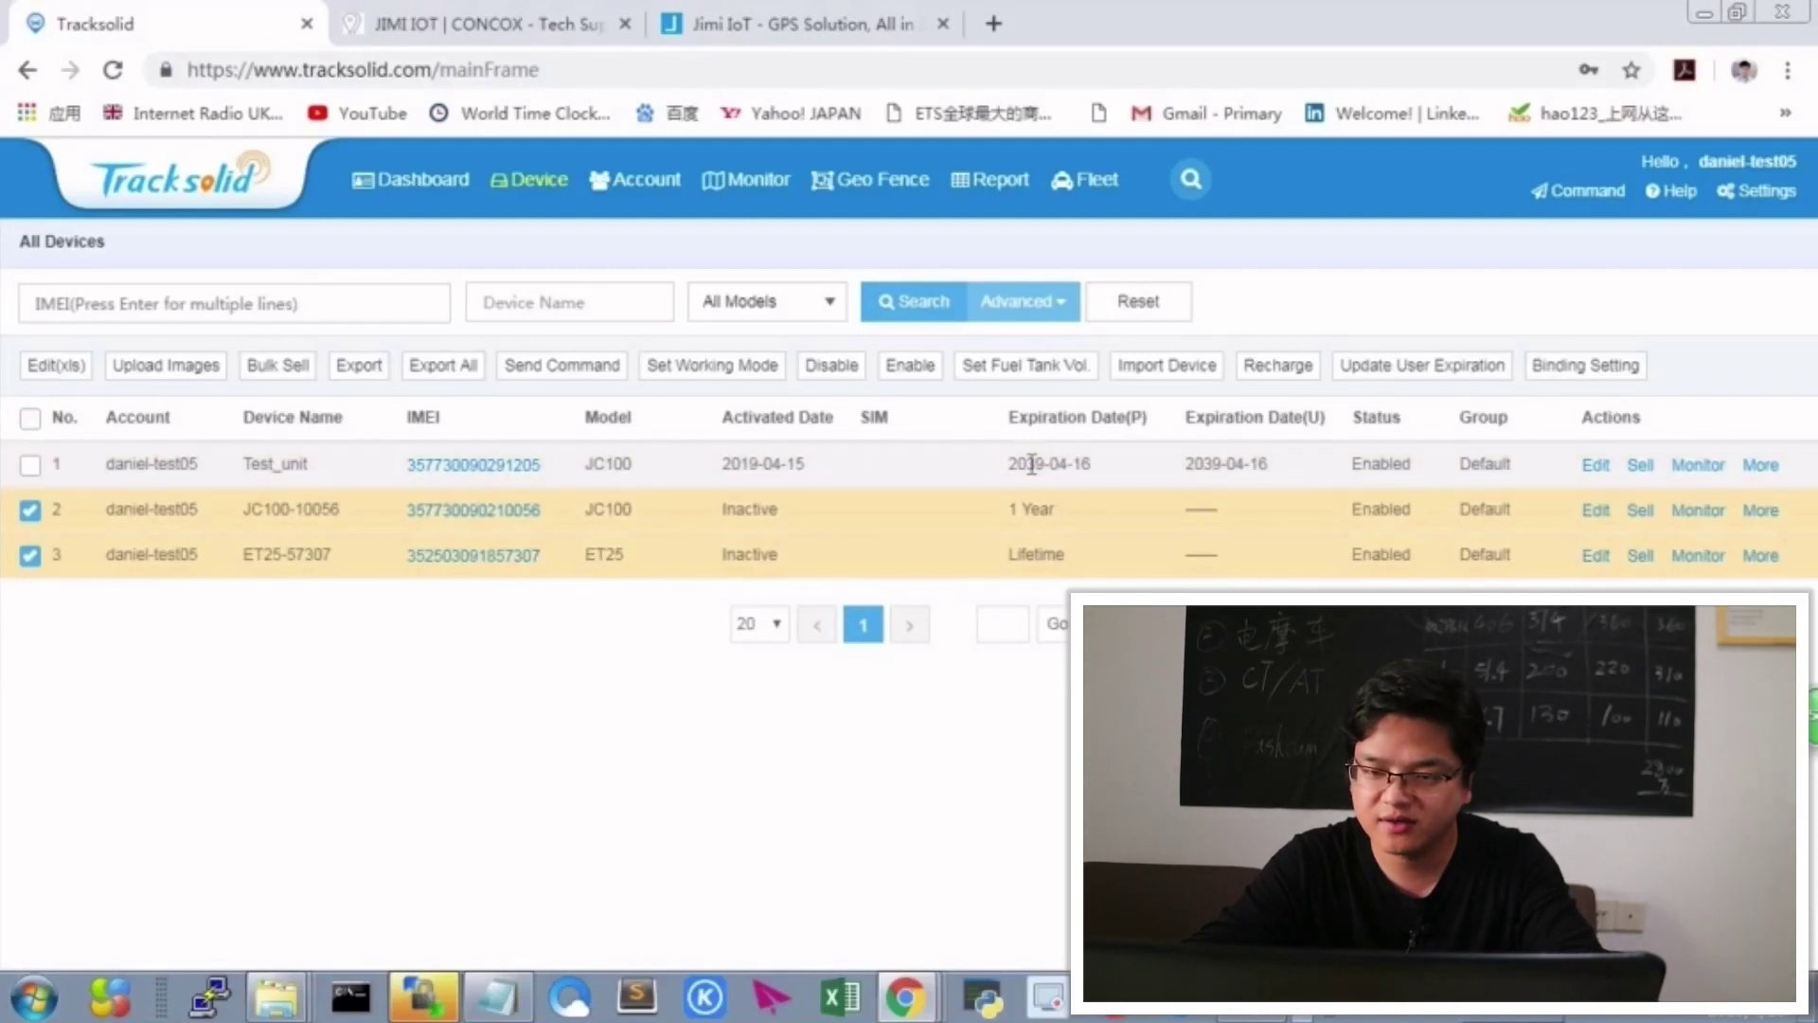
# Highlight Test_unit's 2039-04-16 platform and user expiration dates and the (P) heading
pyautogui.moveTo(1020, 465); pyautogui.dragTo(1097, 465)
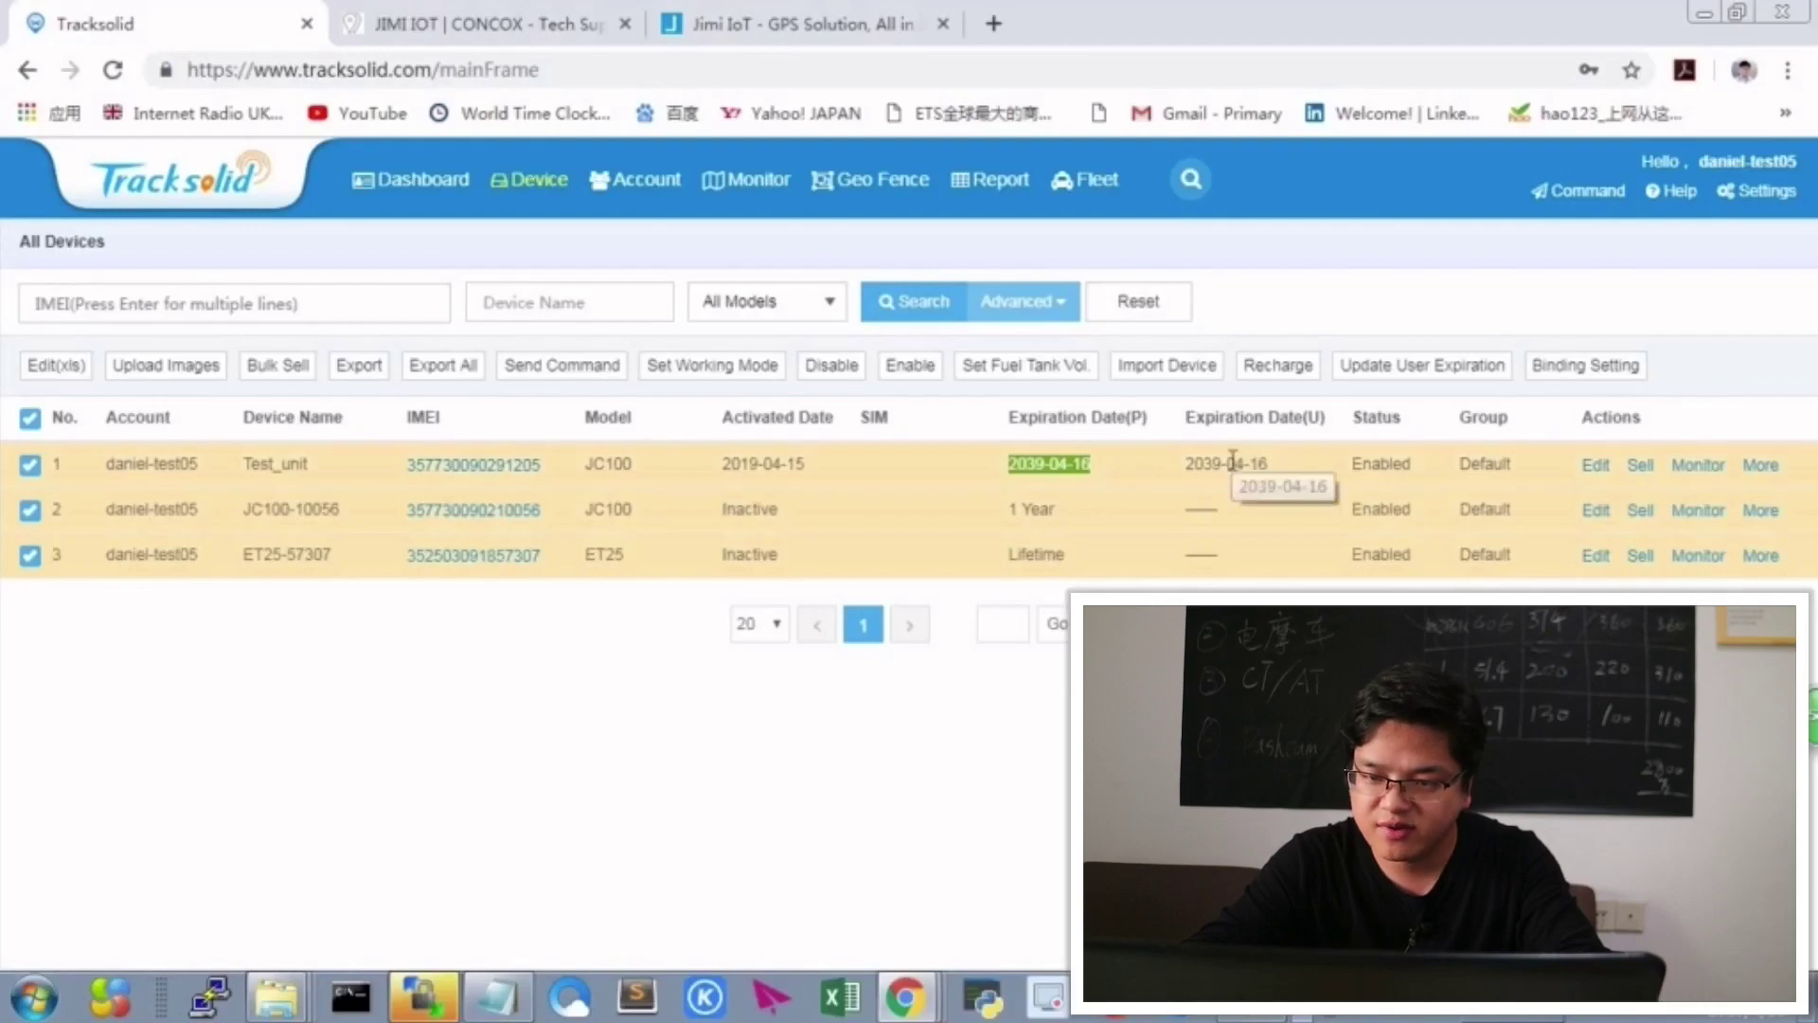
pyautogui.tripleClick(1228, 464)
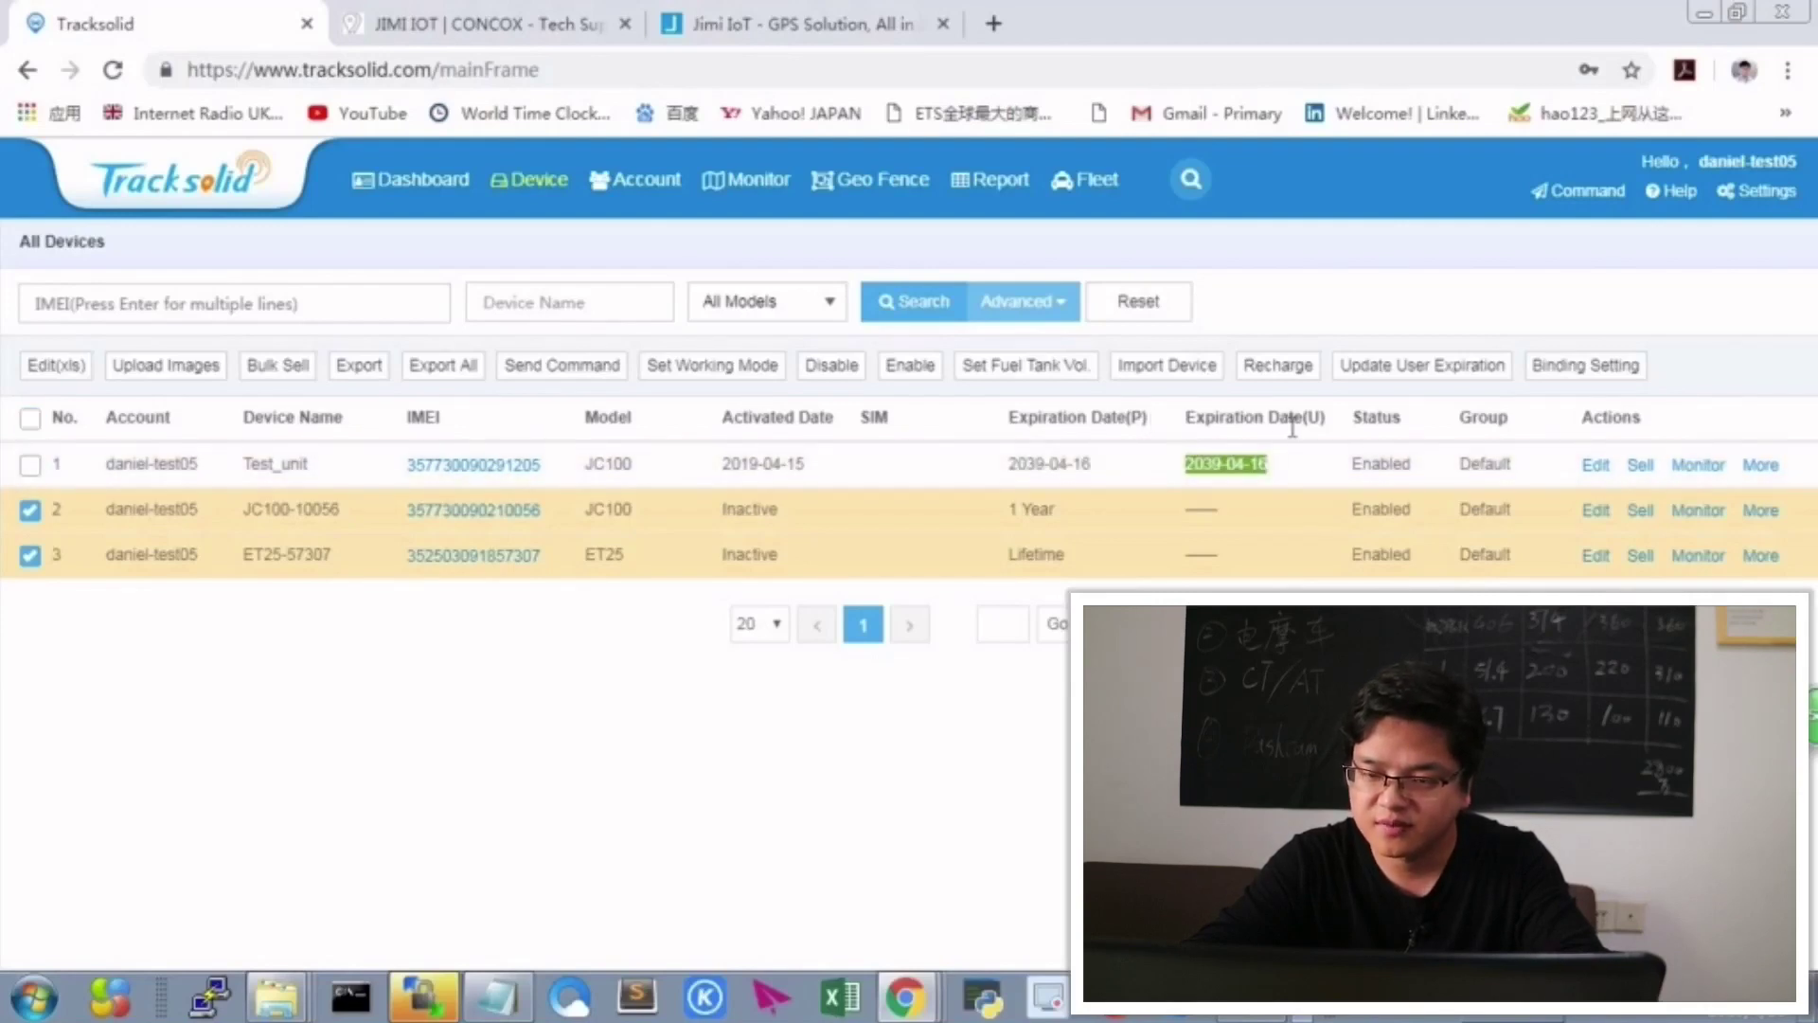
pyautogui.moveTo(1148, 418); pyautogui.dragTo(1123, 427)
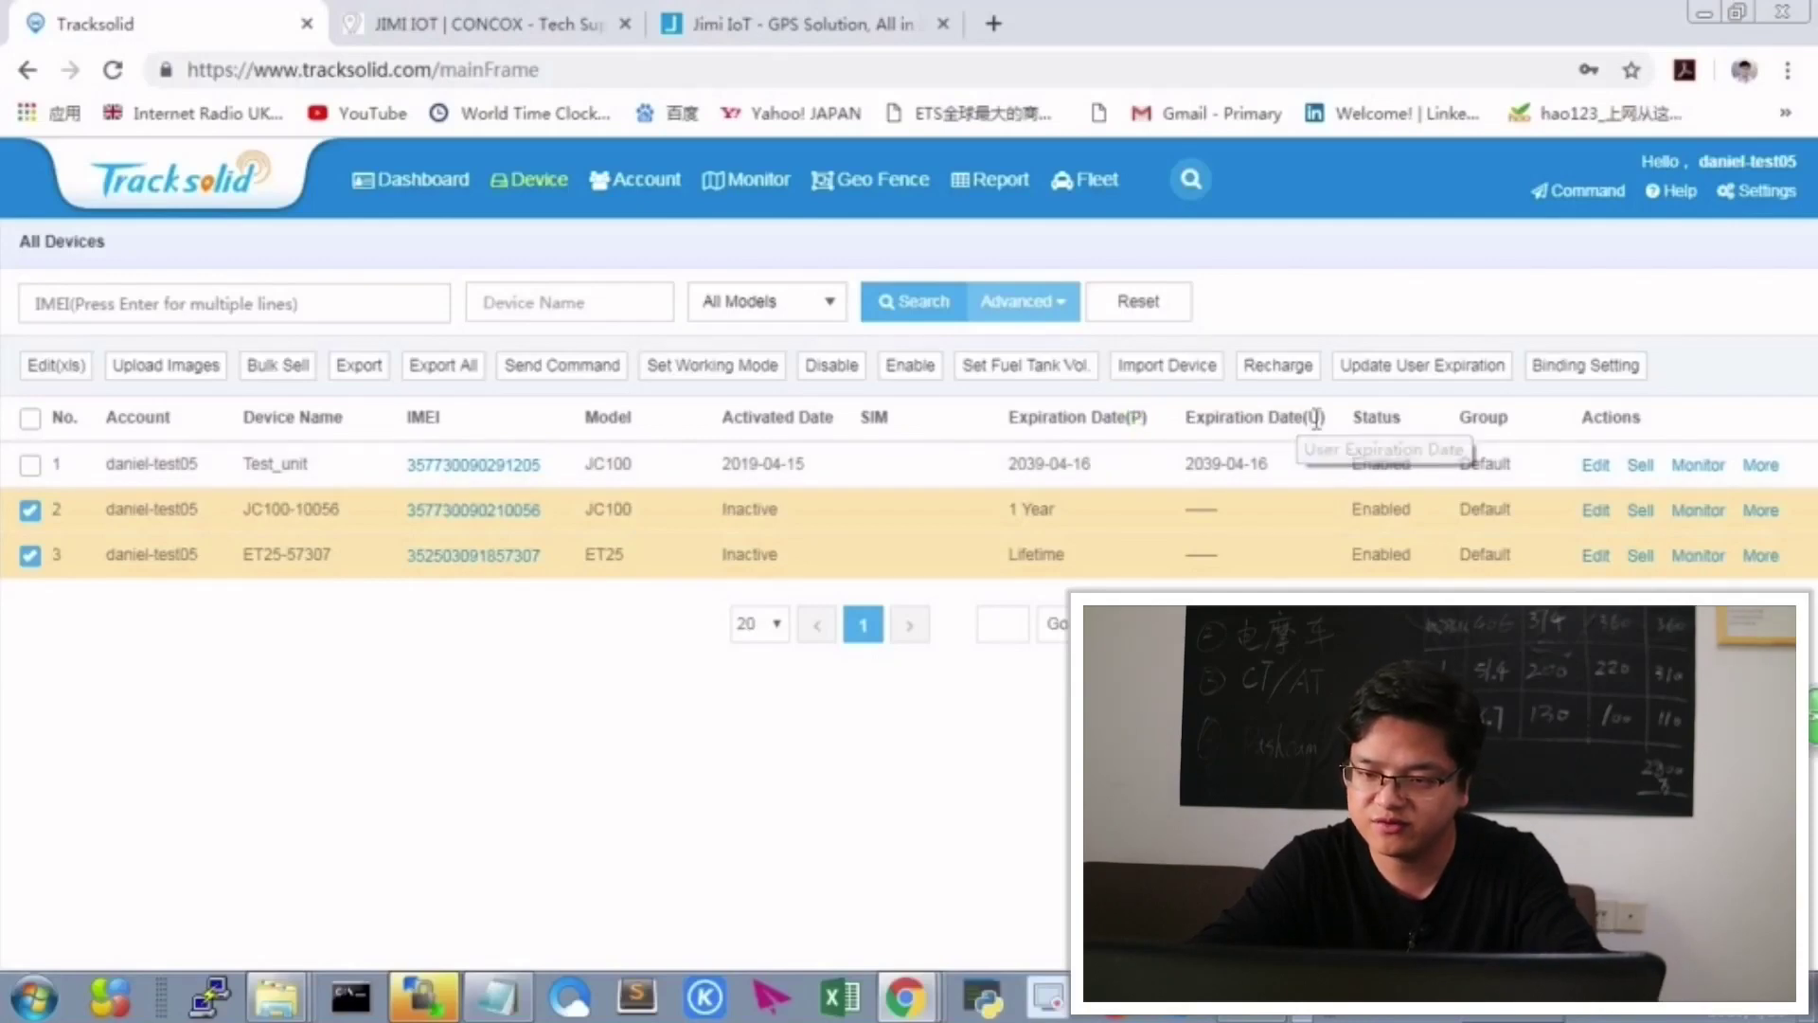
# Toggle the Test_unit and ET25-57307 selections, finally unchecking both
pyautogui.click(1208, 466)
pyautogui.click(1068, 515)
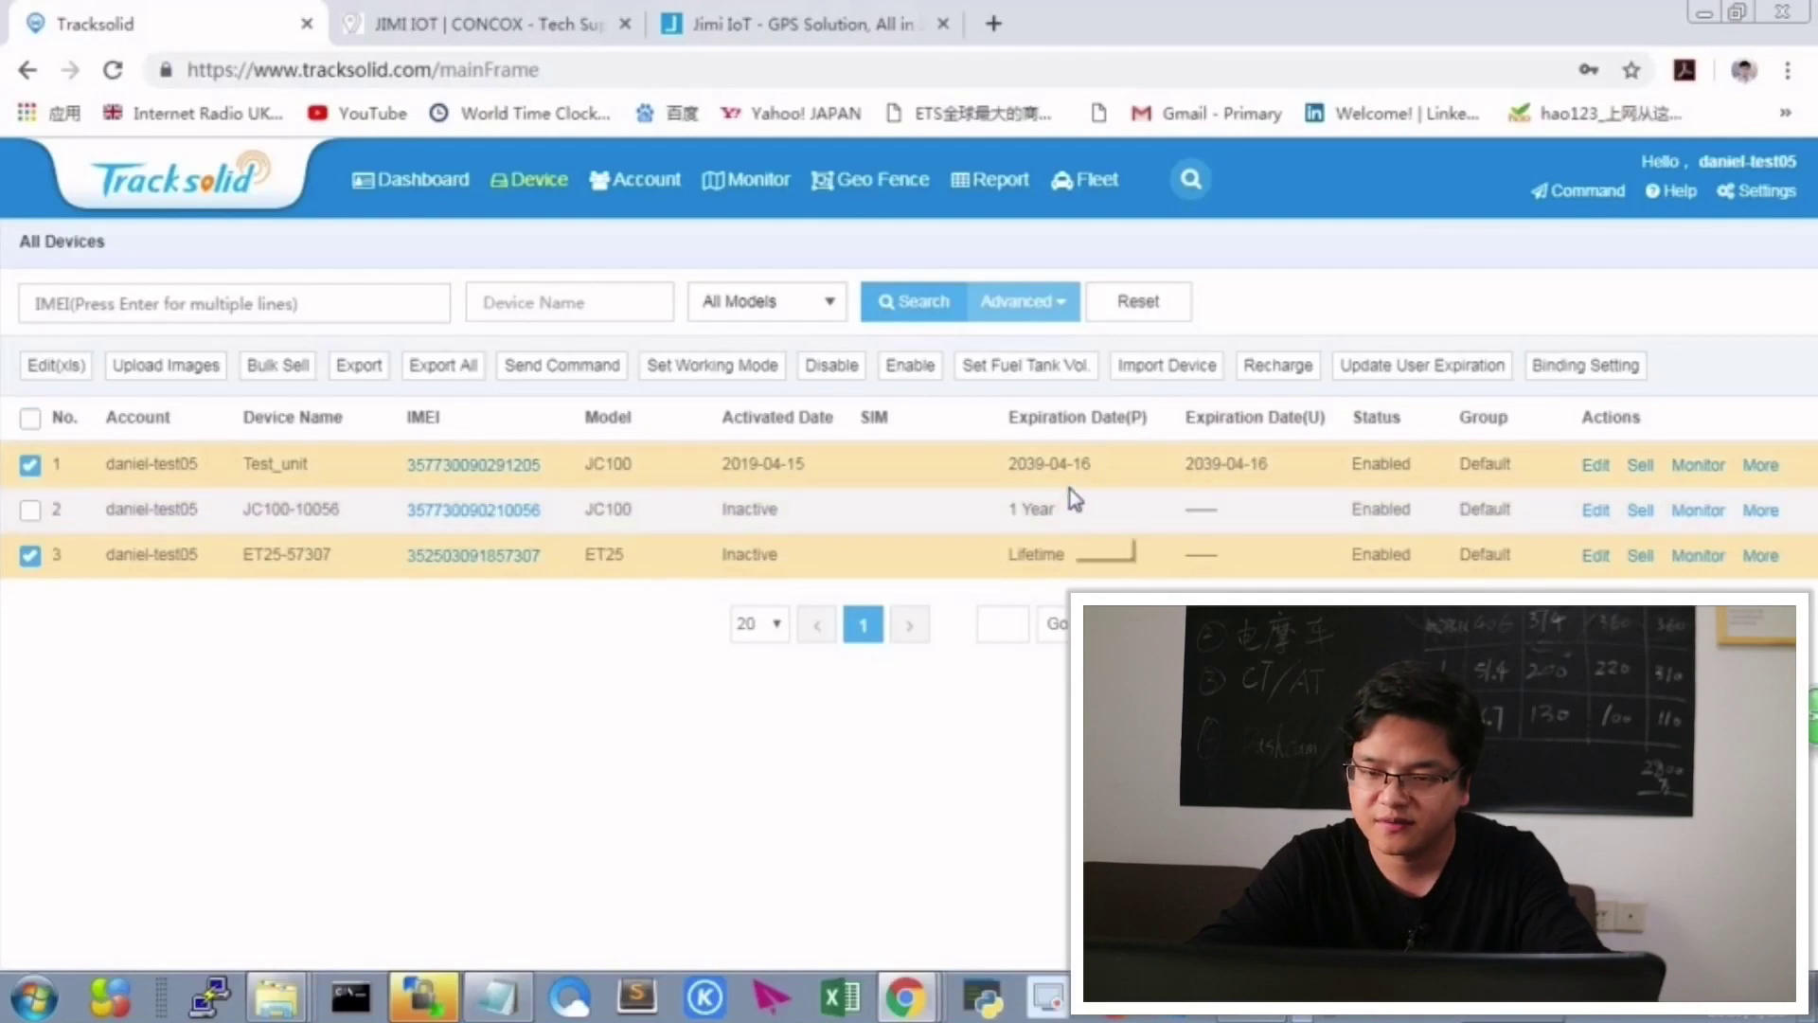
pyautogui.click(1179, 467)
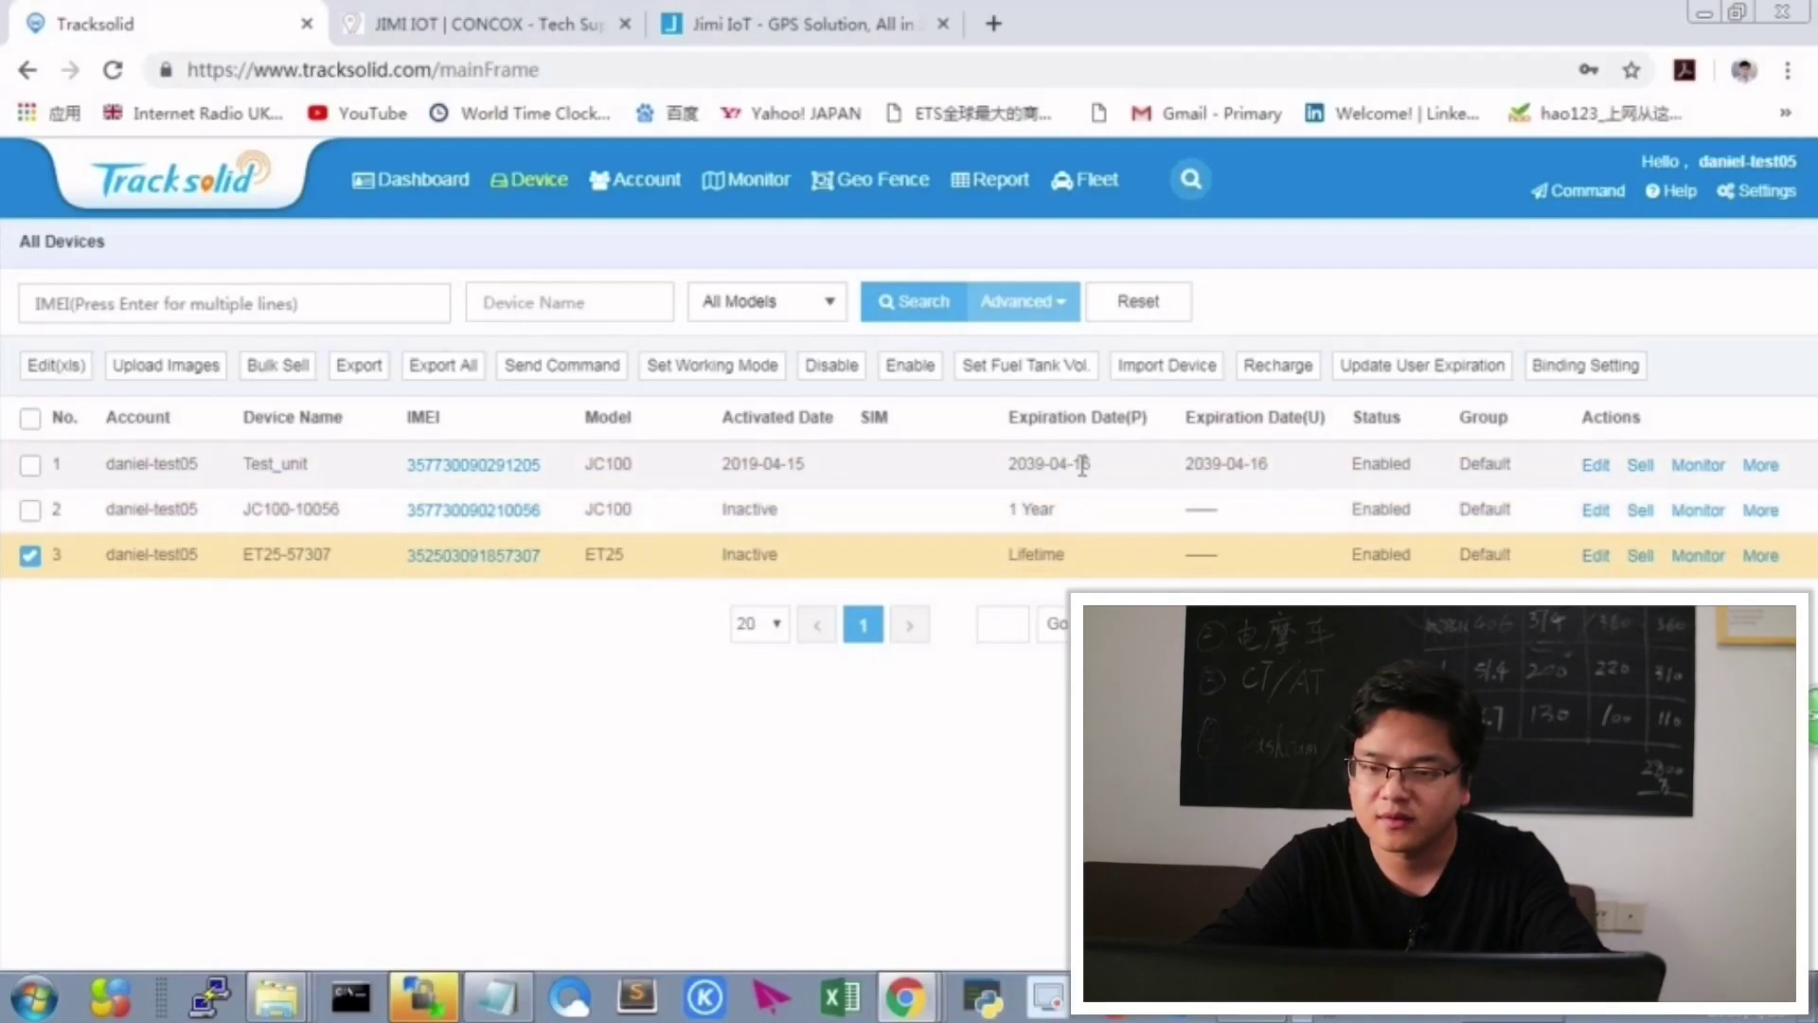
pyautogui.click(586, 463)
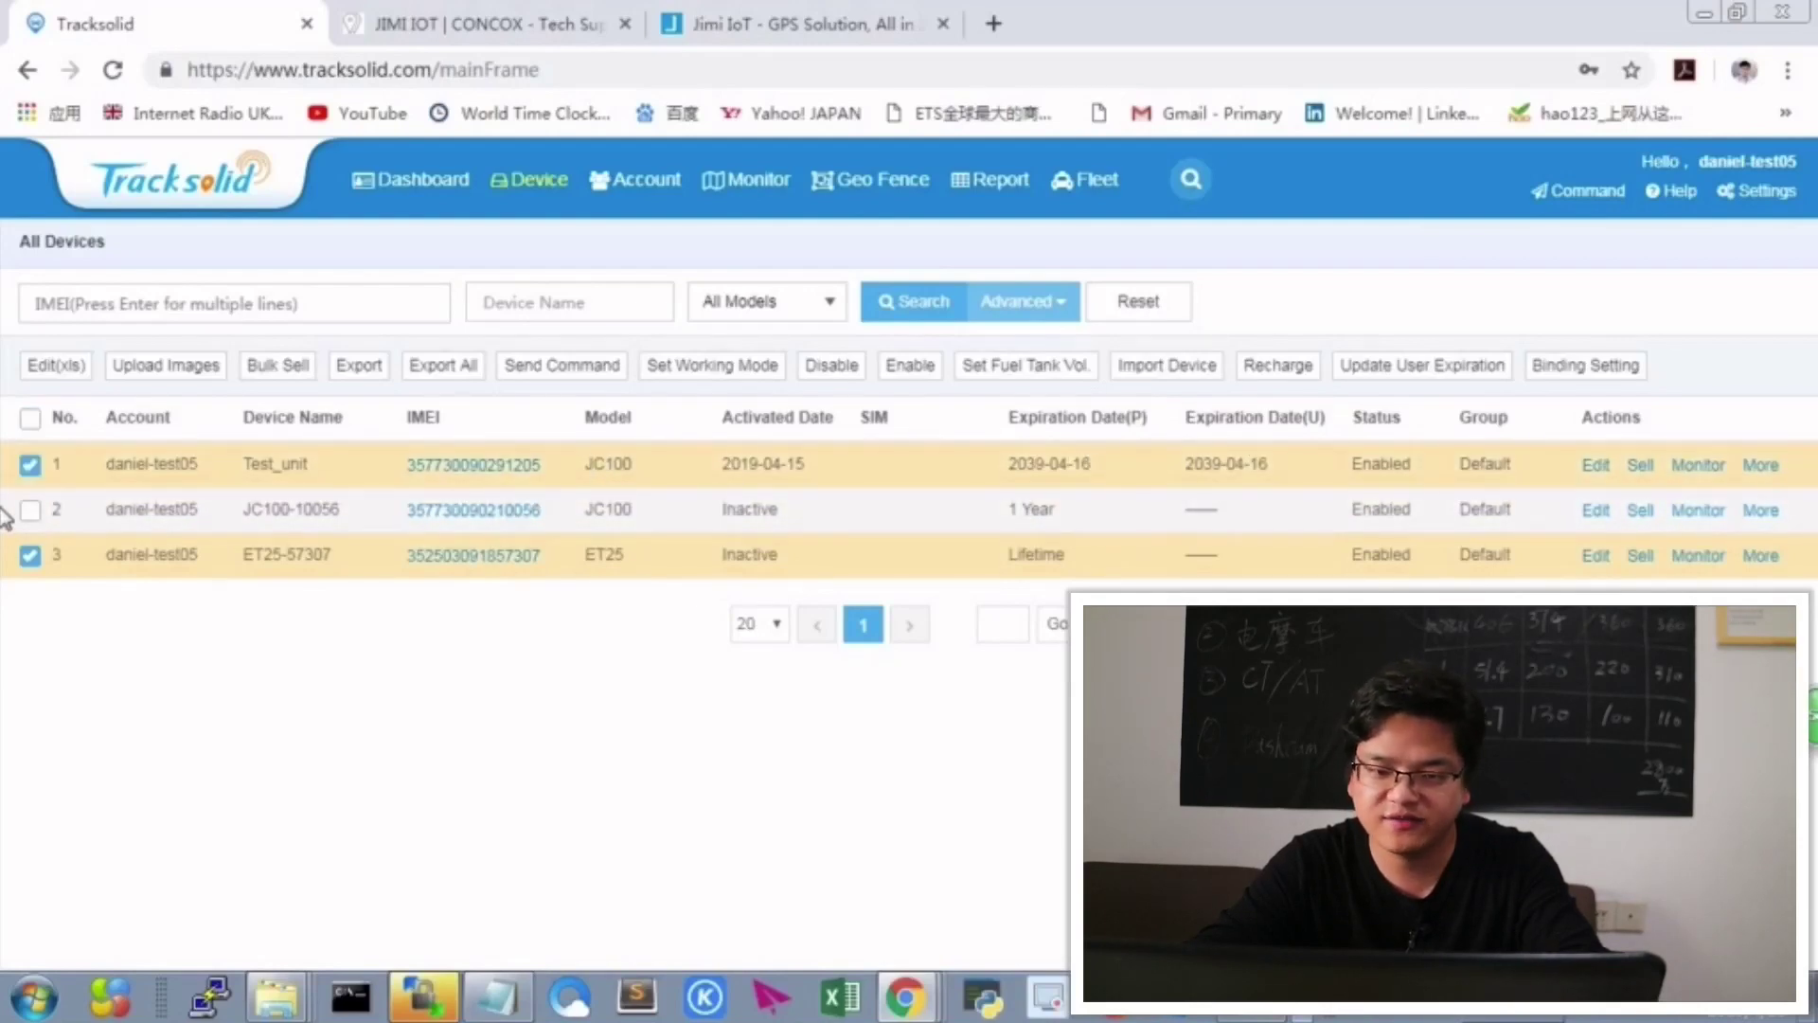
pyautogui.click(205, 555)
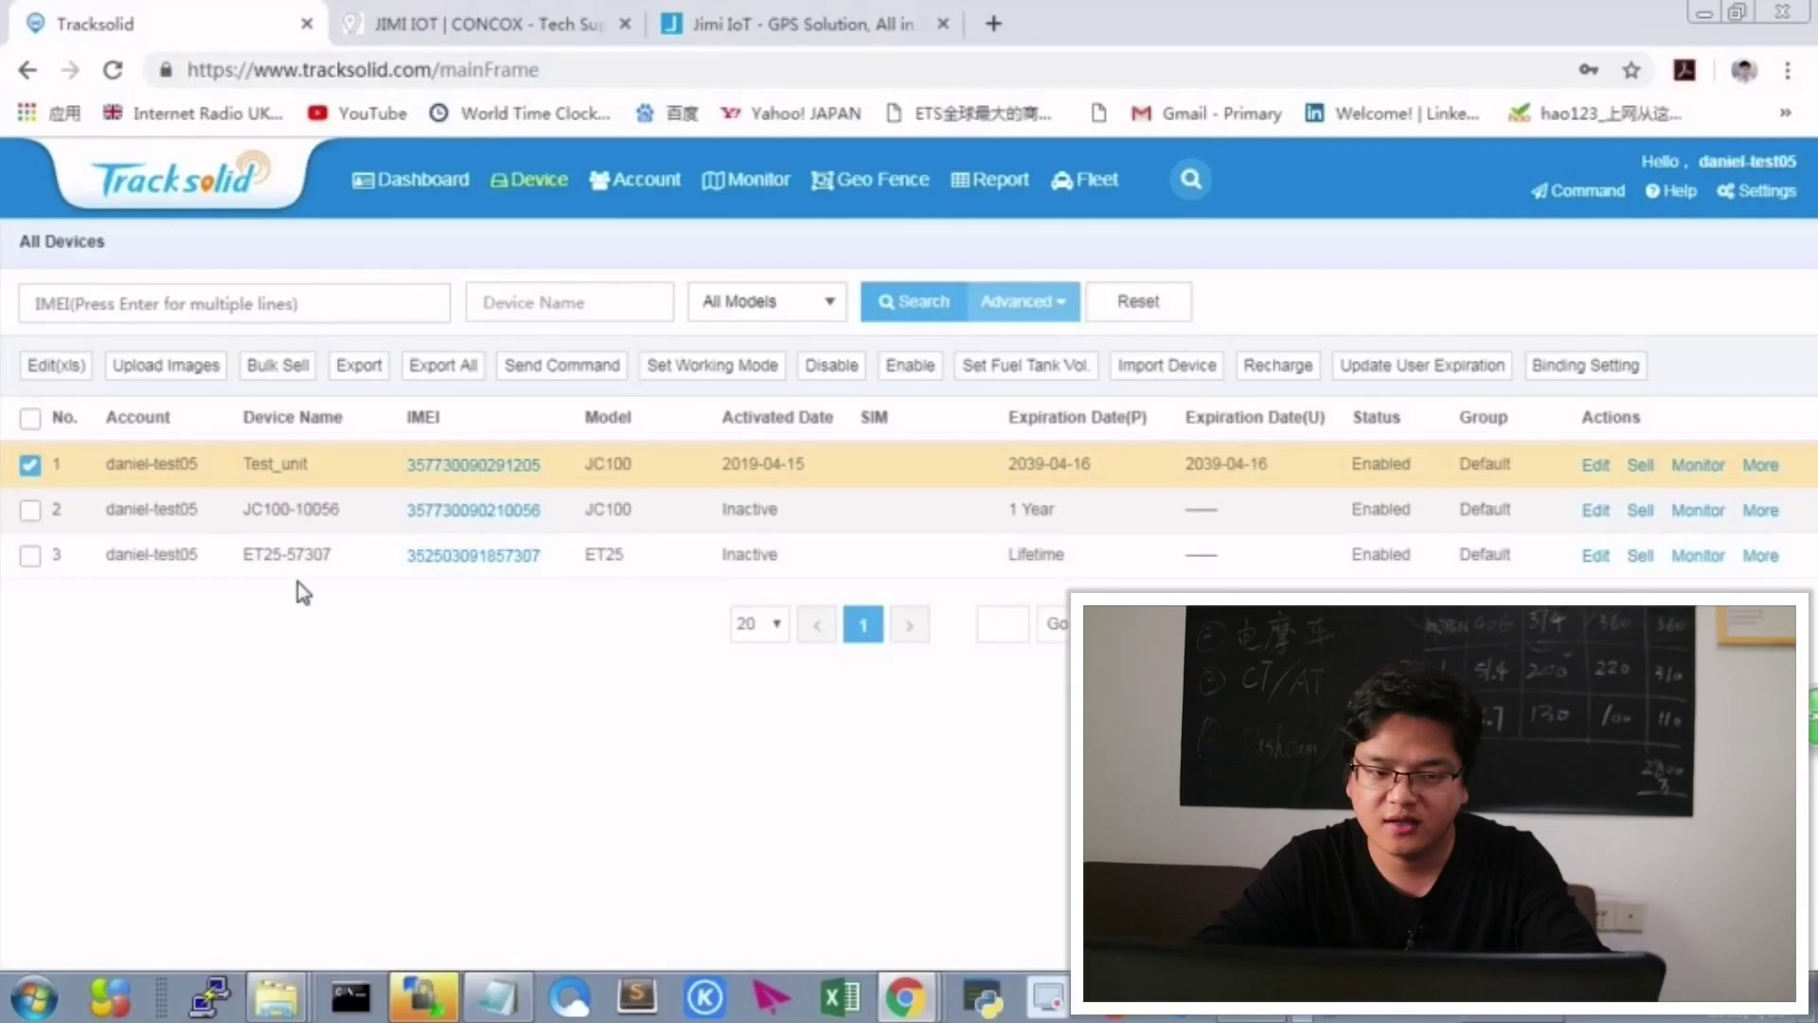
pyautogui.click(31, 465)
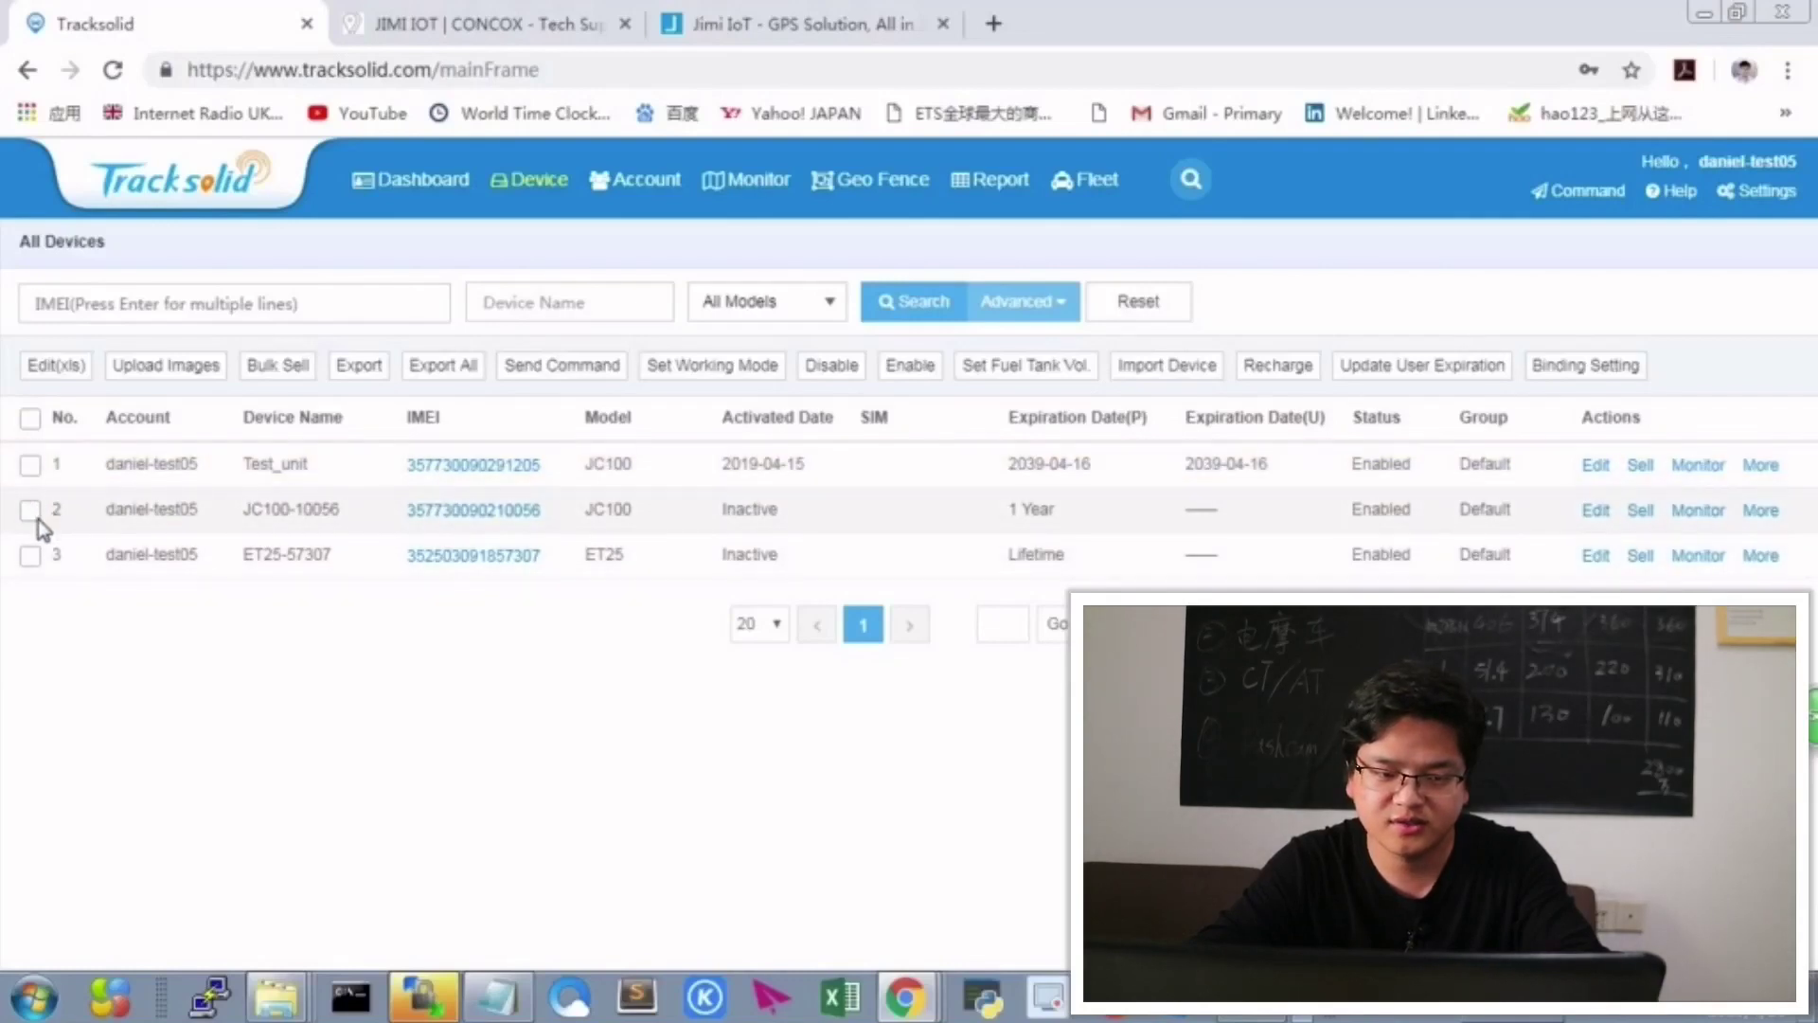
# Check only the inactive JC100-10056 row, leaving ET25-57307 unchecked
pyautogui.click(30, 509)
pyautogui.click(30, 555)
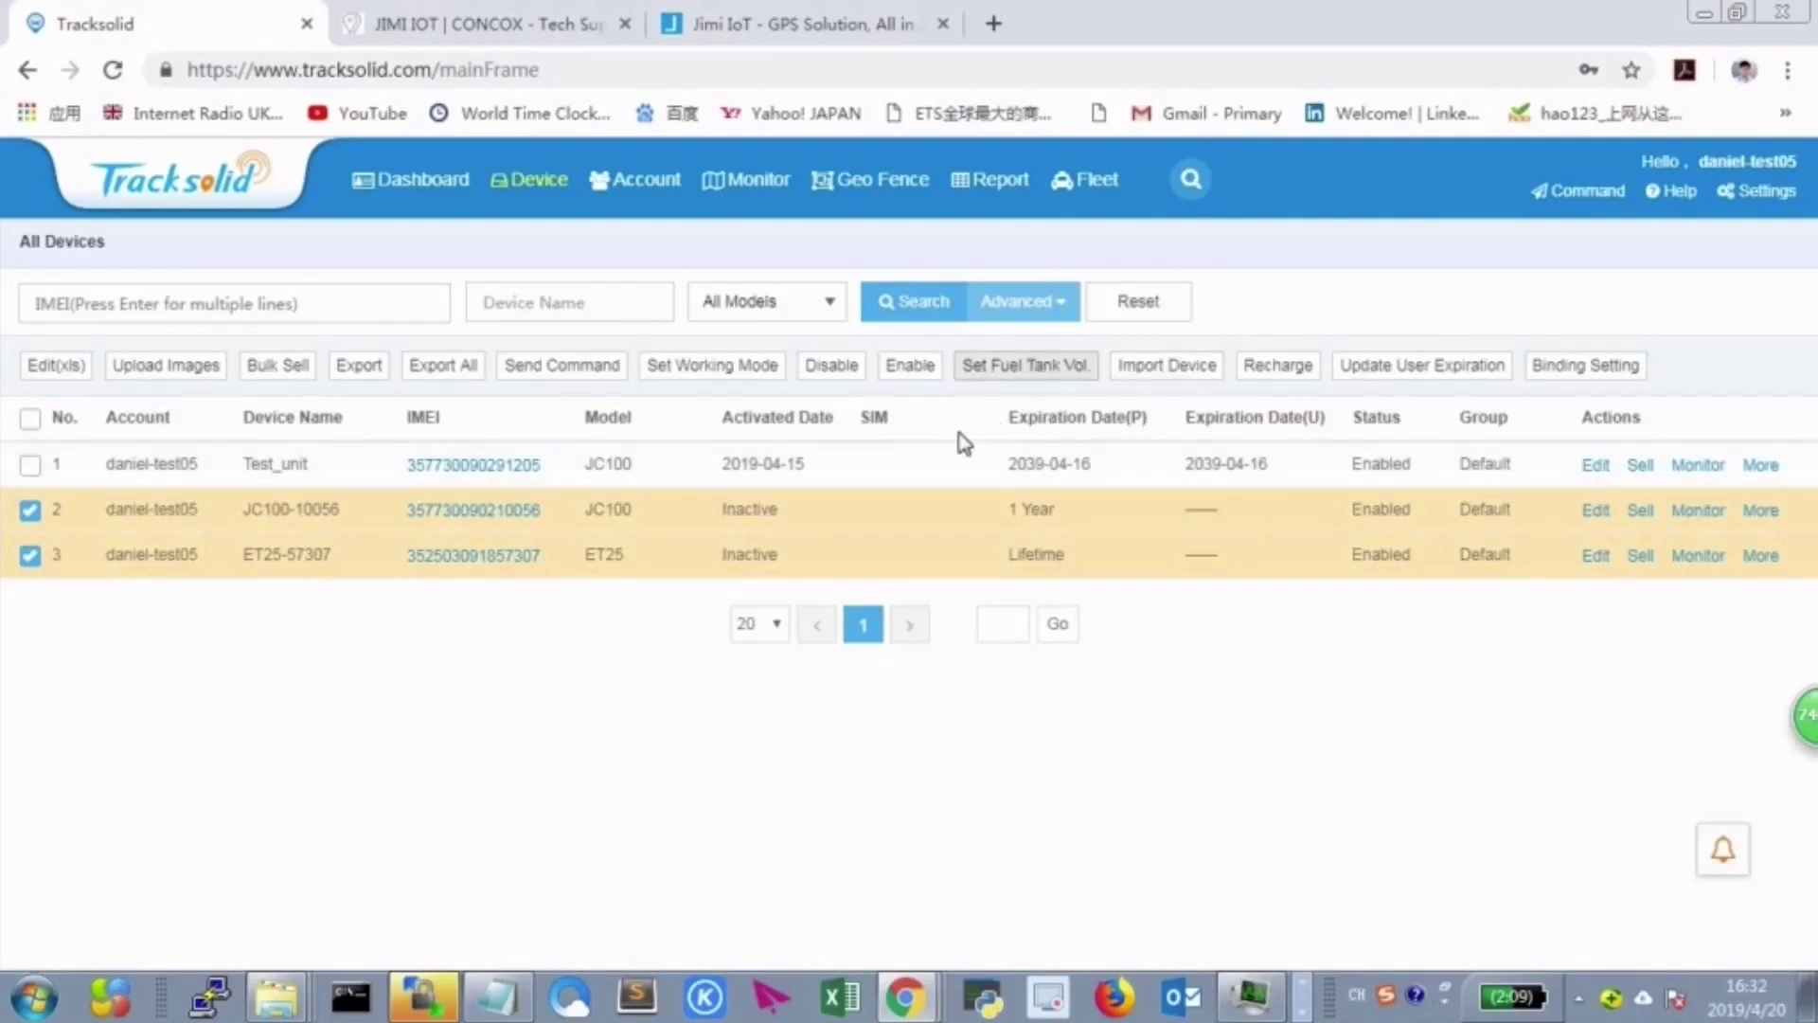
pyautogui.click(31, 509)
pyautogui.click(31, 557)
pyautogui.click(31, 510)
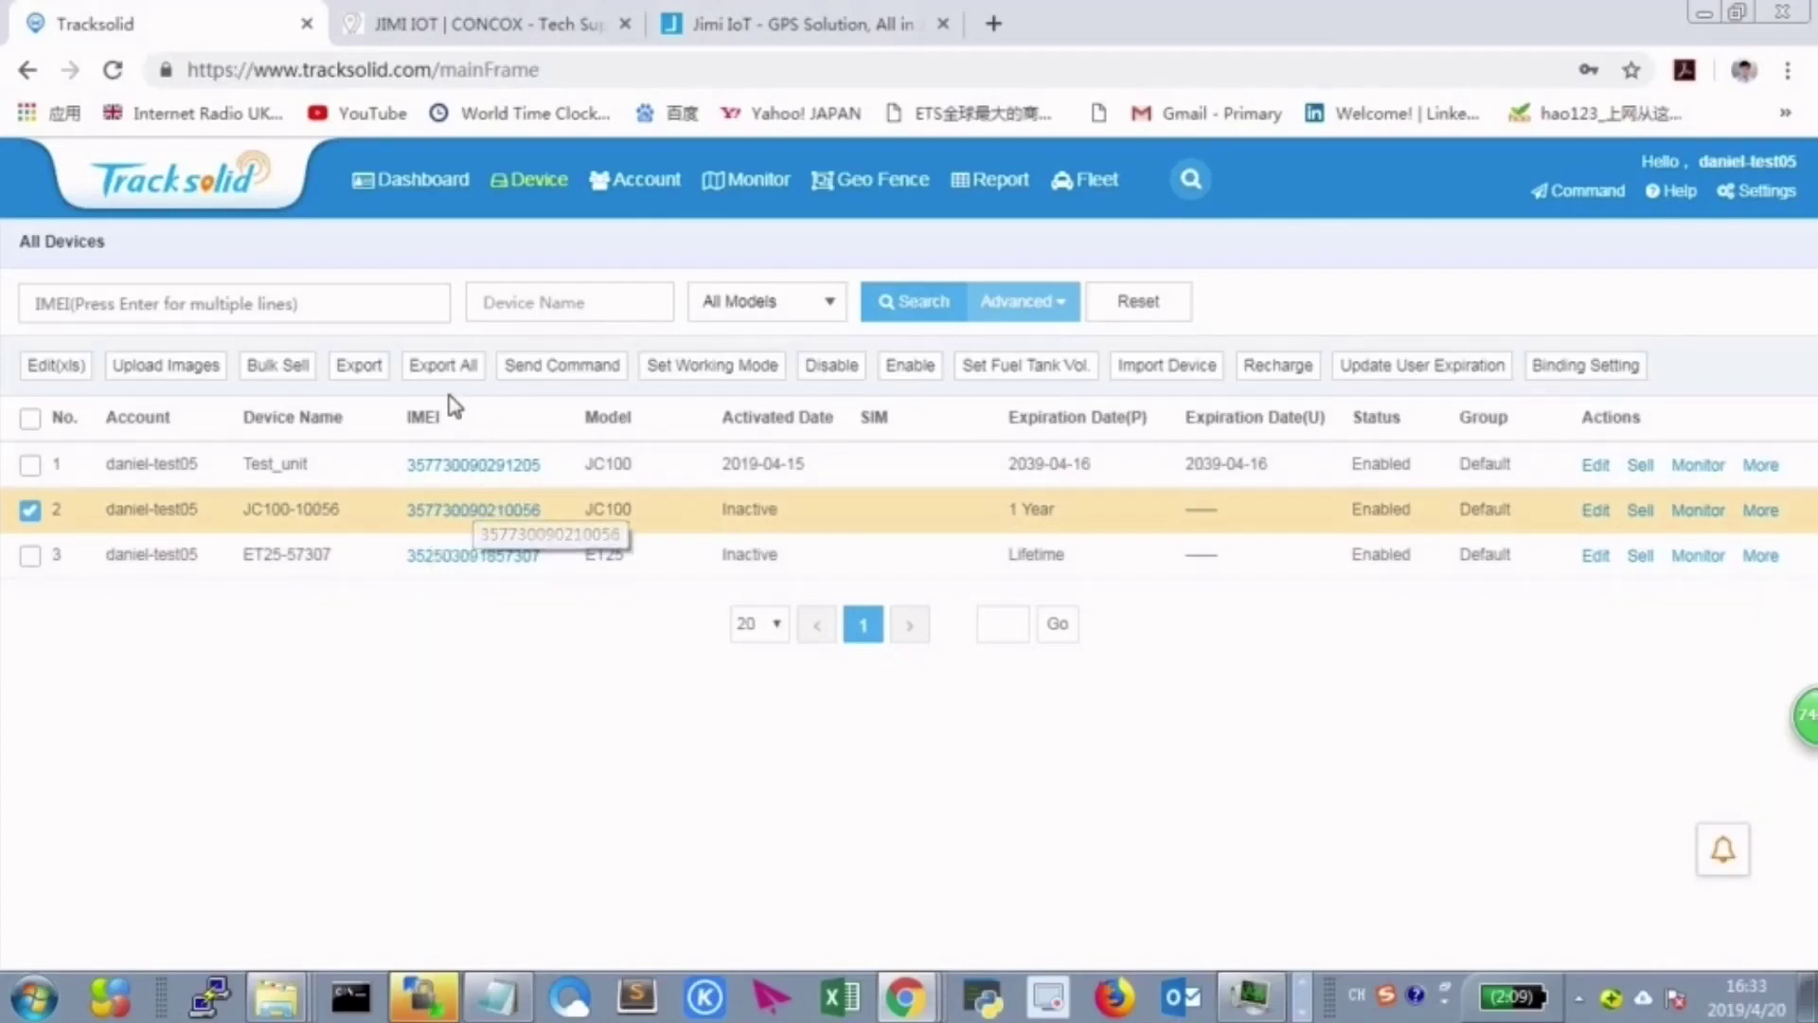
# Run Update User Expiration on JC100-10056, read the Fail reason, and close the message
pyautogui.click(1377, 369)
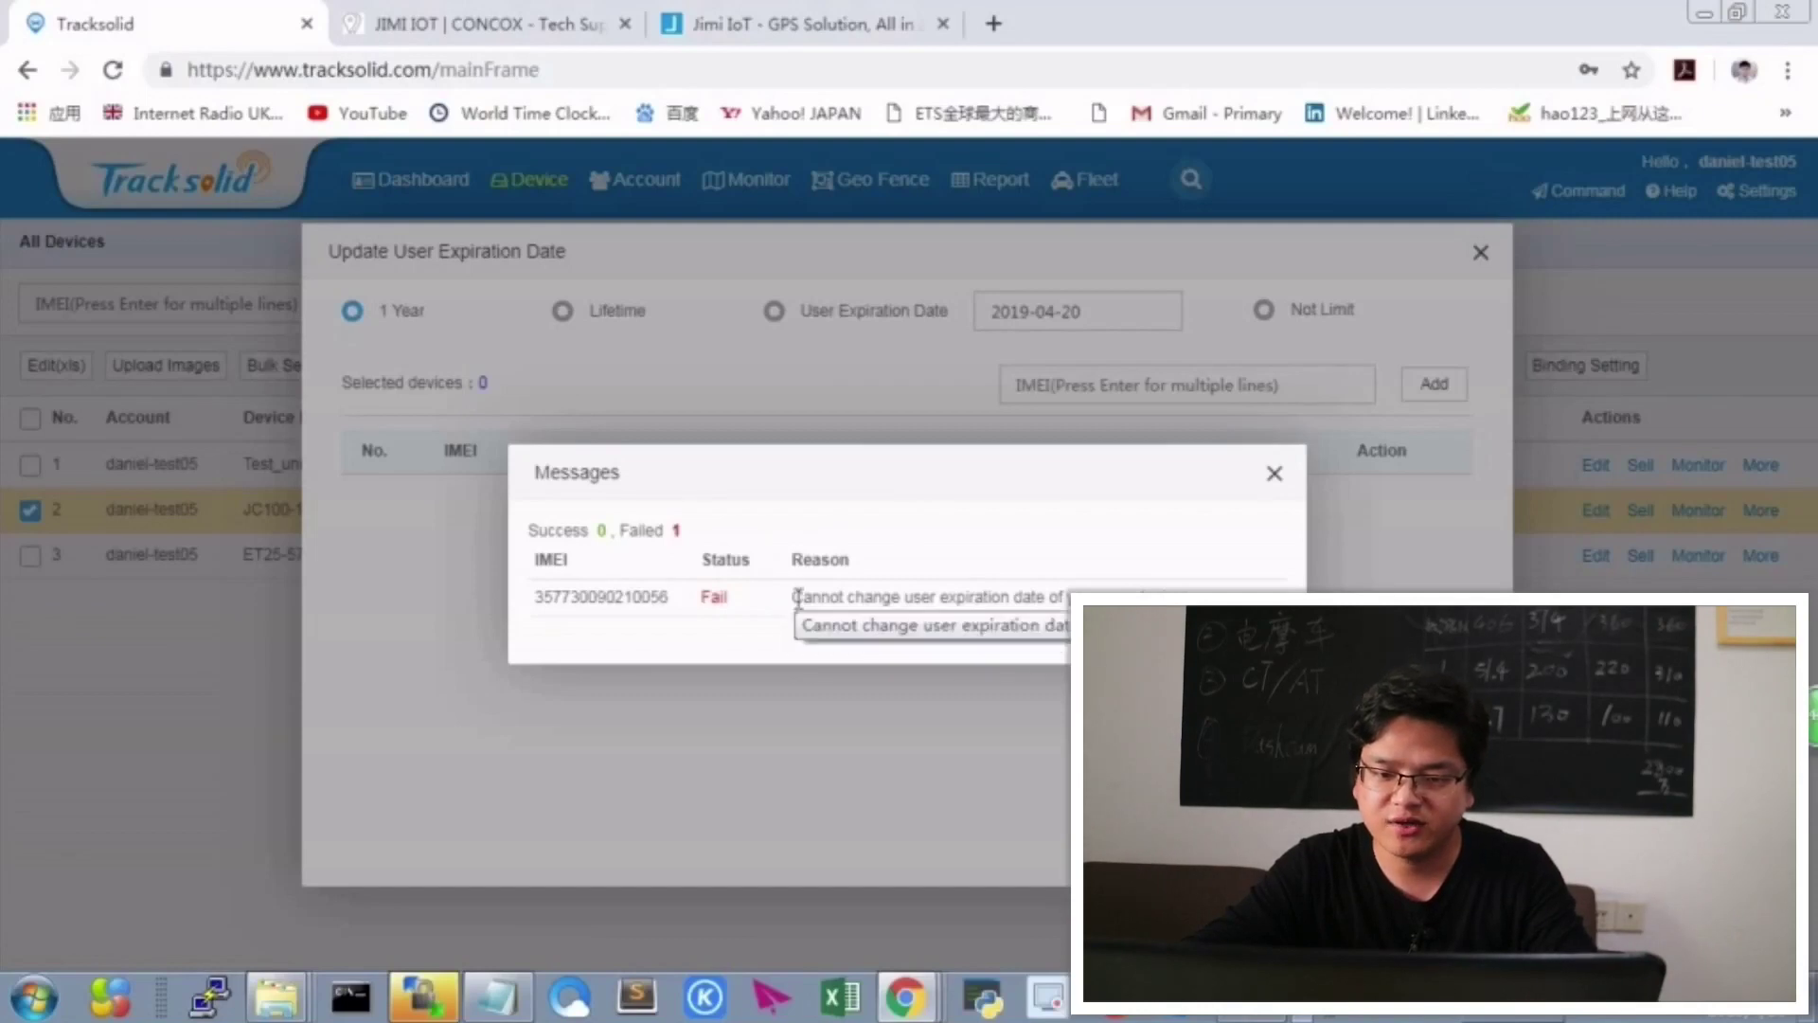
pyautogui.moveTo(793, 597); pyautogui.dragTo(1202, 597)
pyautogui.click(914, 598)
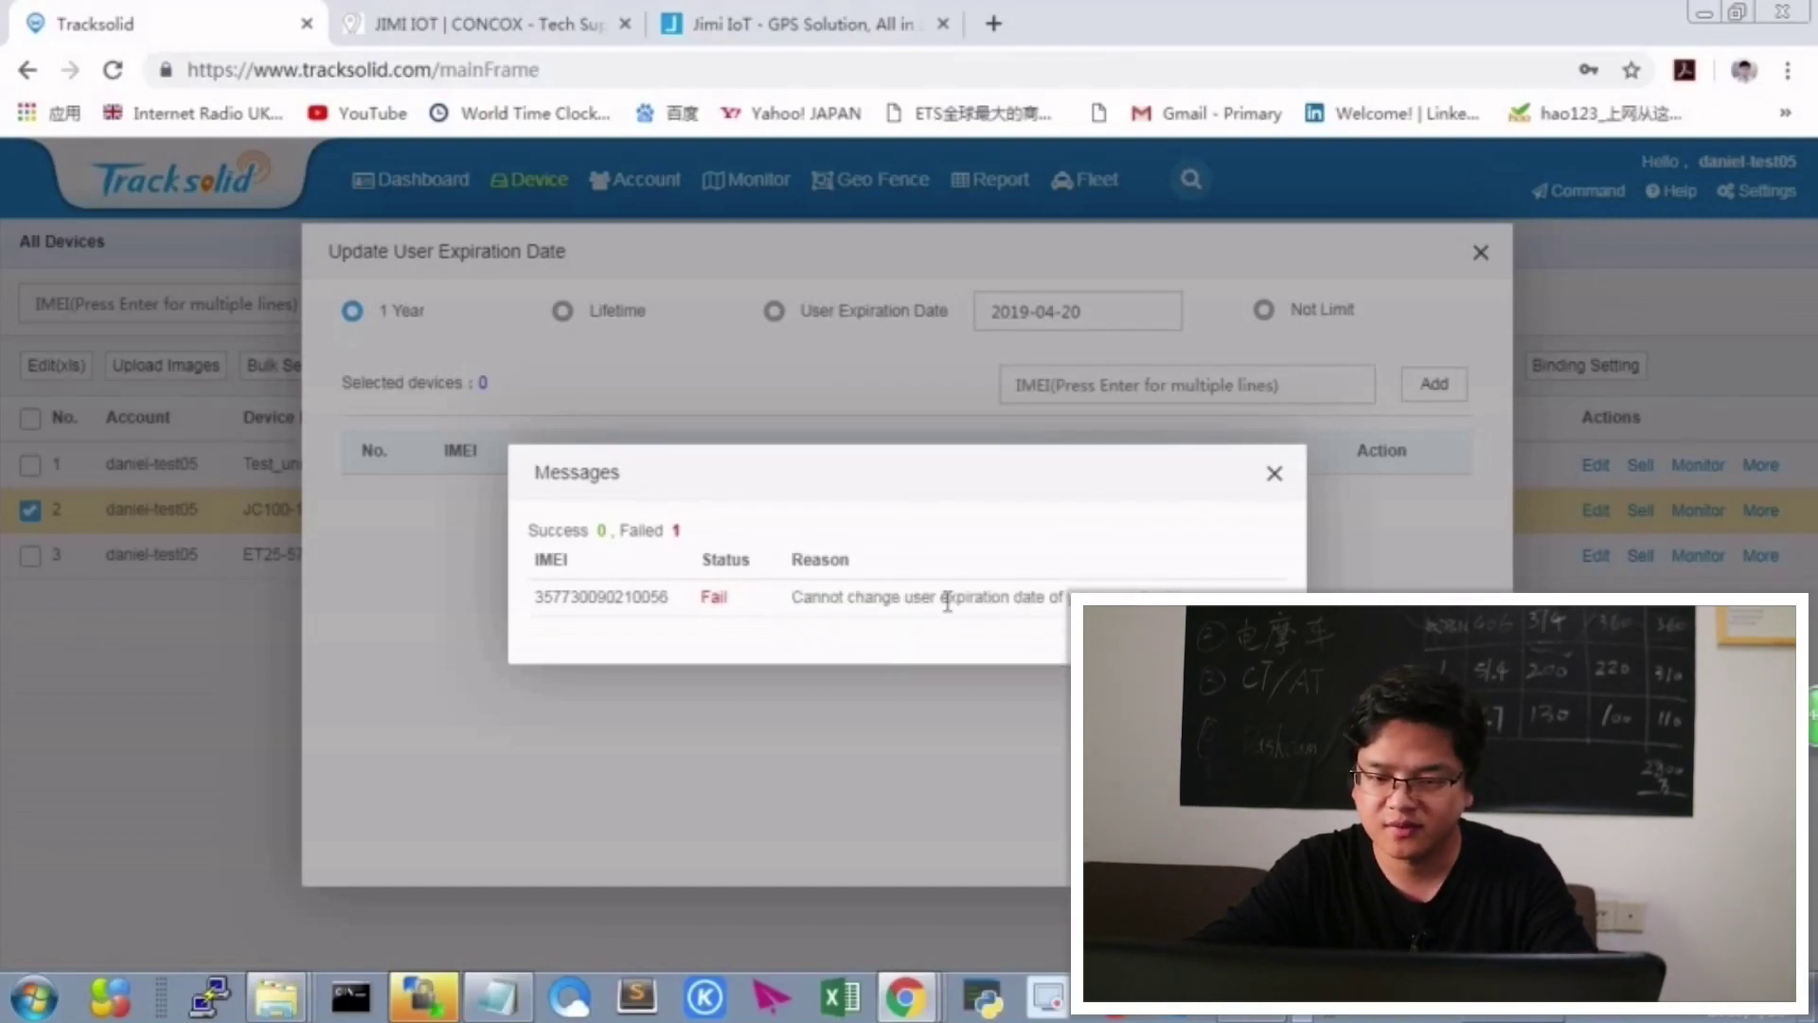
pyautogui.moveTo(938, 596); pyautogui.dragTo(1087, 598)
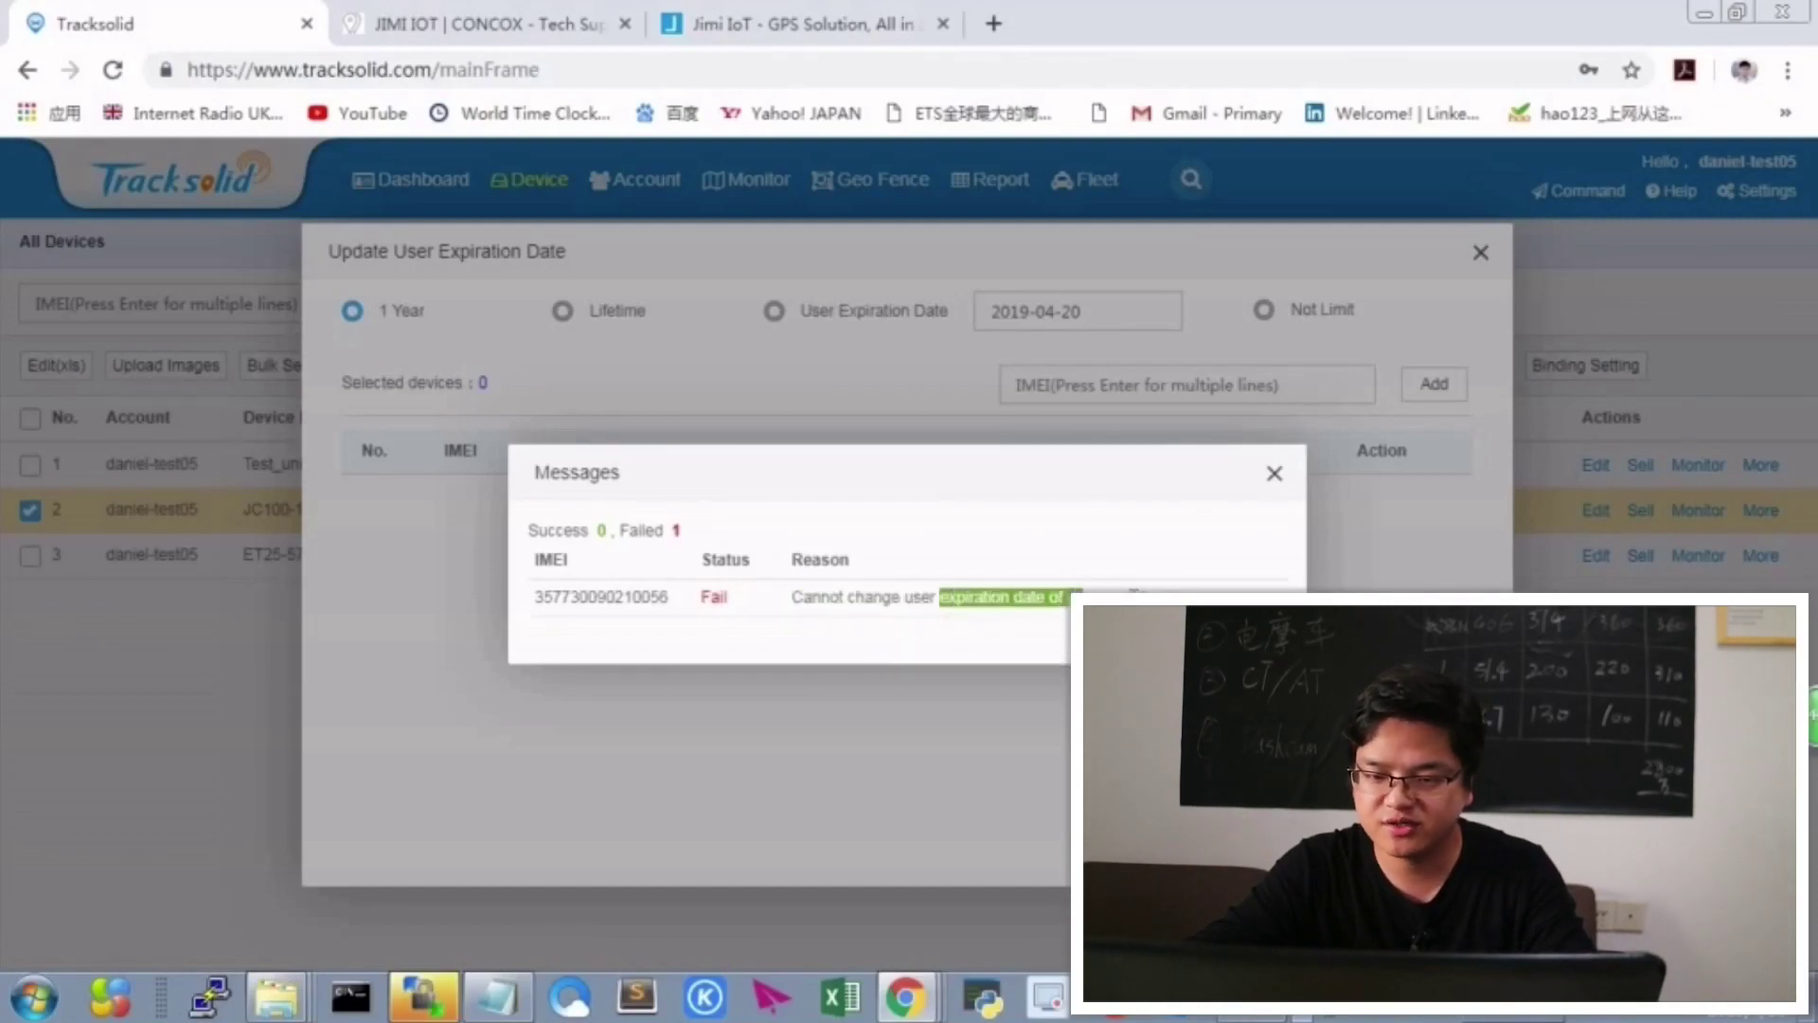
pyautogui.click(1191, 590)
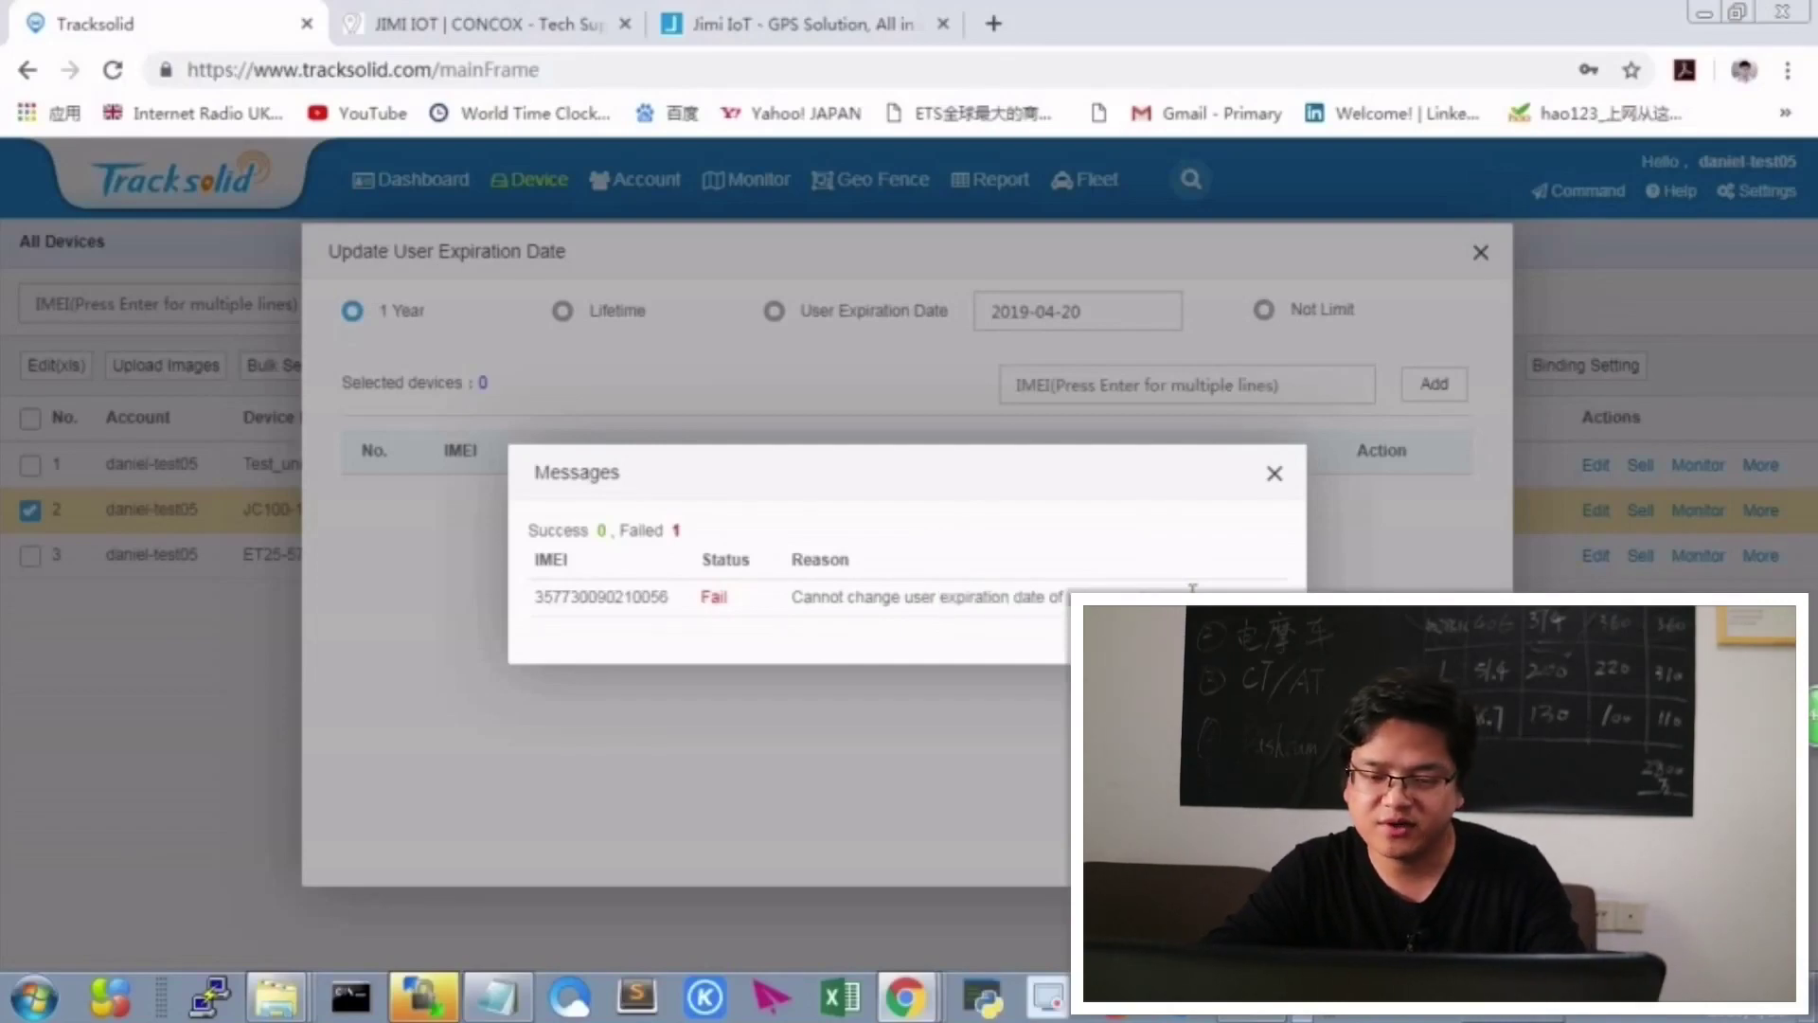
pyautogui.click(1272, 474)
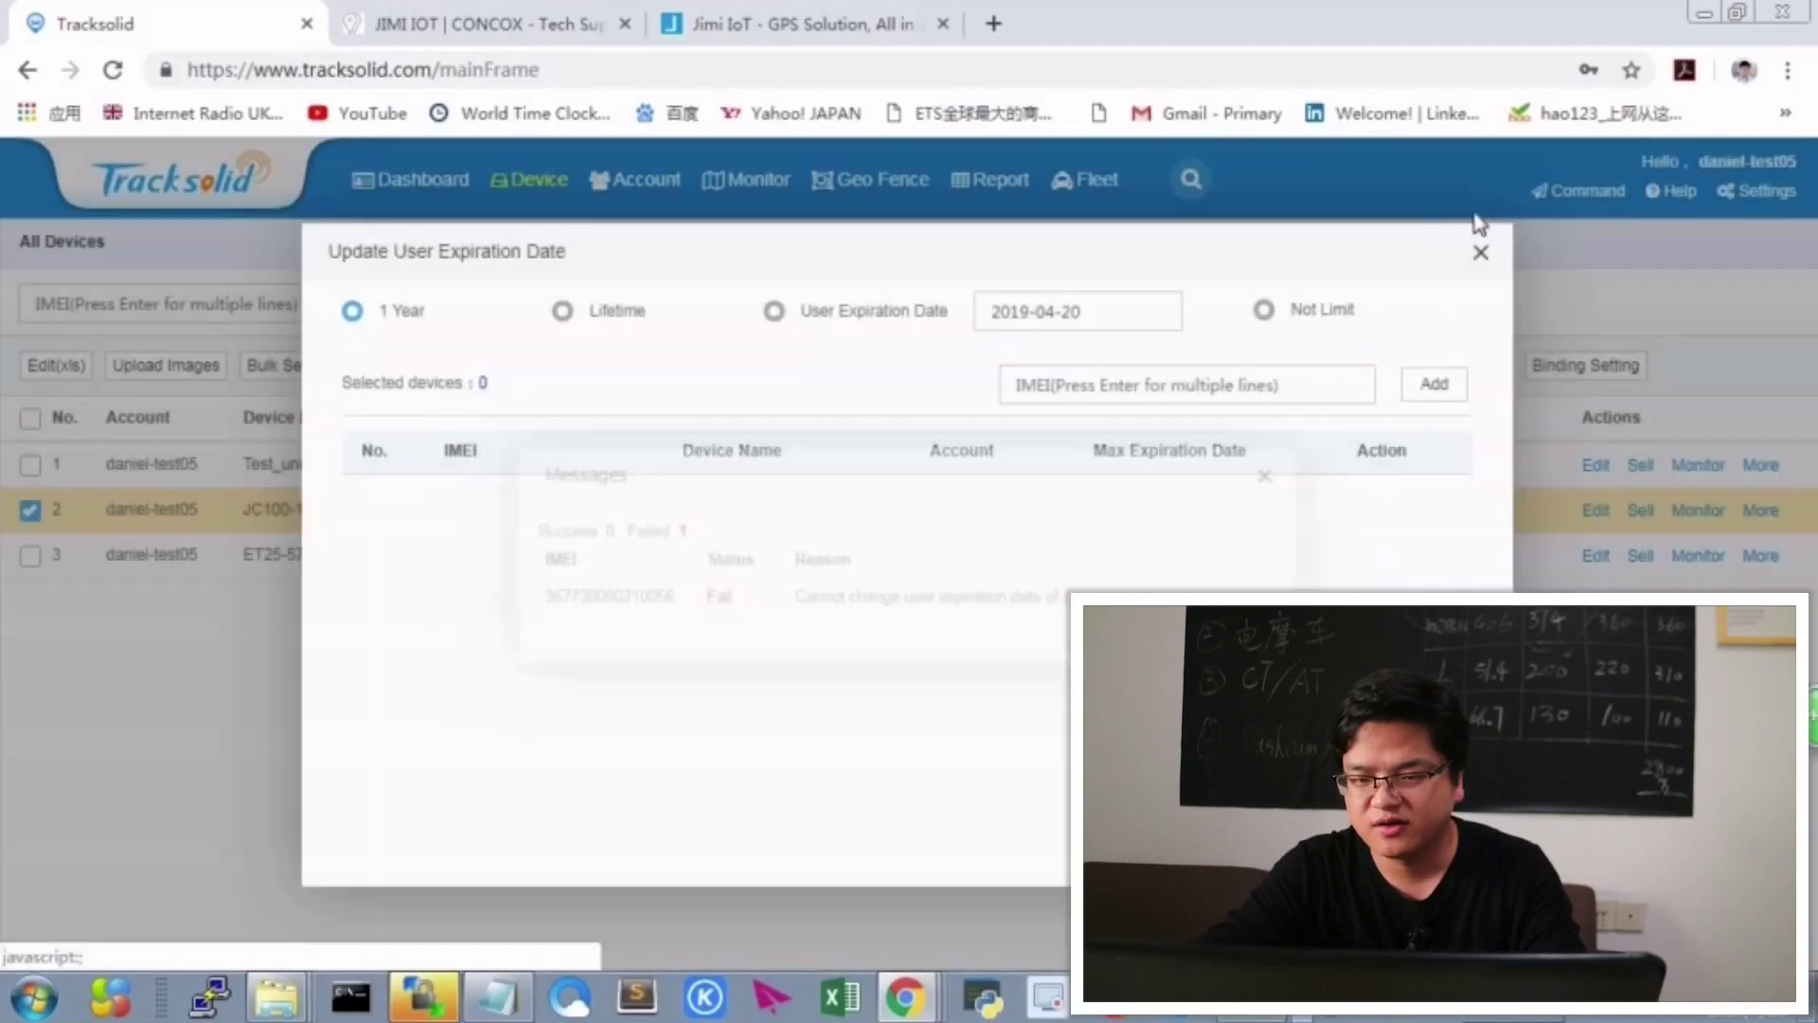
# Close the Update User Expiration Date dialog and go to the Monitor map
pyautogui.click(1480, 251)
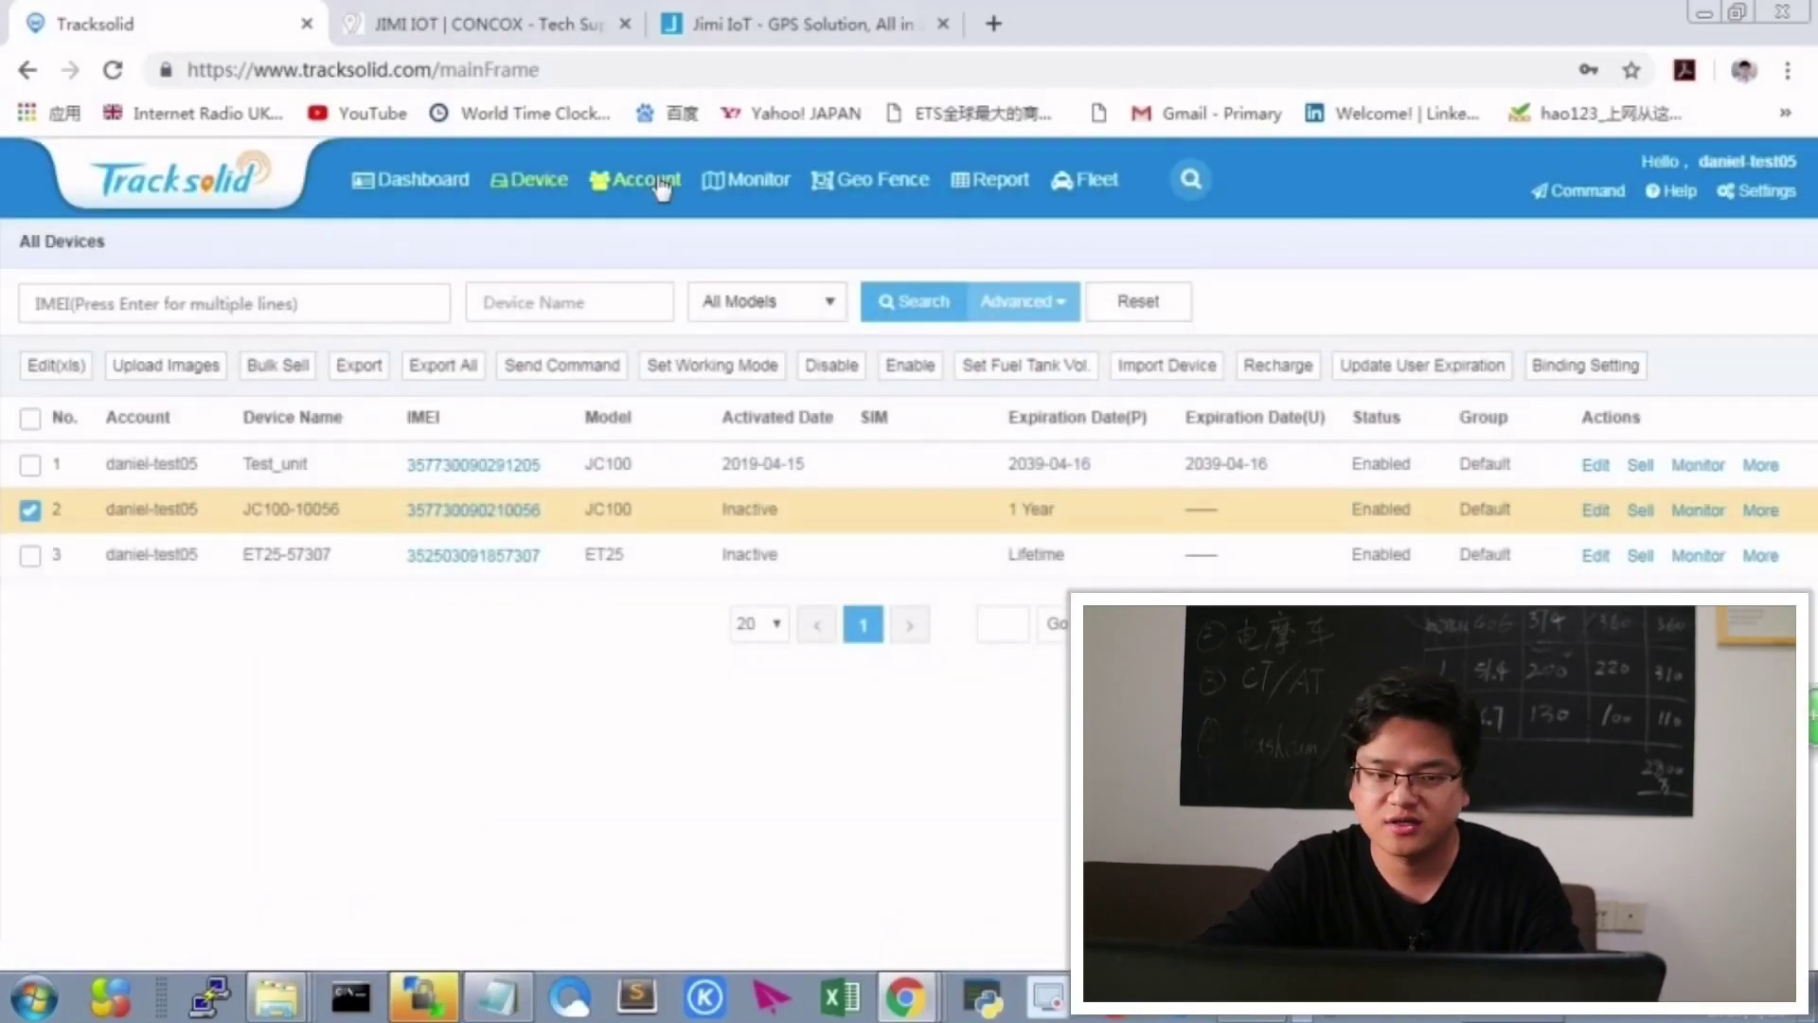
pyautogui.click(754, 179)
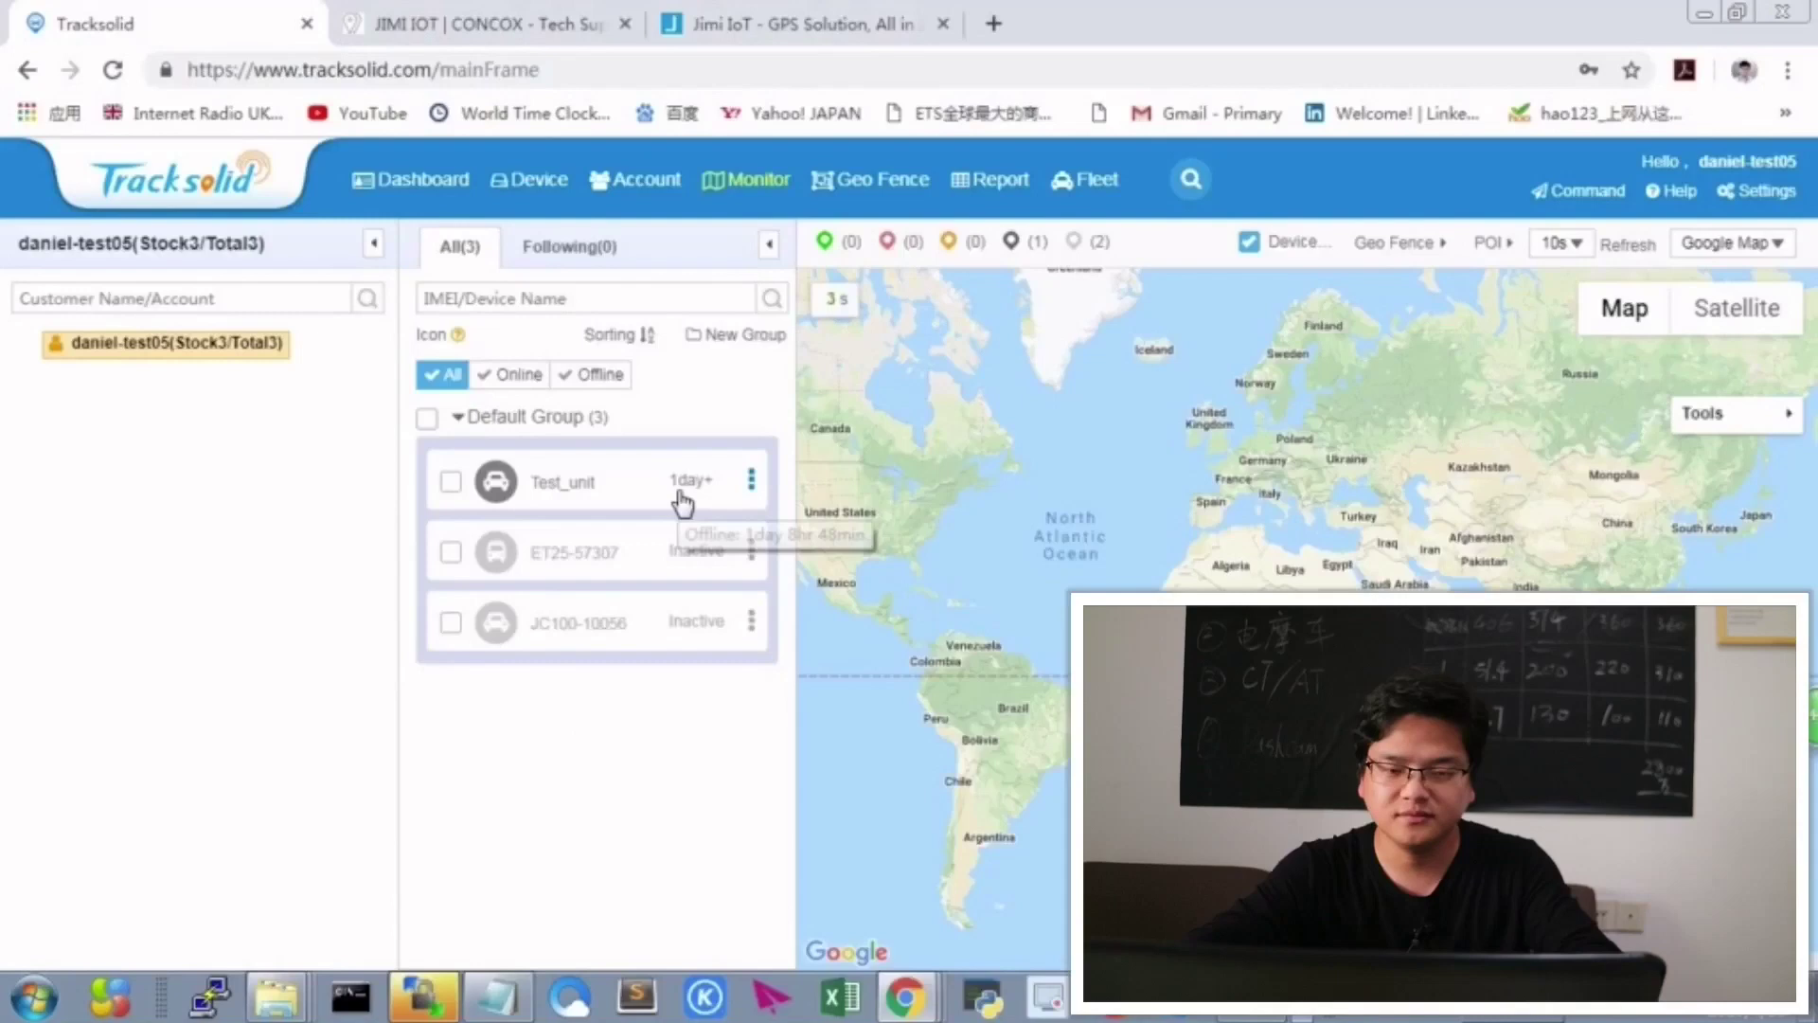
# Show offline Test_unit on the Monitor map, then go to the Account page
pyautogui.click(681, 491)
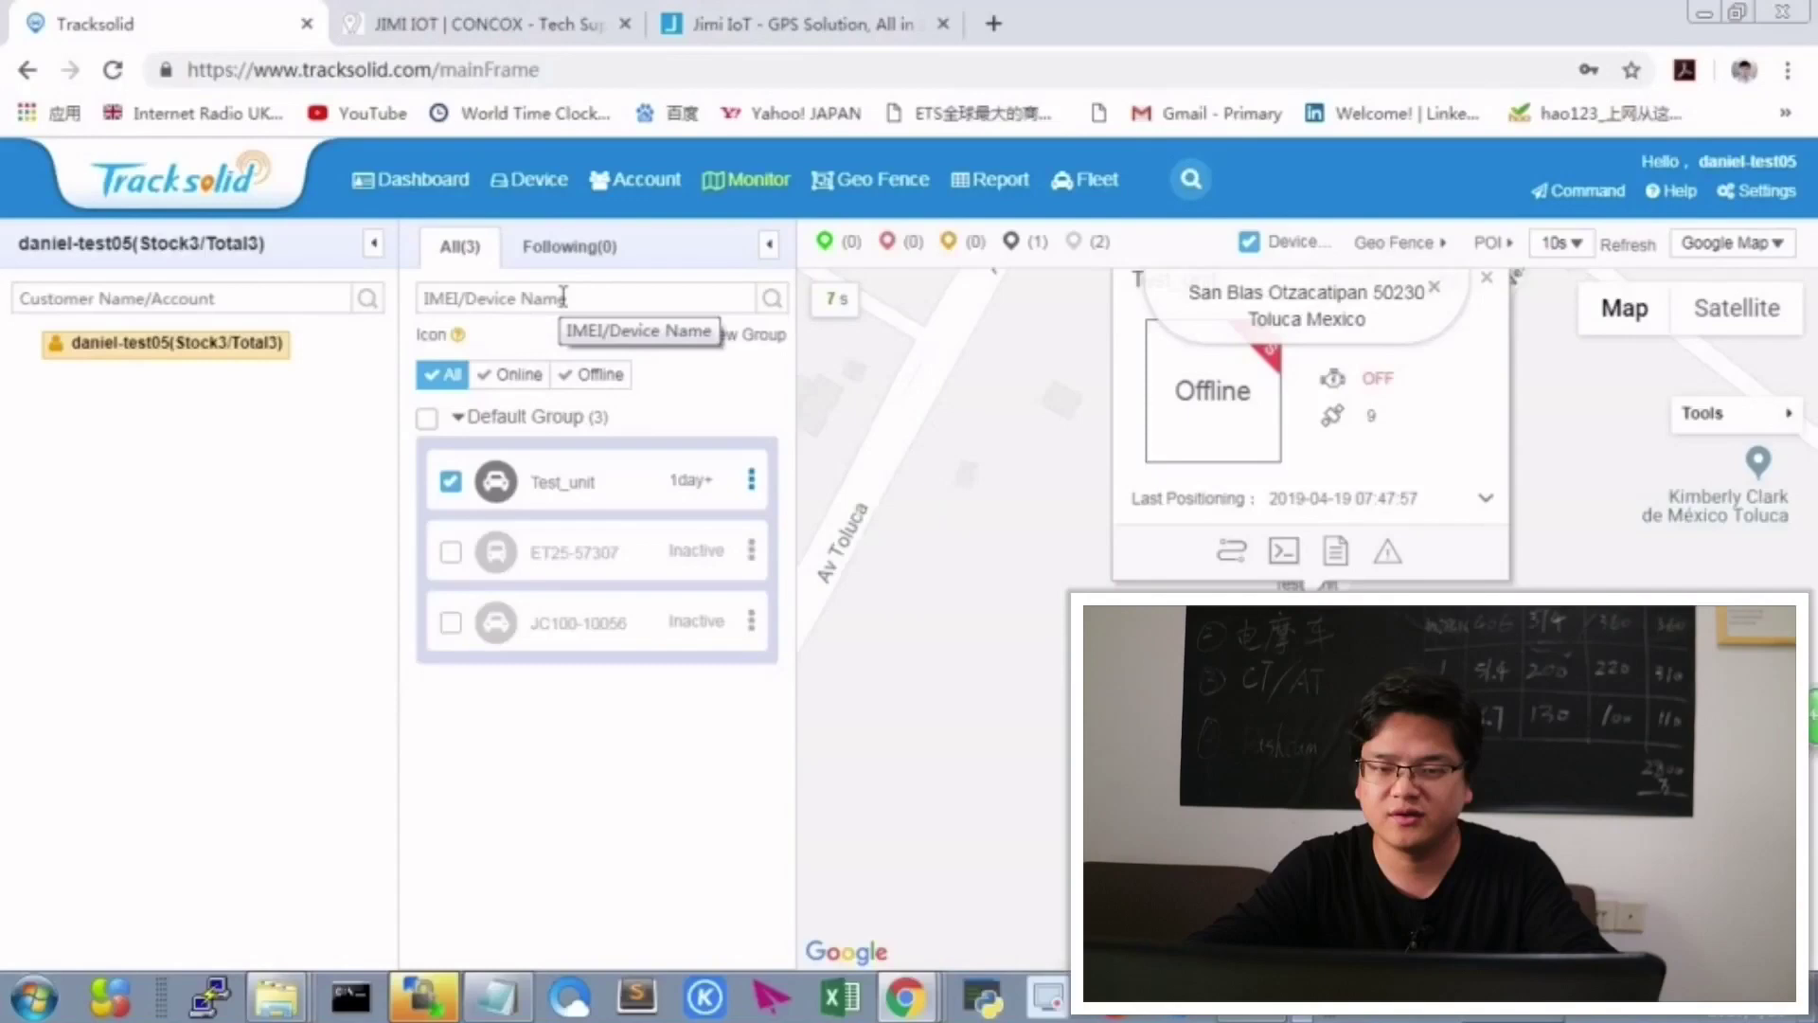
pyautogui.click(640, 204)
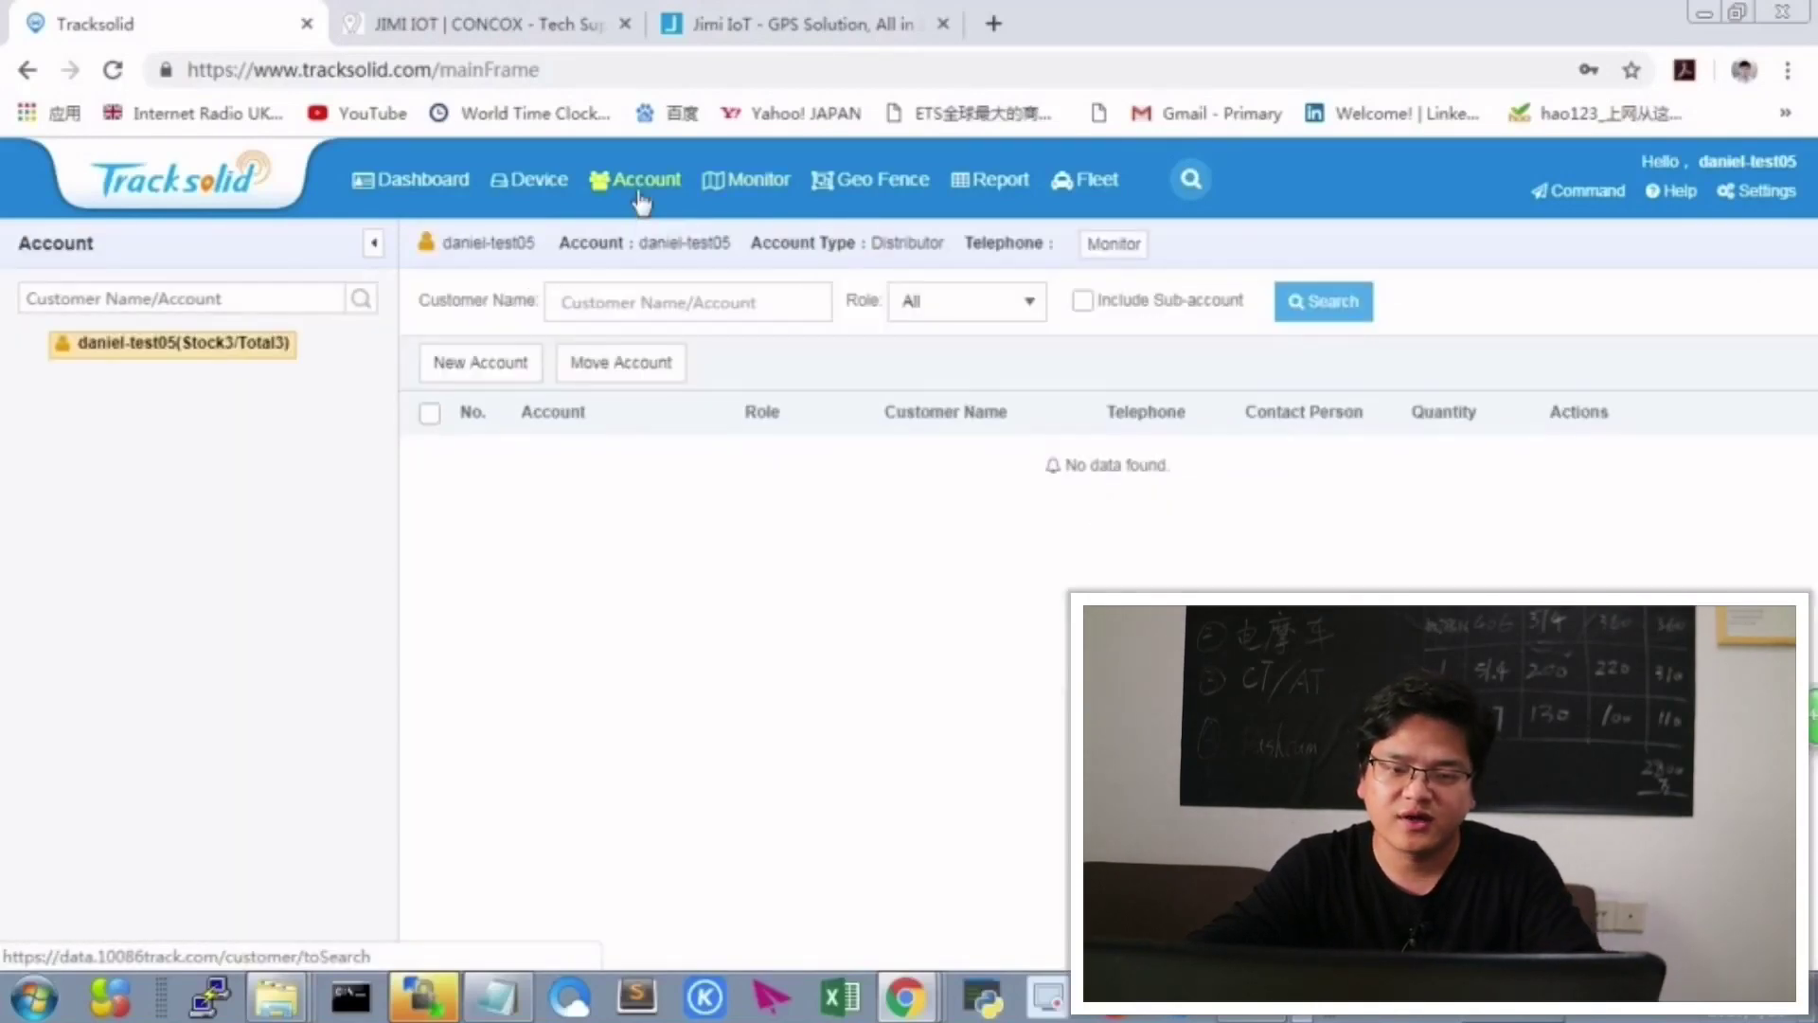
# Start a New Account of type Distributor and focus the customer name field
pyautogui.click(514, 374)
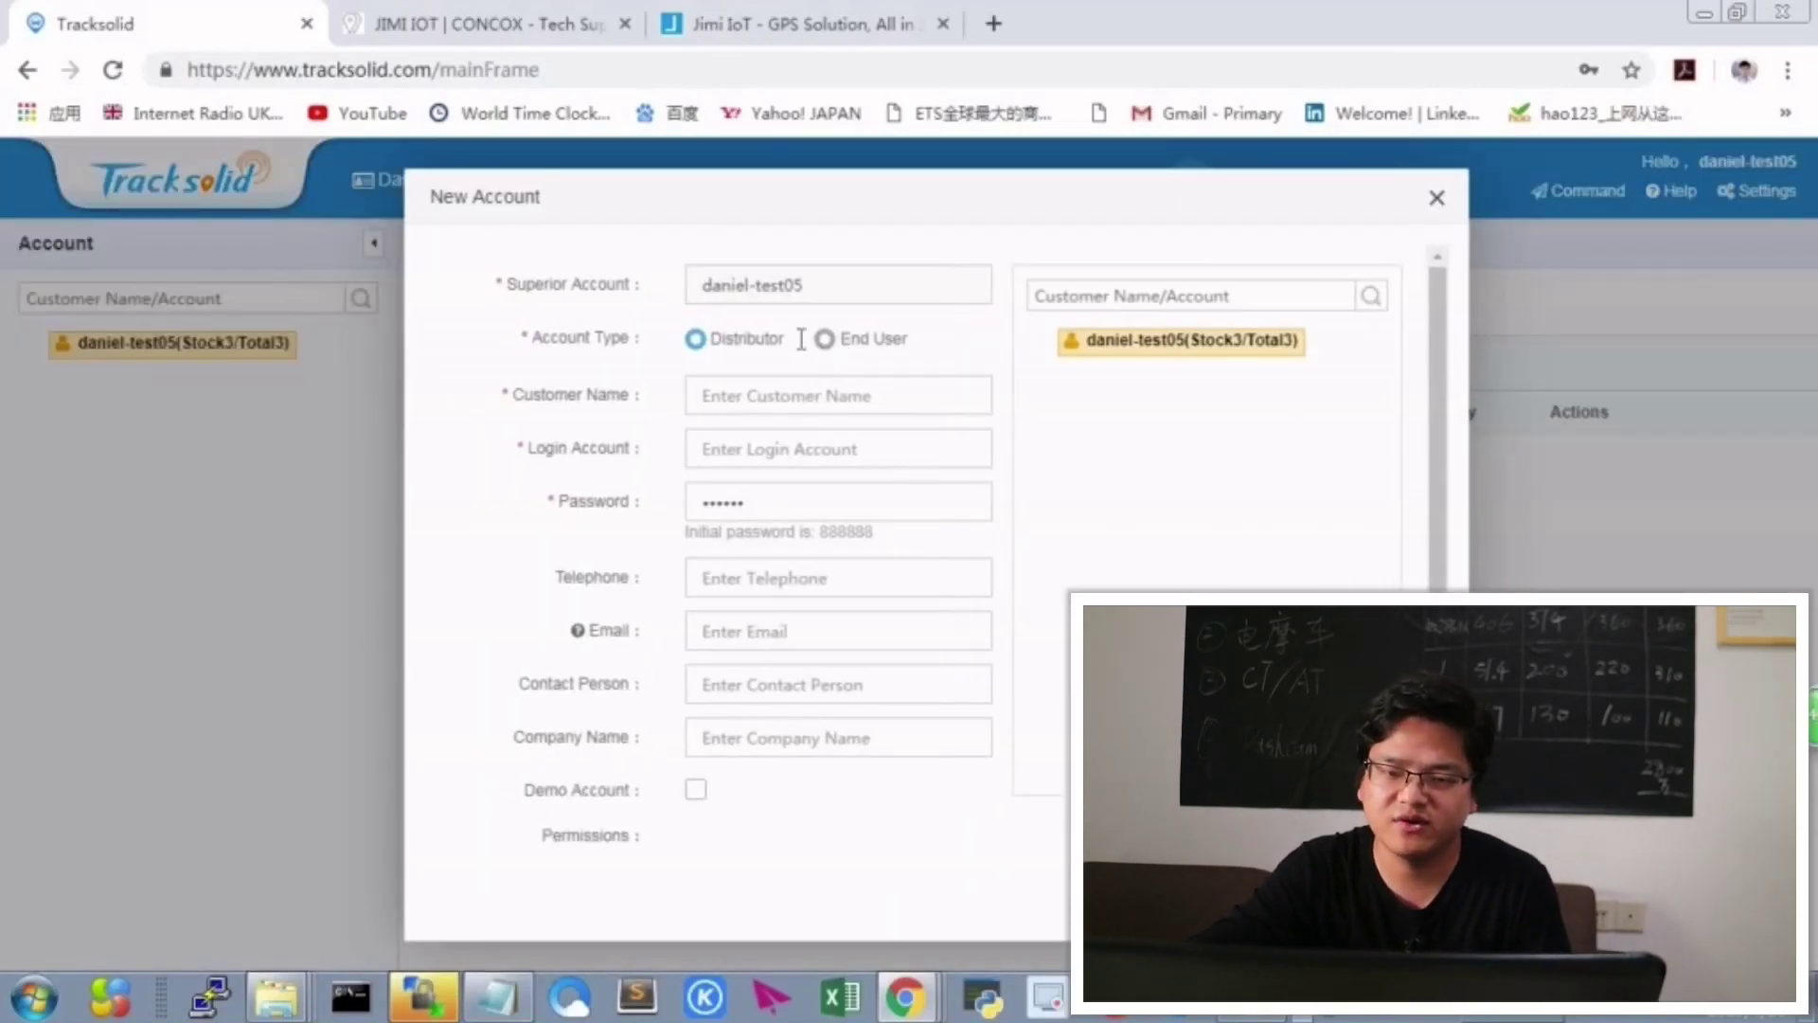
pyautogui.doubleClick(747, 348)
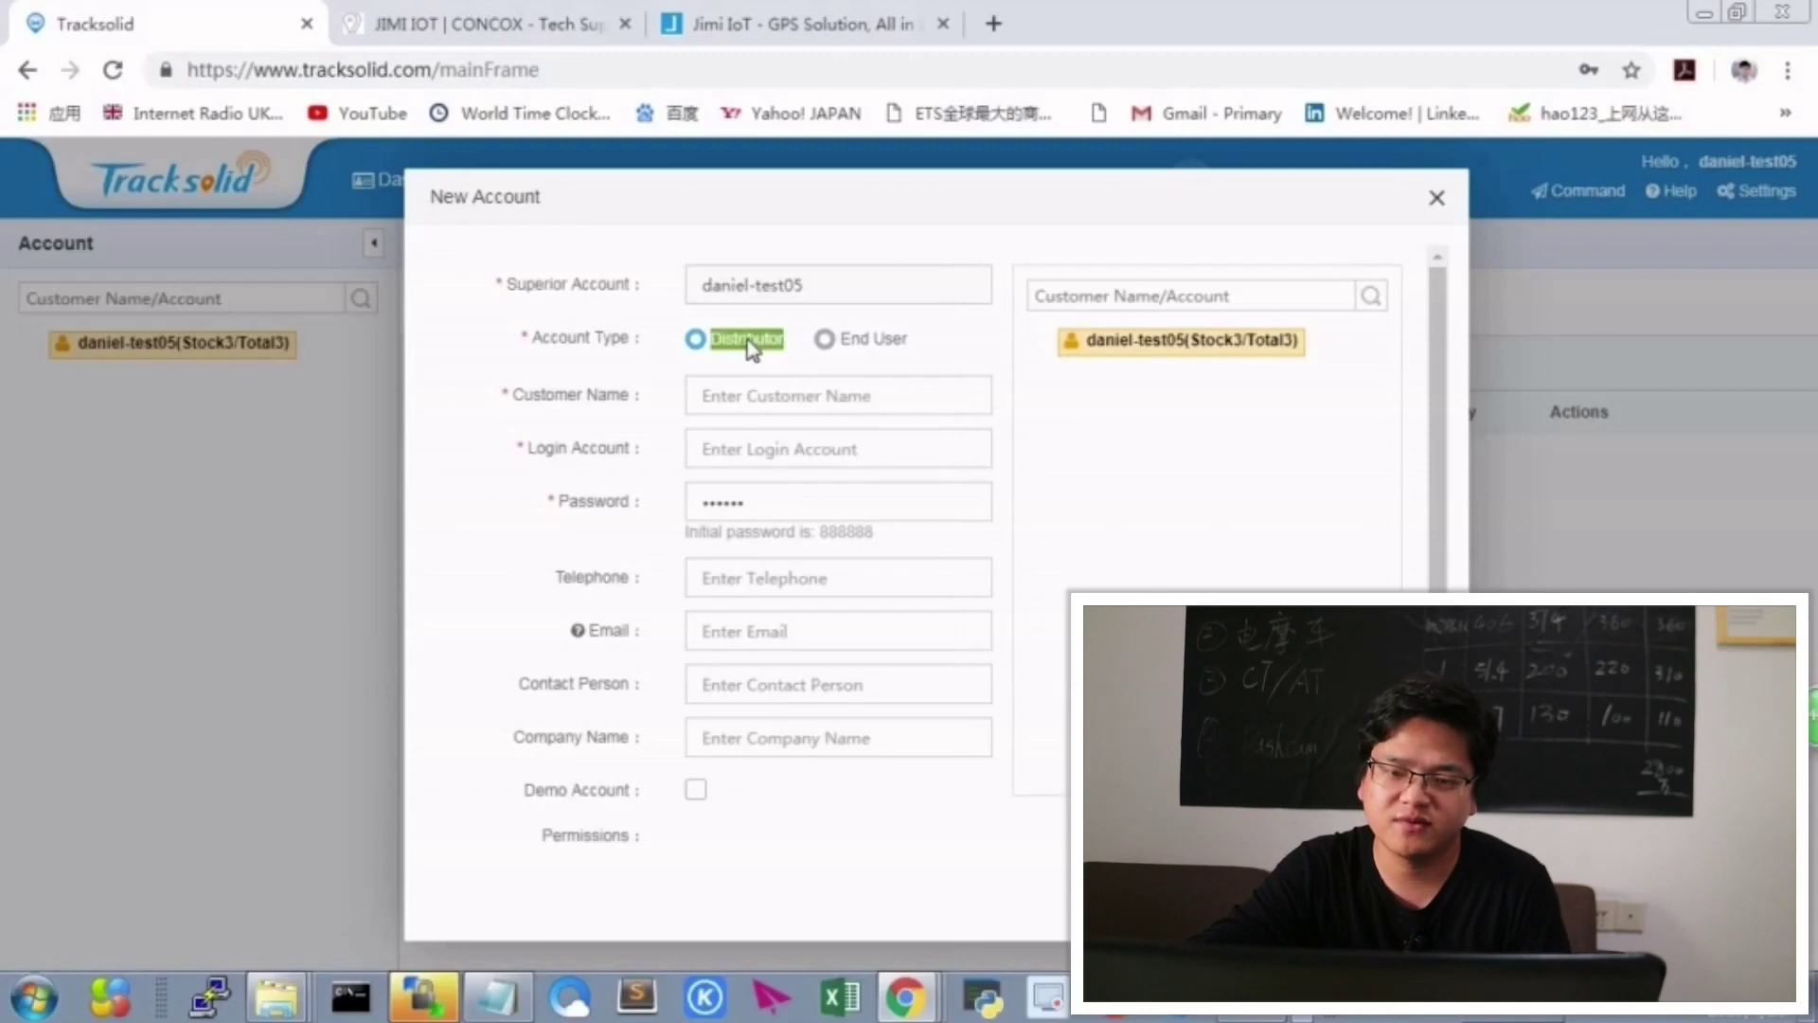
pyautogui.click(779, 397)
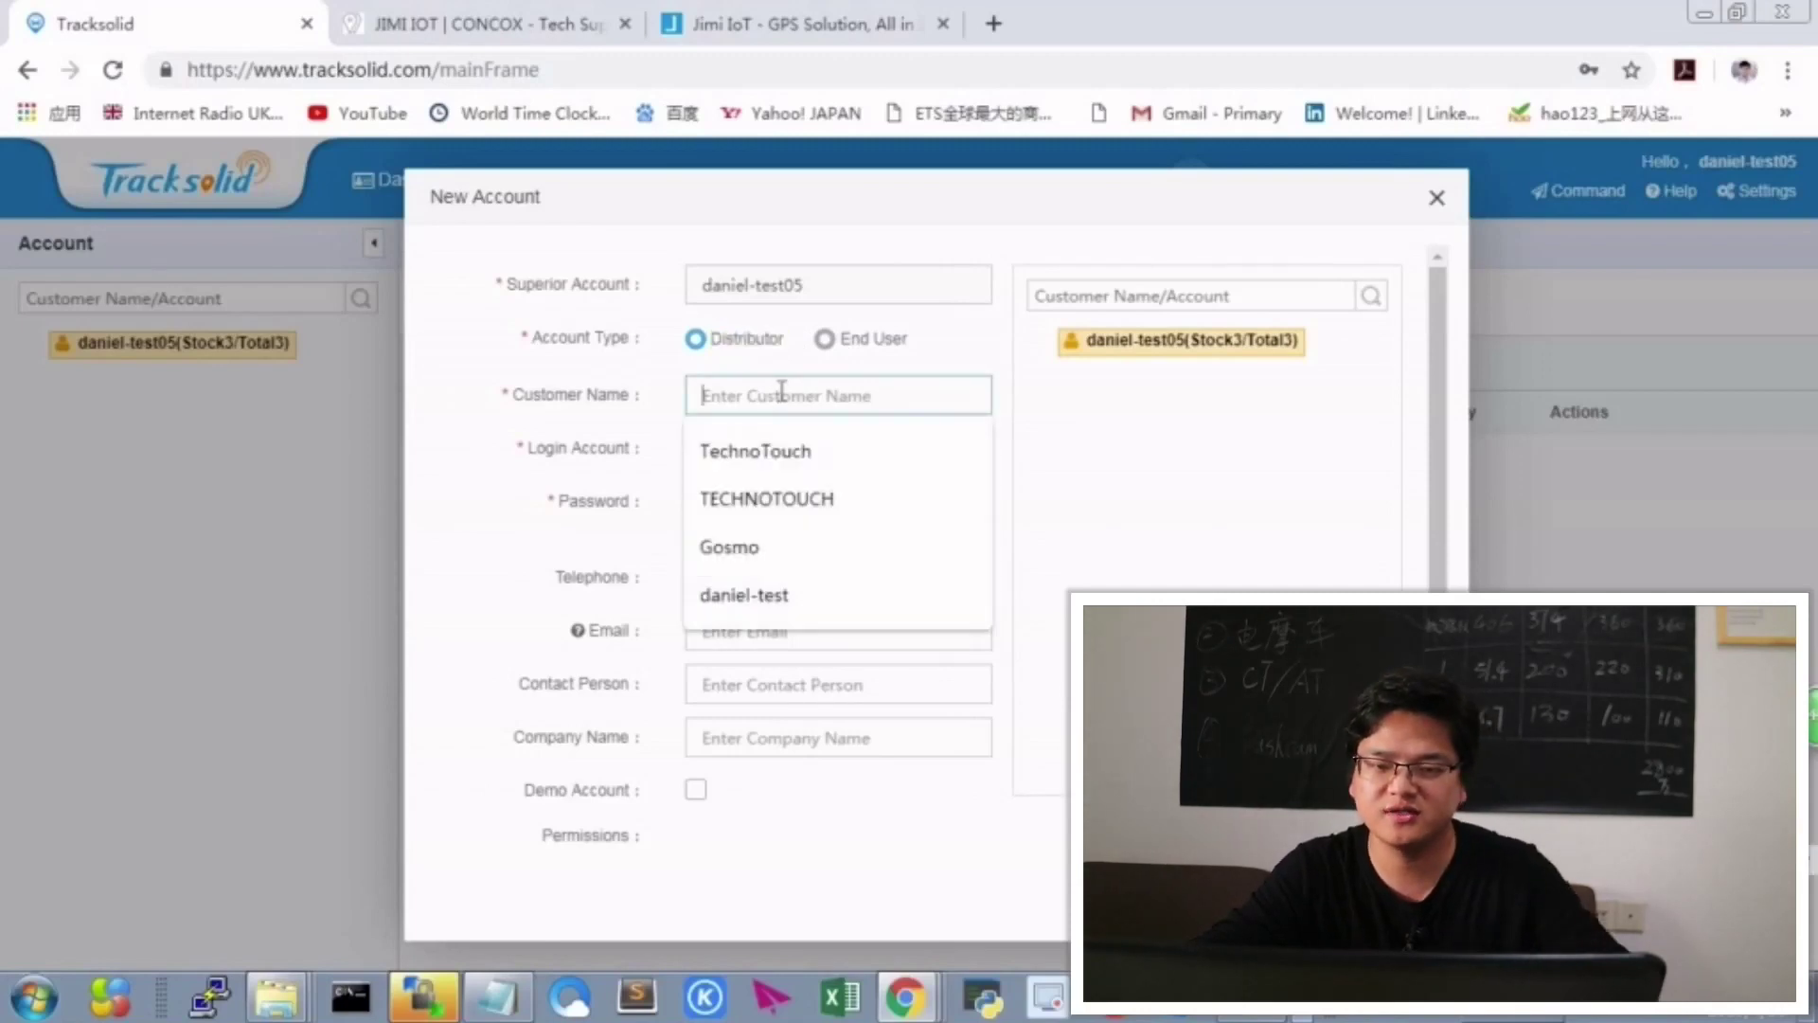
pyautogui.click(934, 424)
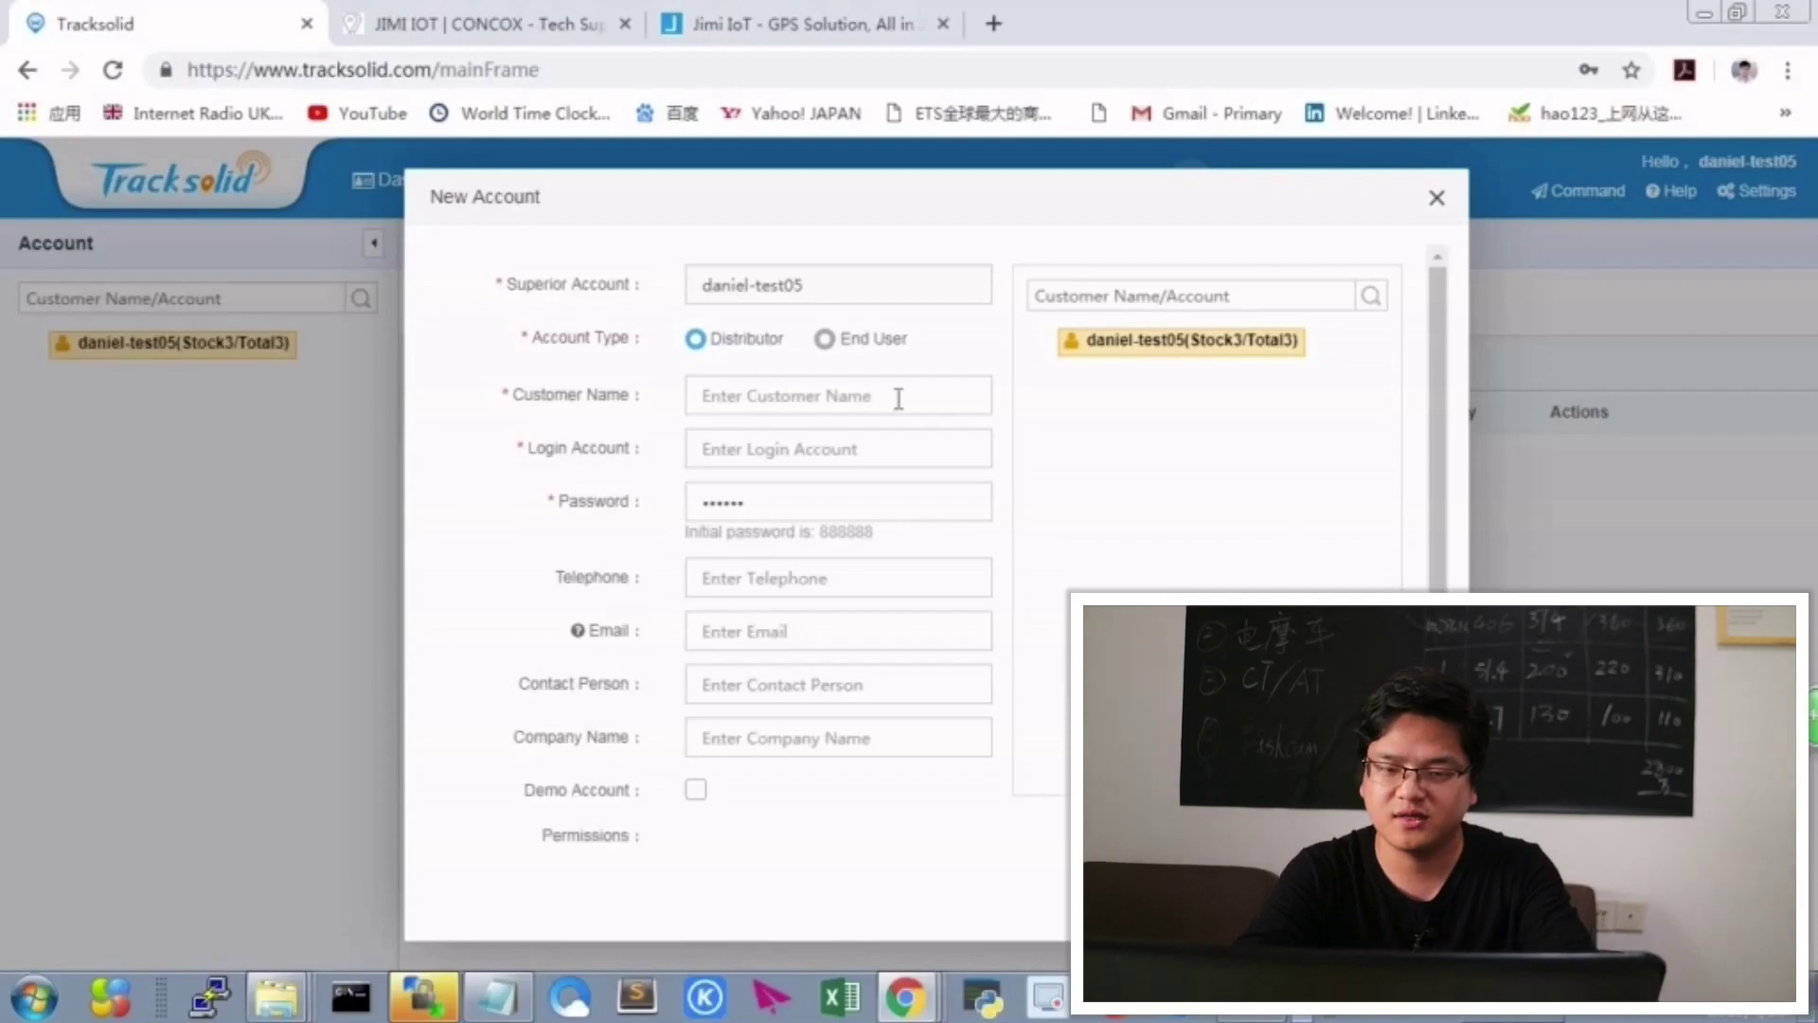
pyautogui.click(898, 399)
pyautogui.write('daniel')
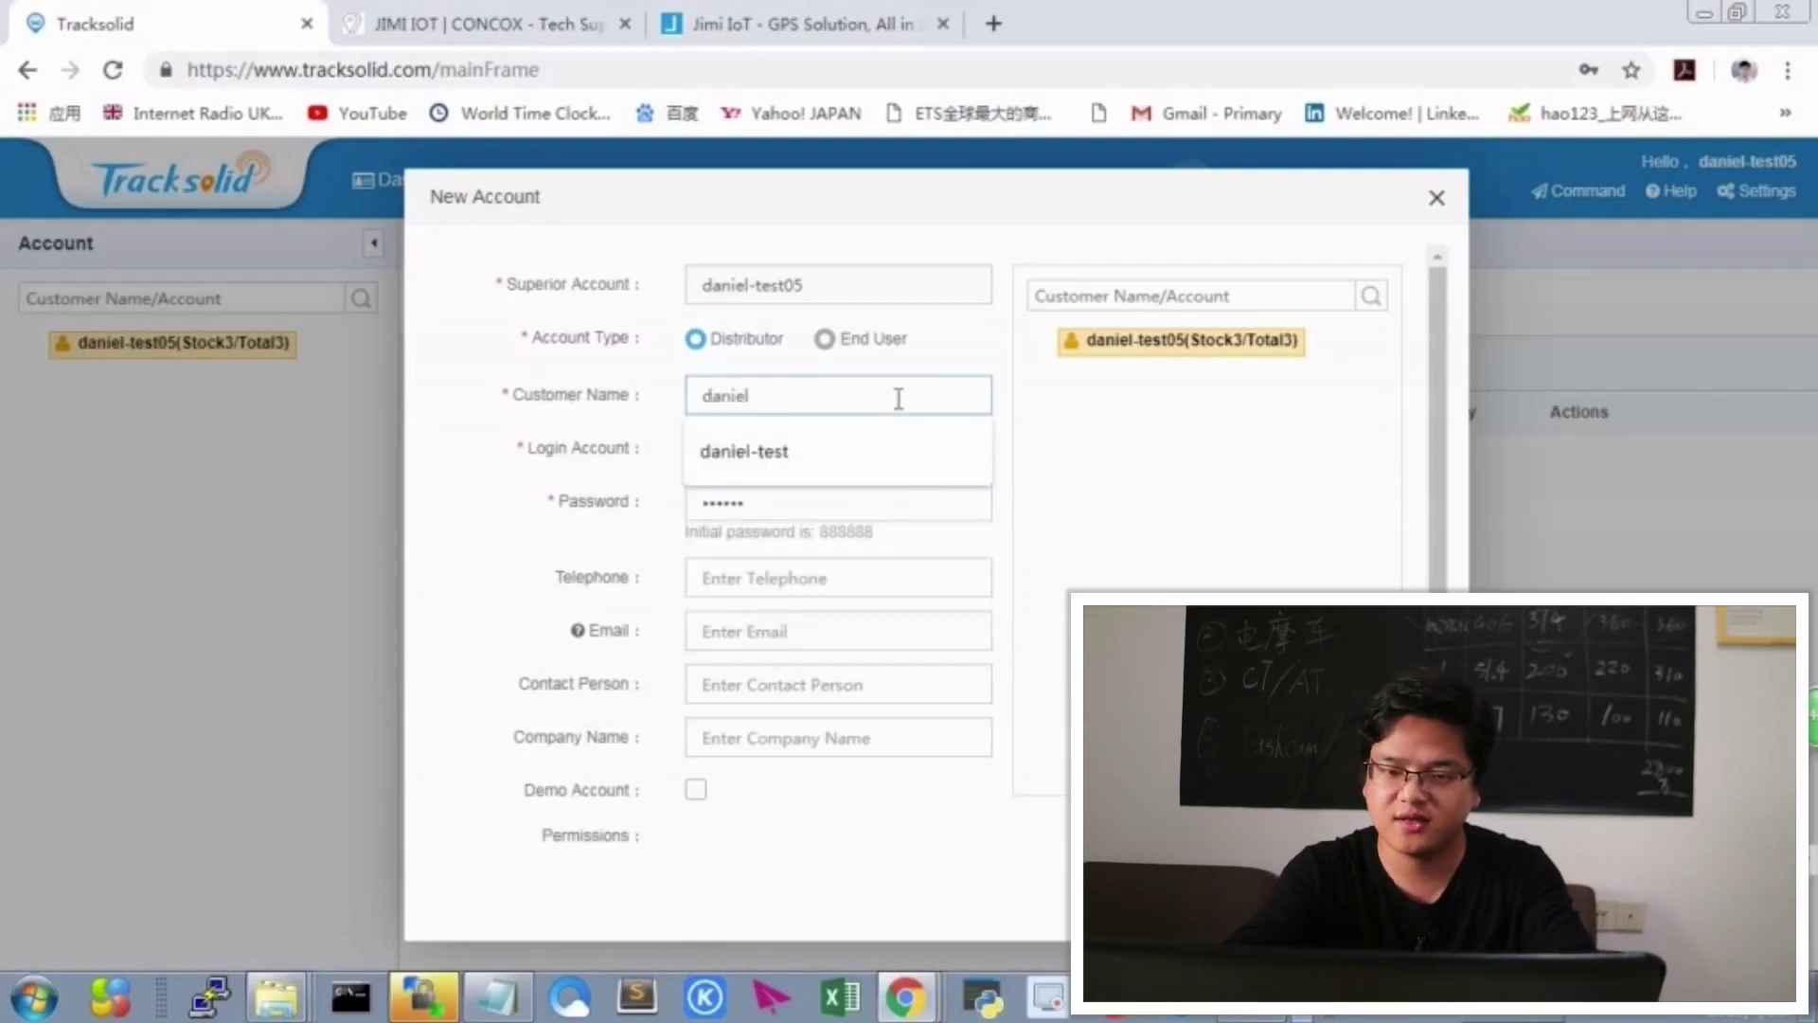
pyautogui.write('-tes')
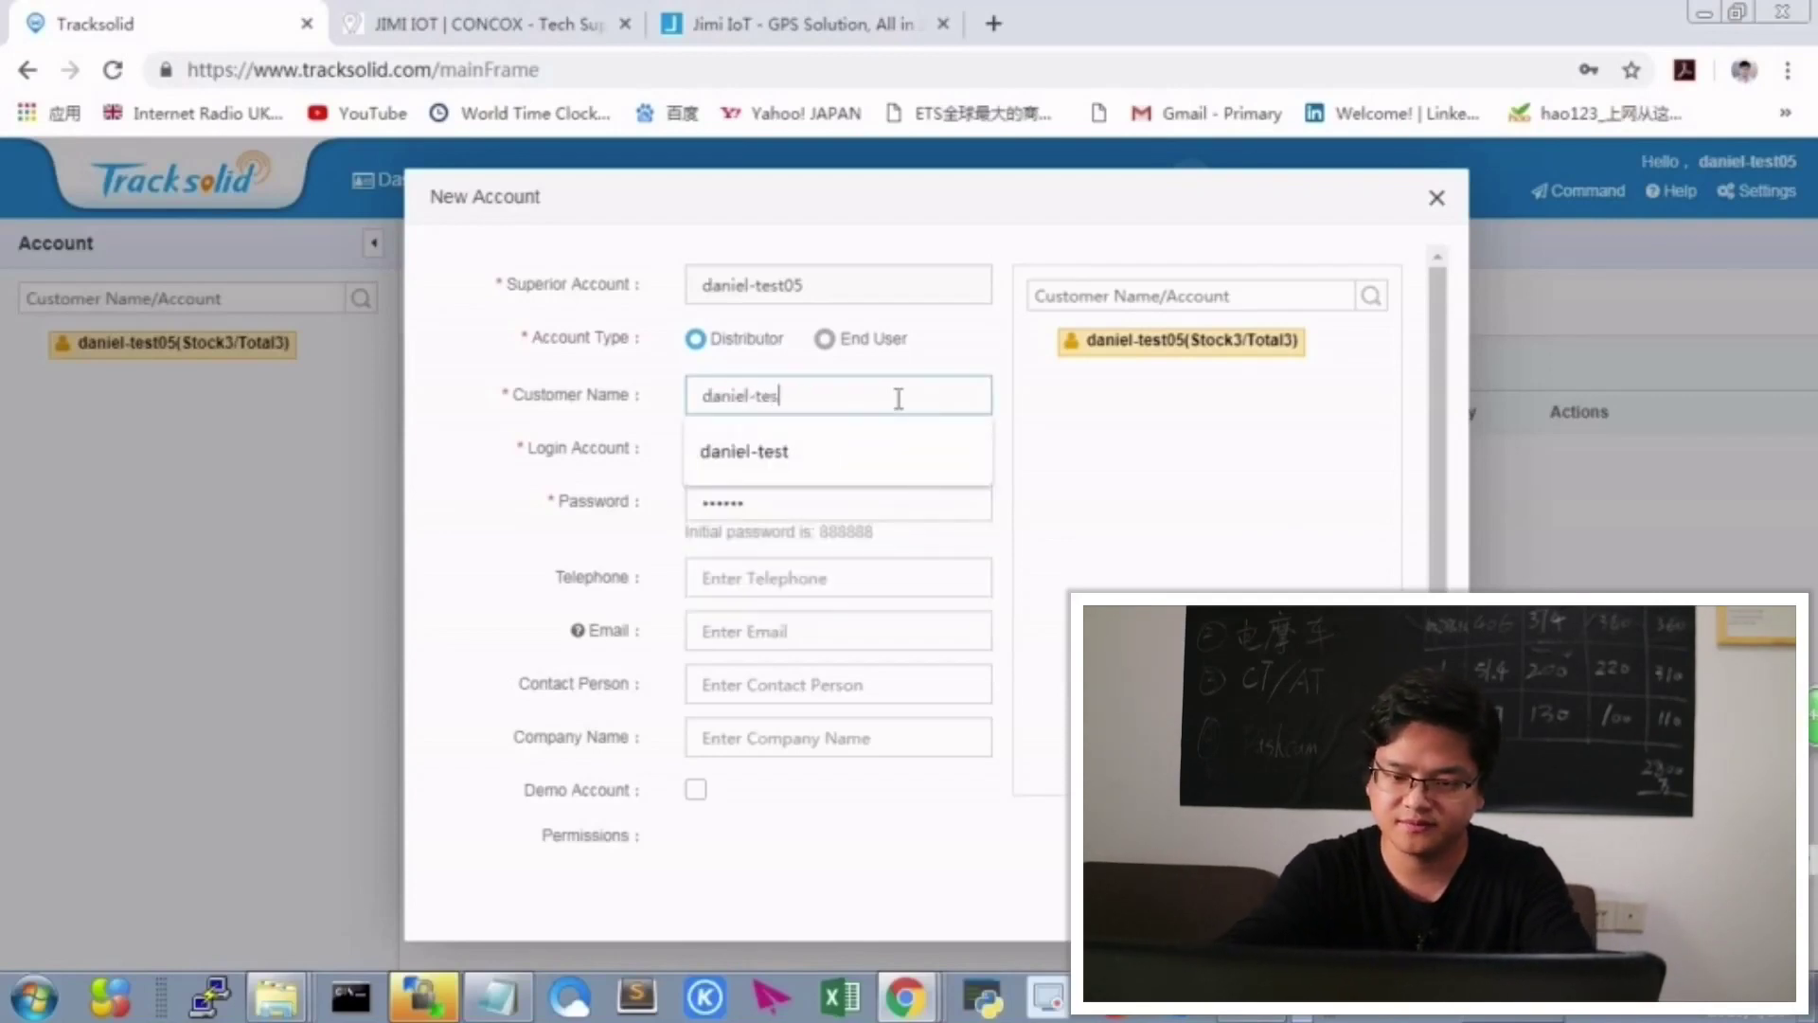
pyautogui.write('t-customer')
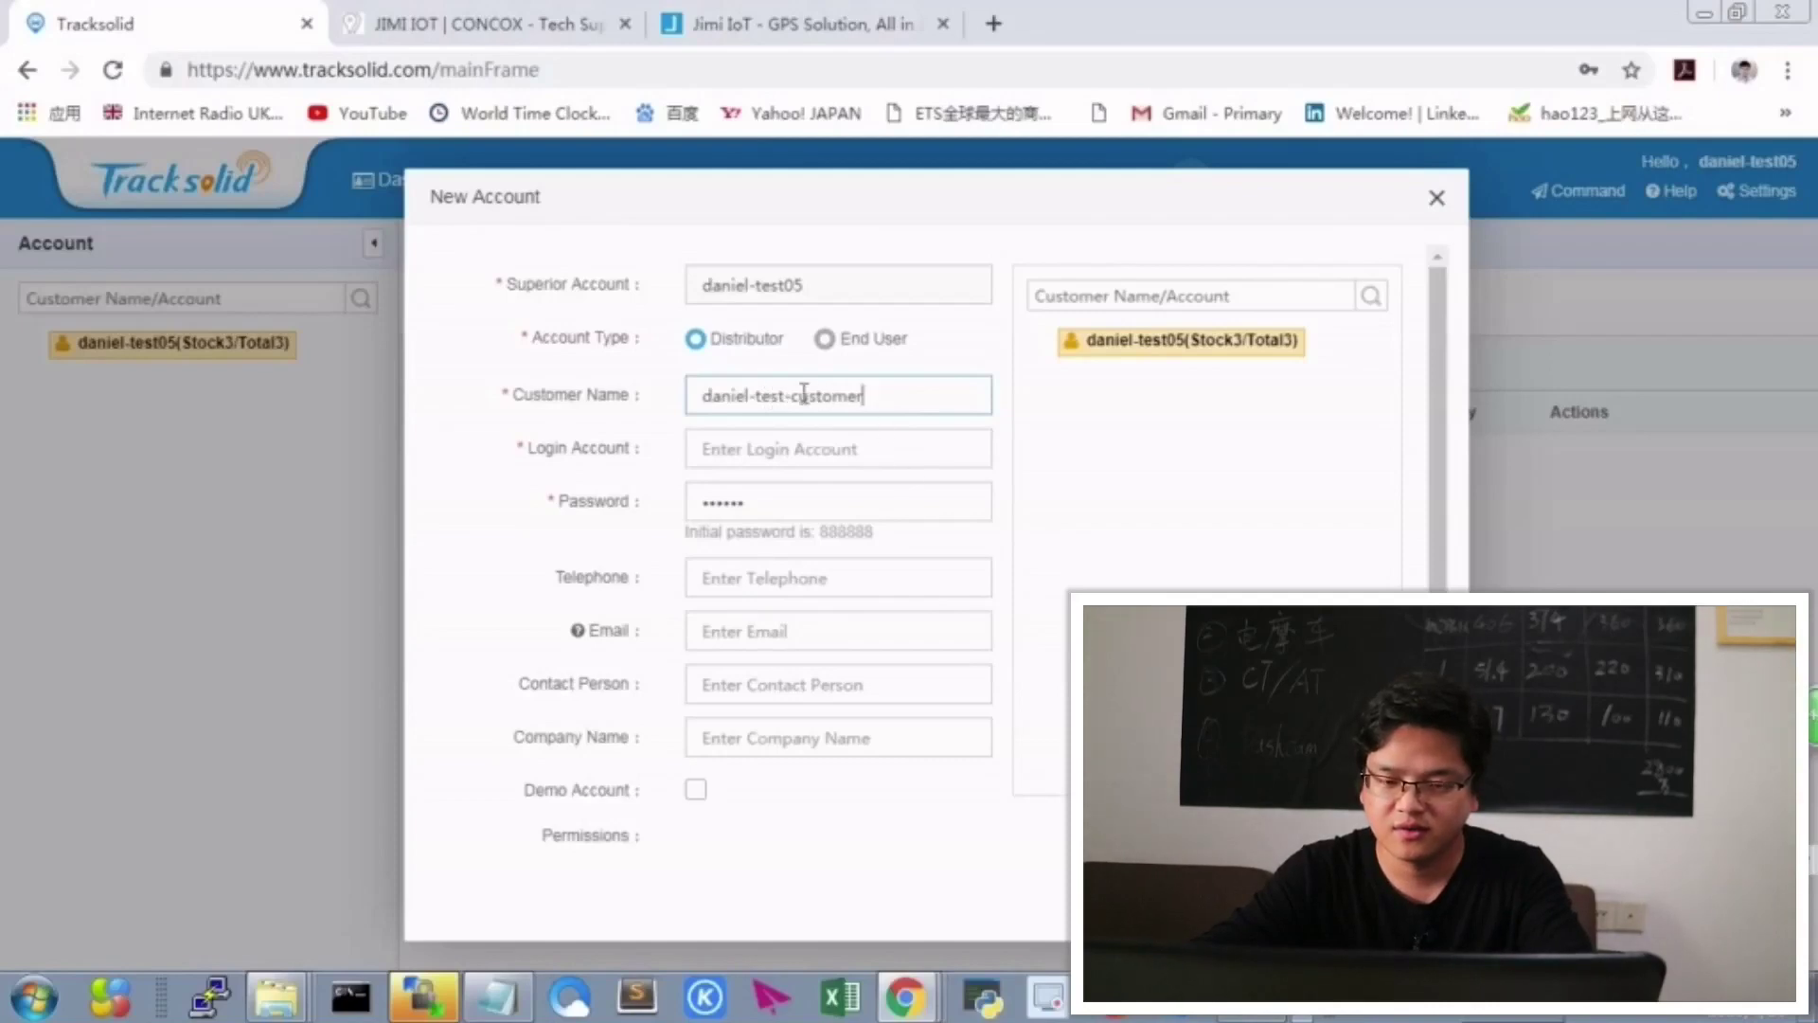
# Trim the name to customer007, reuse it as Login Account, and save
pyautogui.hotkey('shift', 'Home')
pyautogui.press('BackSpace')
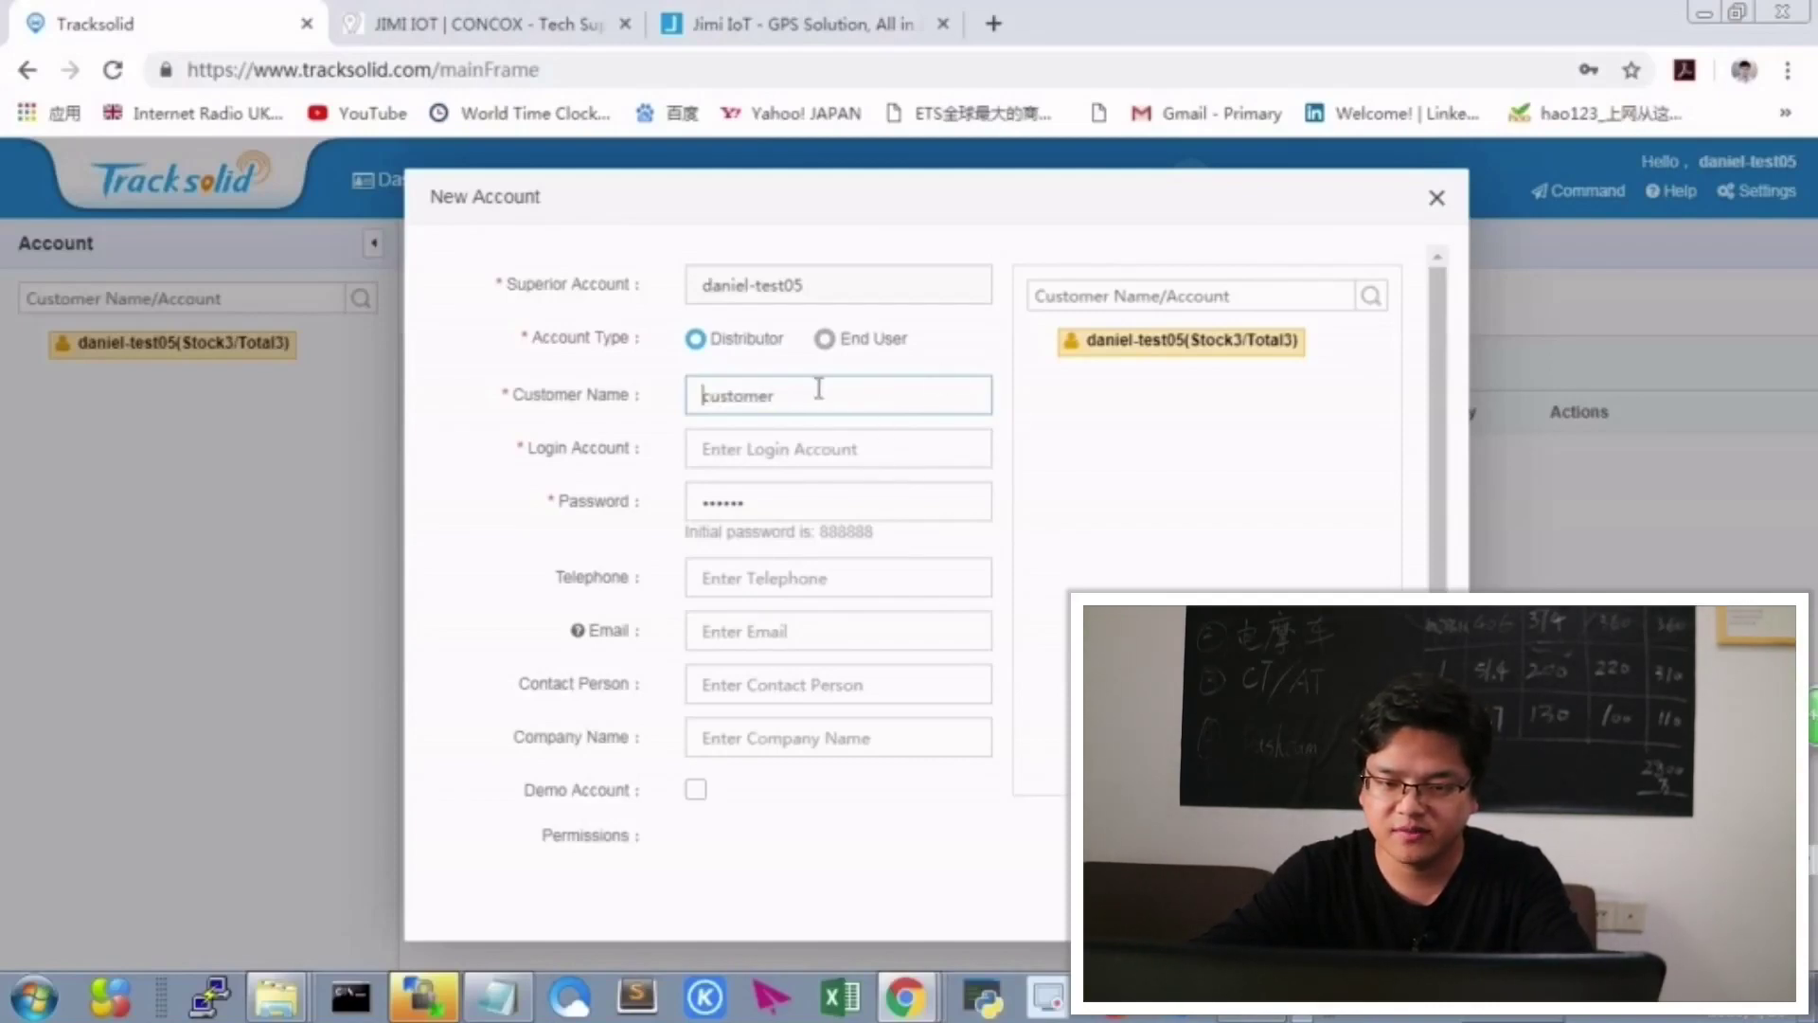
pyautogui.write('007')
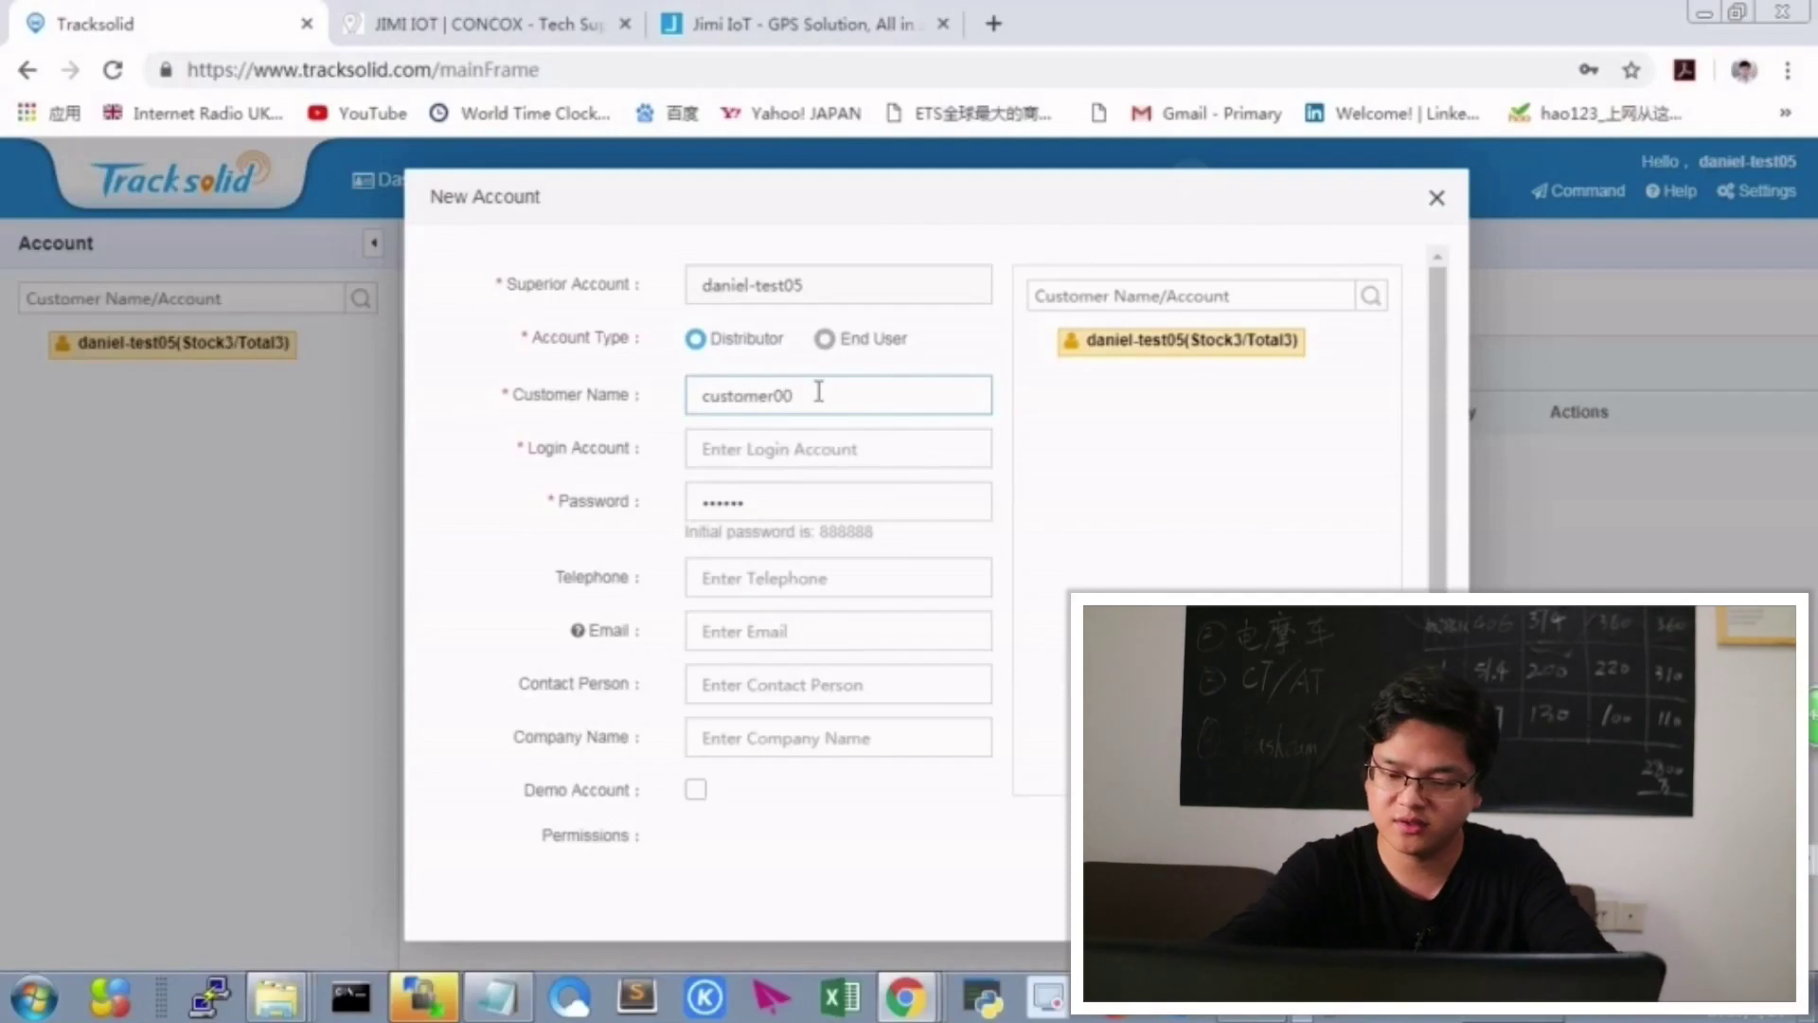
pyautogui.hotkey('shift', 'Home')
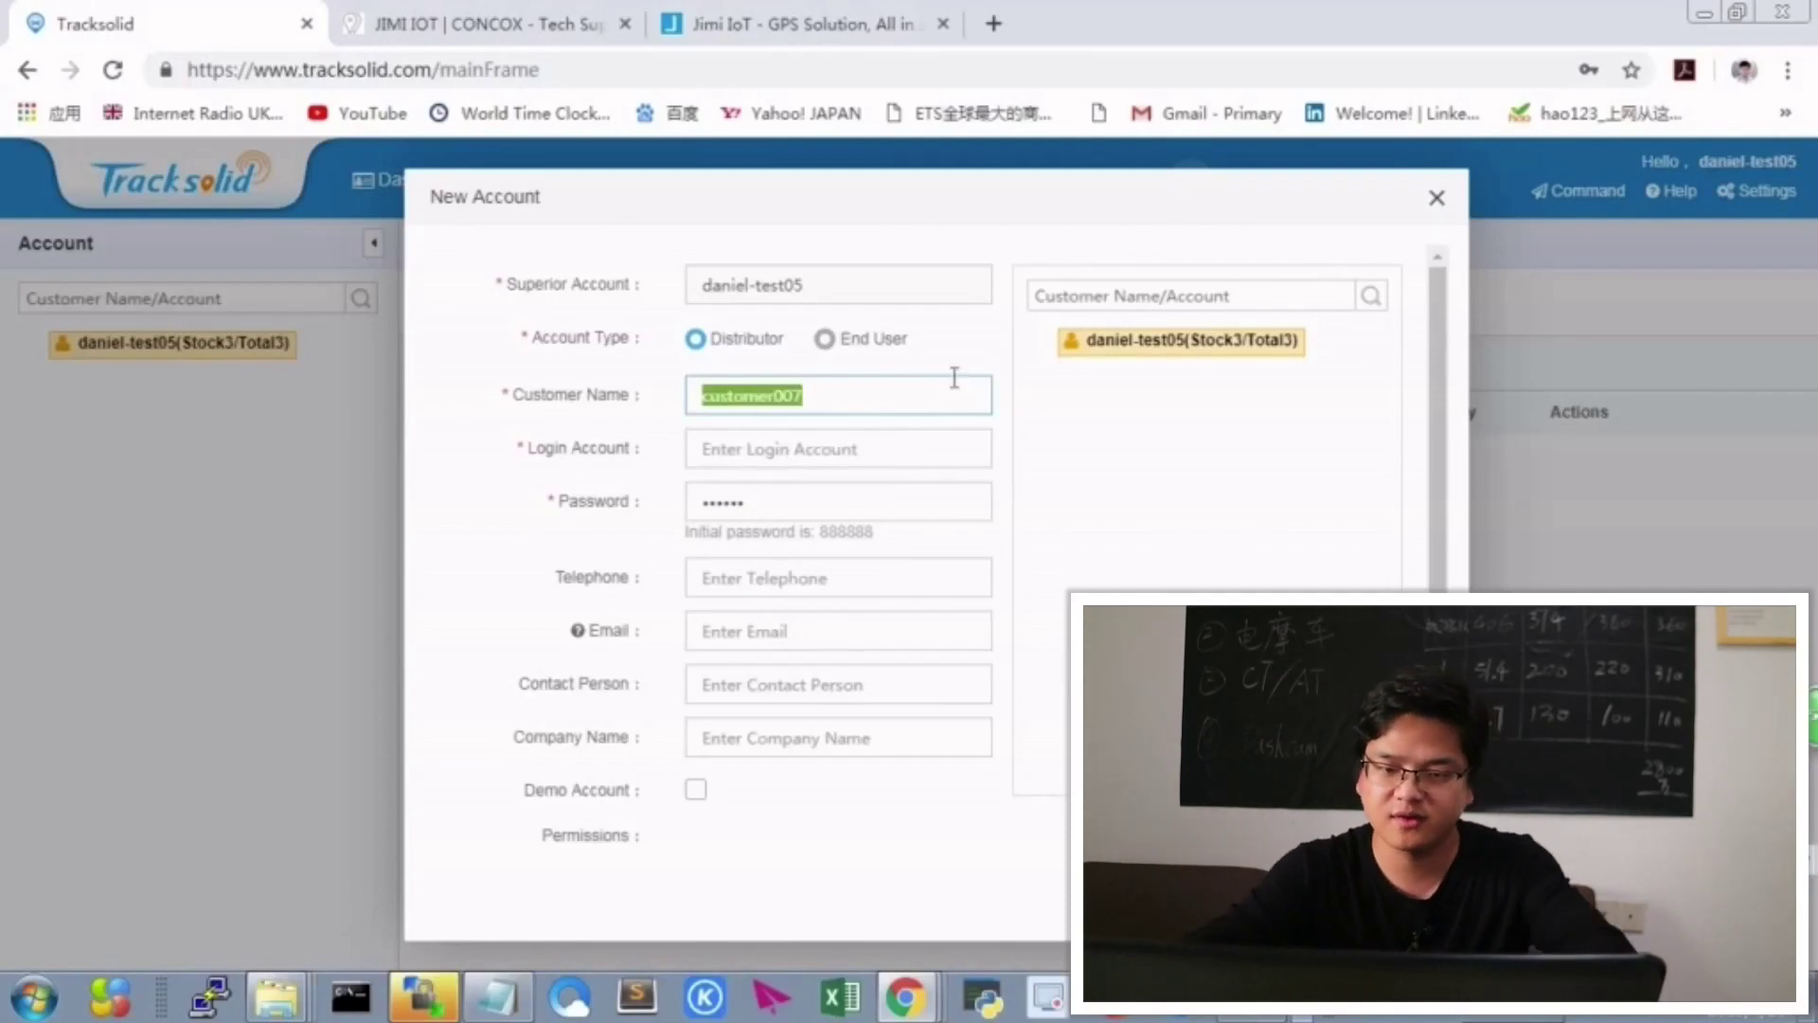
pyautogui.hotkey('ctrl', 'c')
pyautogui.click(846, 441)
pyautogui.hotkey('ctrl', 'v')
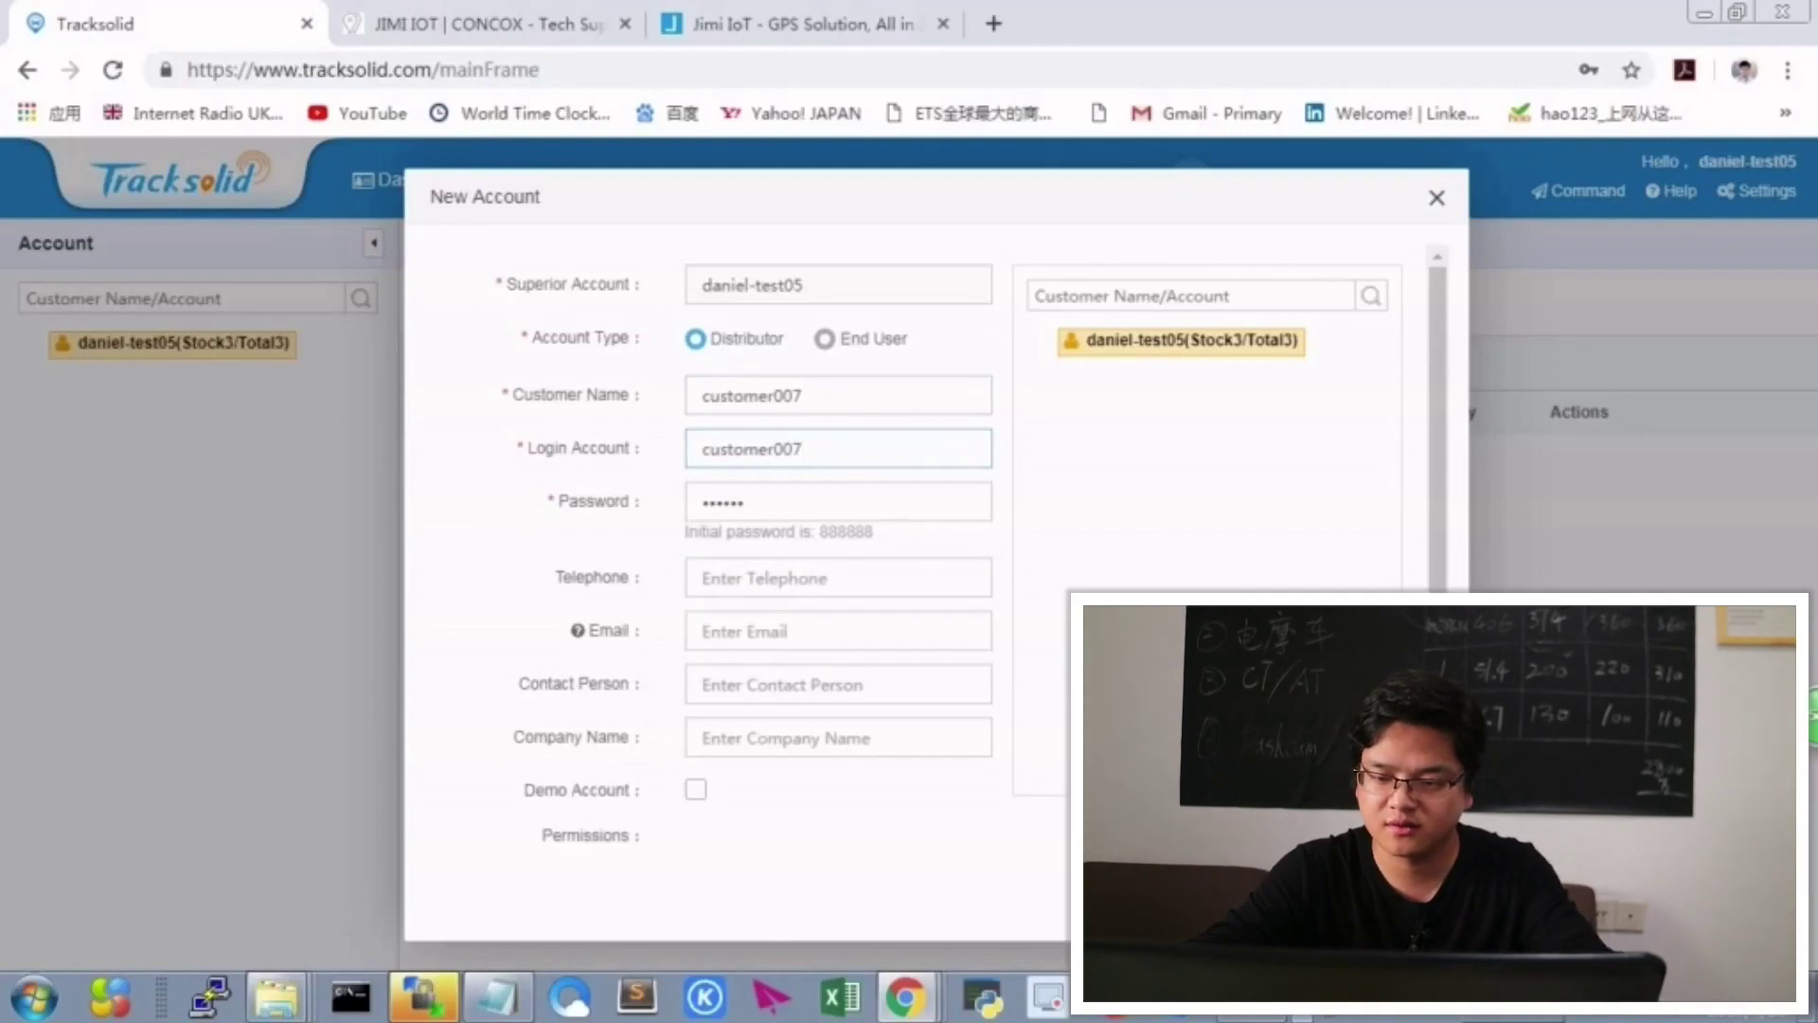
pyautogui.press('Return')
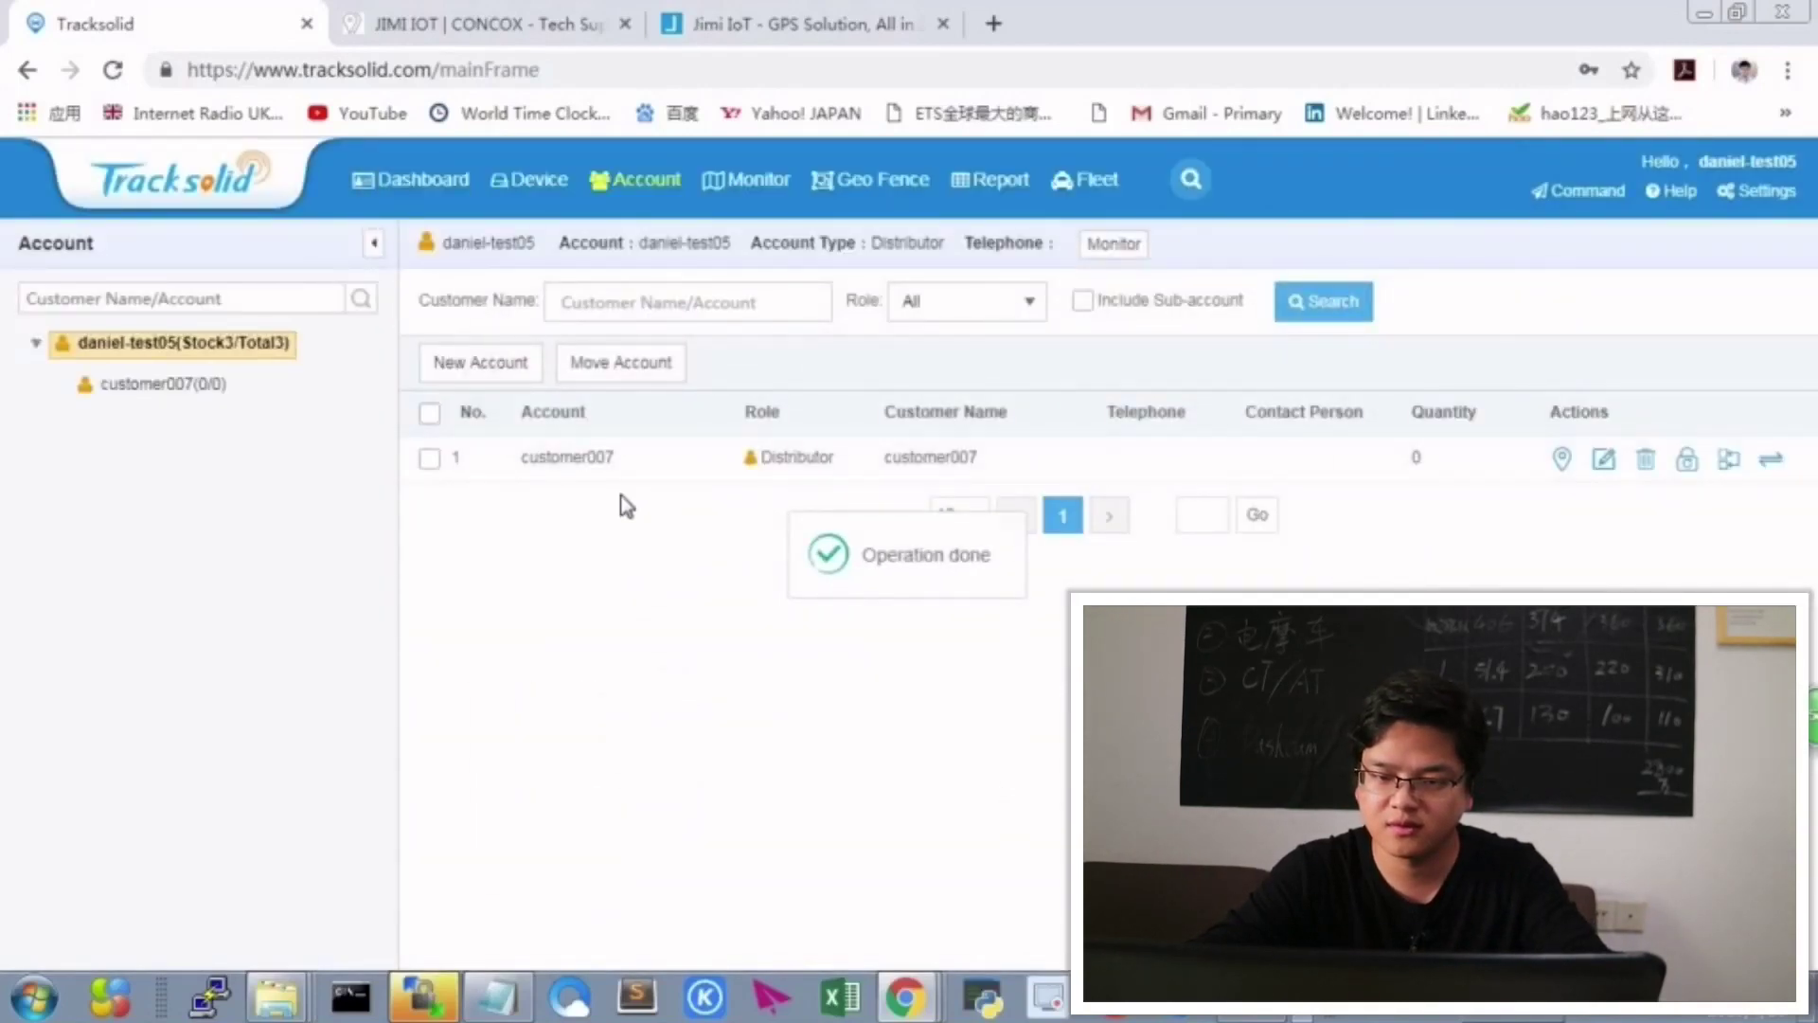
# Reload the account list and open customer007 under daniel-test05, which shows no devices
pyautogui.click(692, 178)
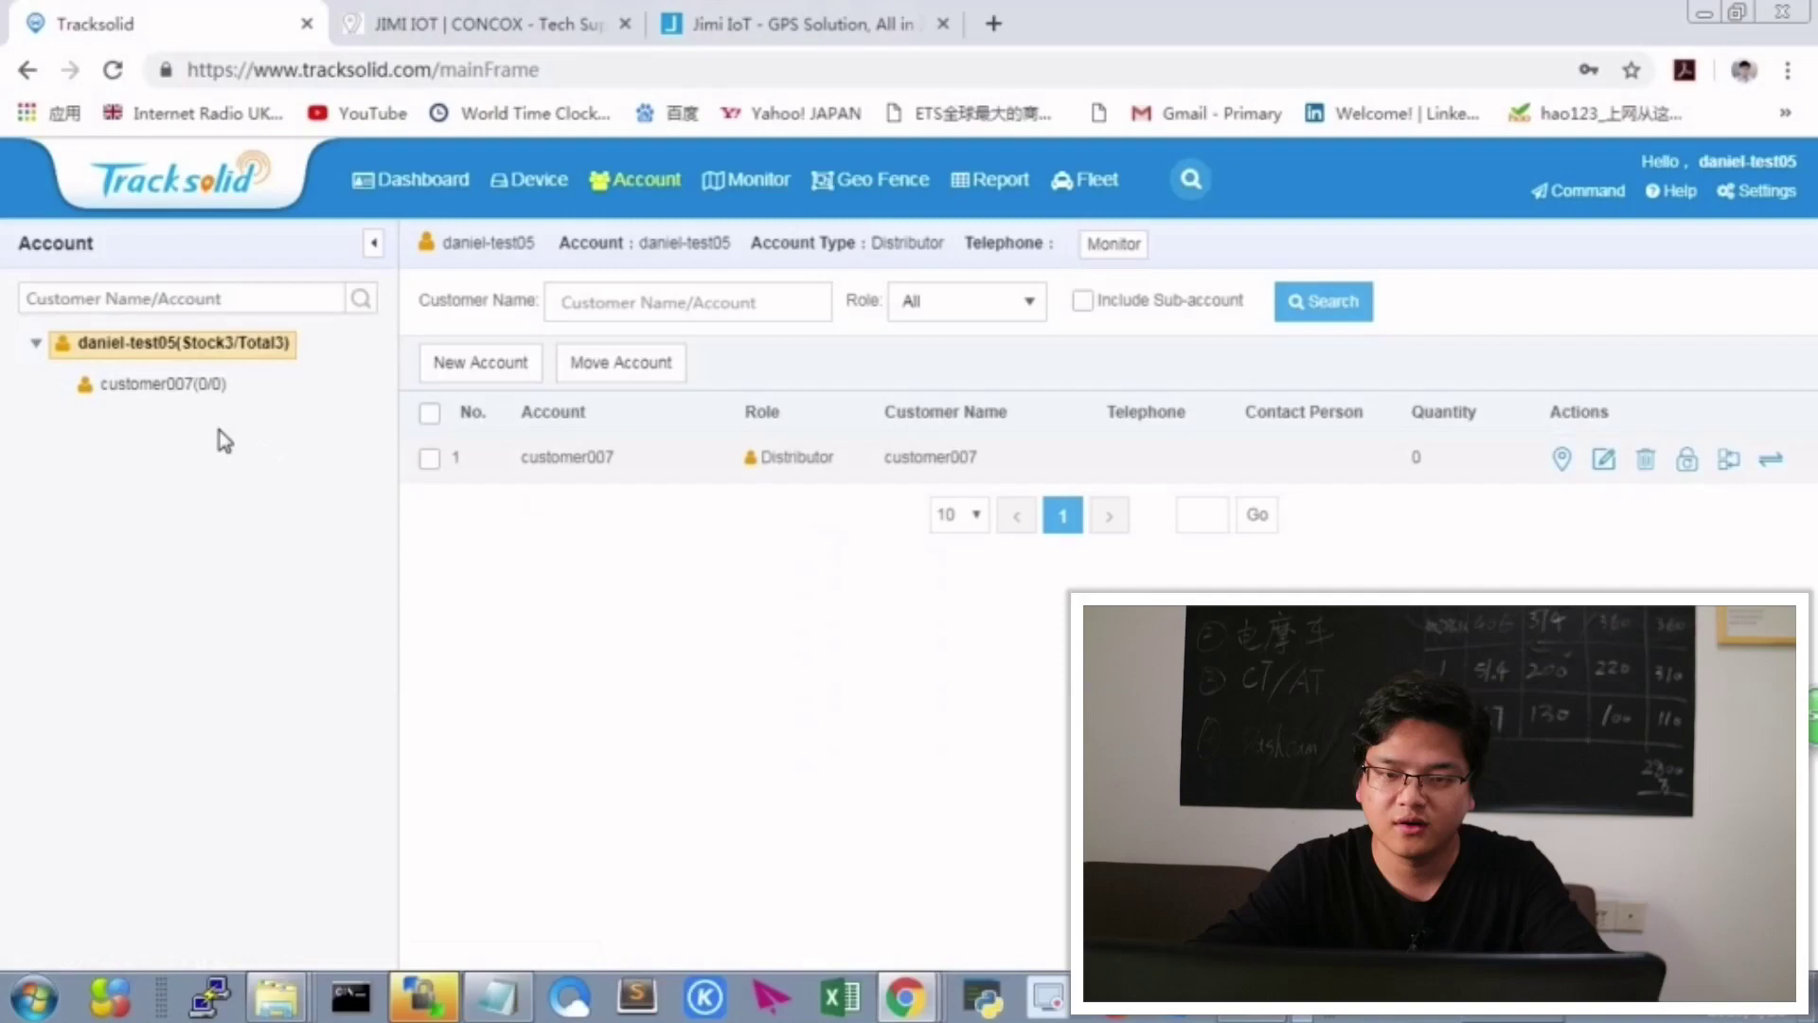
pyautogui.click(141, 401)
pyautogui.click(204, 346)
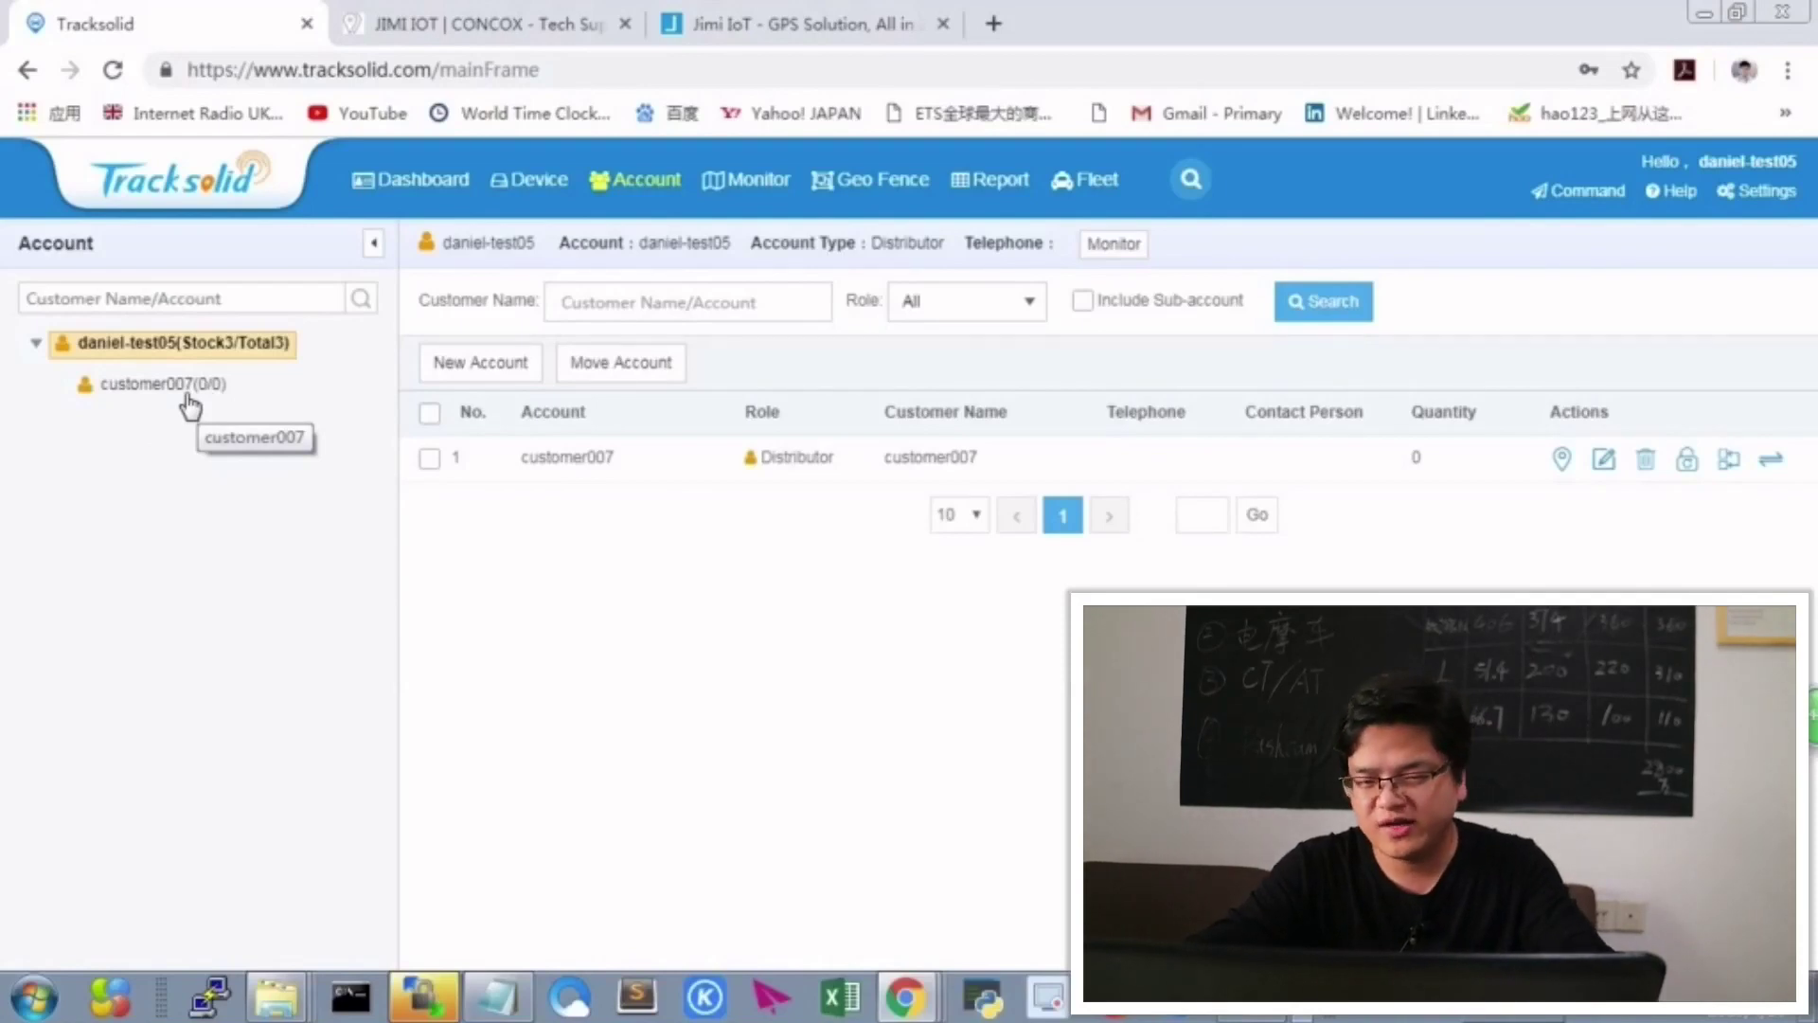
pyautogui.click(189, 398)
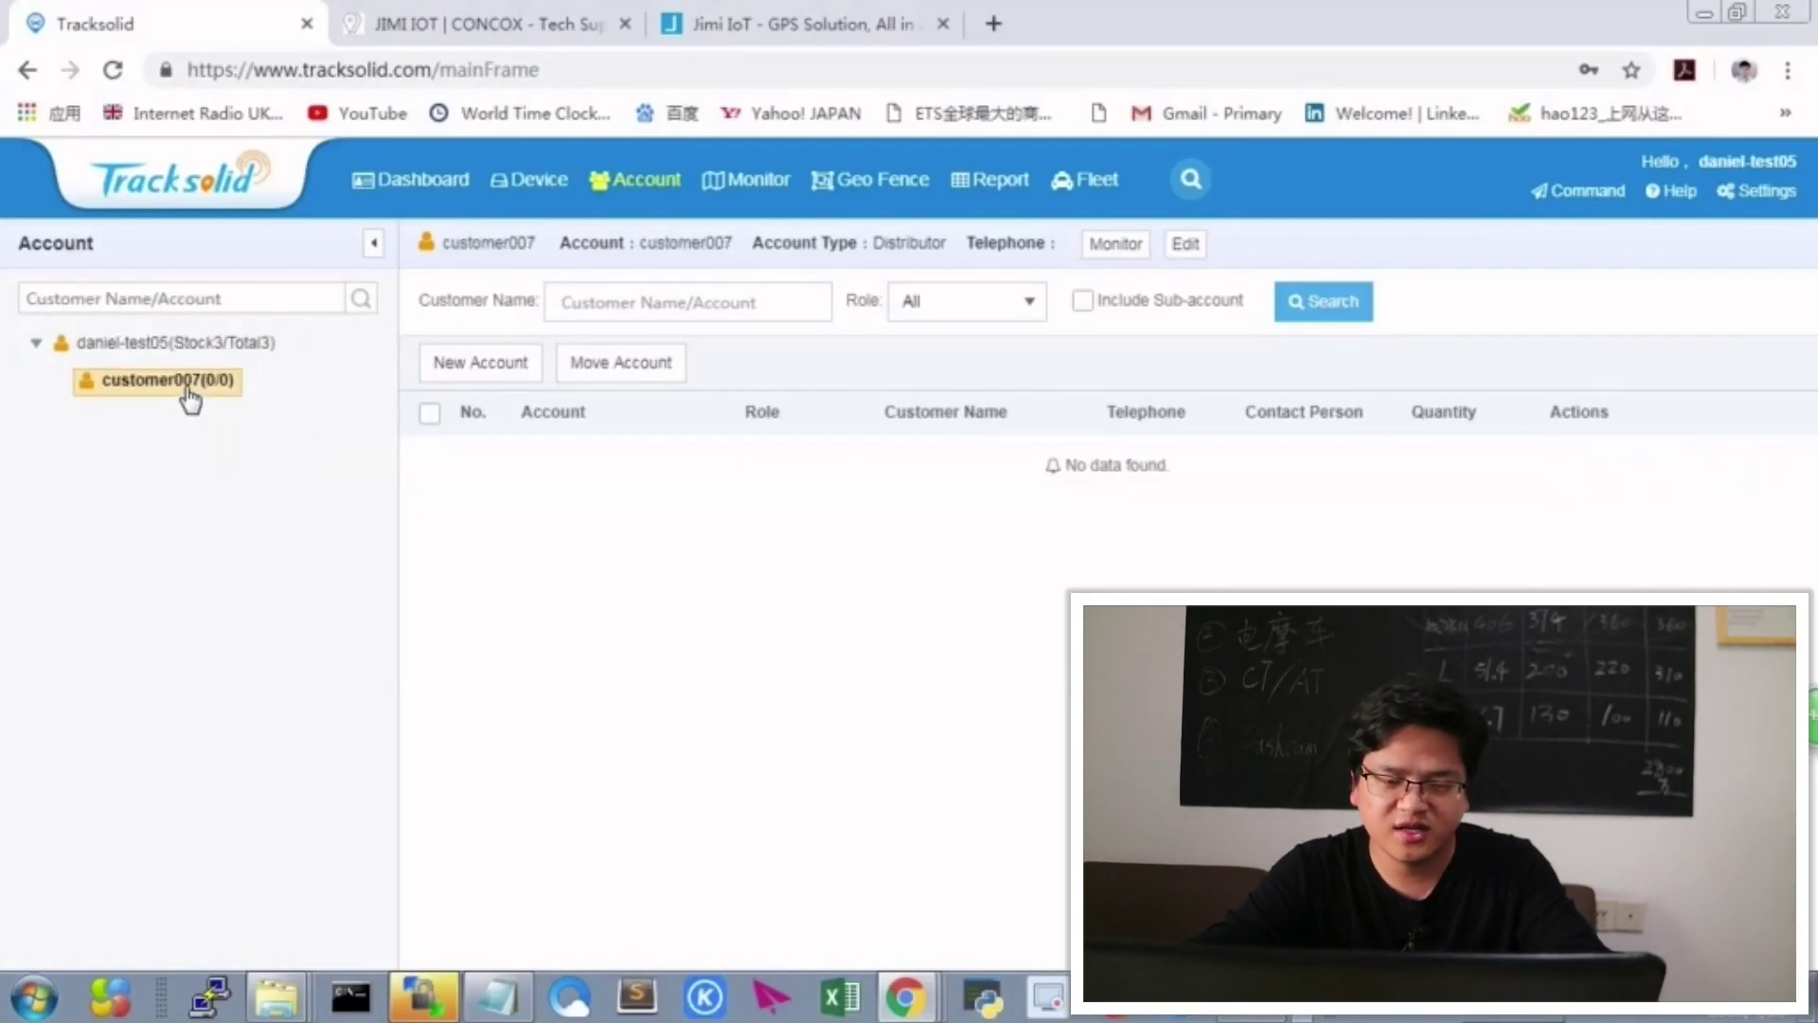
pyautogui.click(1756, 190)
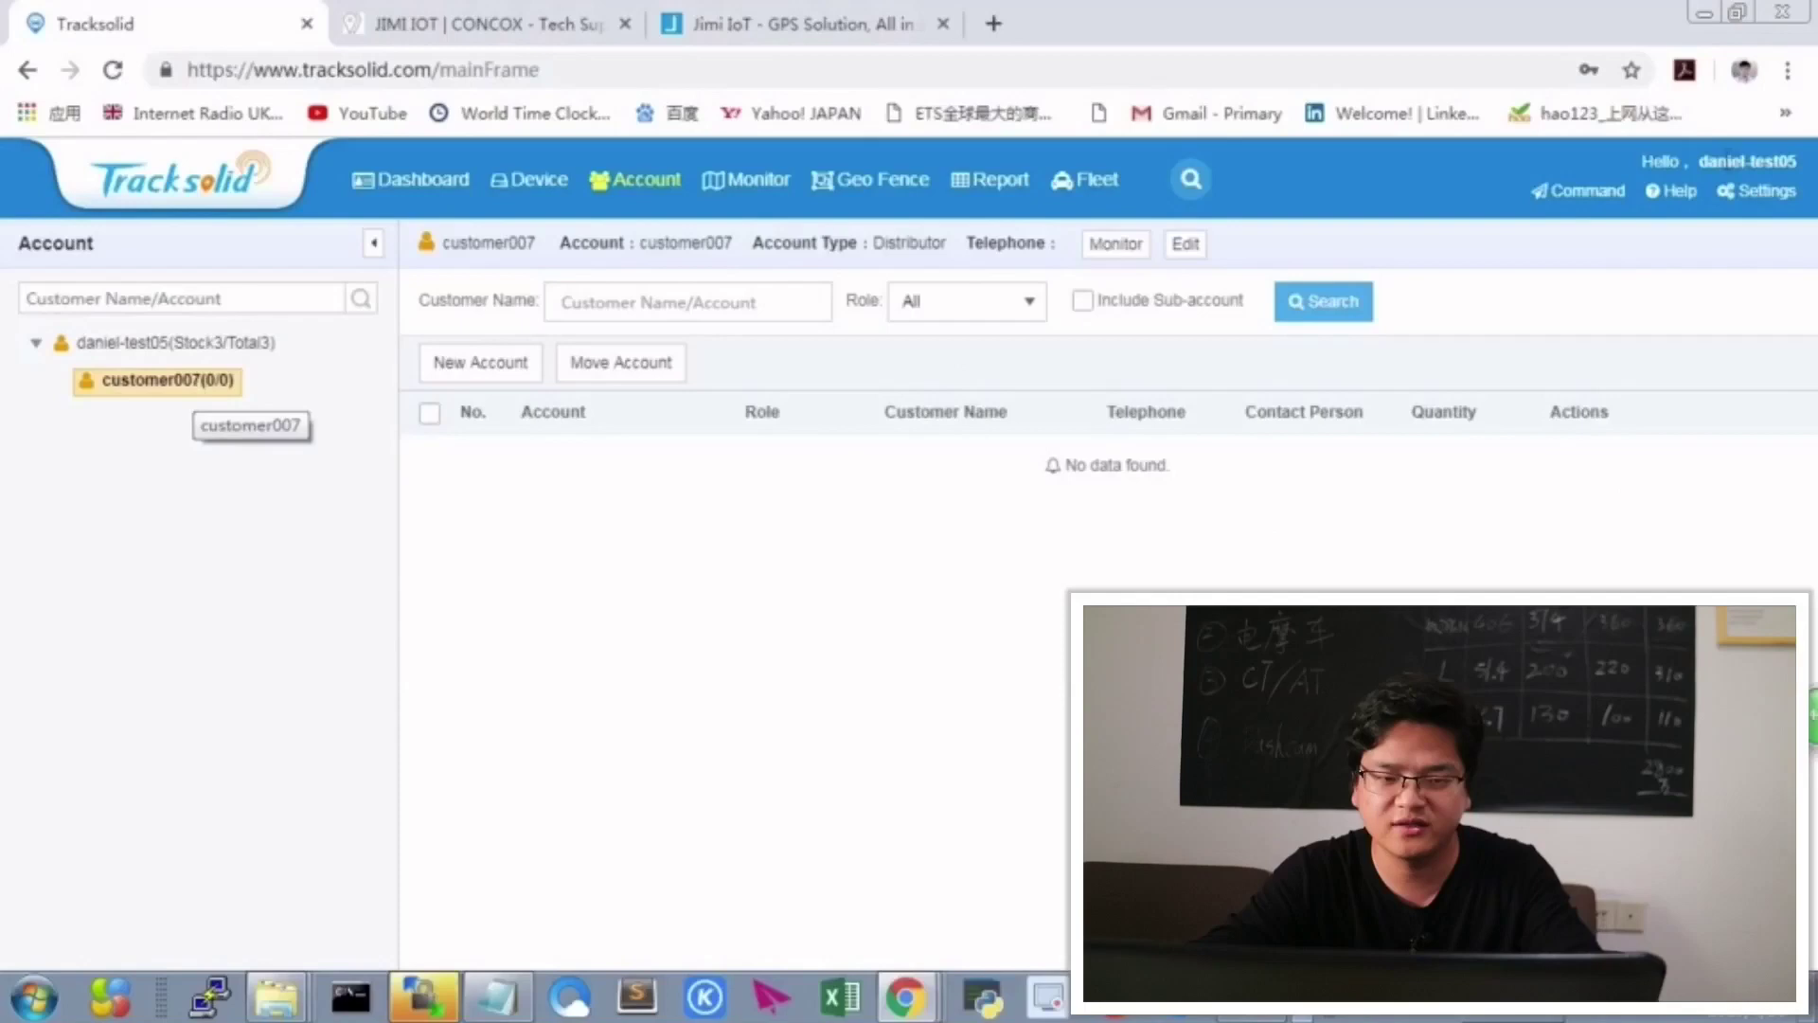
pyautogui.click(1758, 194)
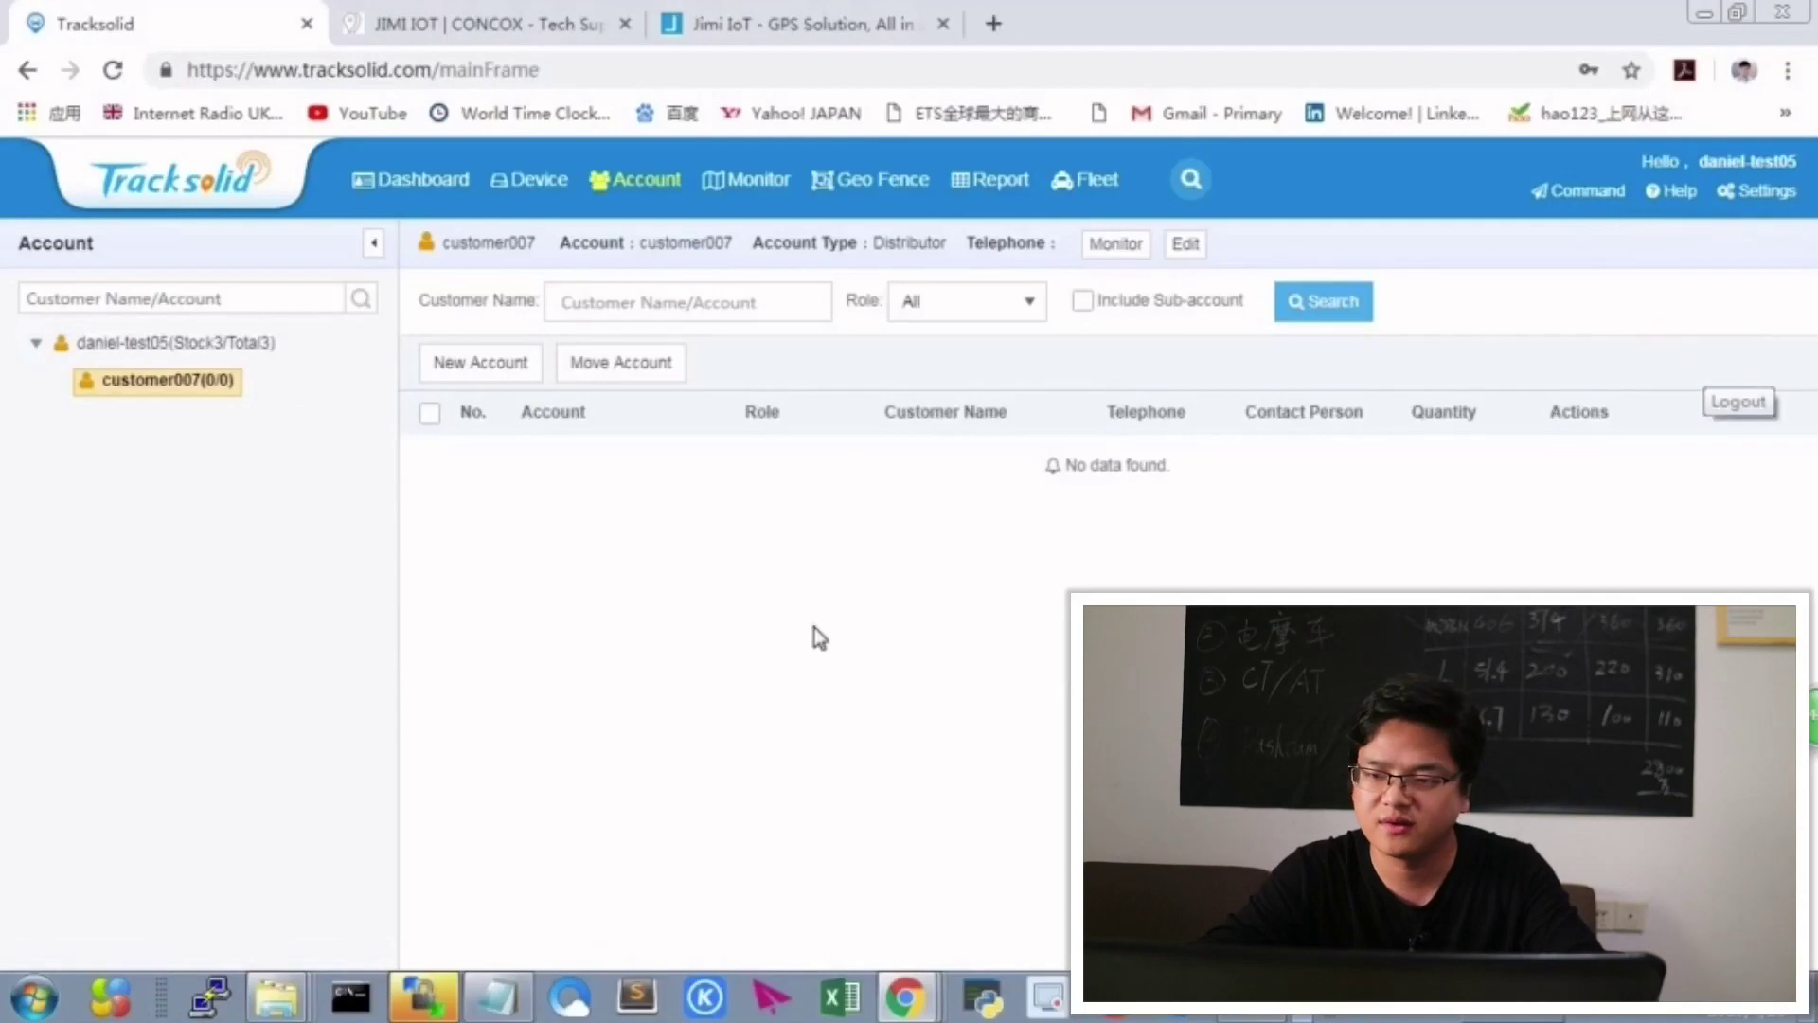
# In the Device list, select all three daniel-test05 devices and bulk-sell them to customer007
pyautogui.click(553, 194)
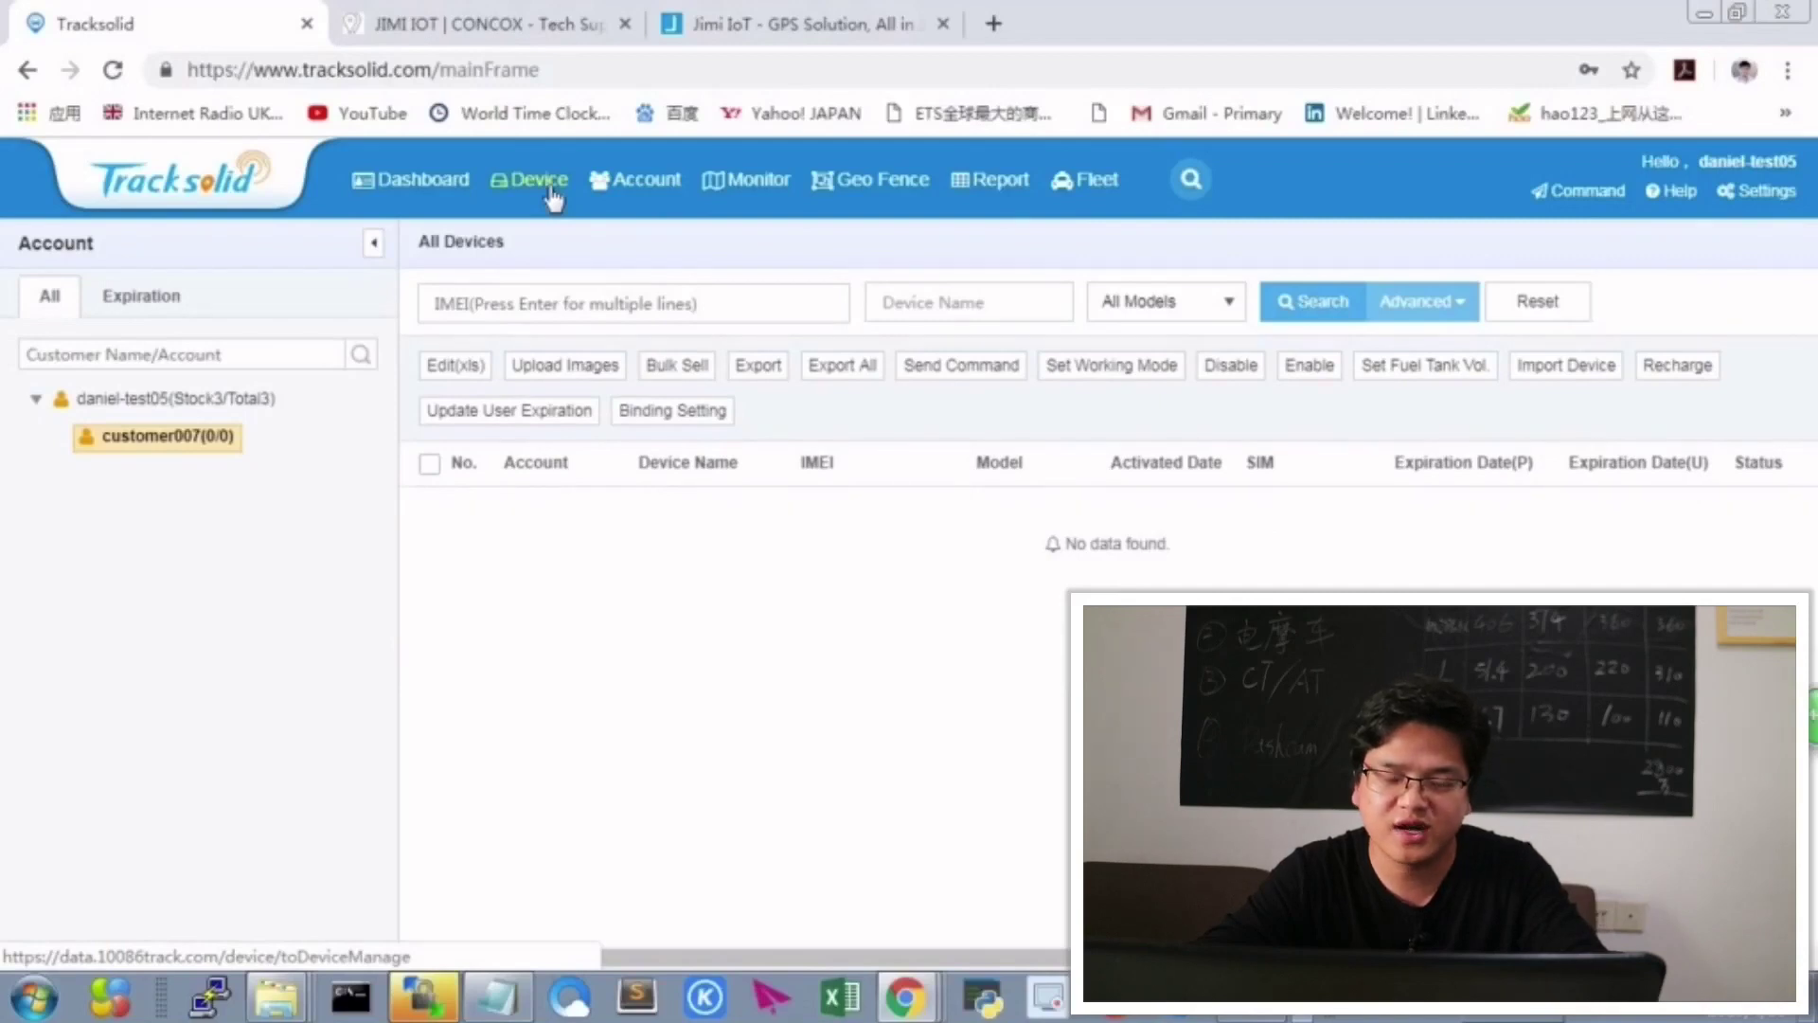
pyautogui.click(139, 398)
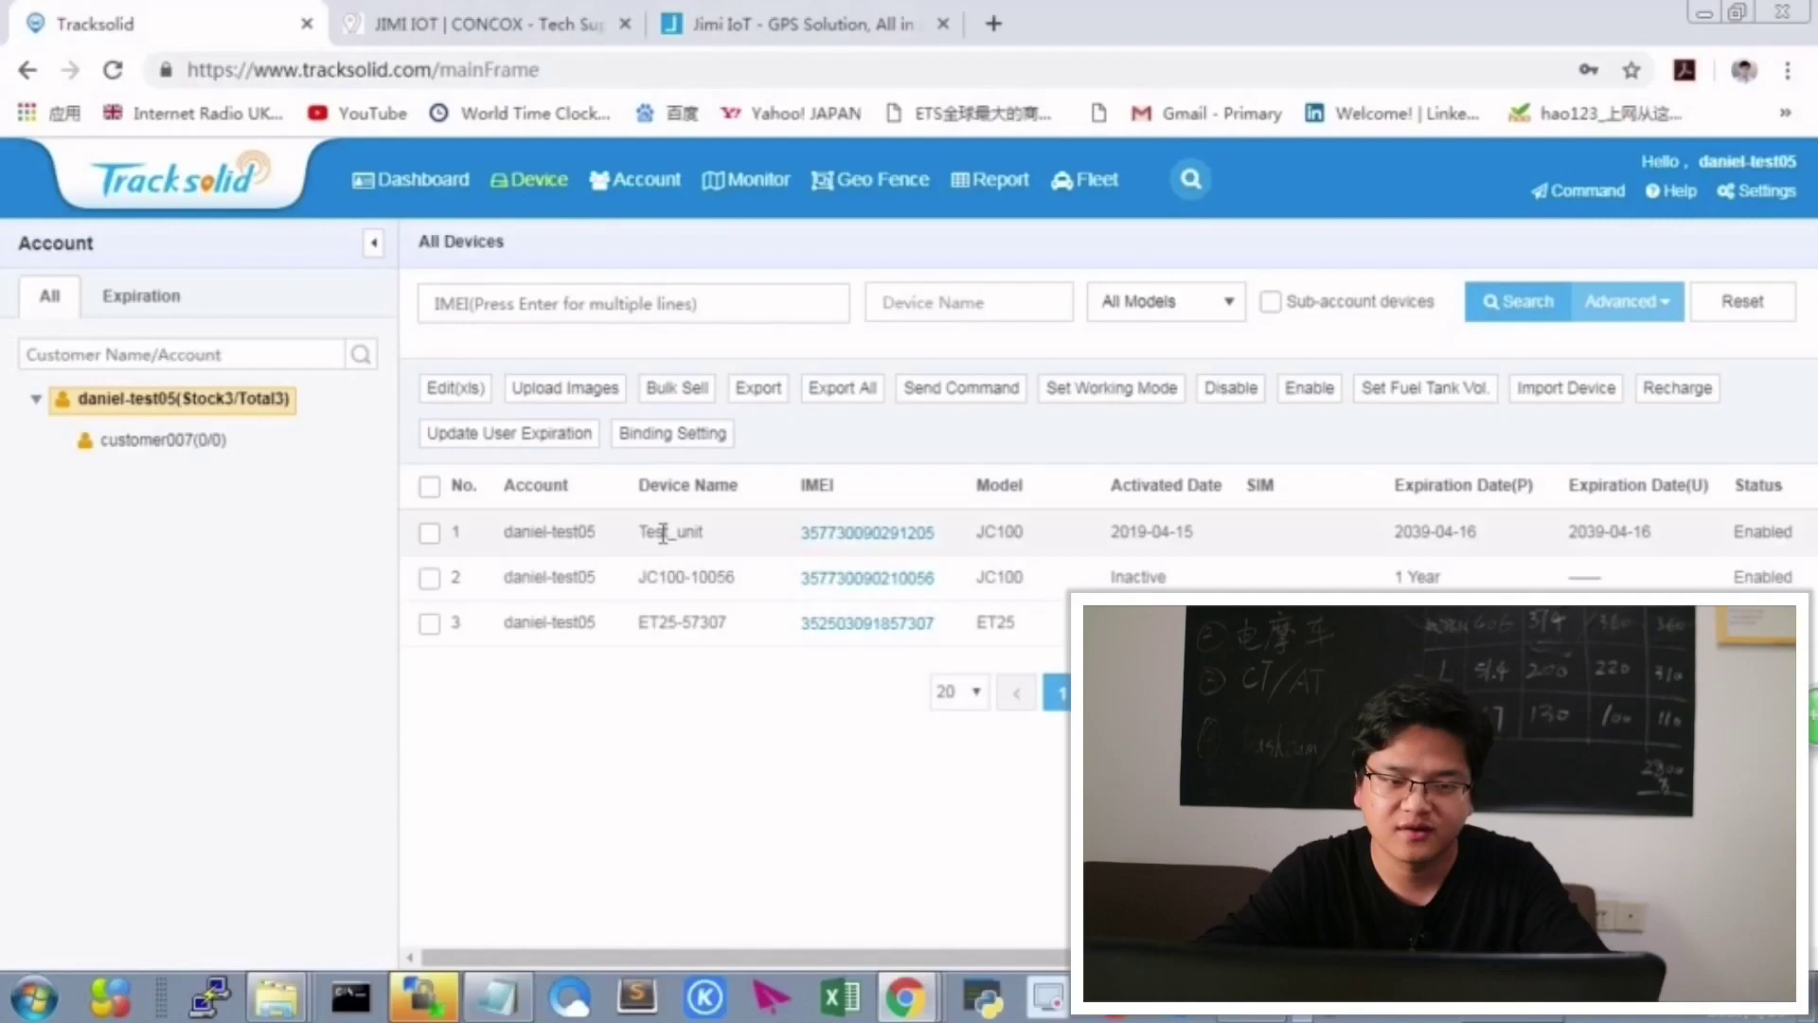
pyautogui.click(428, 484)
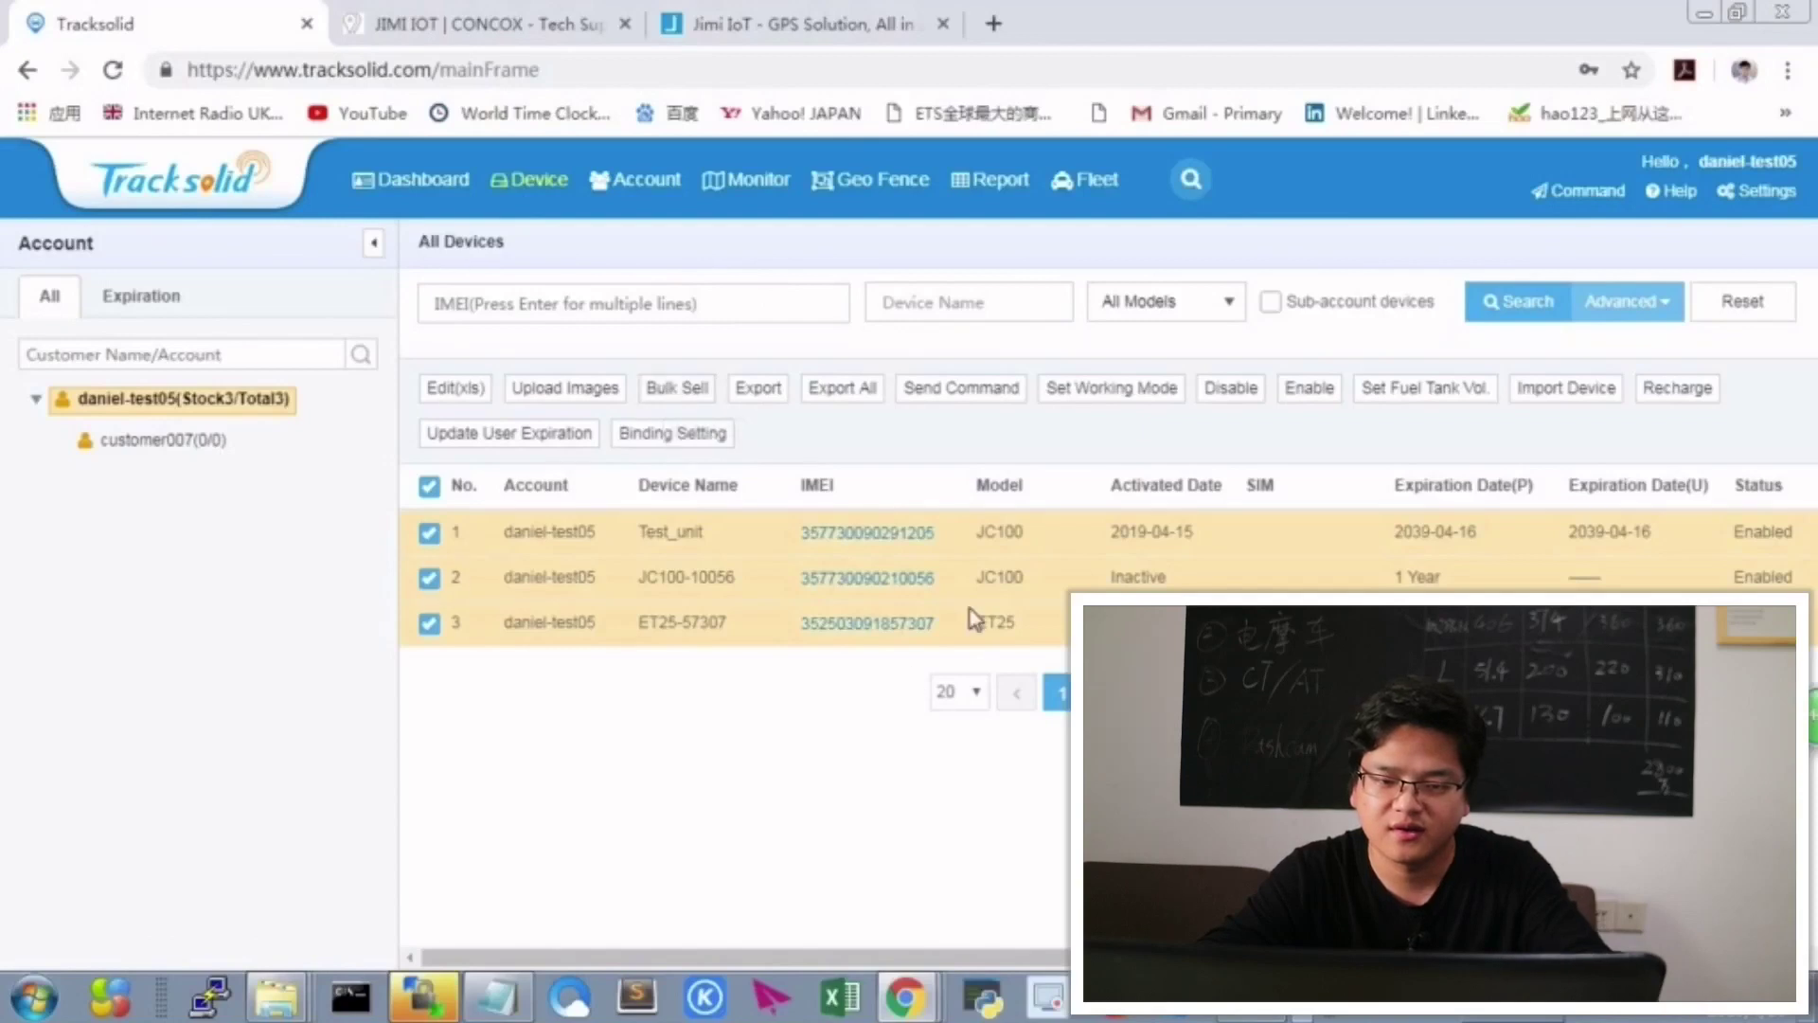
pyautogui.click(677, 388)
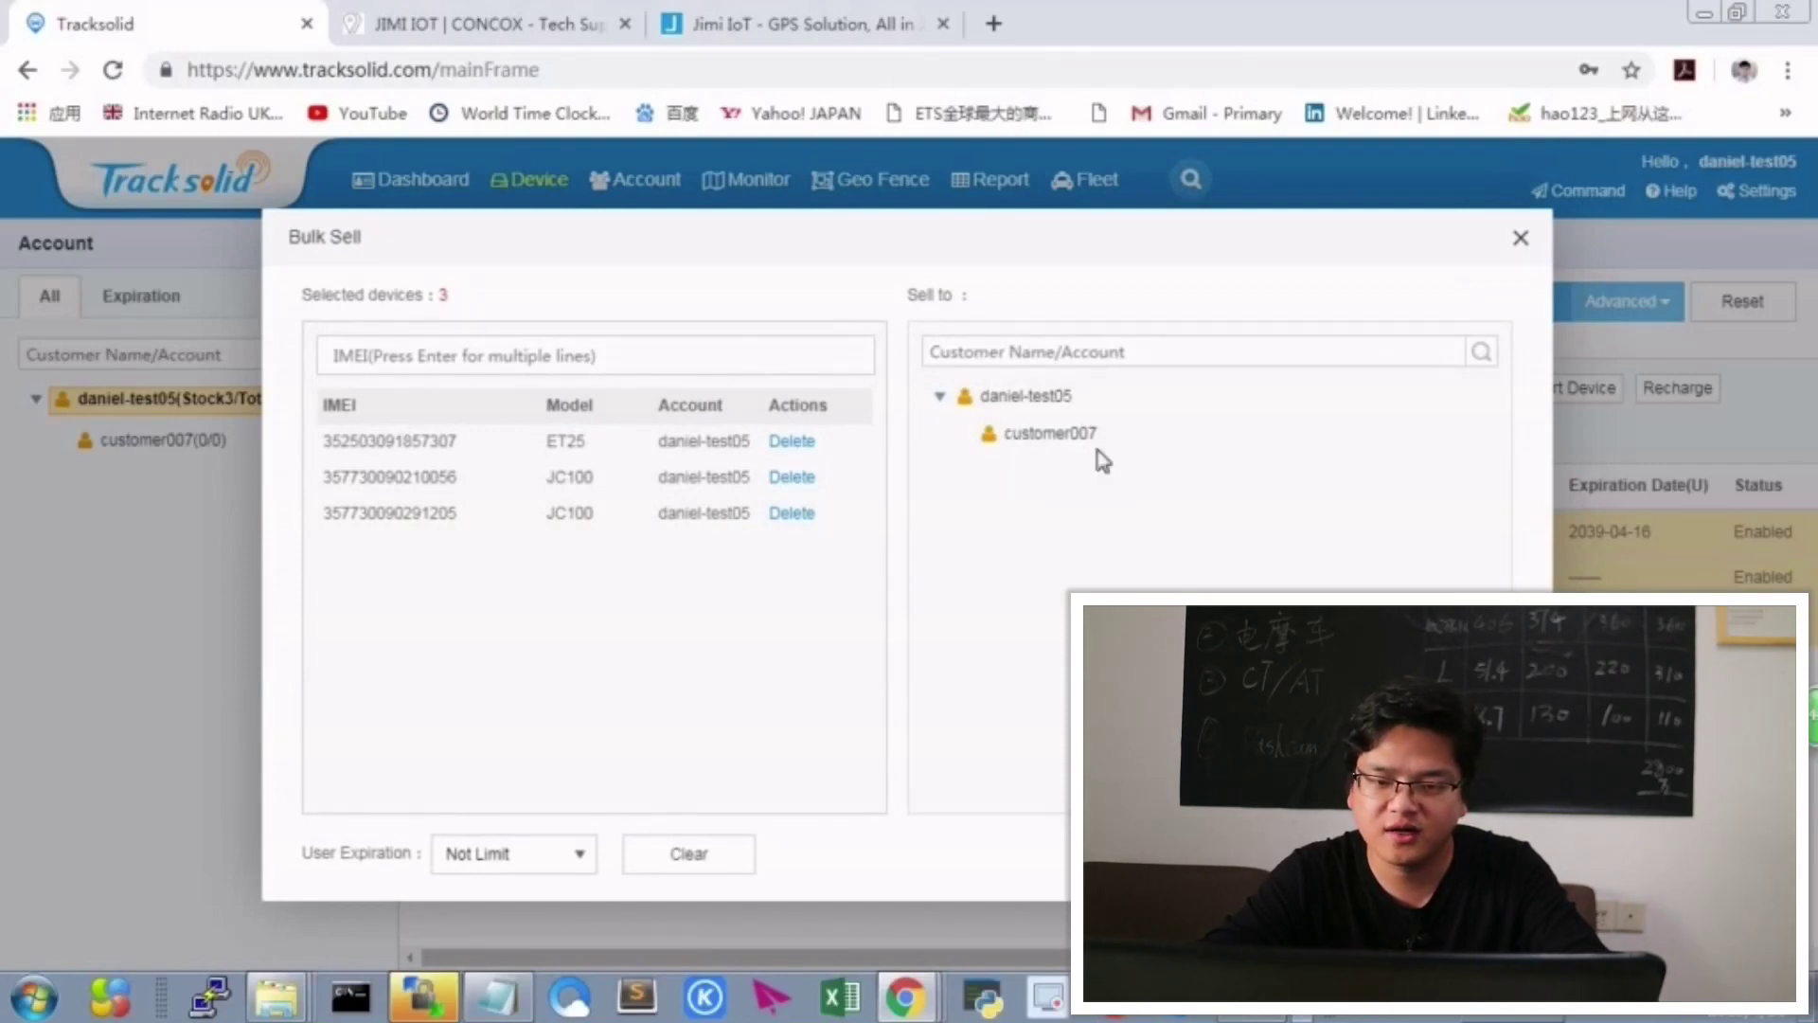
pyautogui.click(1062, 438)
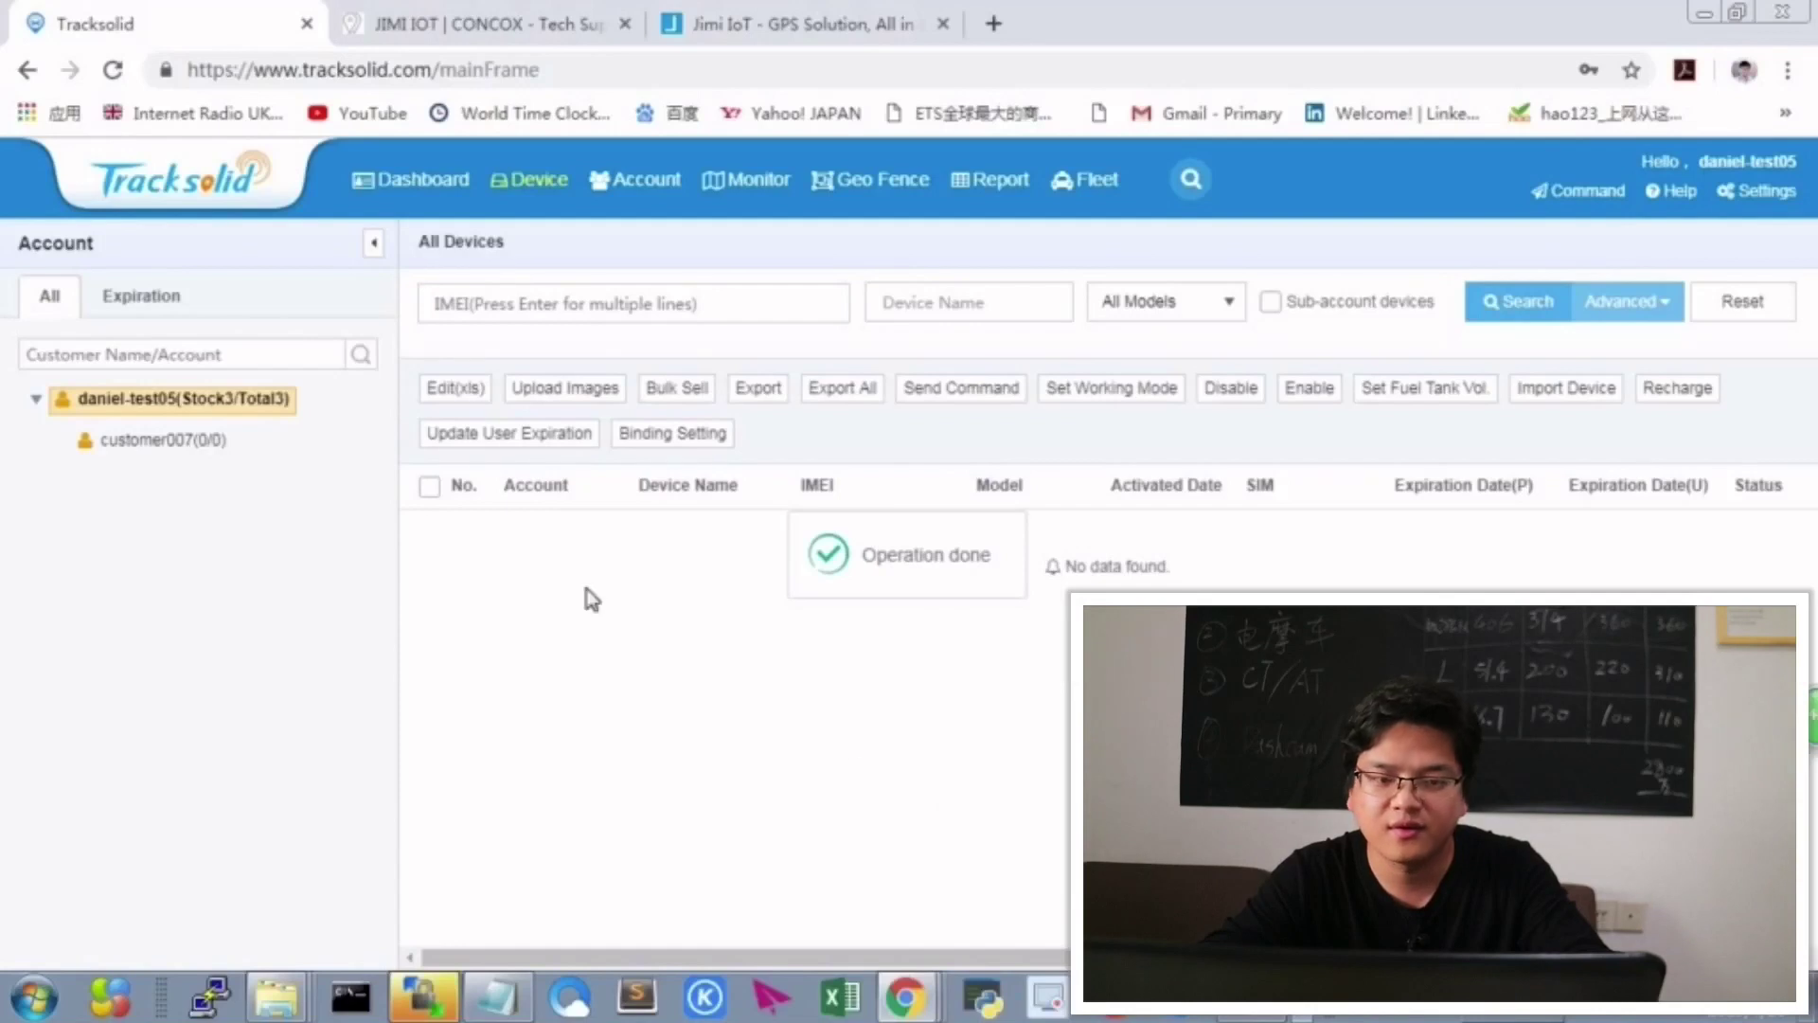
# Reload the page and confirm on the Monitor map that customer007 now holds the devices
pyautogui.click(112, 68)
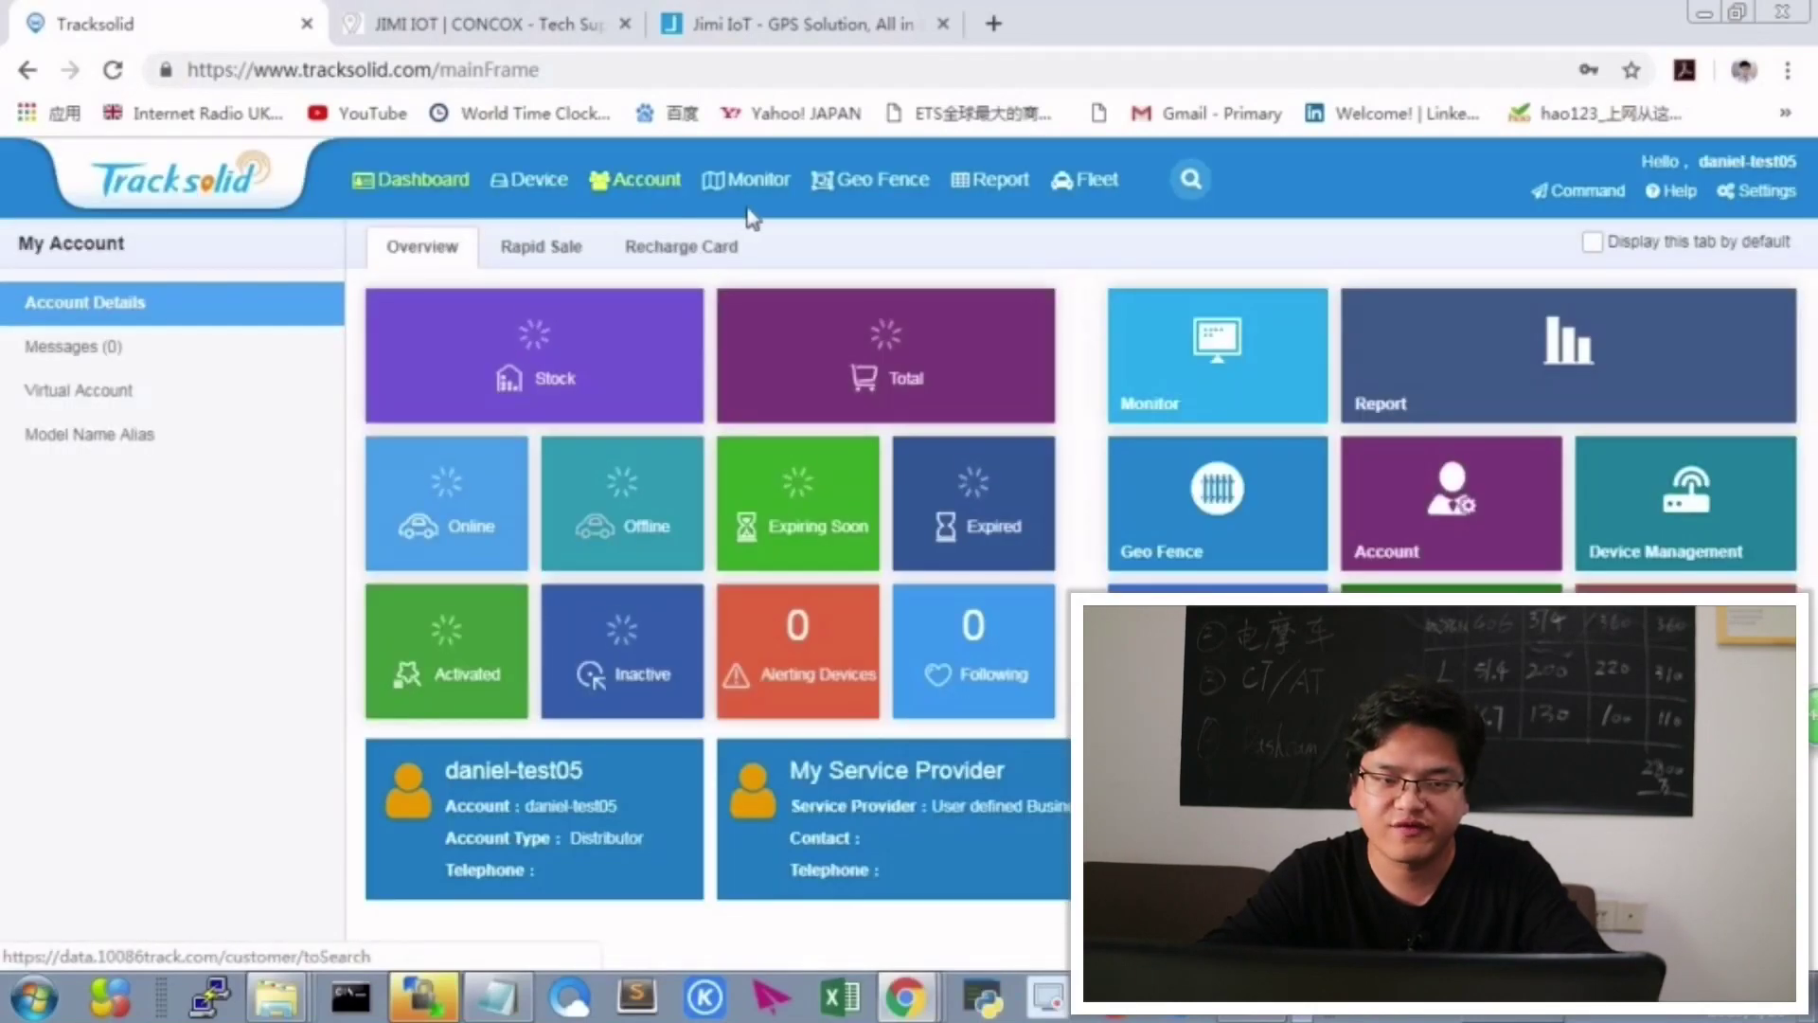
pyautogui.click(746, 179)
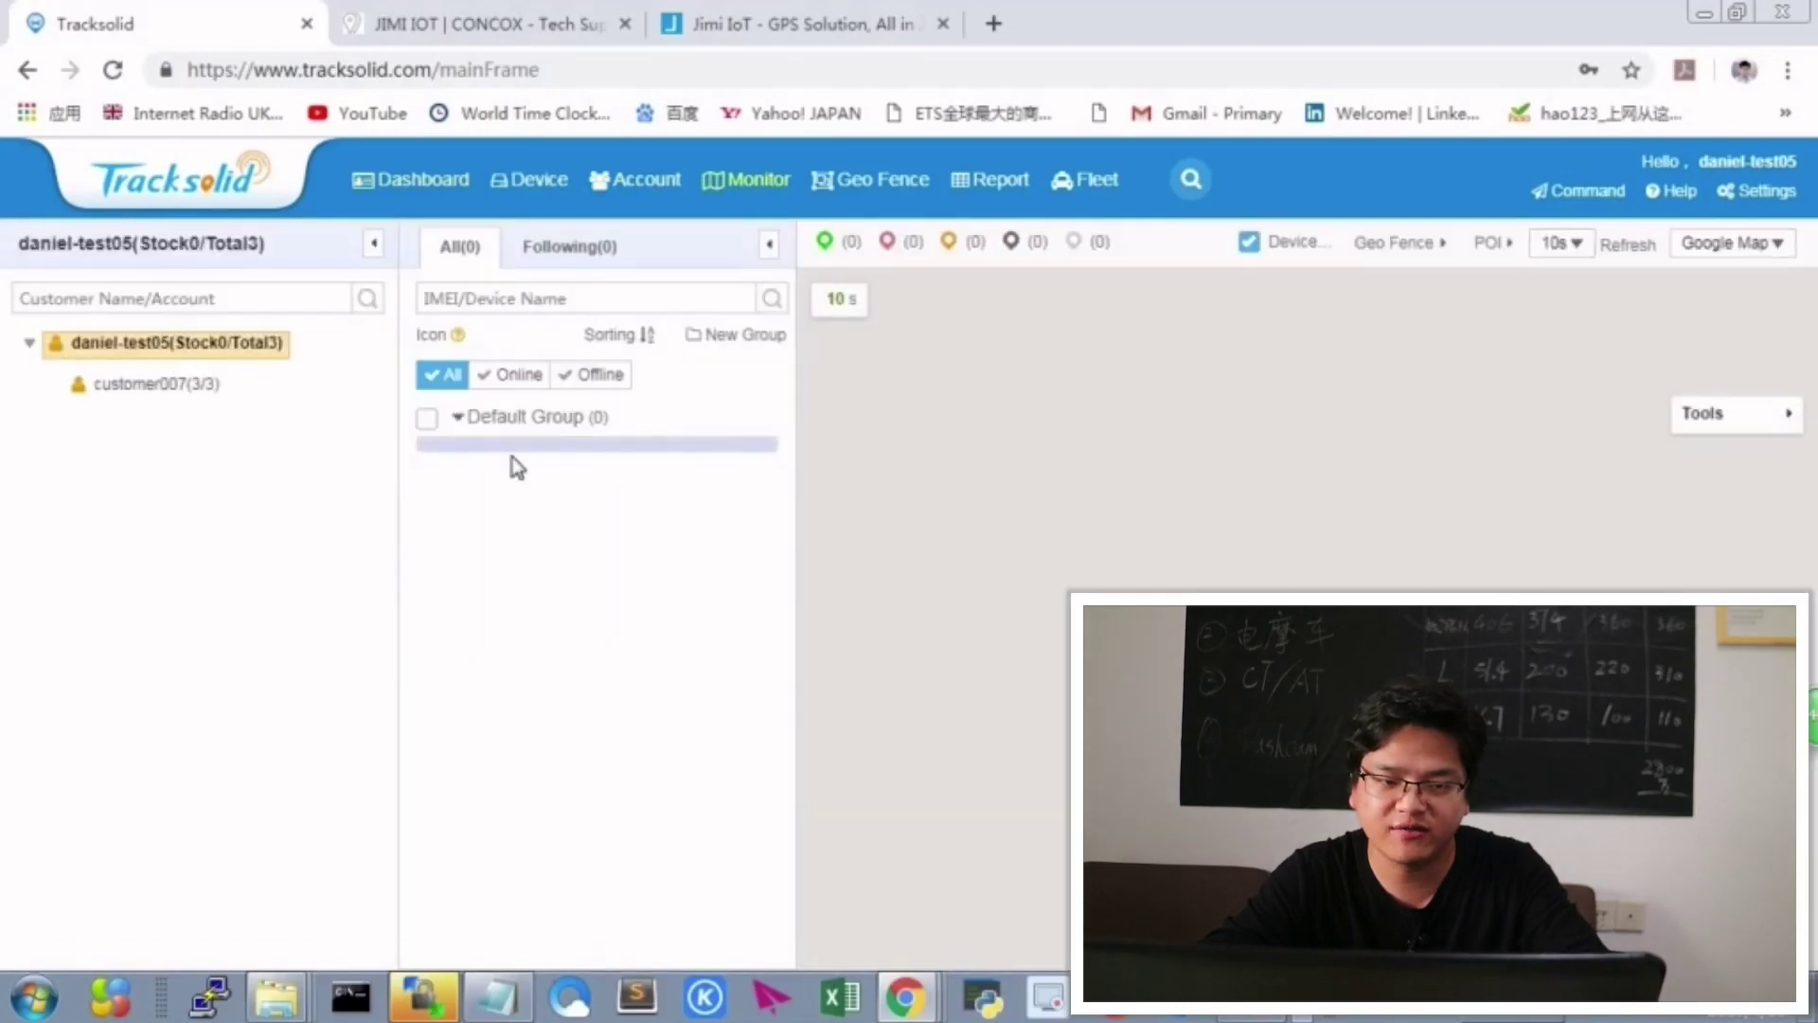
pyautogui.click(153, 397)
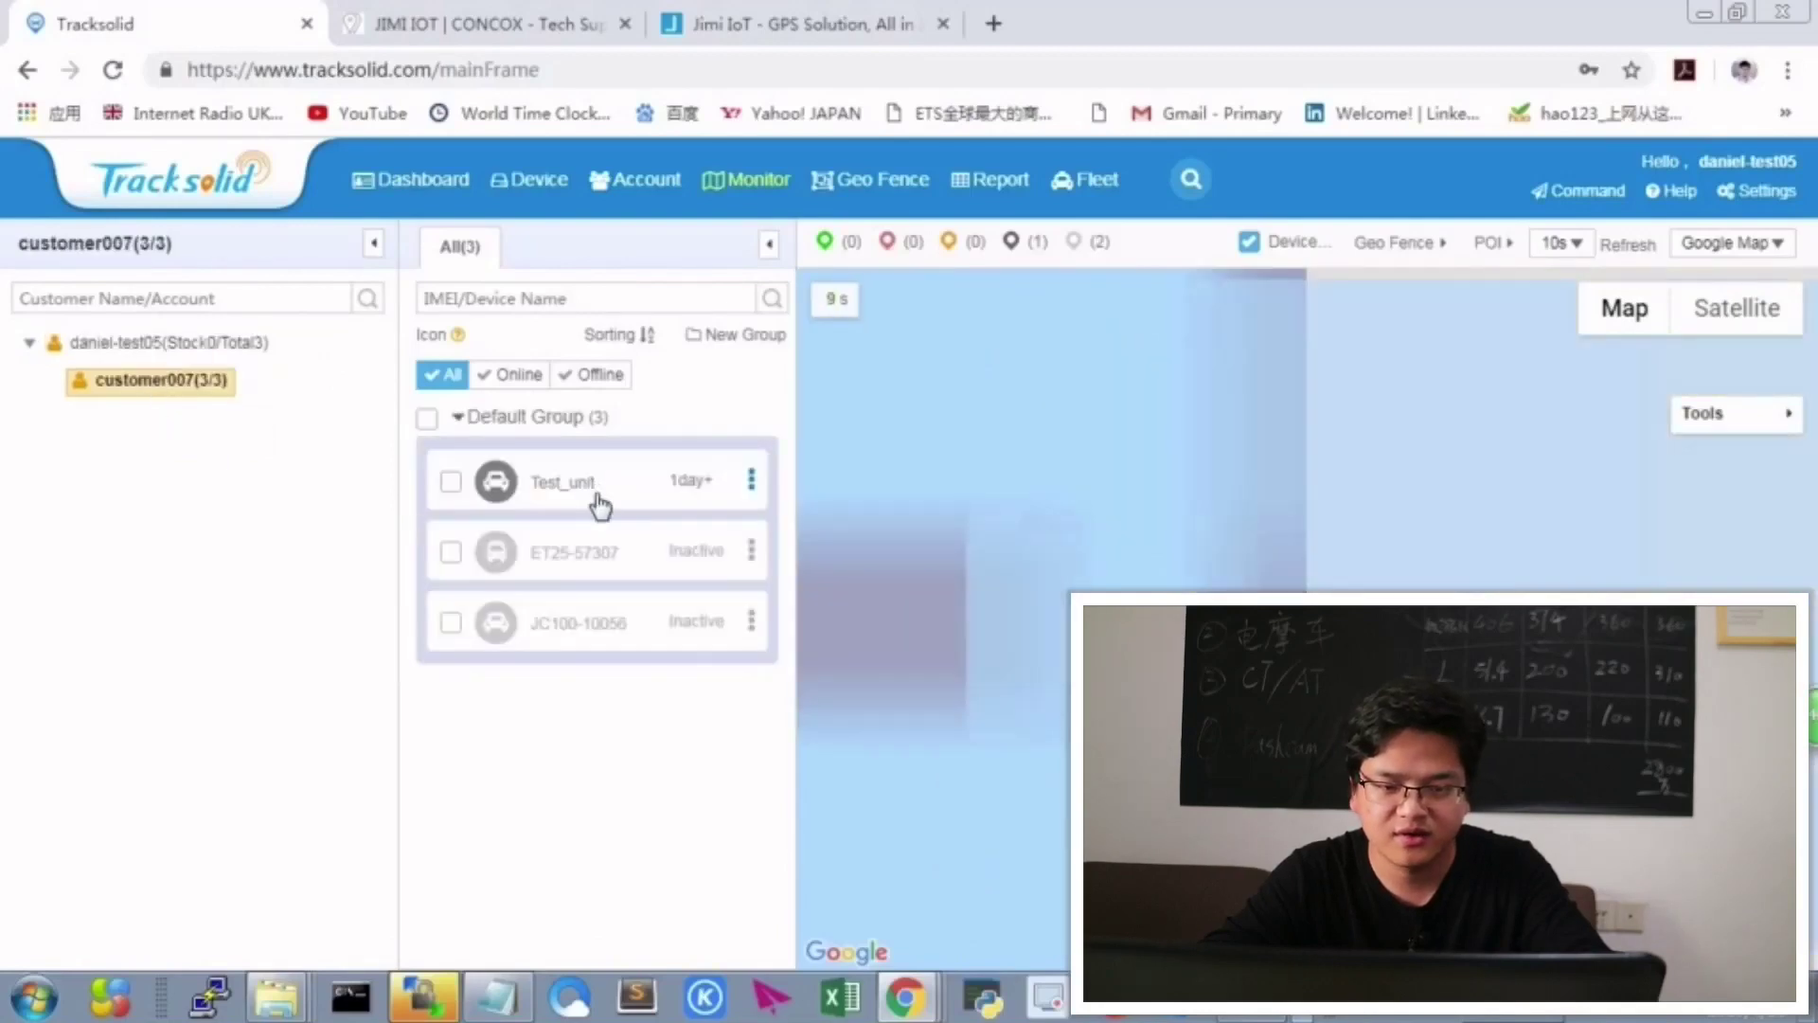
pyautogui.click(170, 343)
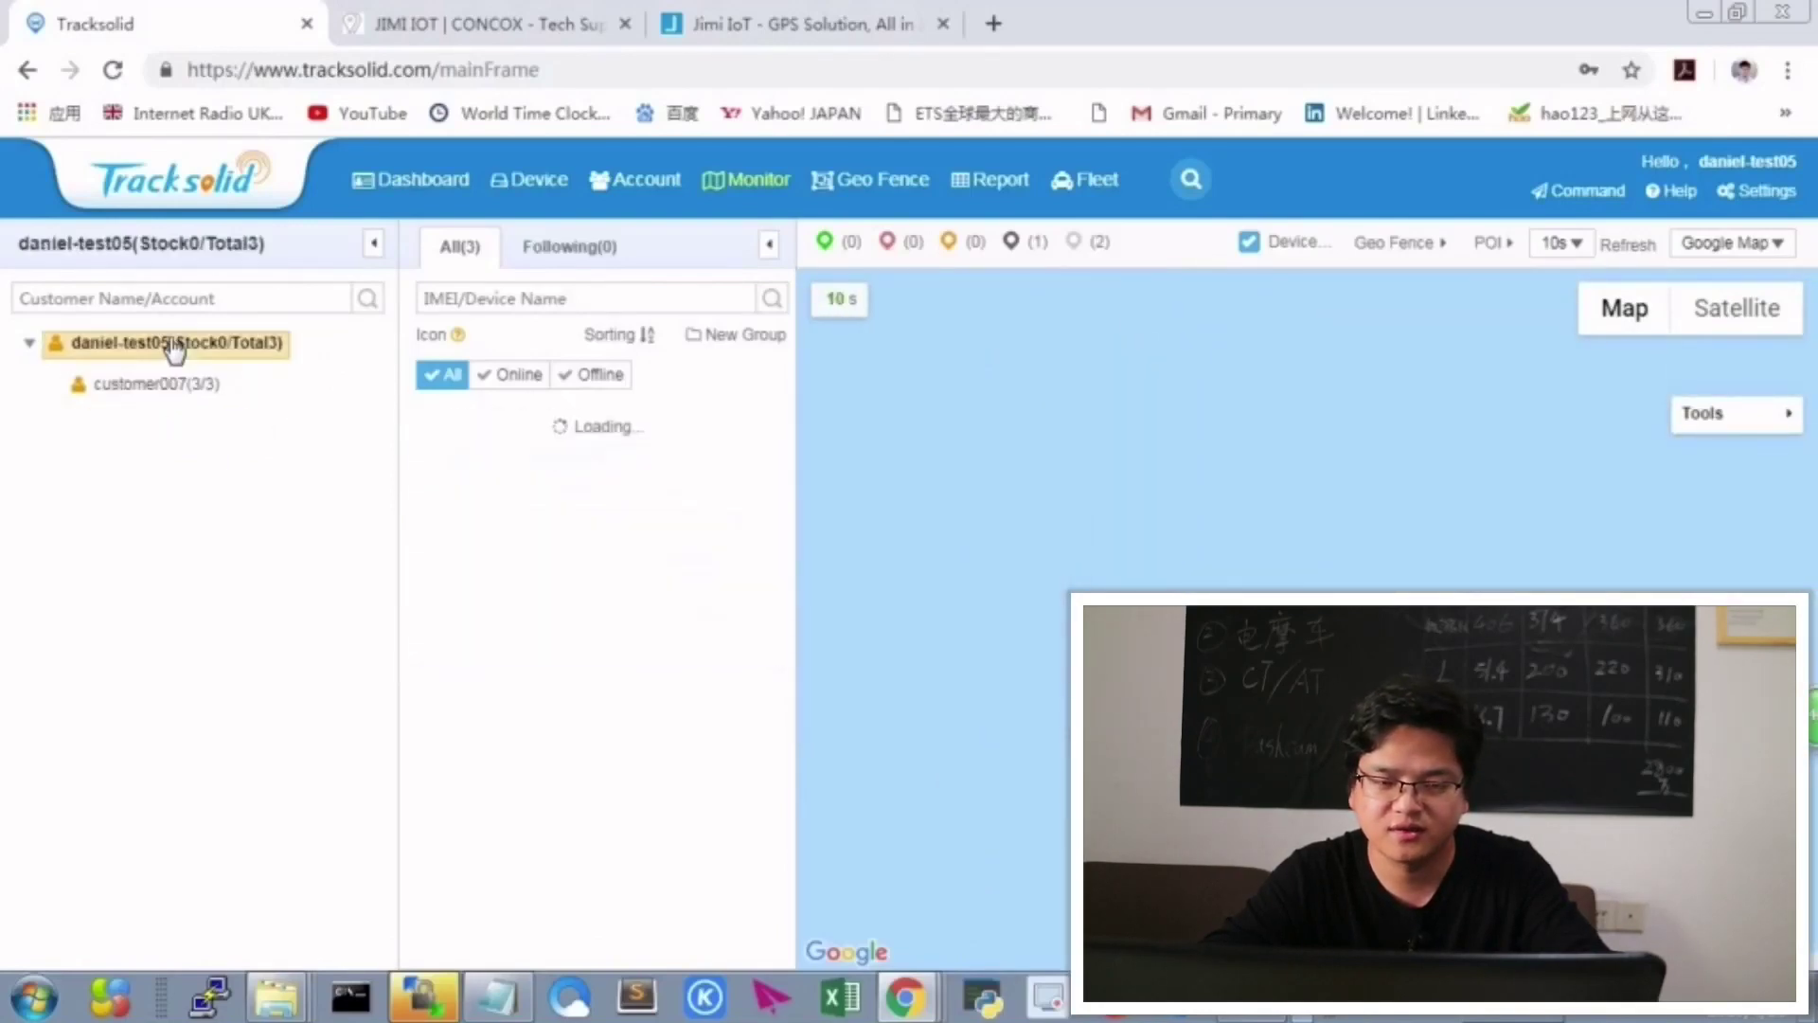
# List customer007's devices, check Test_unit's platform expiration date, and select Test_unit
pyautogui.click(558, 198)
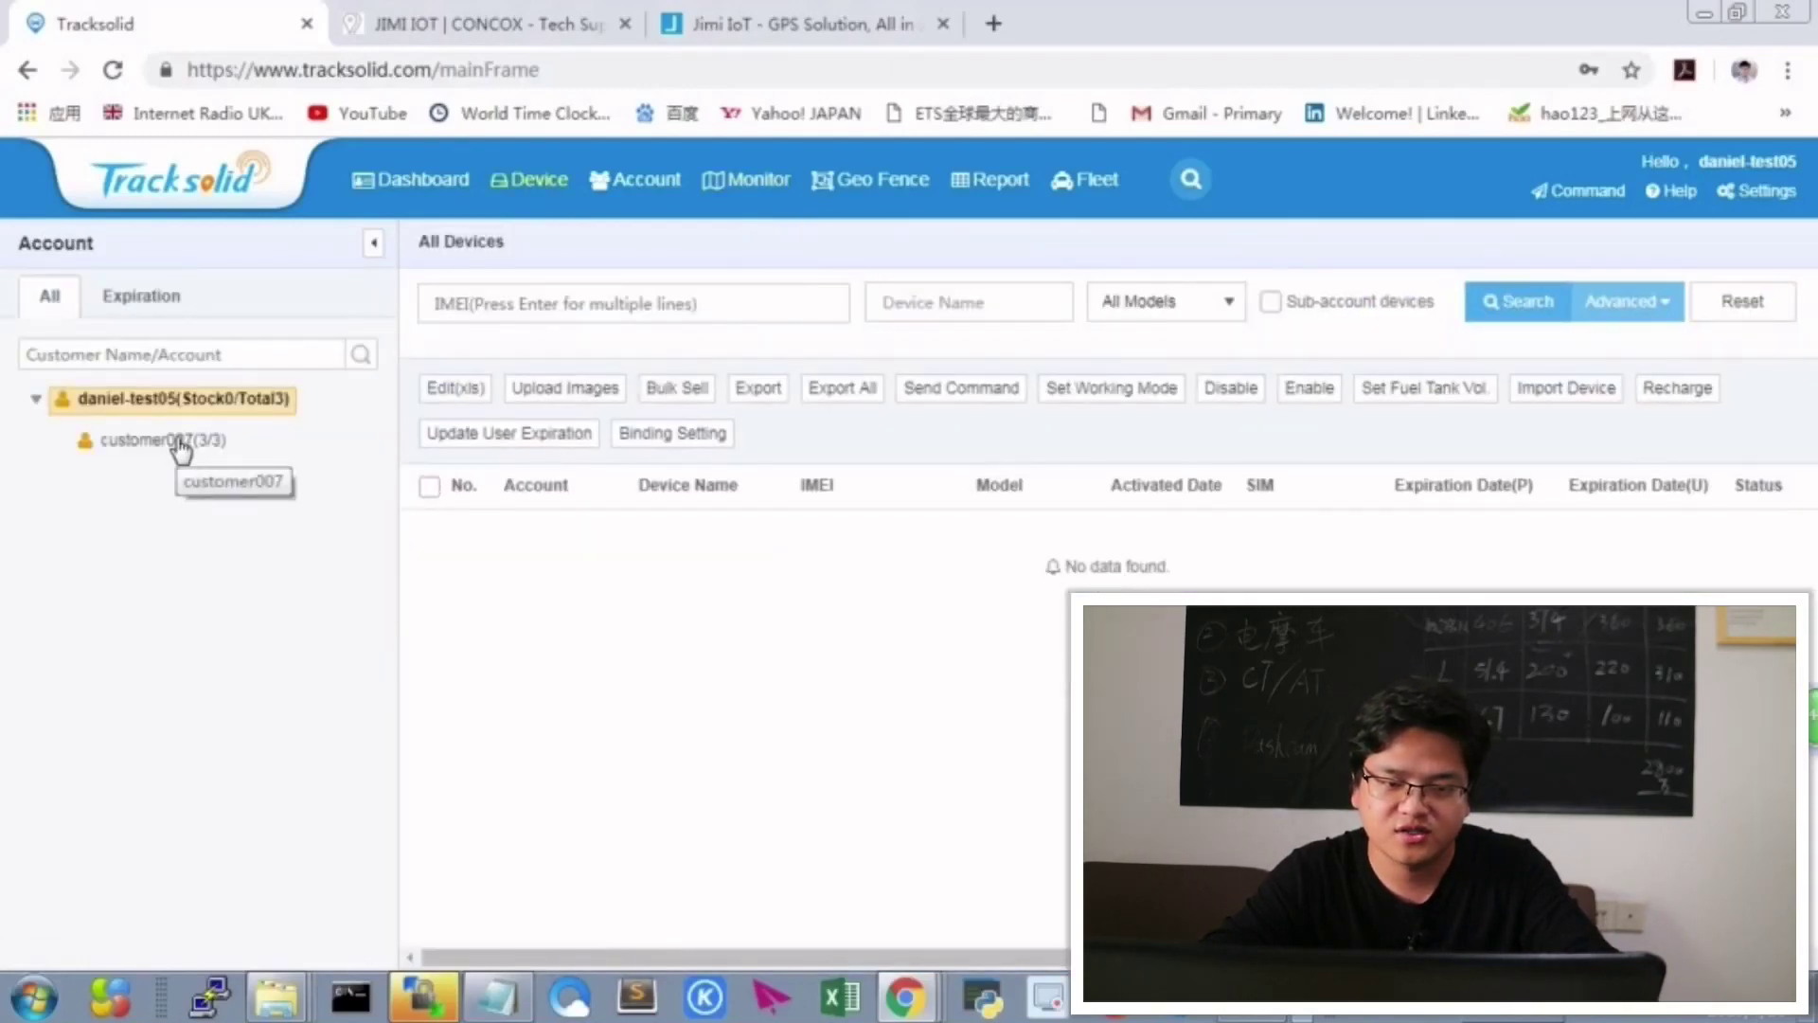
pyautogui.click(167, 439)
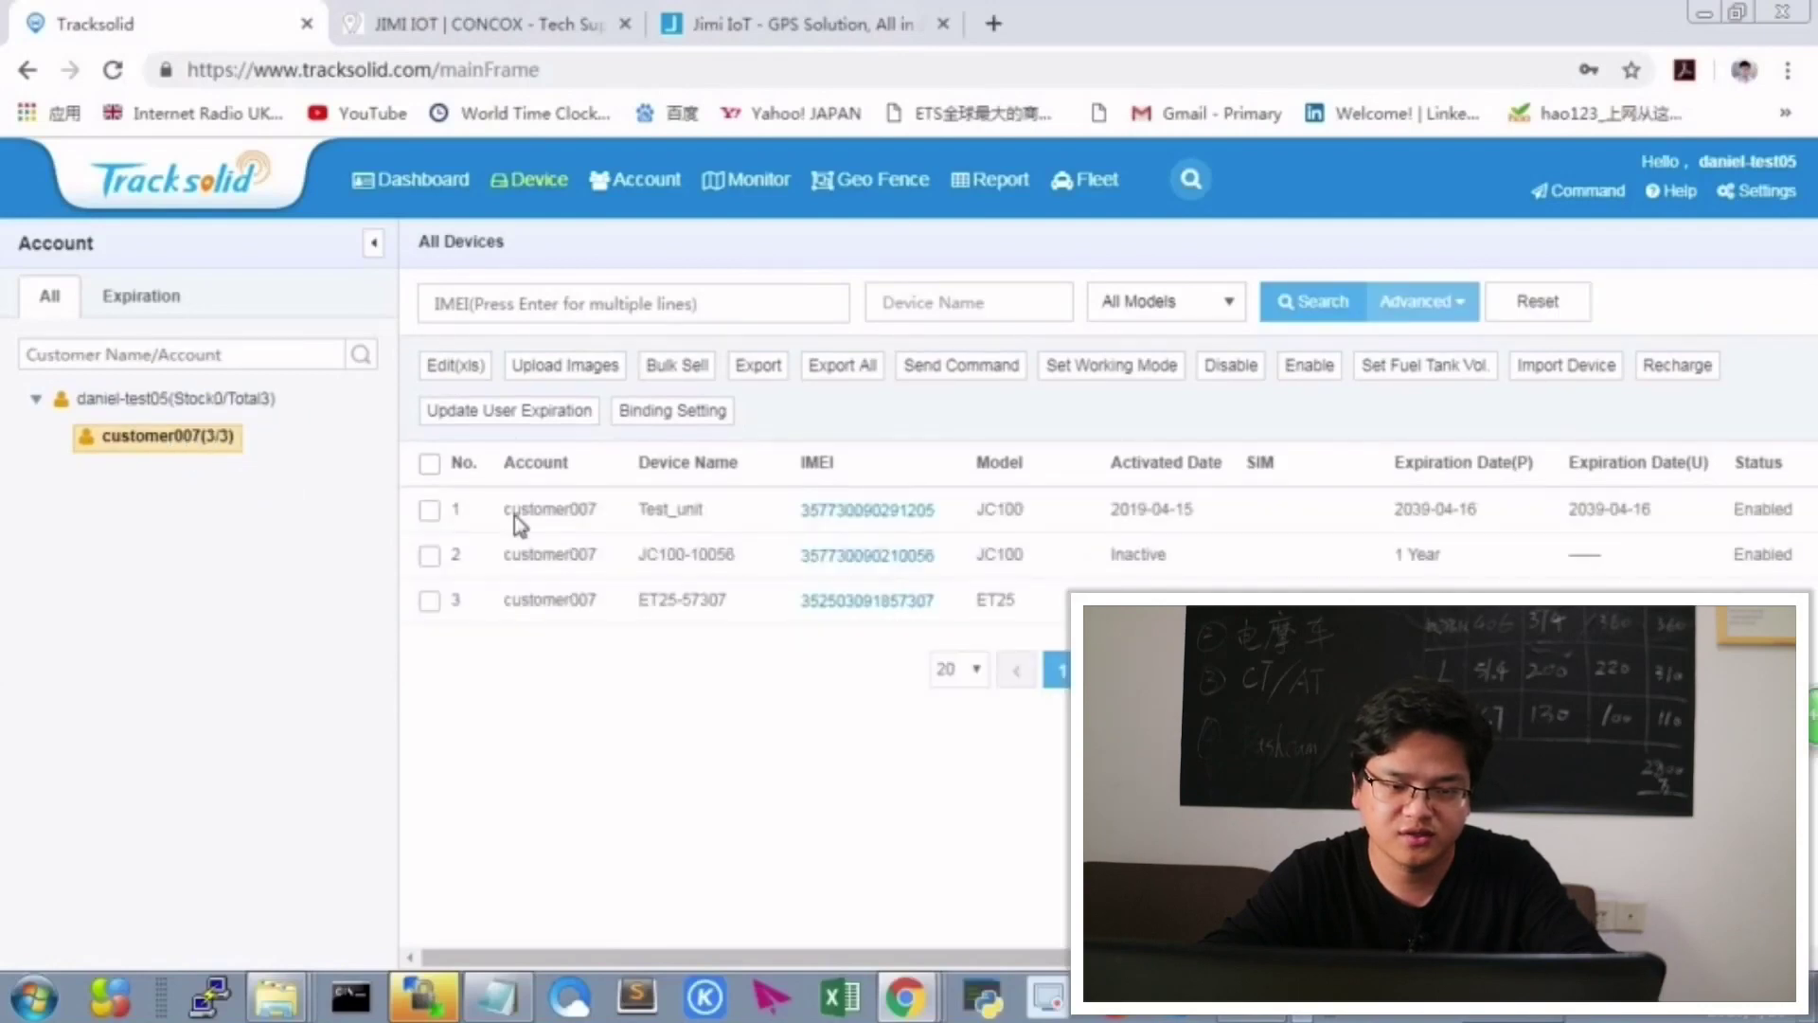
pyautogui.click(430, 510)
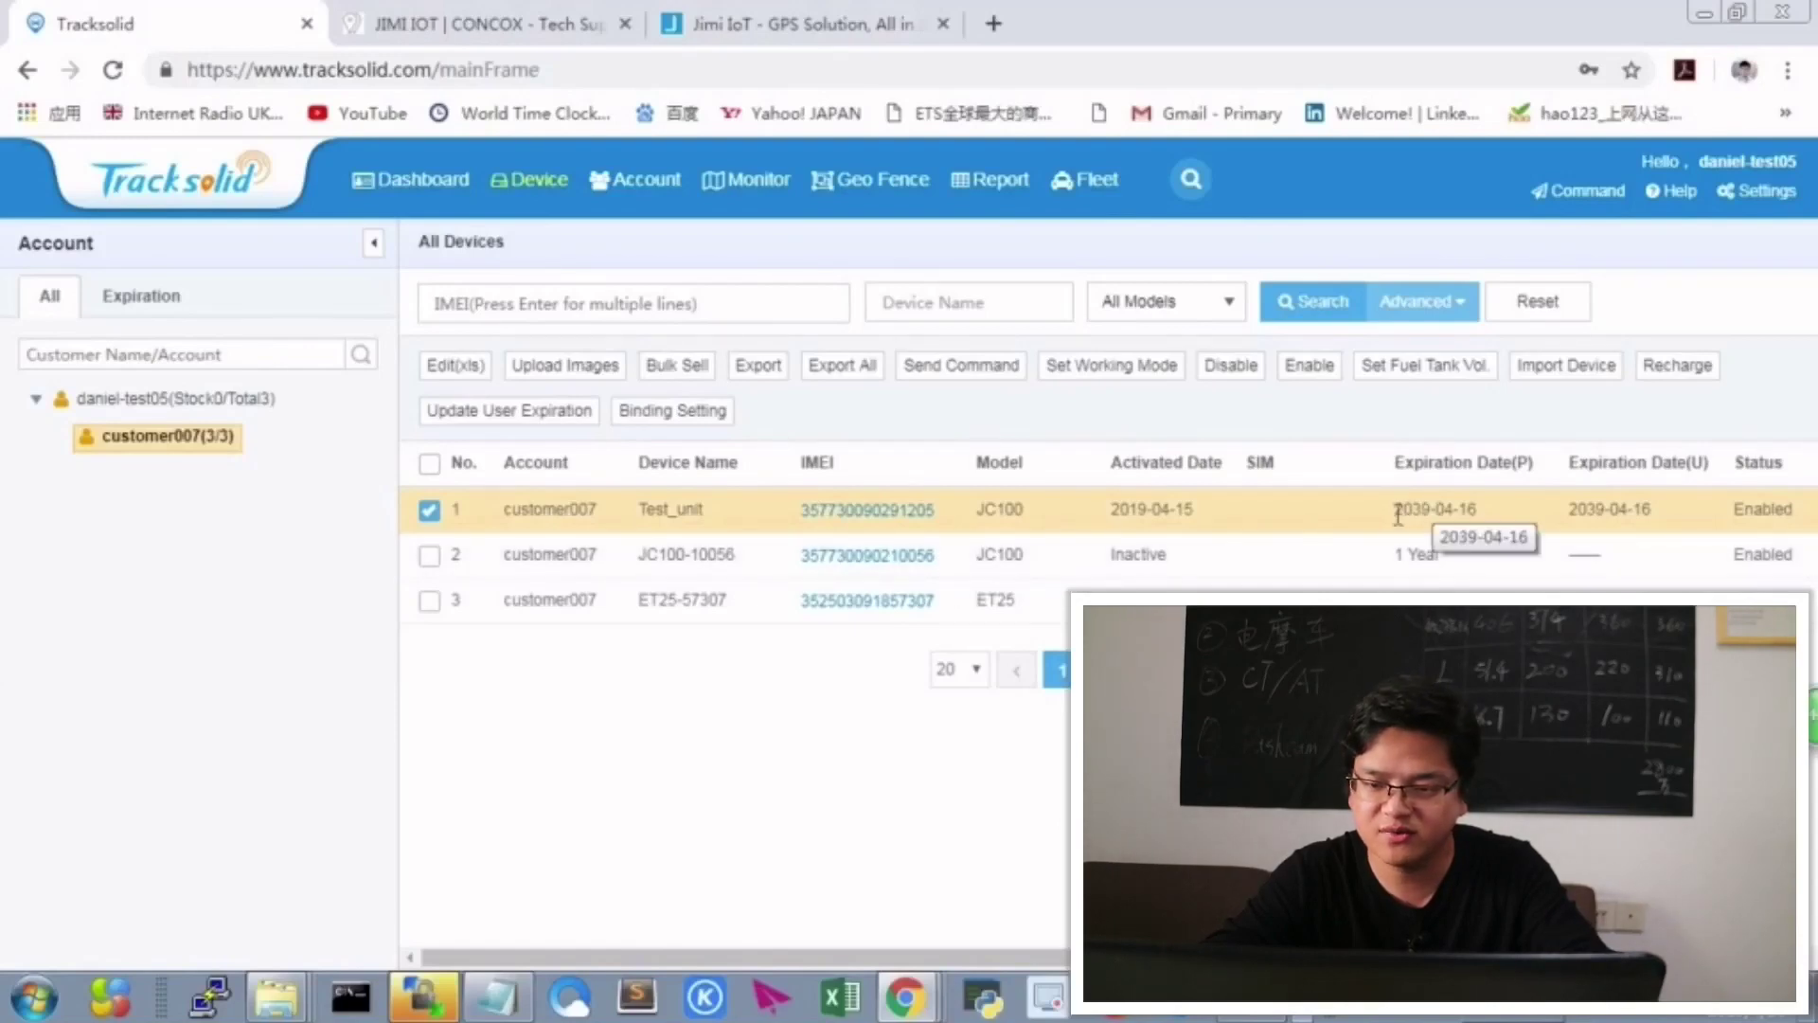
pyautogui.moveTo(1393, 509); pyautogui.dragTo(1459, 512)
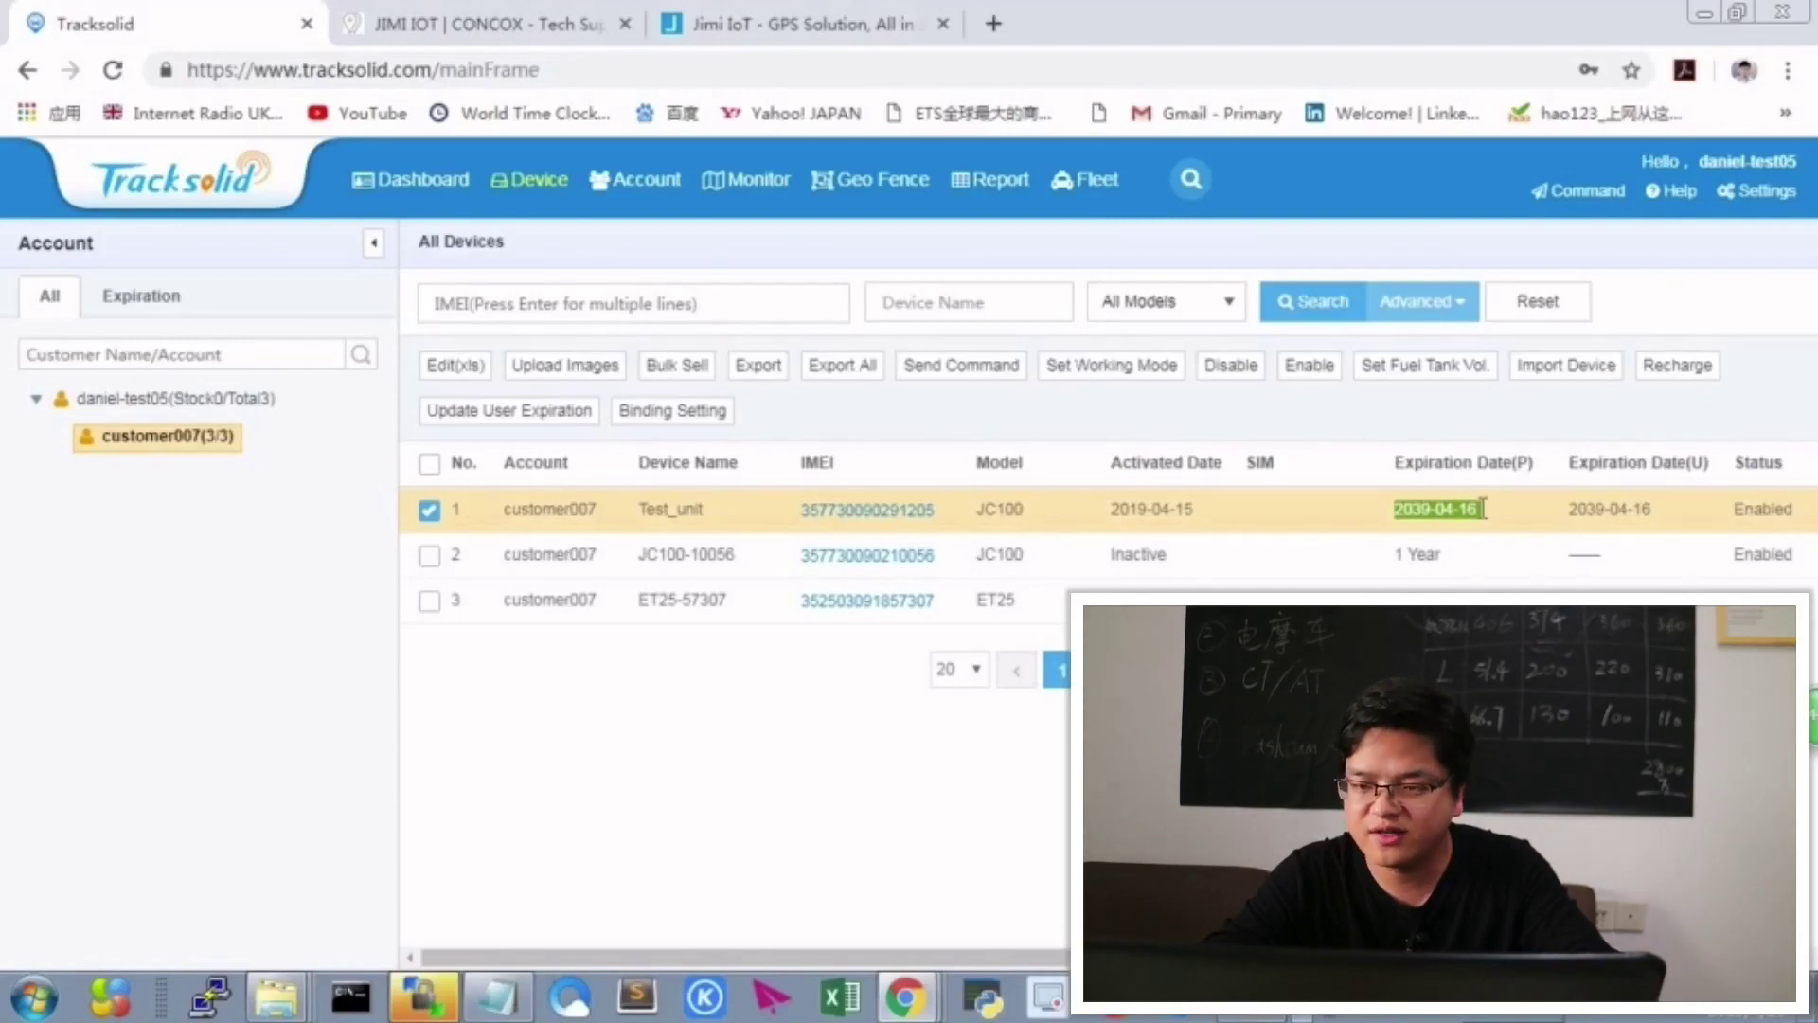
pyautogui.click(1484, 509)
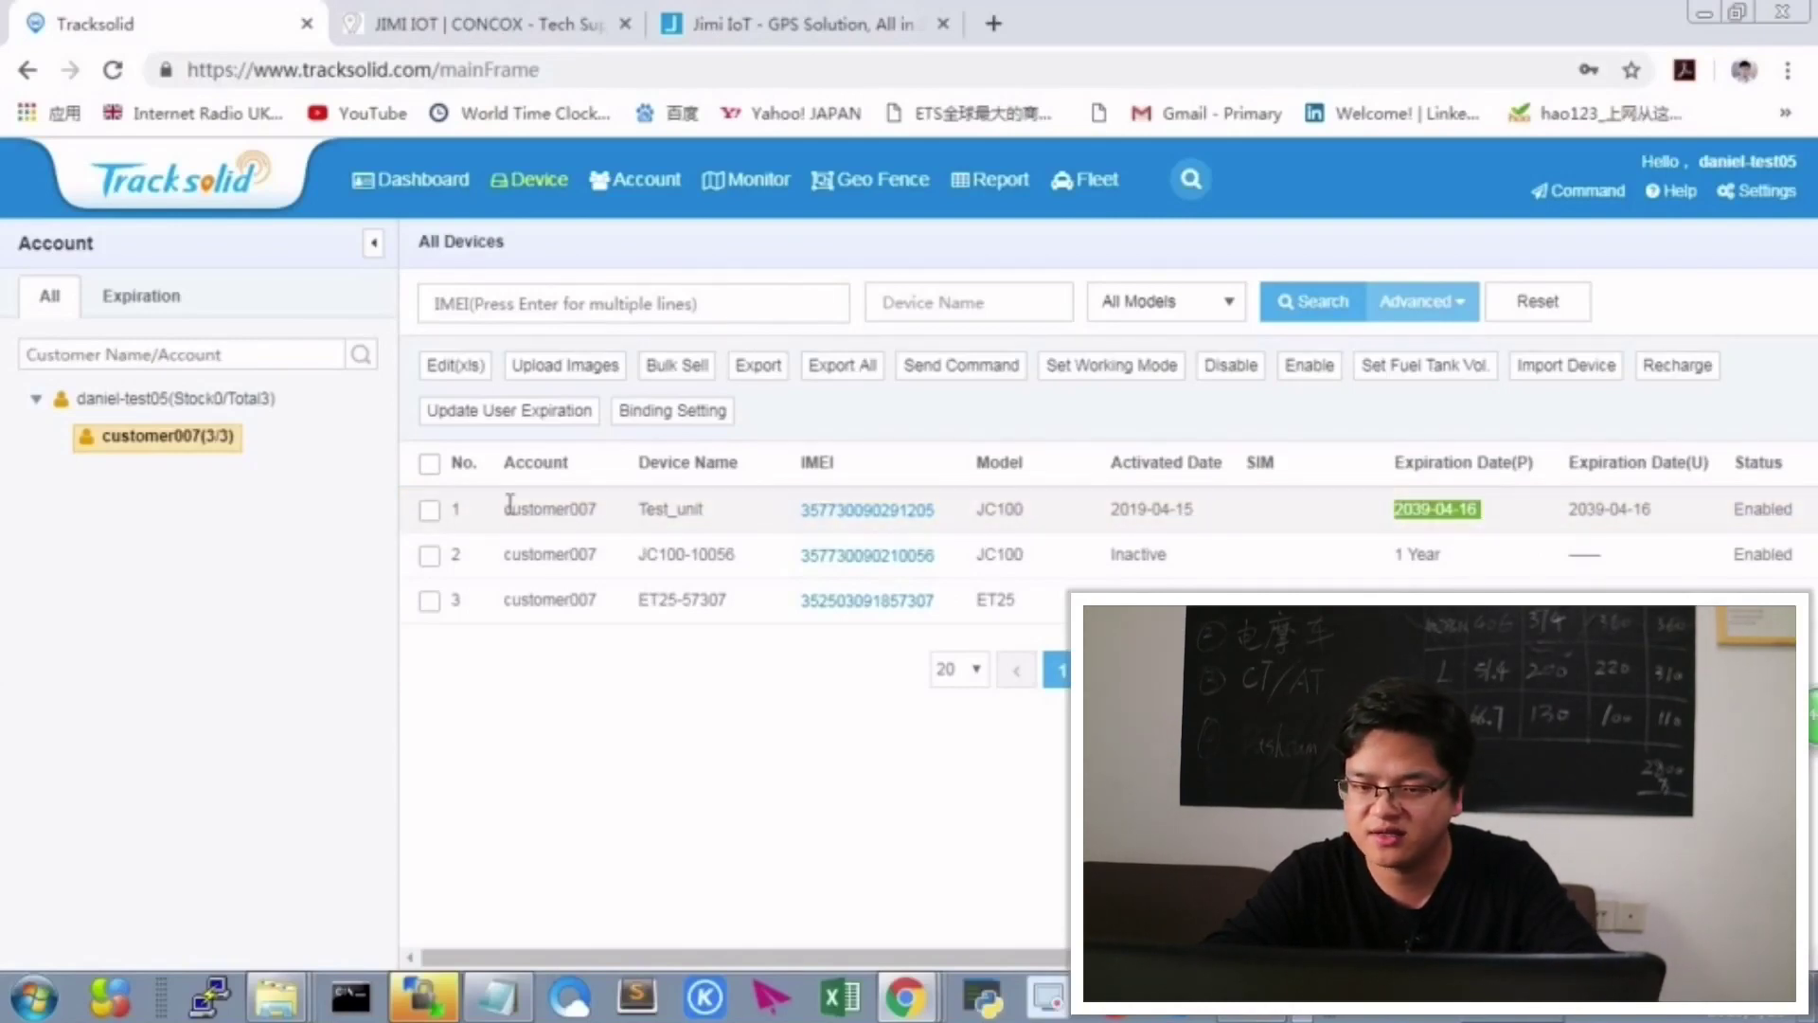
pyautogui.click(429, 510)
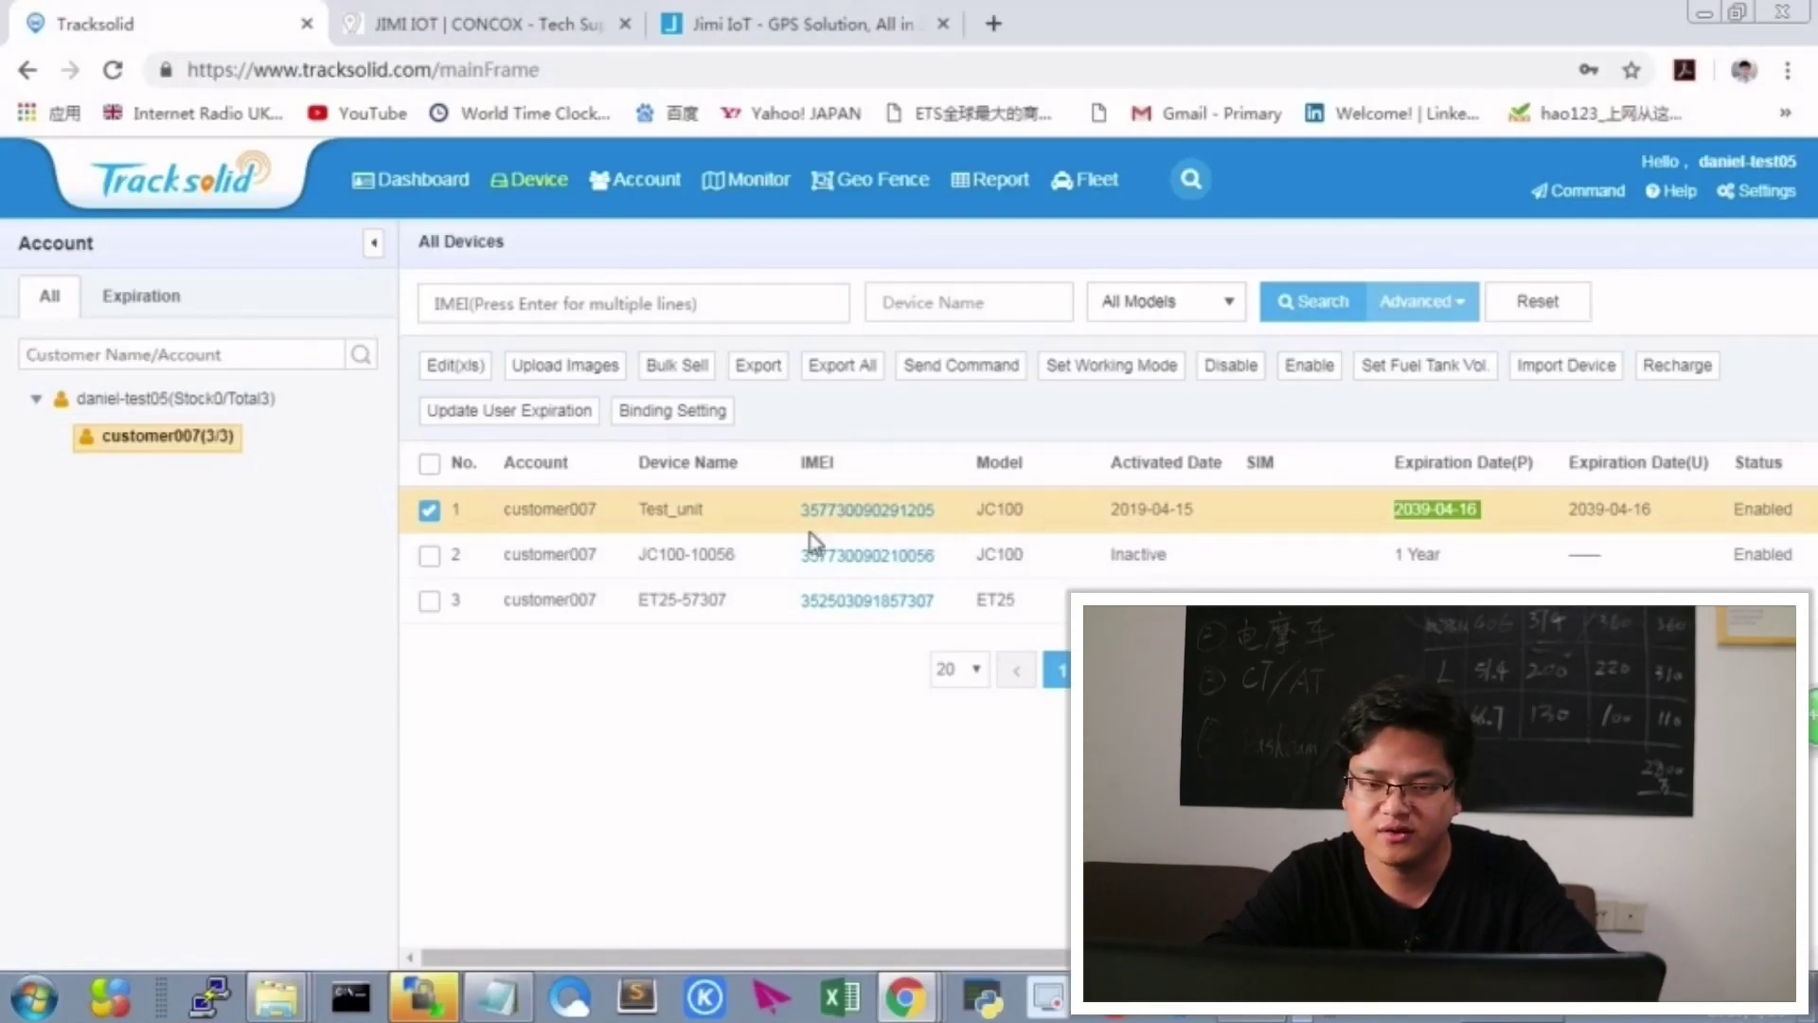
# Choose a specific user expiration date for Test_unit and pick 2019-07-20 in the calendar
pyautogui.click(509, 411)
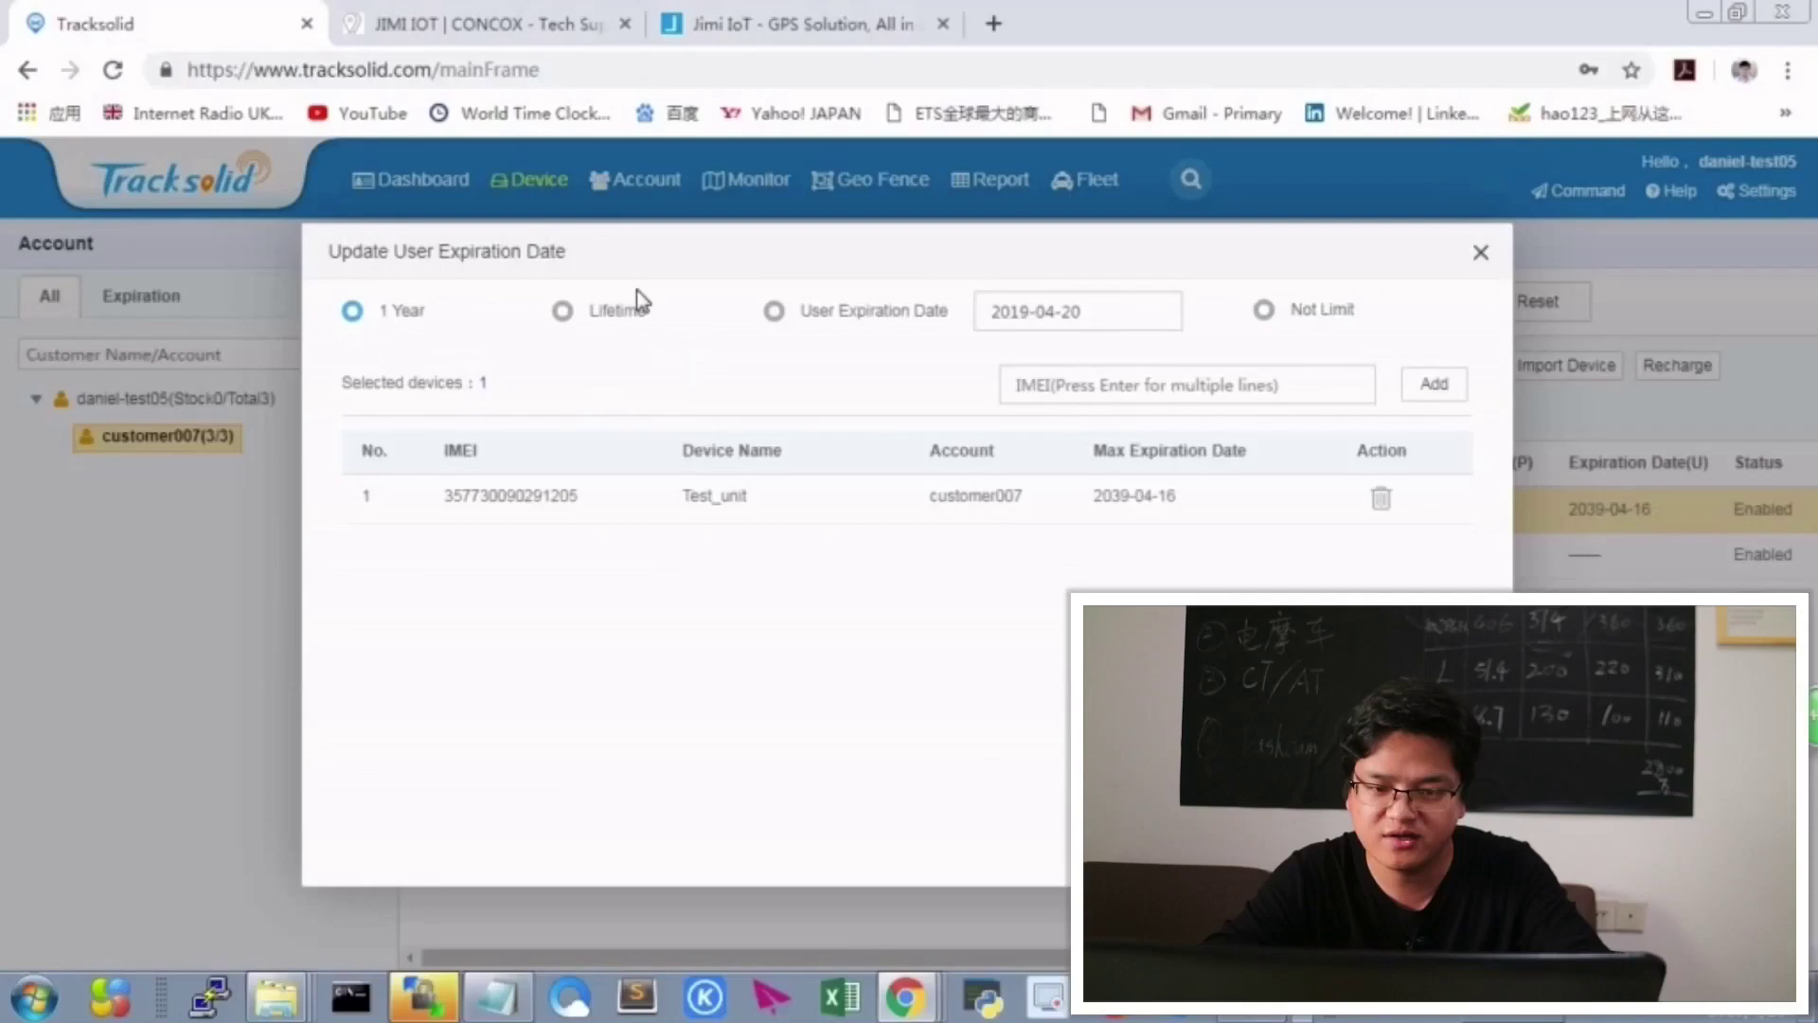
pyautogui.click(777, 312)
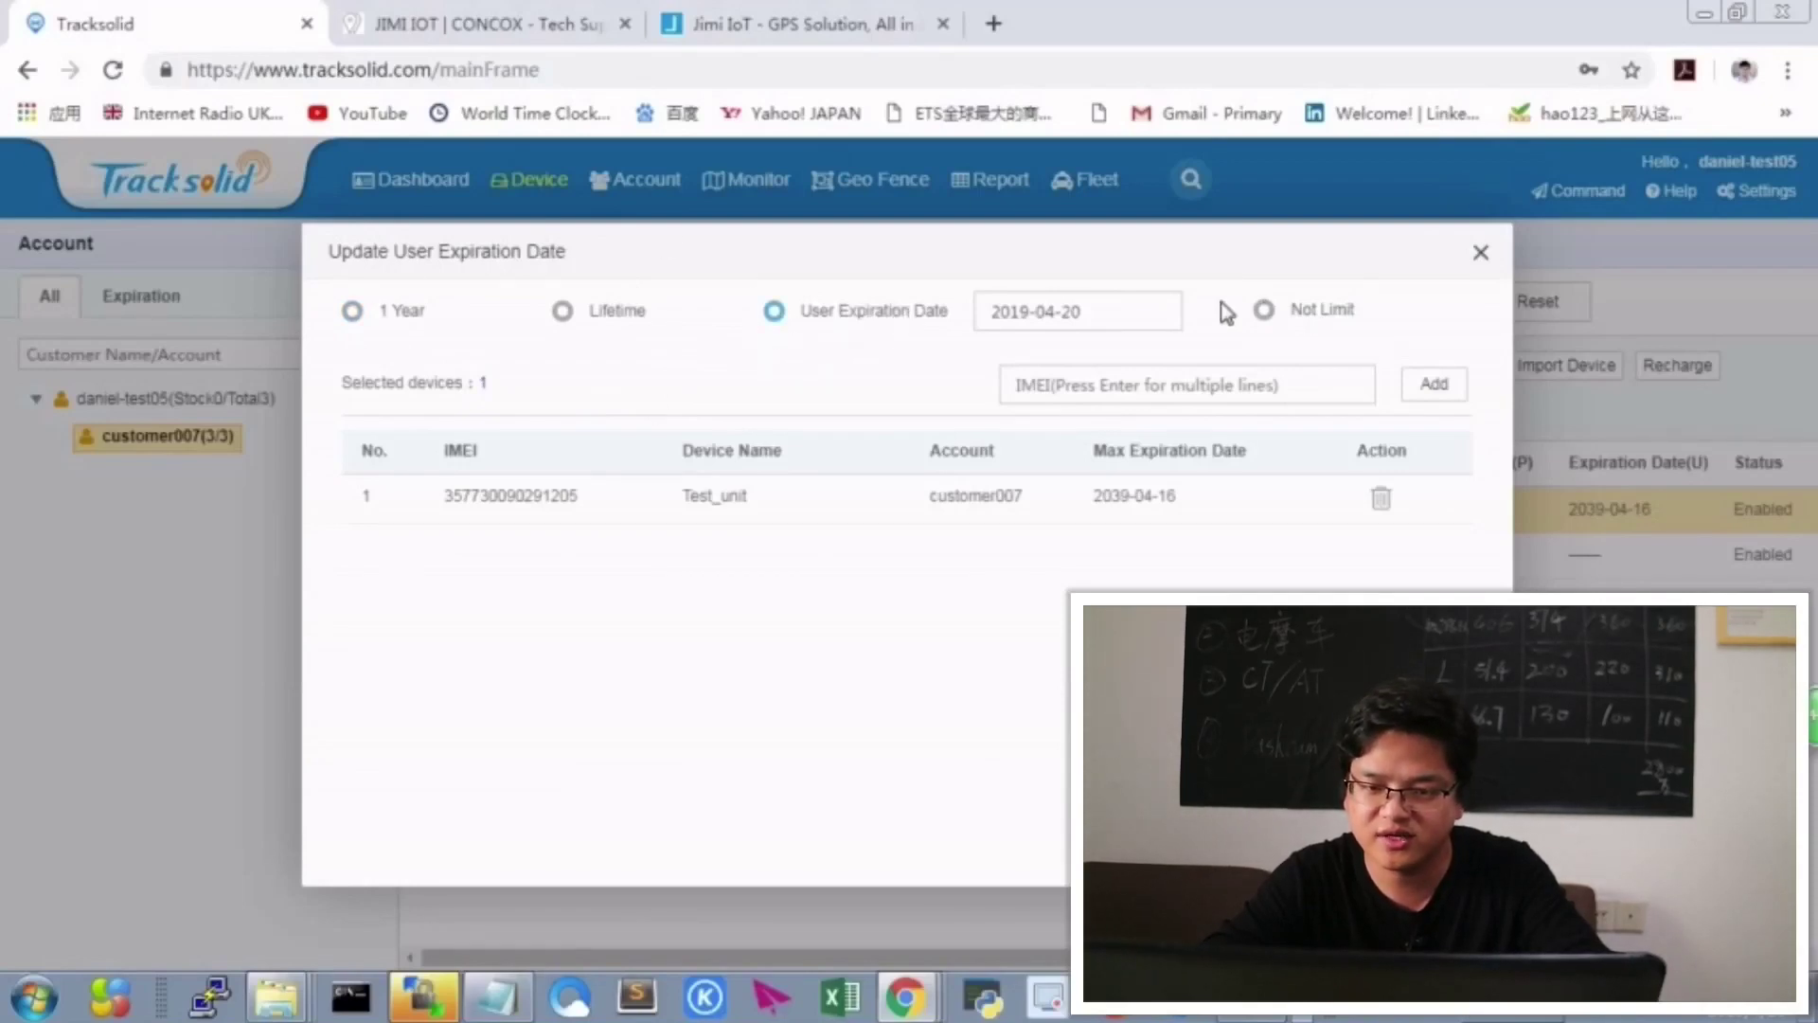
pyautogui.click(1112, 320)
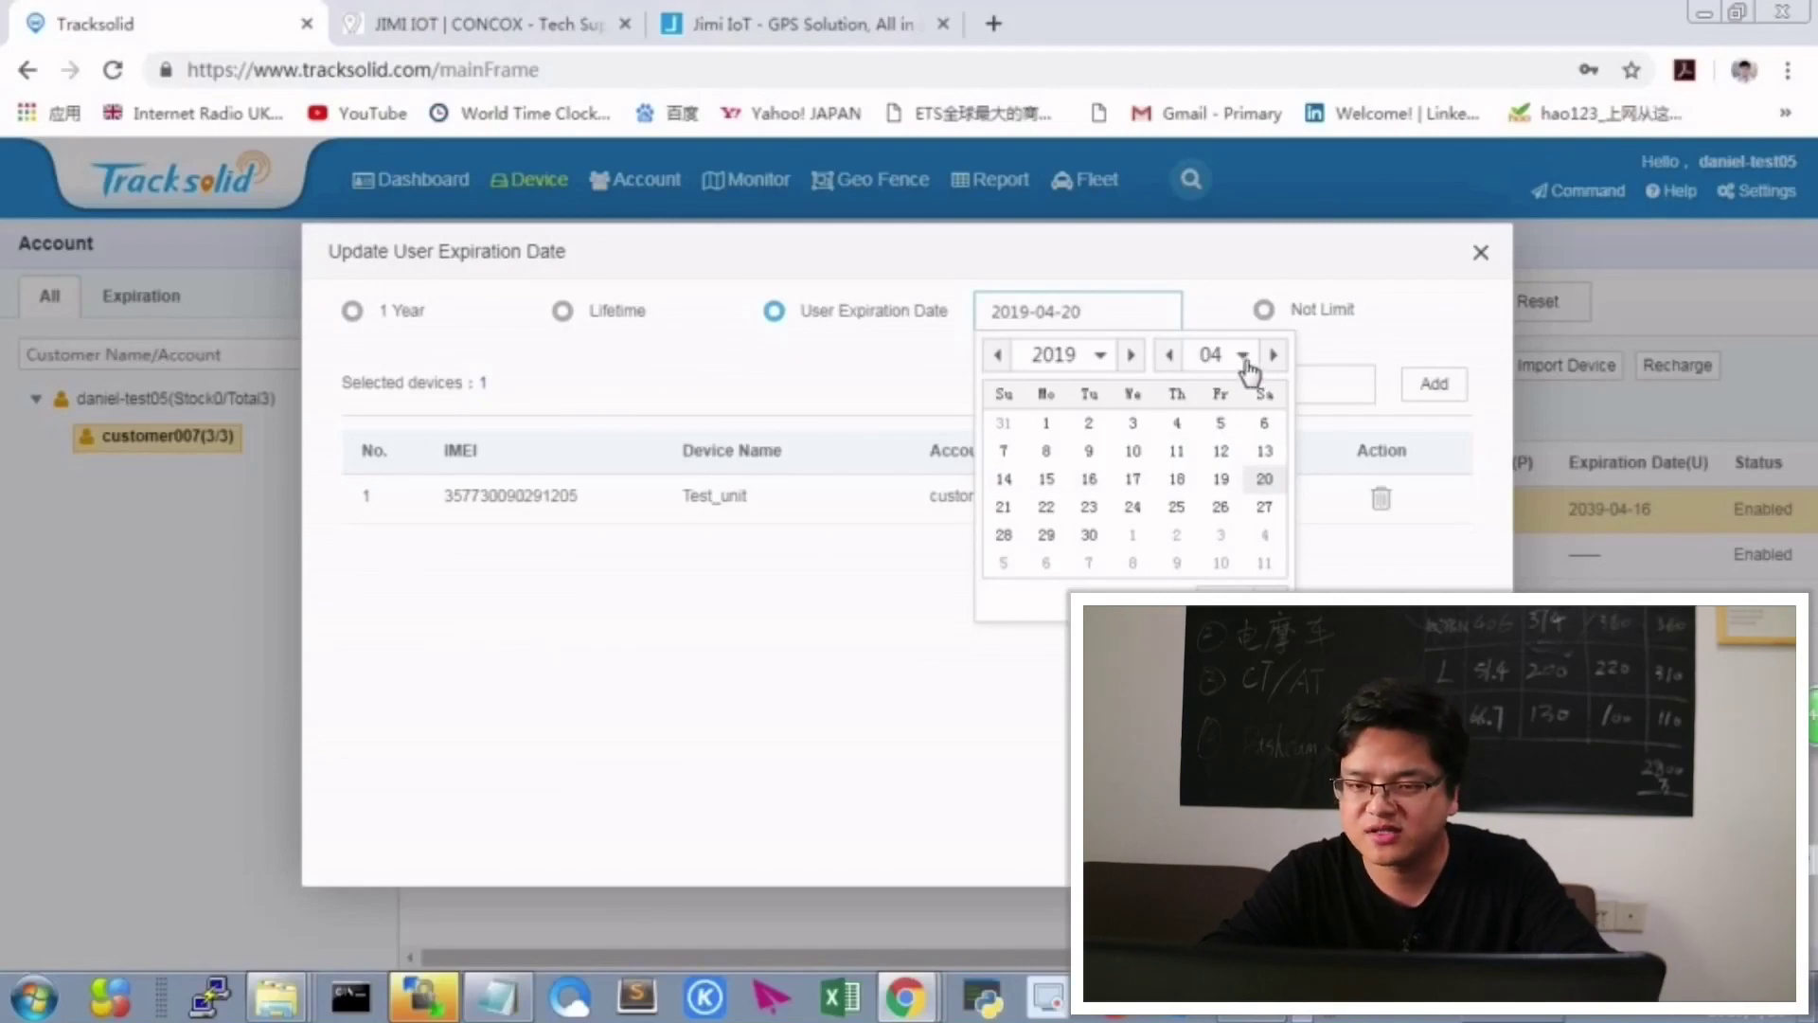
pyautogui.click(1245, 358)
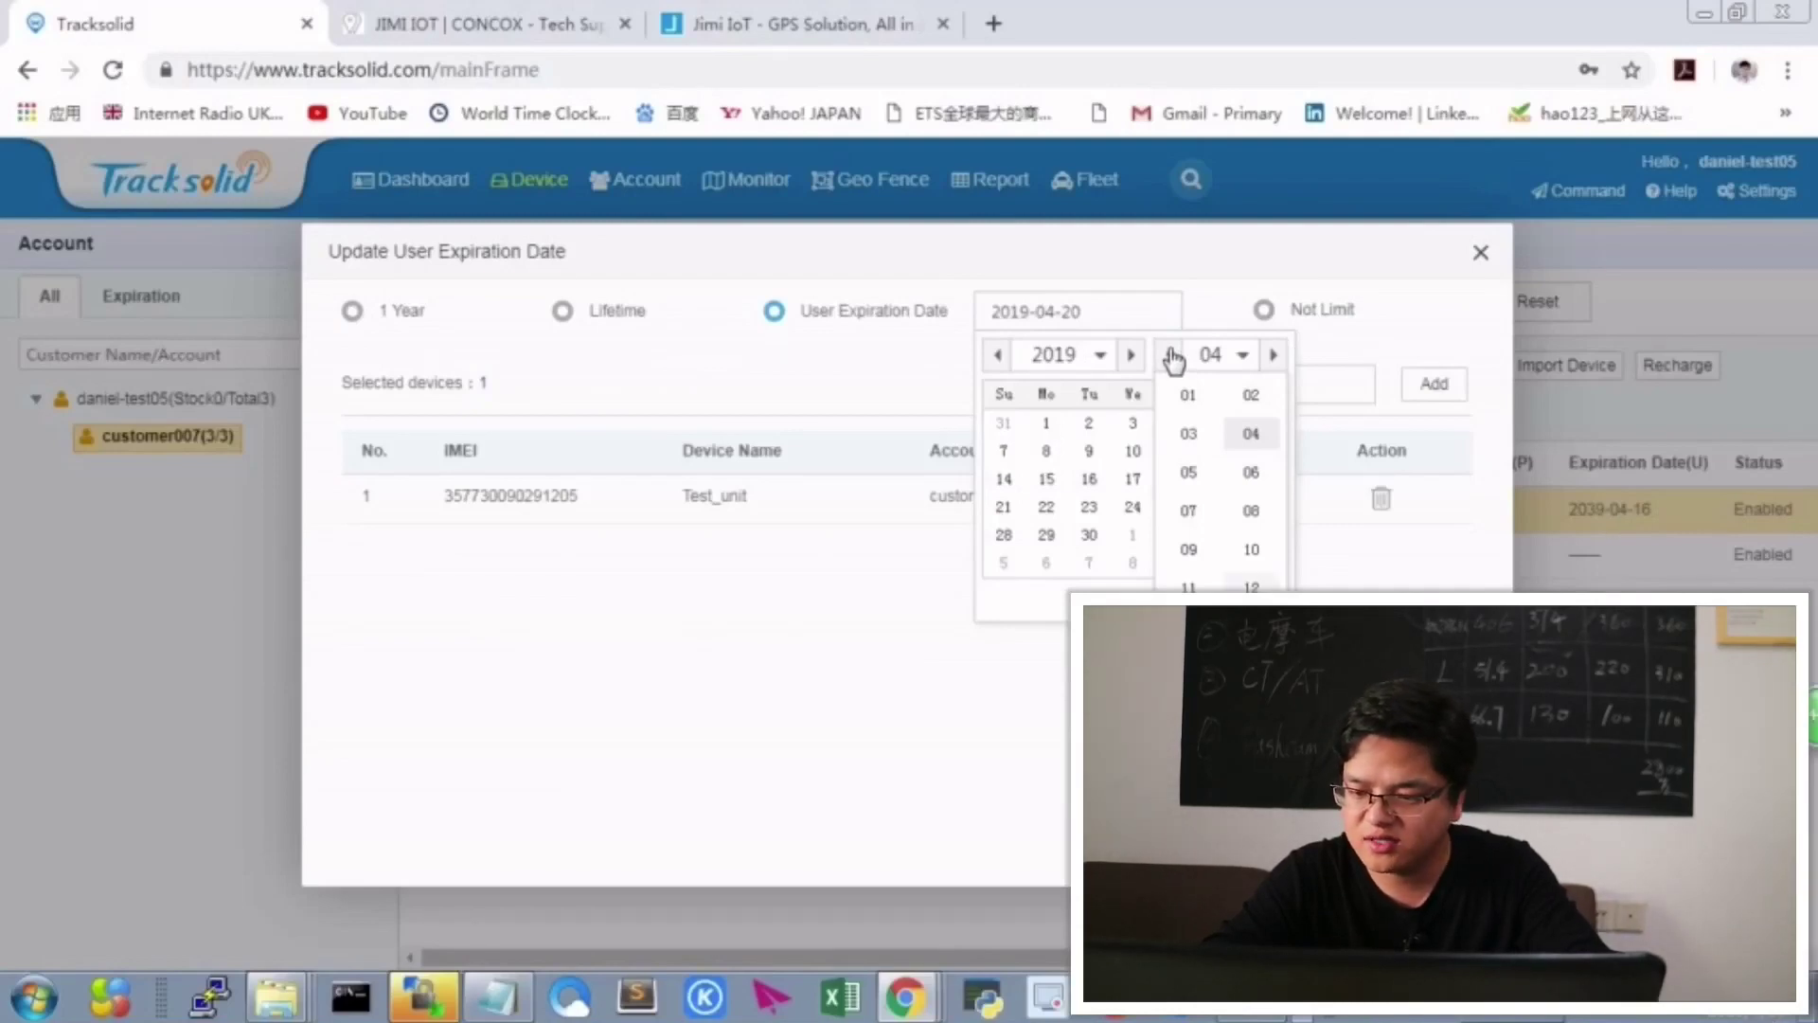
pyautogui.click(1160, 312)
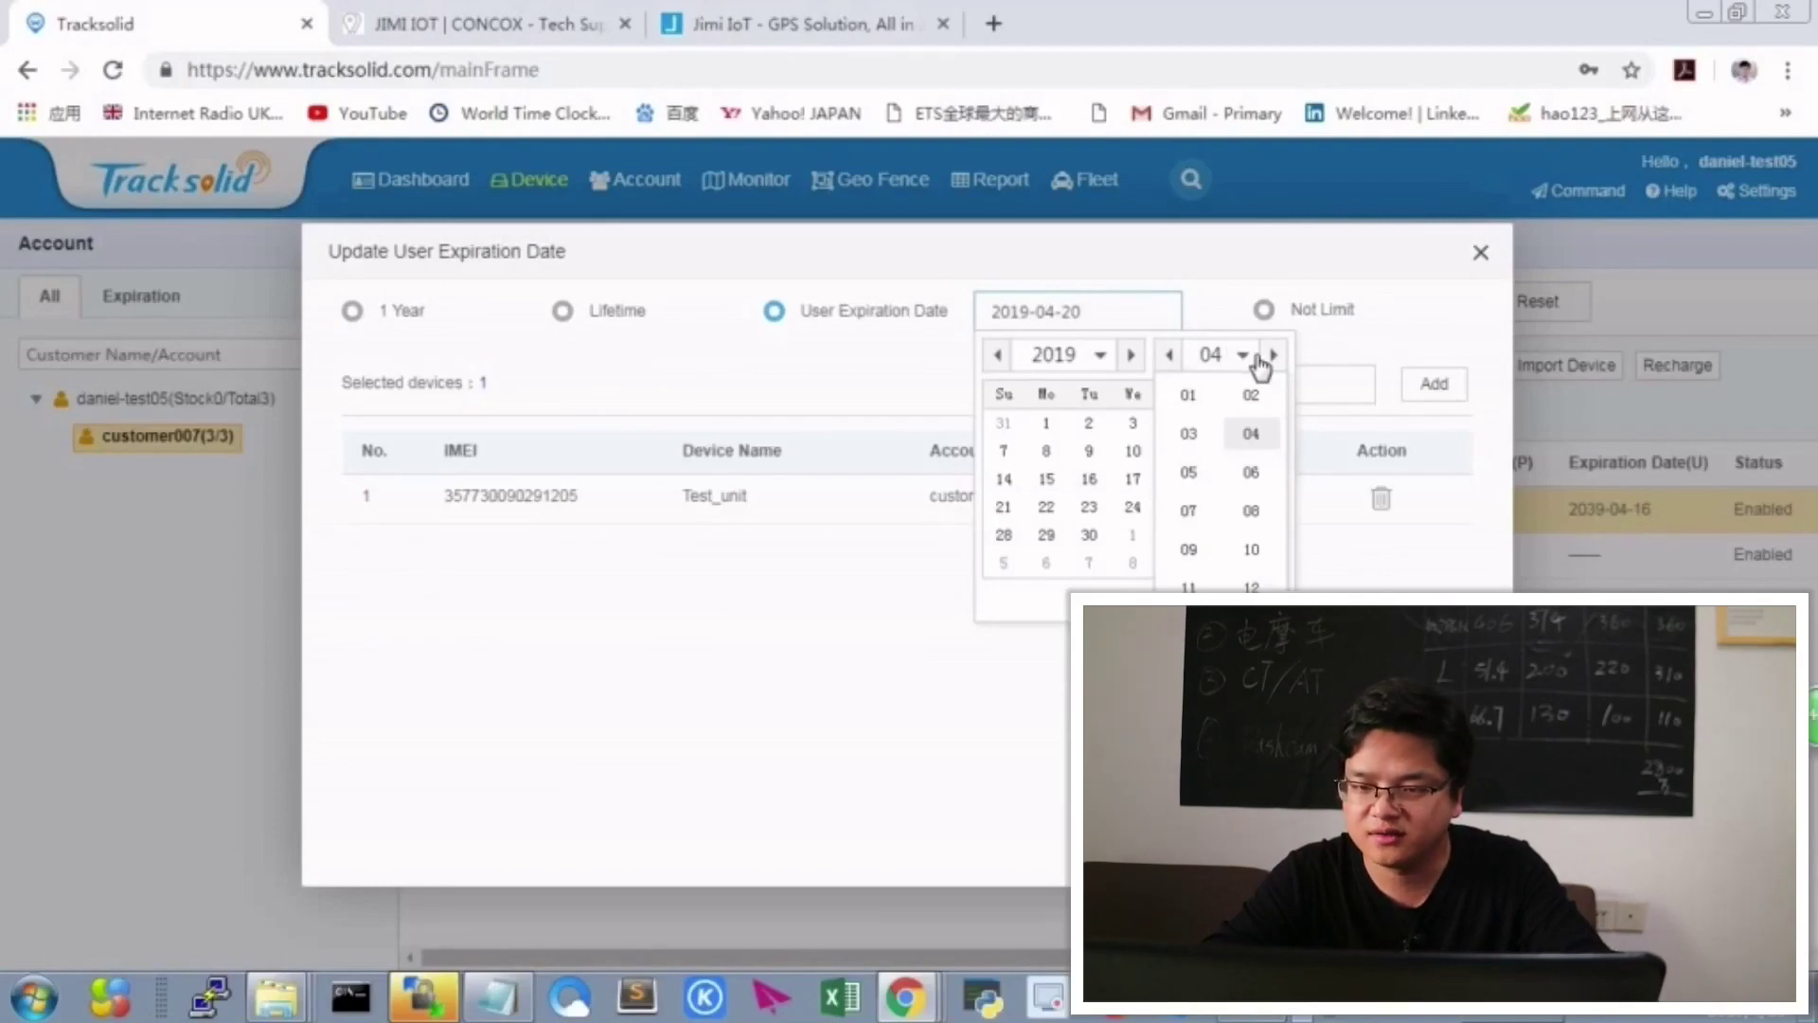
pyautogui.click(1253, 369)
pyautogui.click(1275, 357)
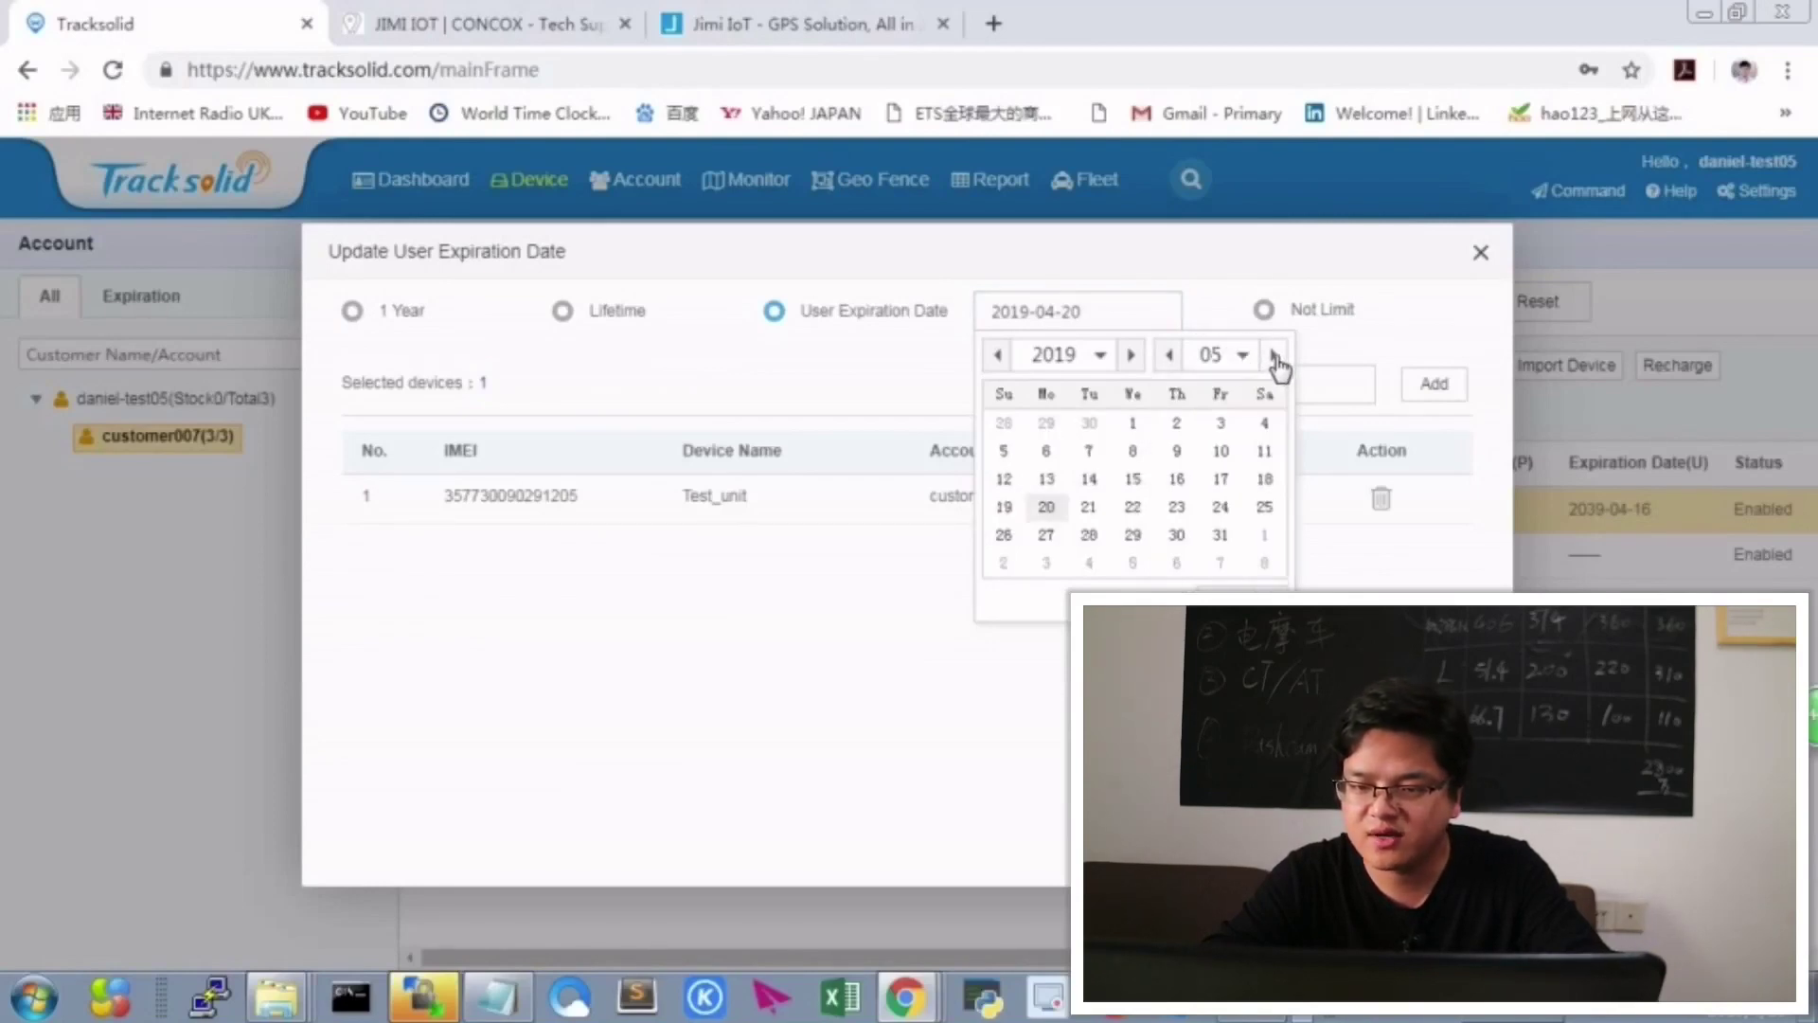
pyautogui.click(1277, 357)
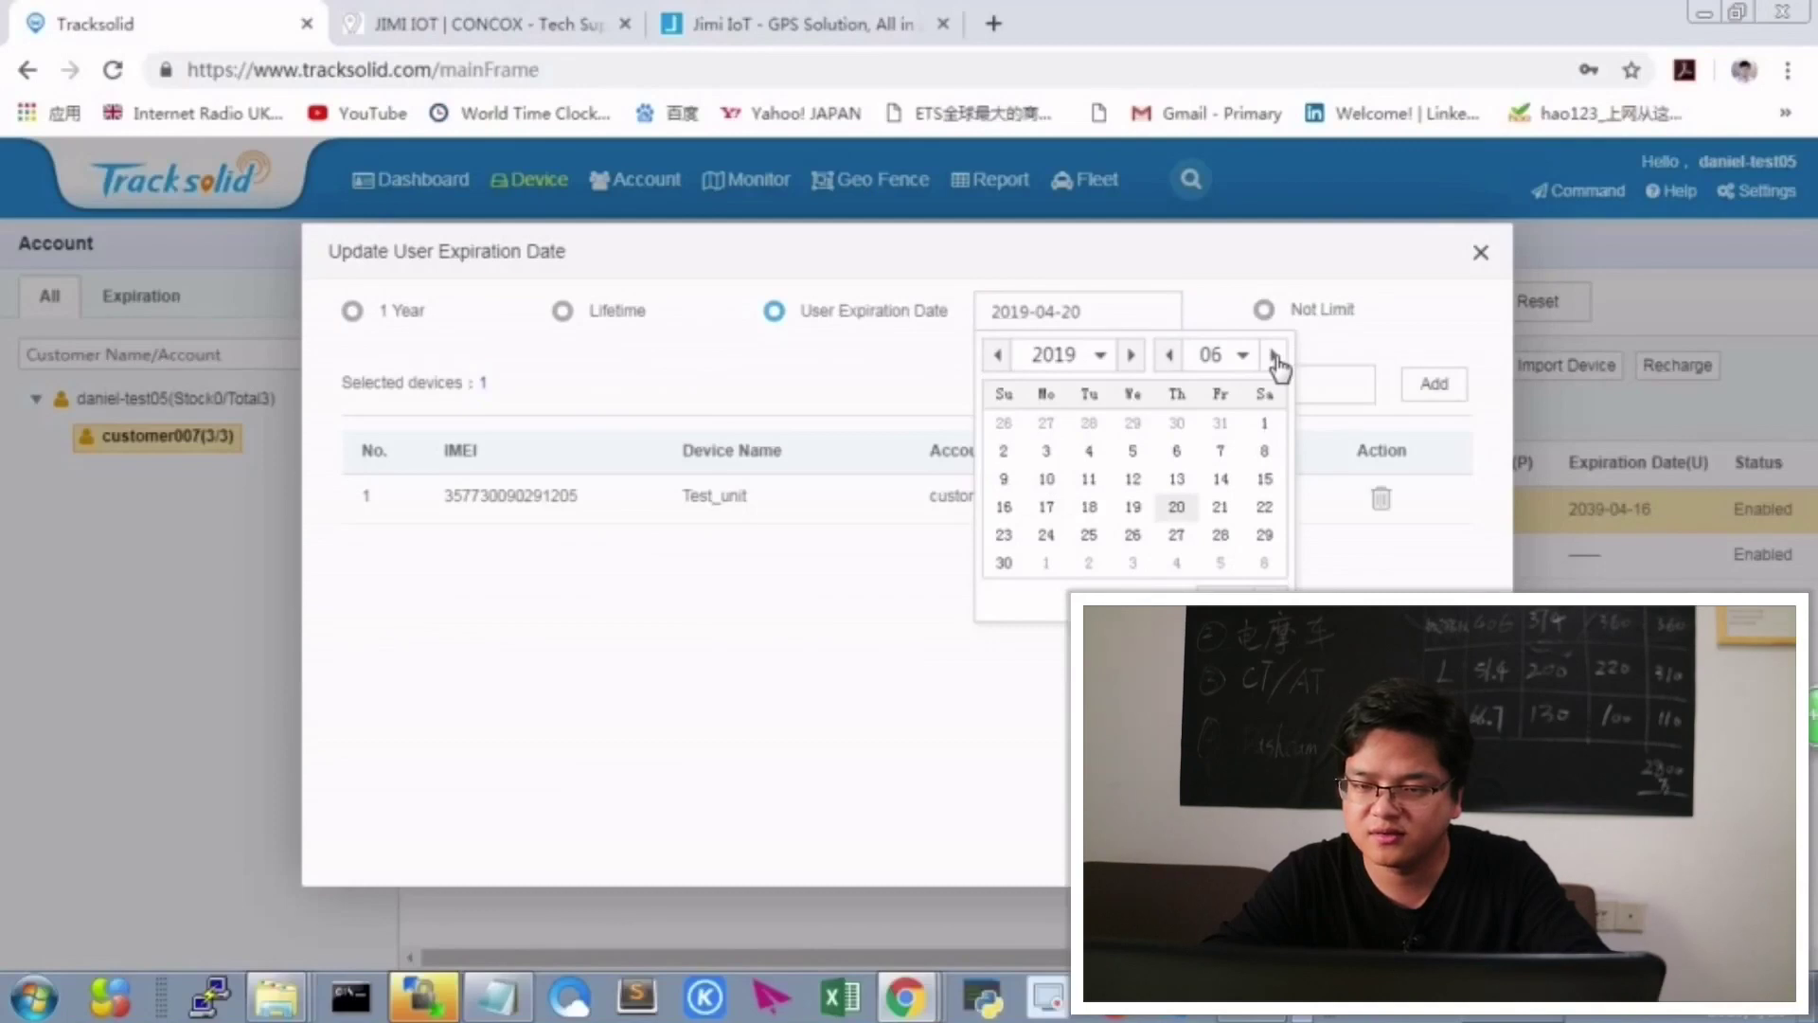
pyautogui.click(1277, 357)
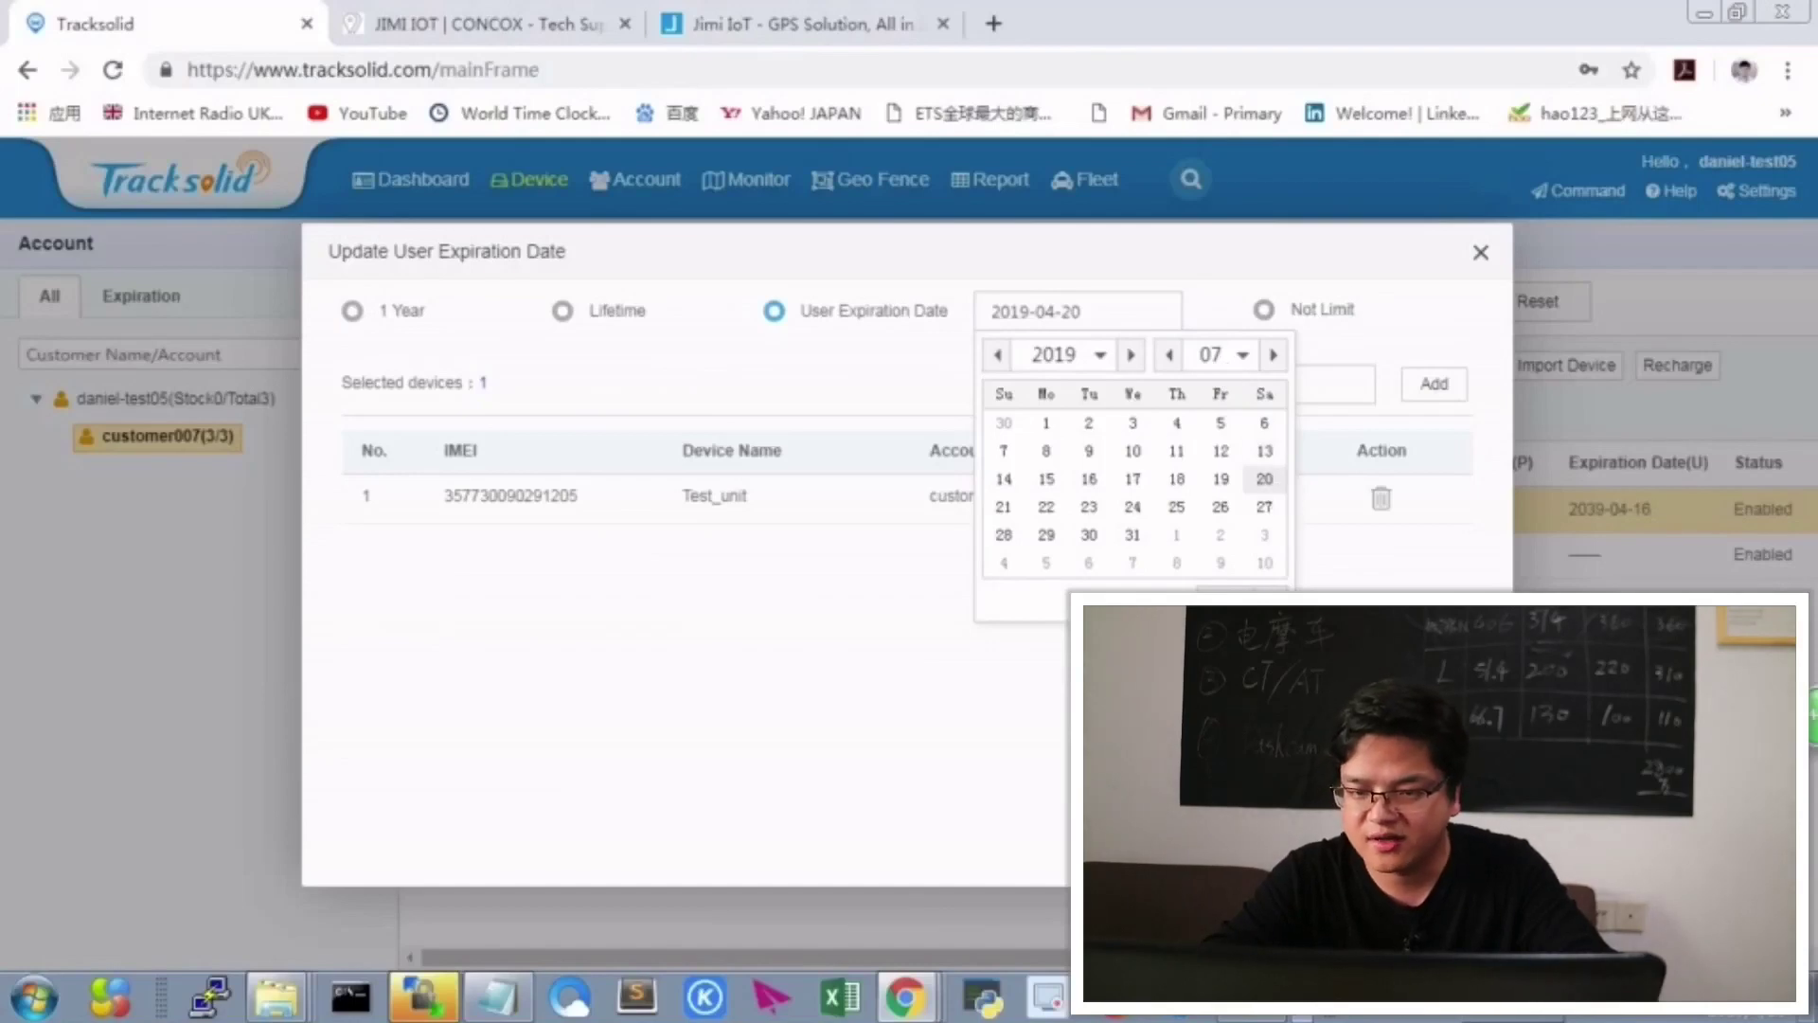
pyautogui.click(1264, 479)
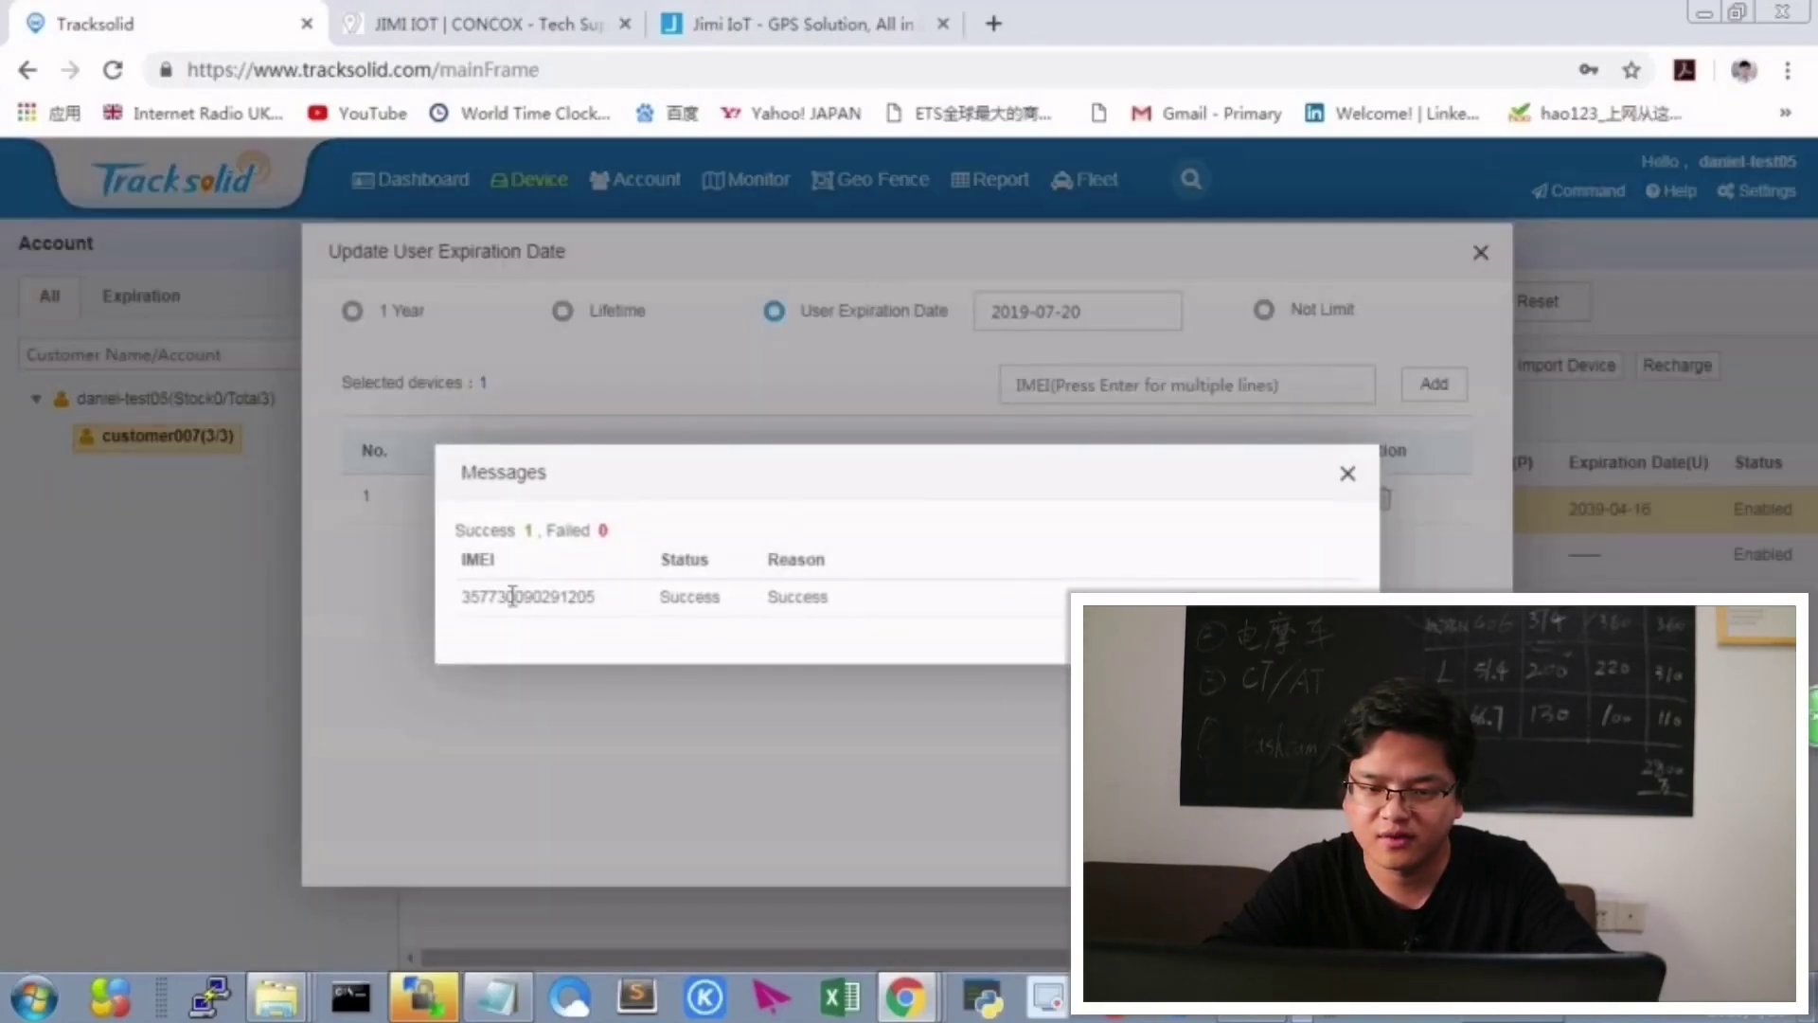
# Review the success message for Test_unit's IMEI and dismiss the update results report
pyautogui.moveTo(512, 598); pyautogui.dragTo(833, 608)
pyautogui.click(1109, 554)
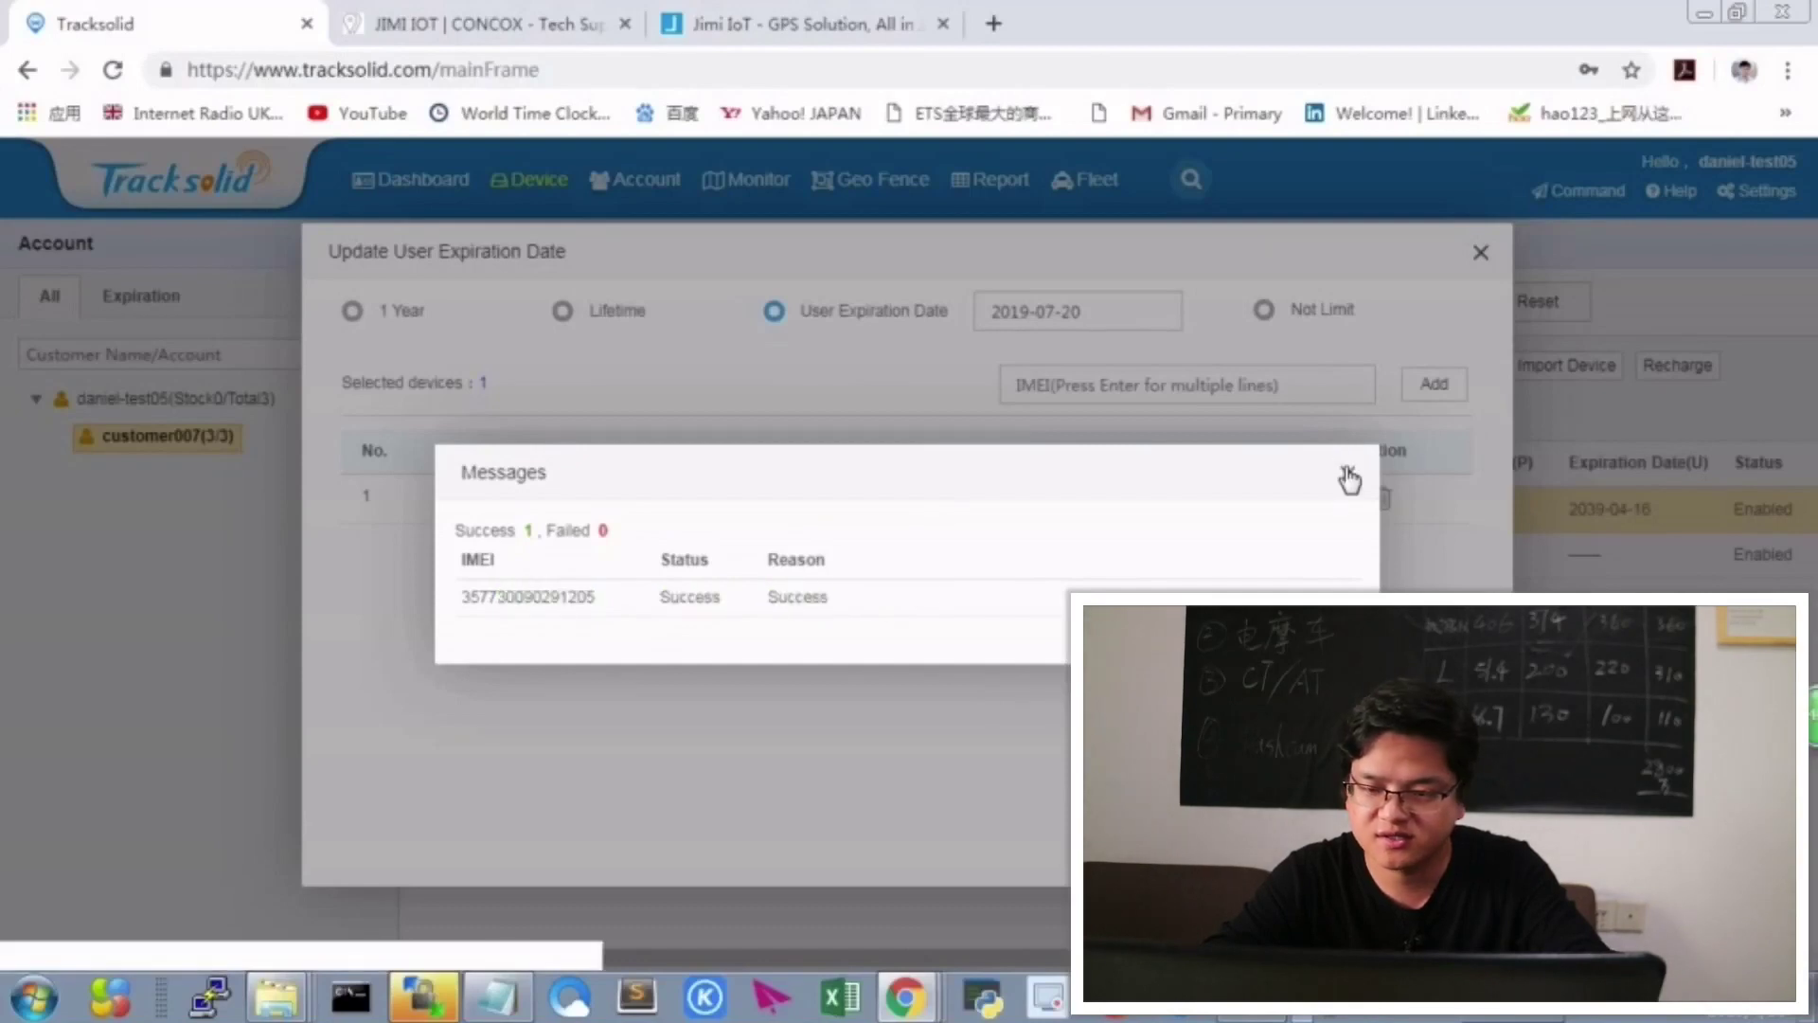
pyautogui.click(1349, 475)
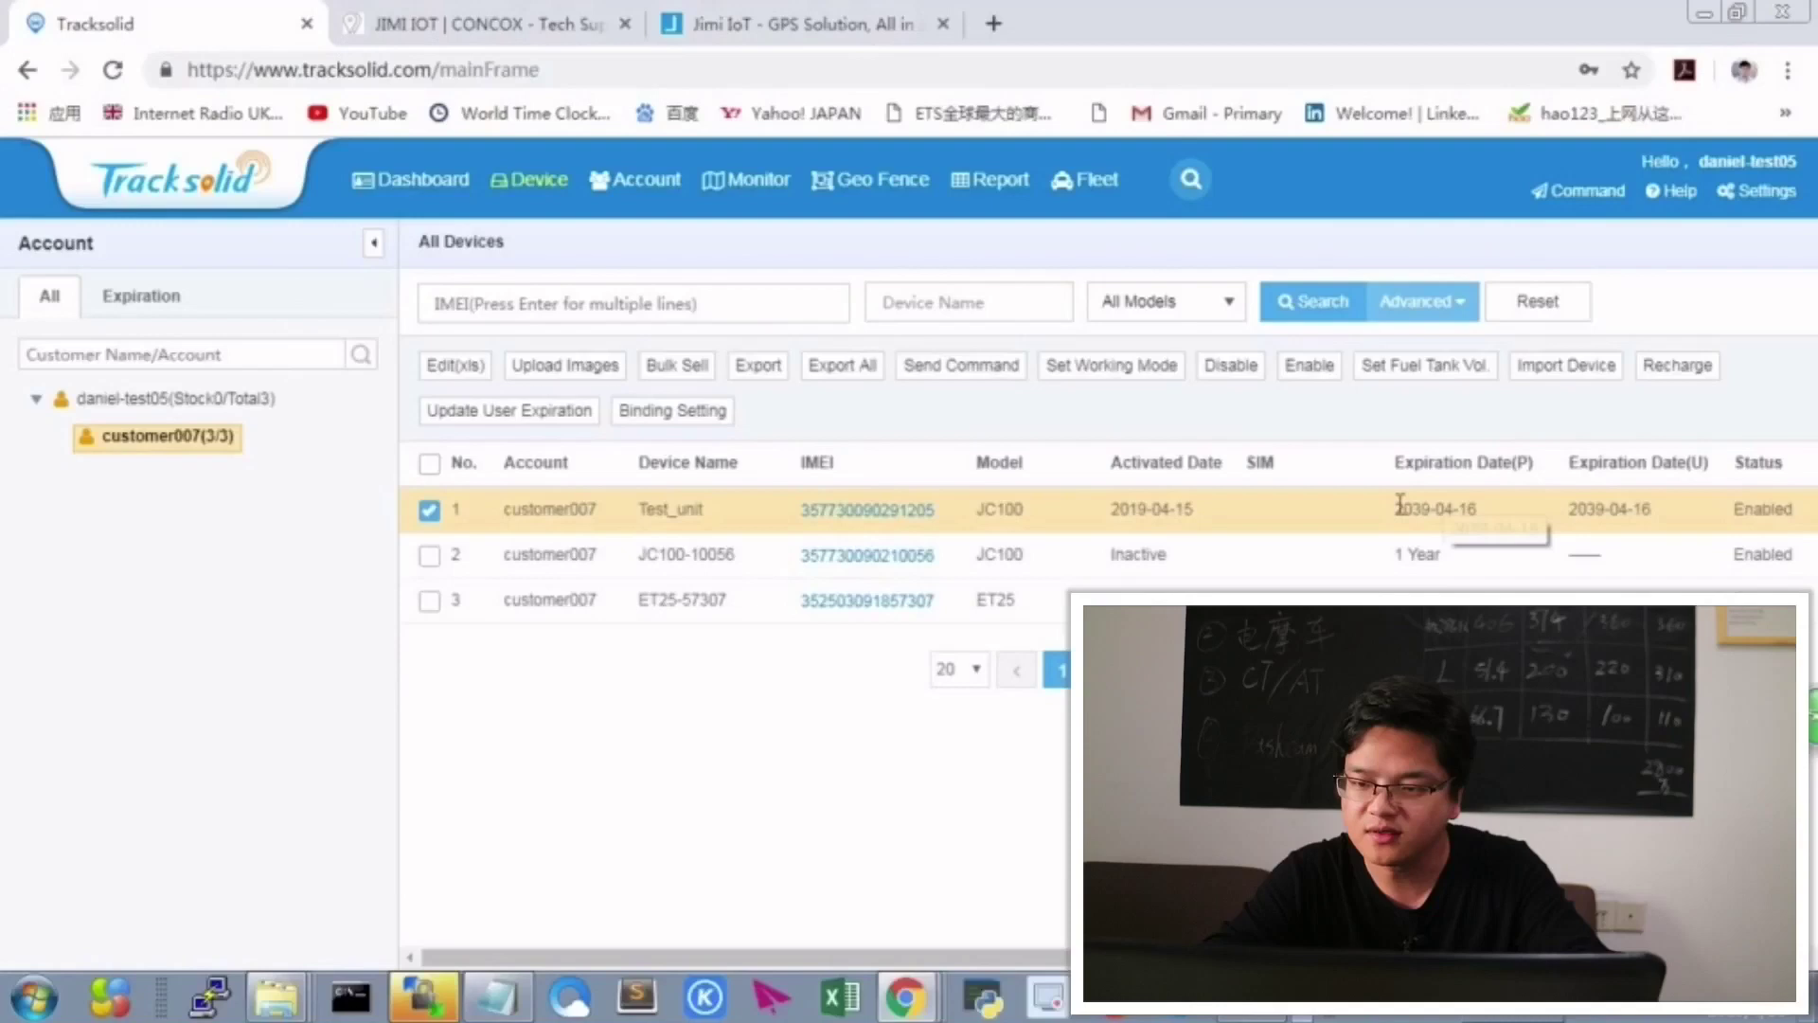
# Reload the device list and verify Test_unit's user expiration date now reads 2019-07-20
pyautogui.click(113, 69)
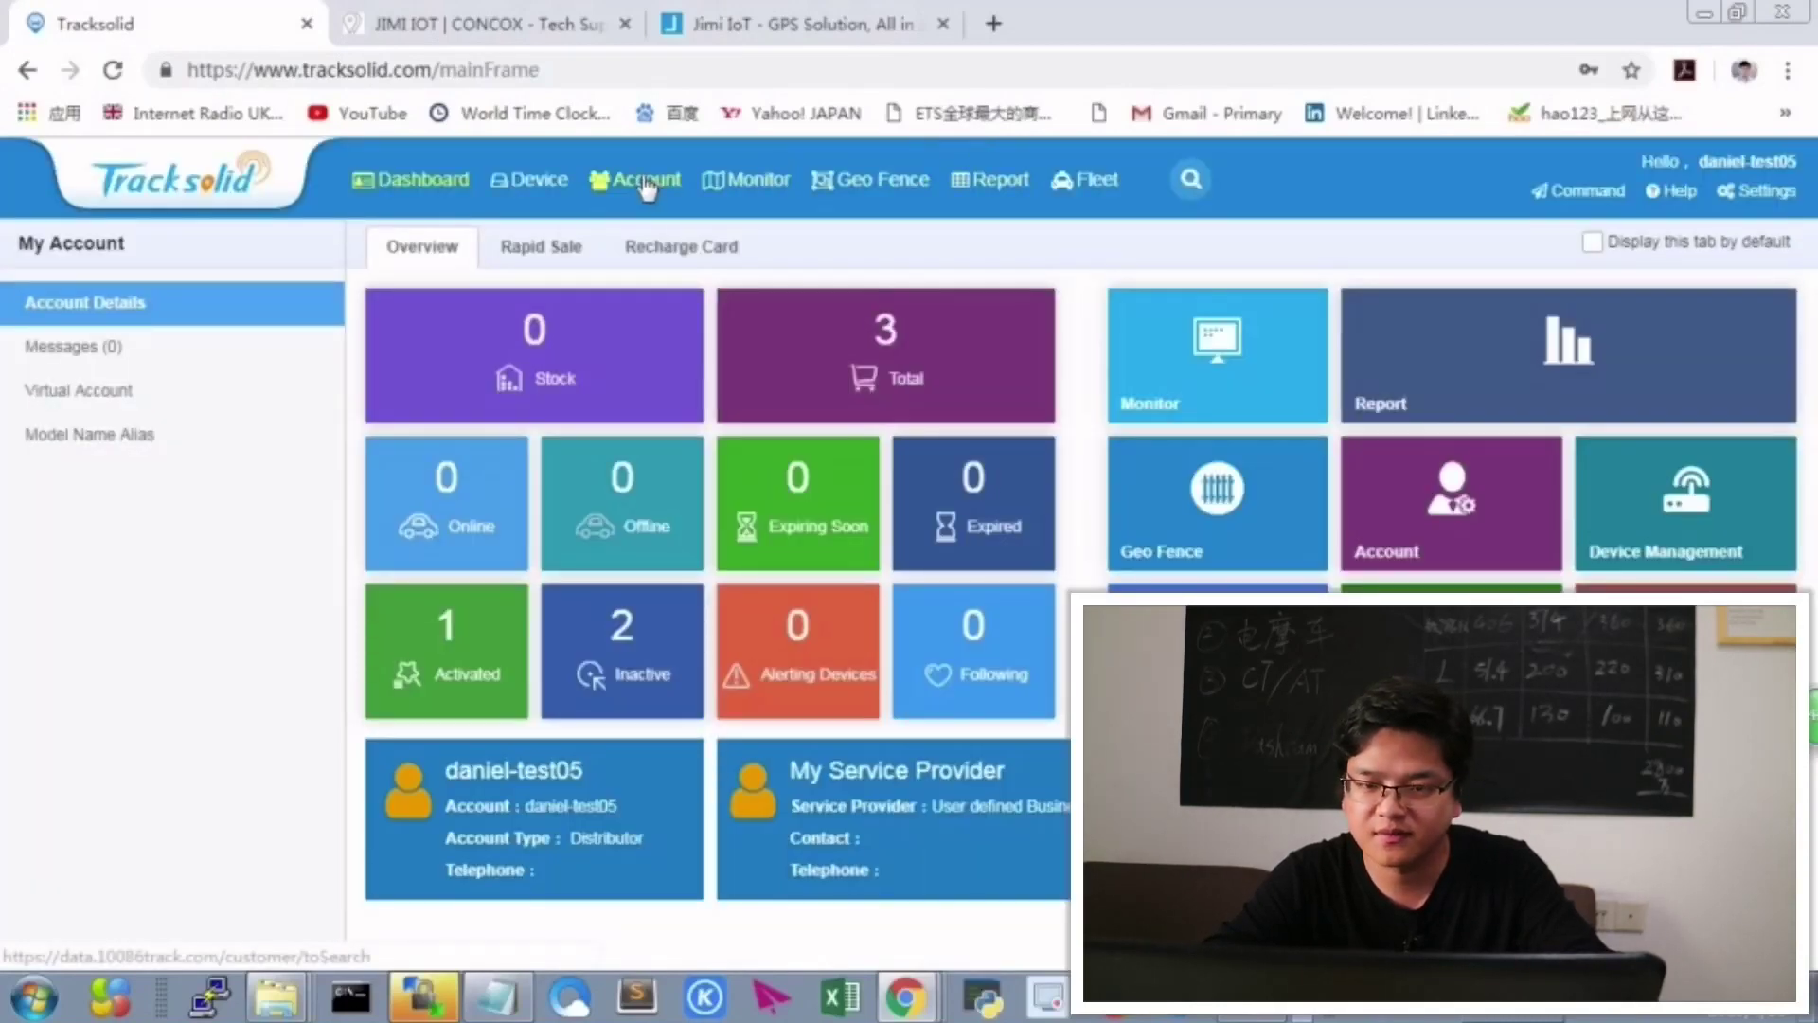
pyautogui.click(512, 185)
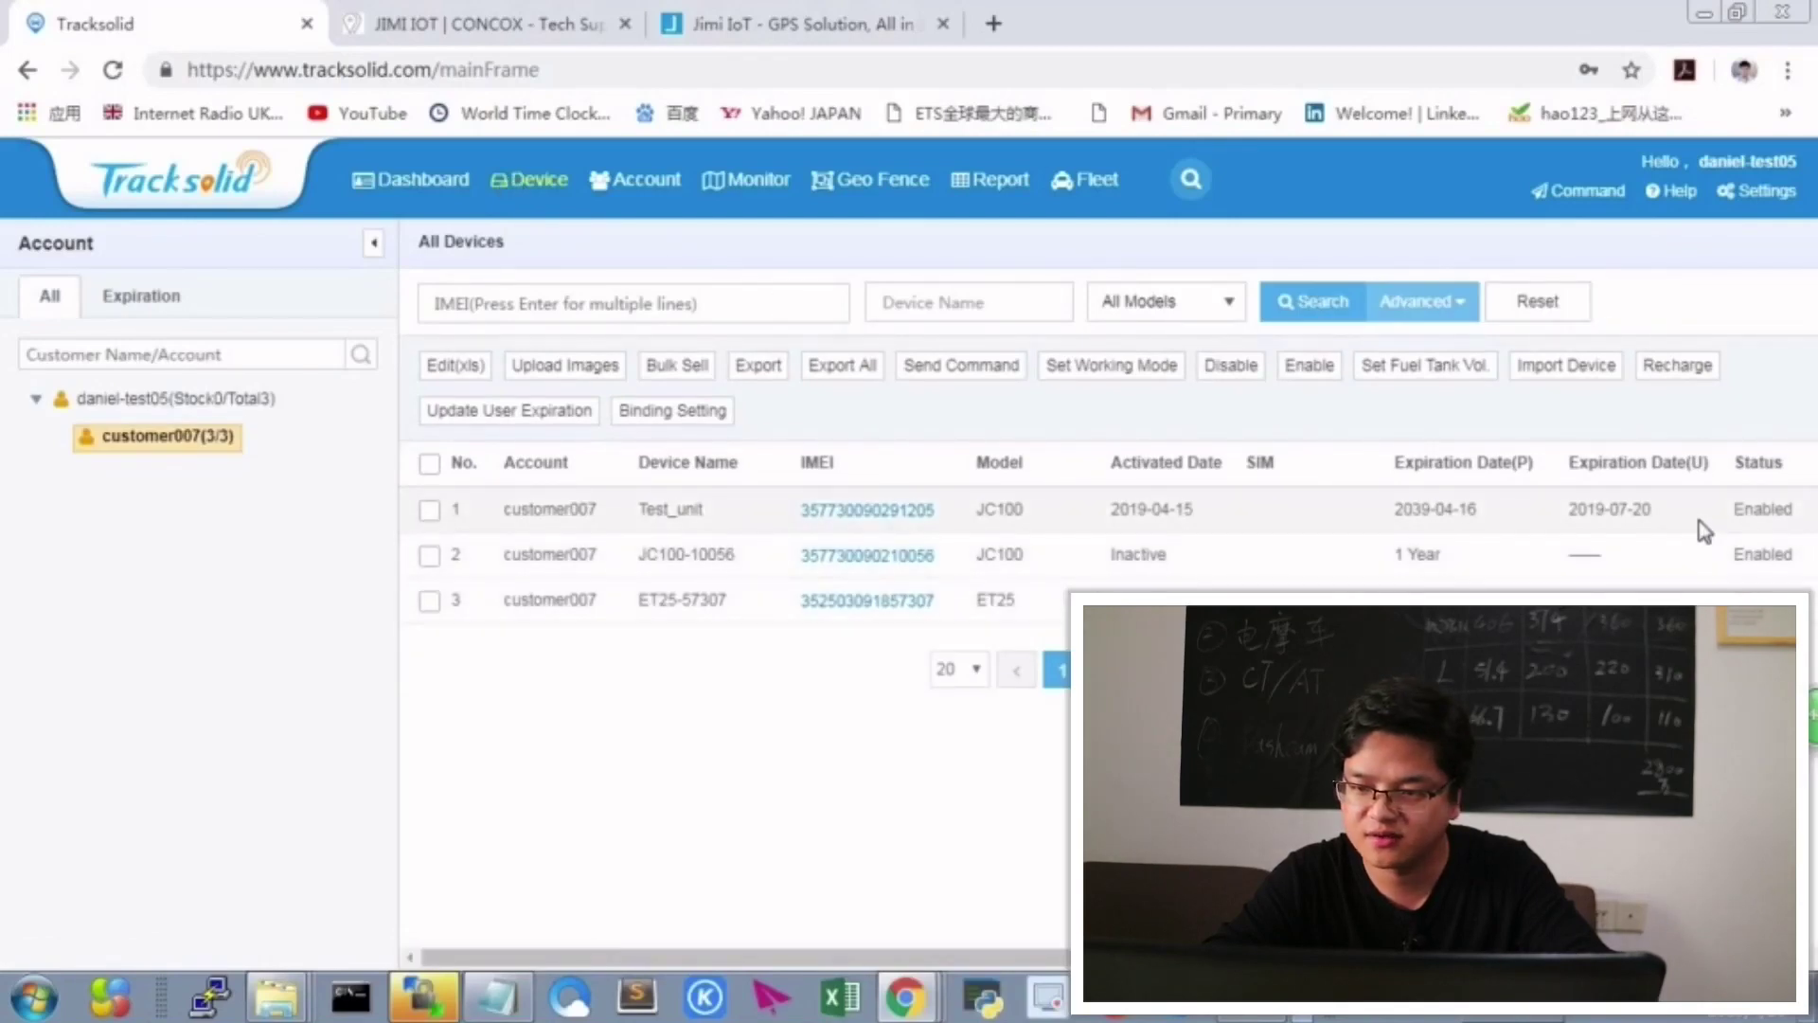
pyautogui.moveTo(1651, 509); pyautogui.dragTo(1571, 506)
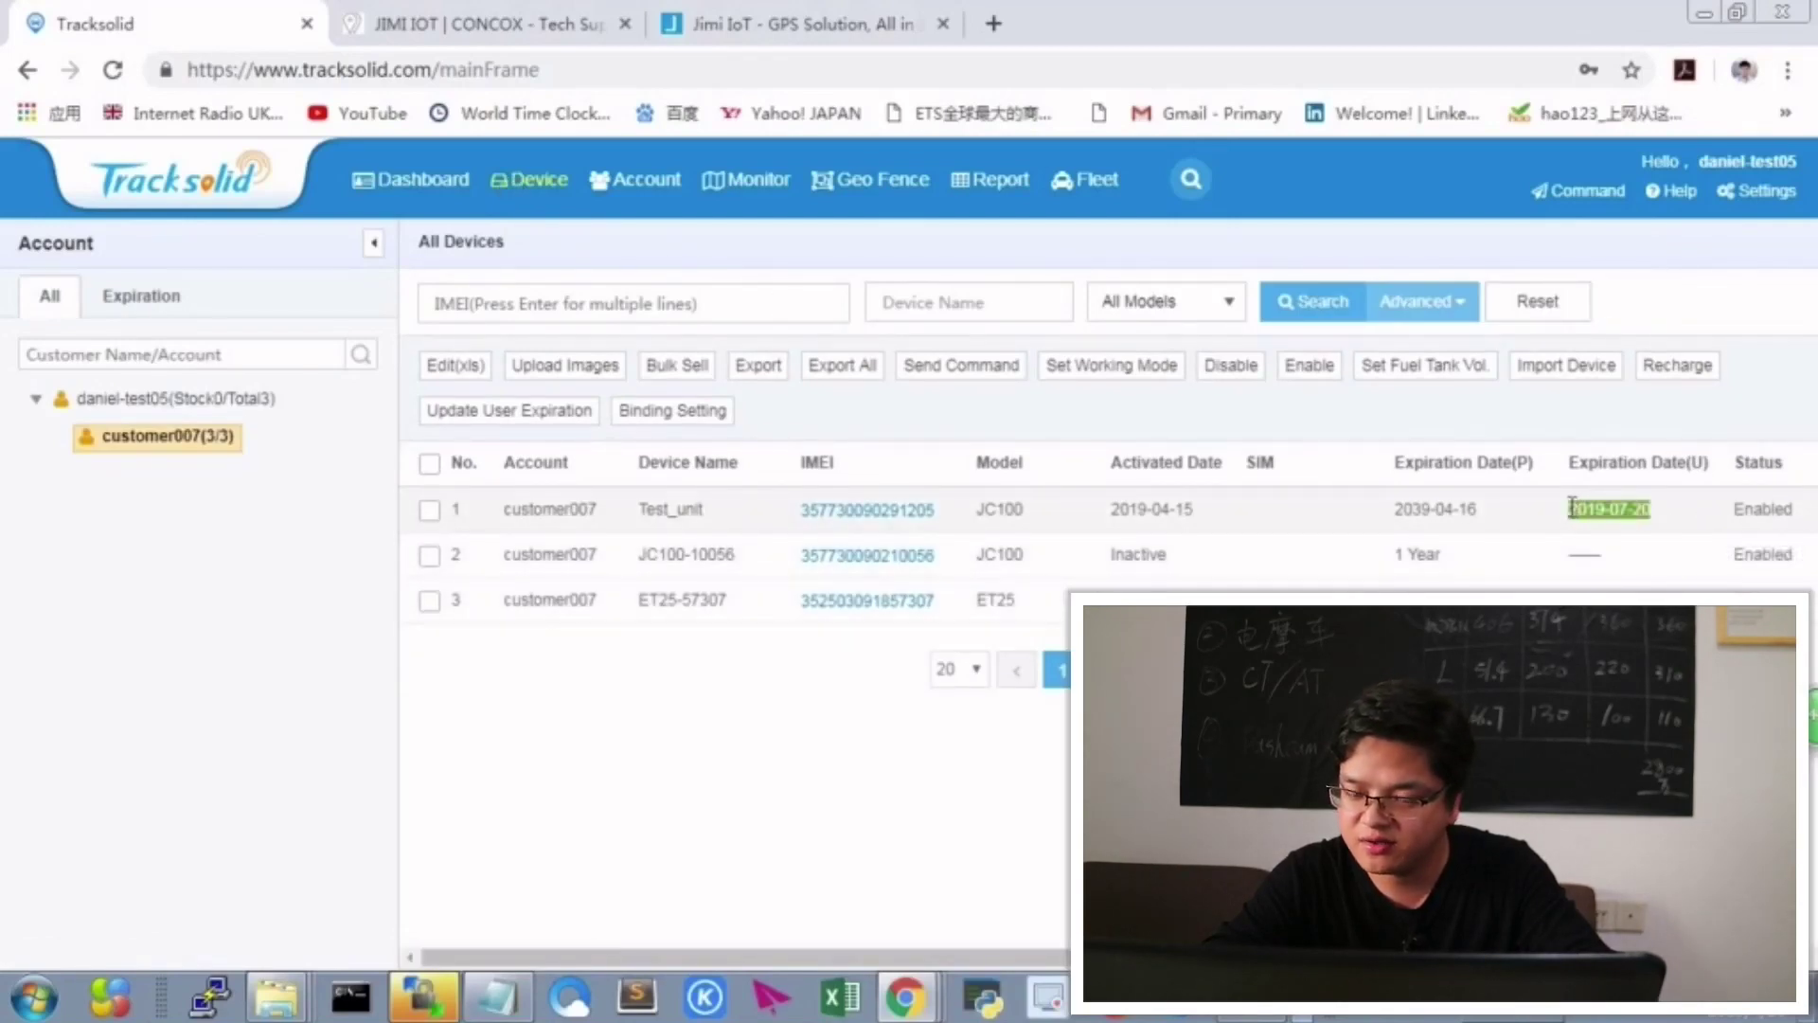
pyautogui.click(504, 494)
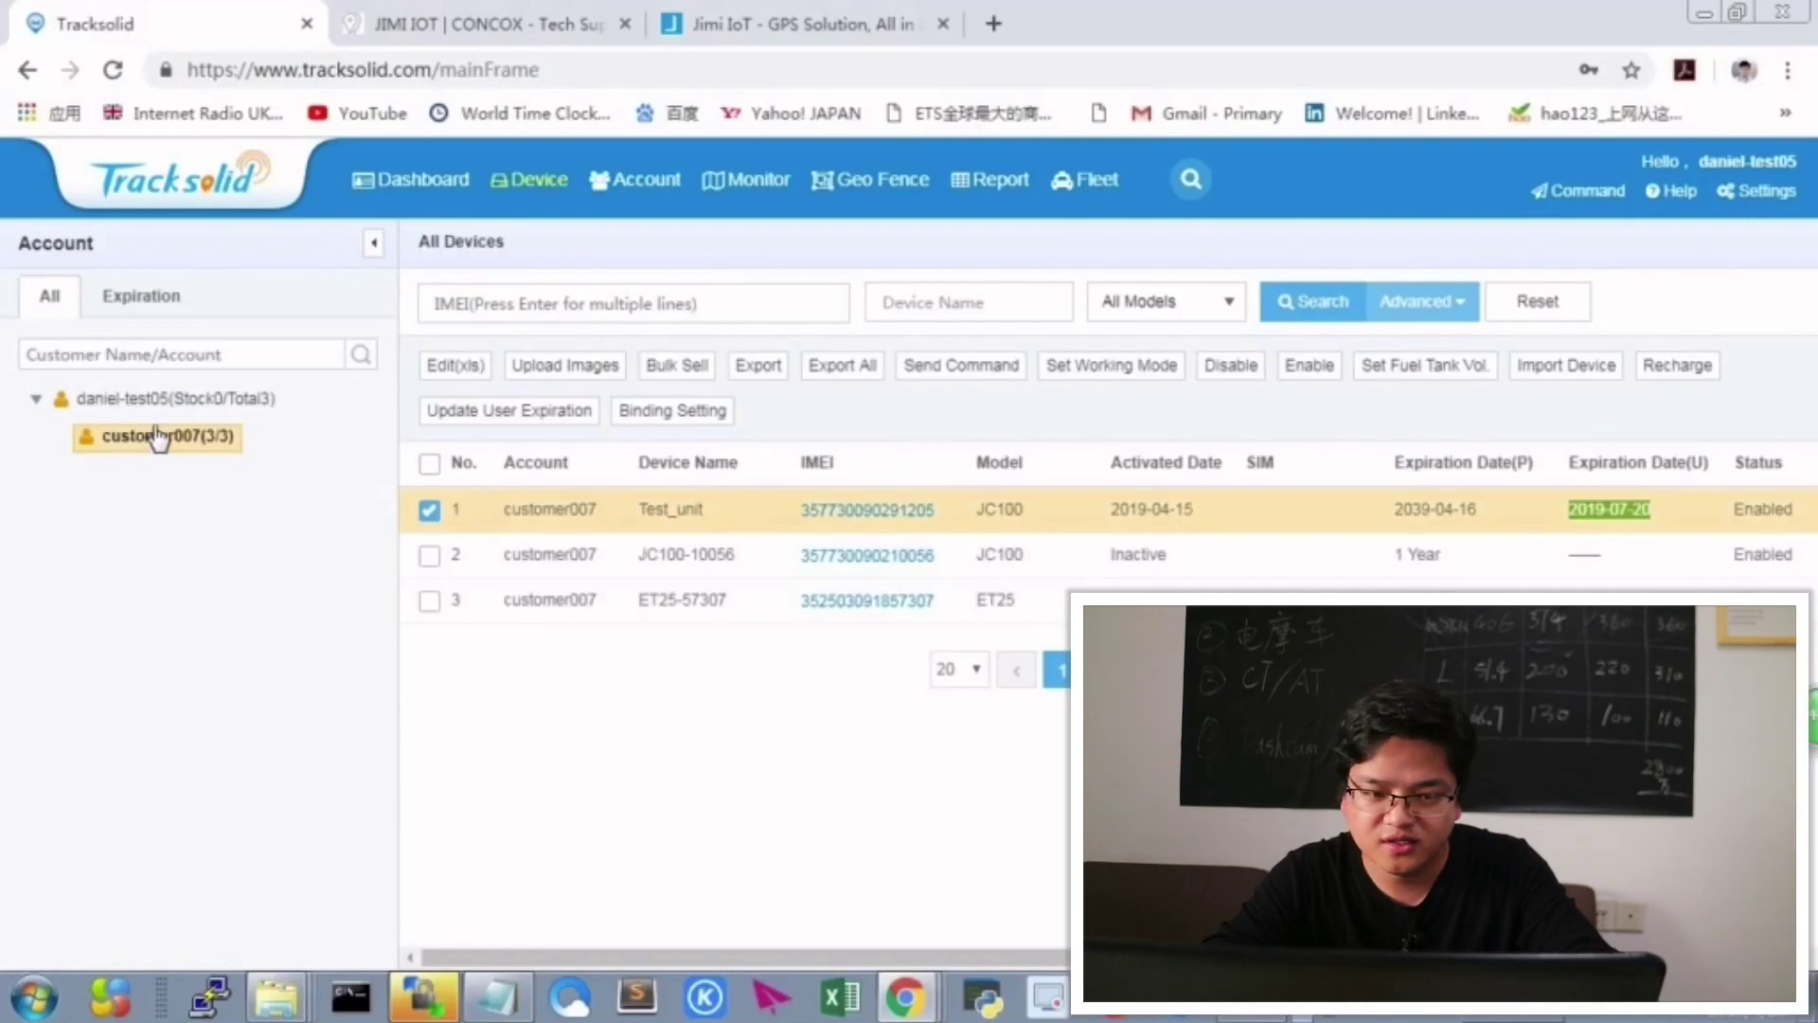
pyautogui.click(1572, 512)
pyautogui.moveTo(1573, 508); pyautogui.dragTo(1663, 508)
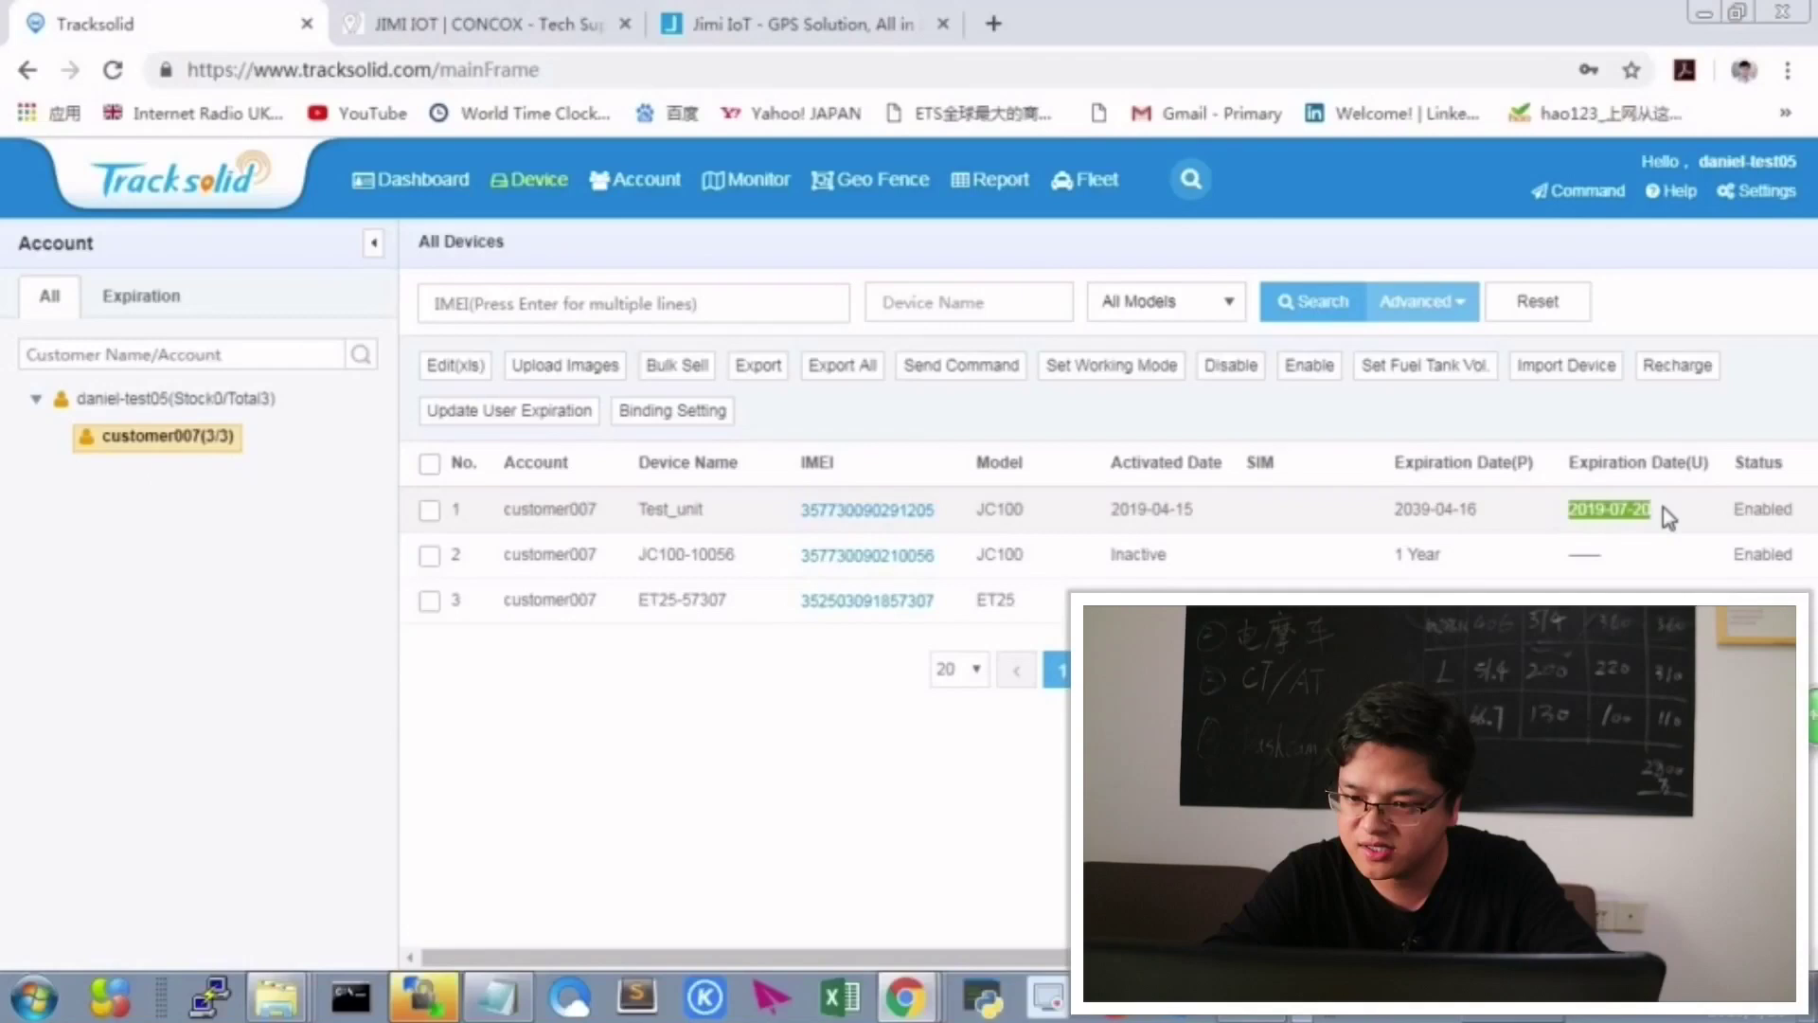
pyautogui.click(1634, 509)
pyautogui.tripleClick(1633, 509)
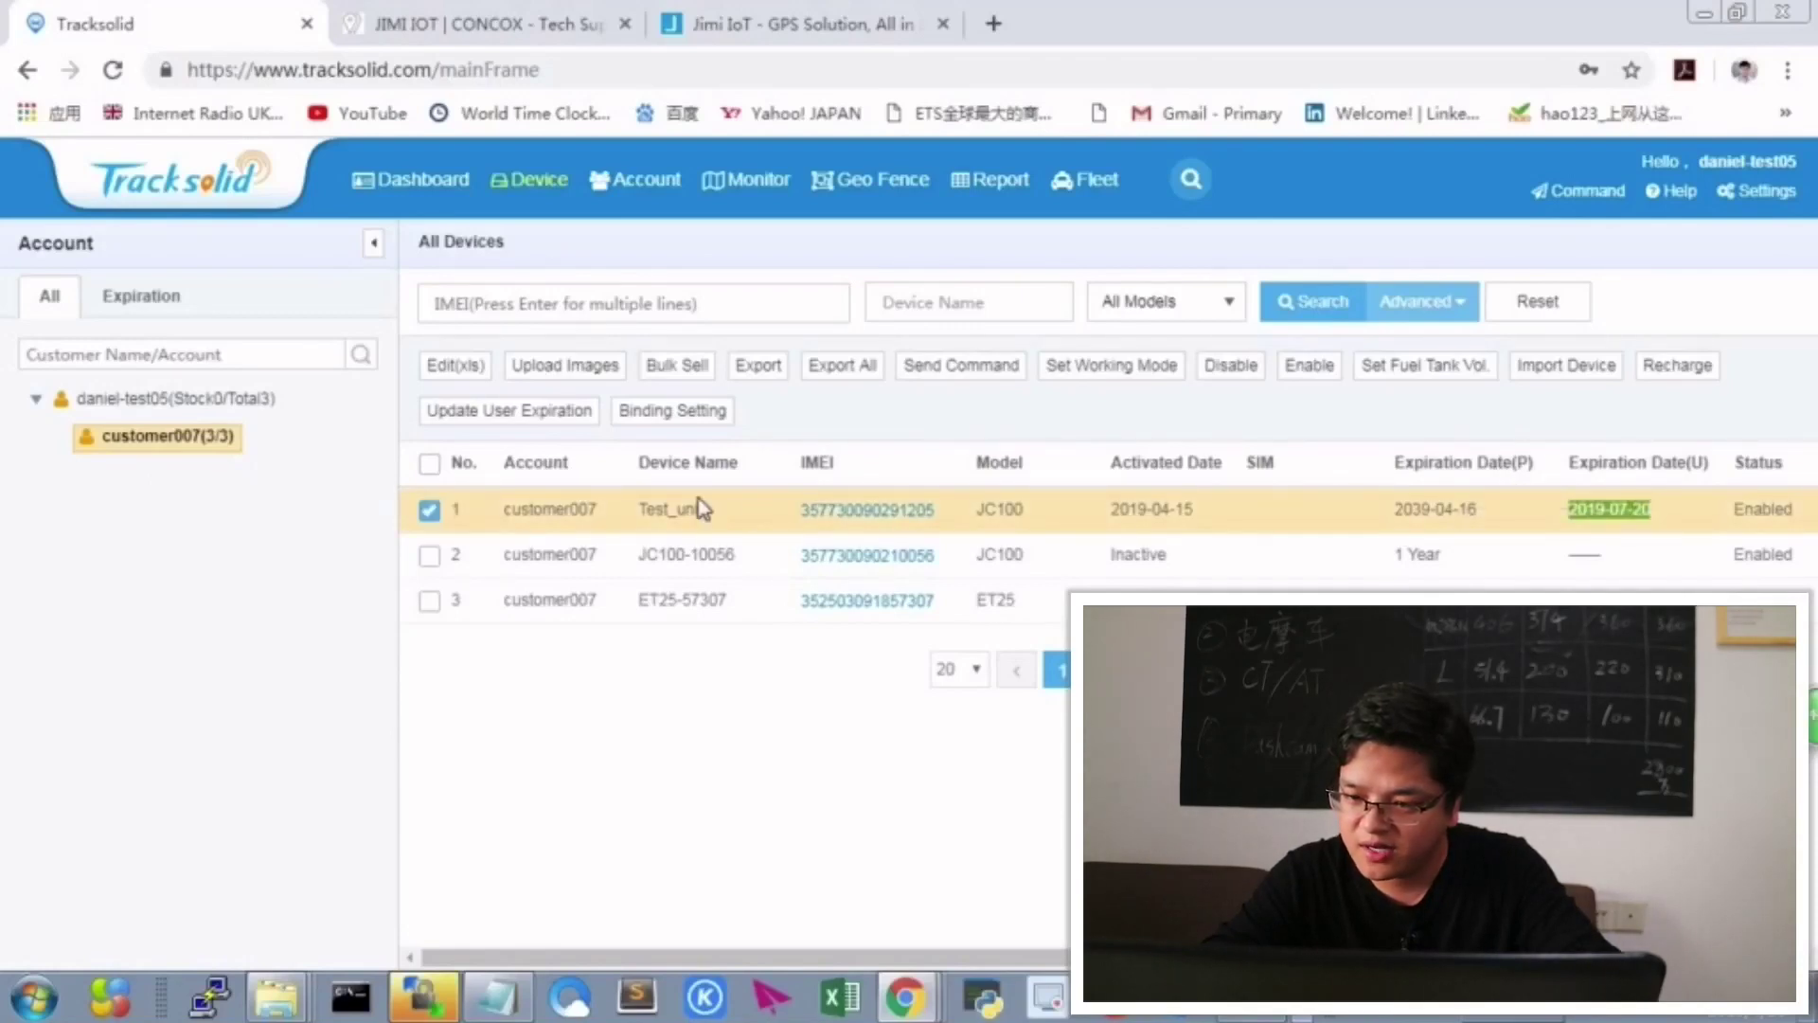
pyautogui.click(1630, 519)
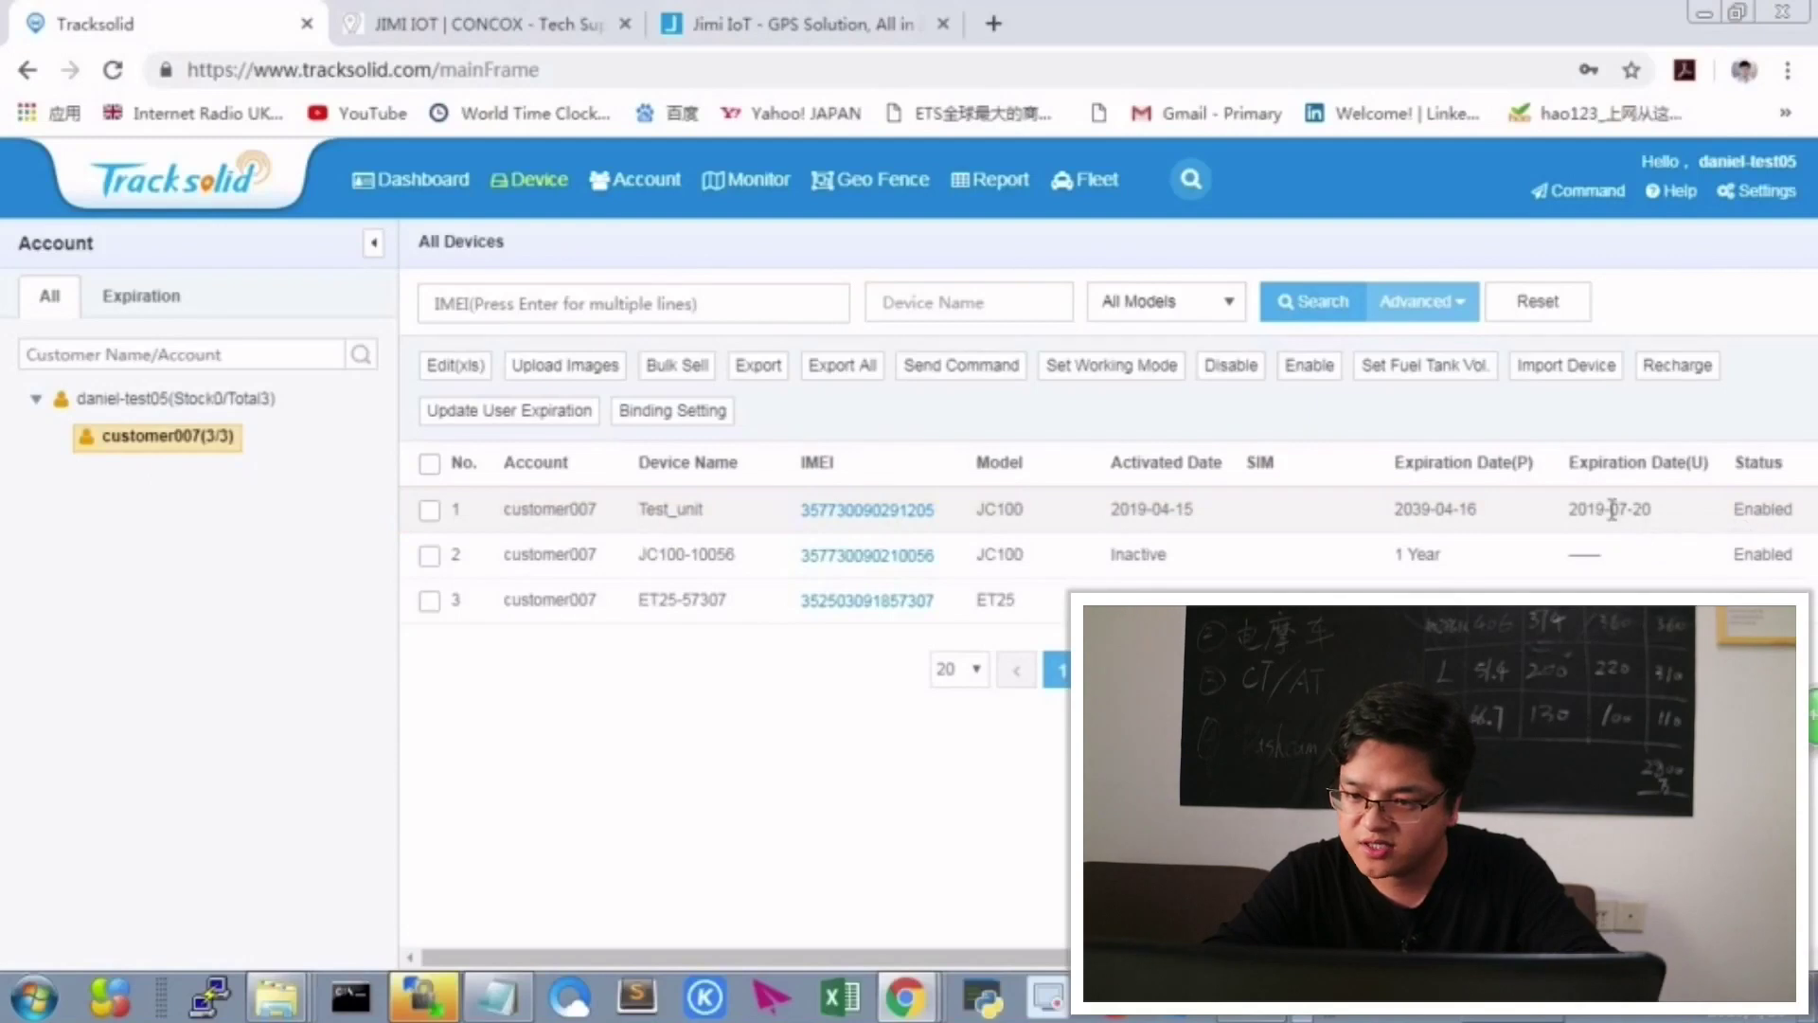
pyautogui.doubleClick(1659, 516)
pyautogui.click(1390, 522)
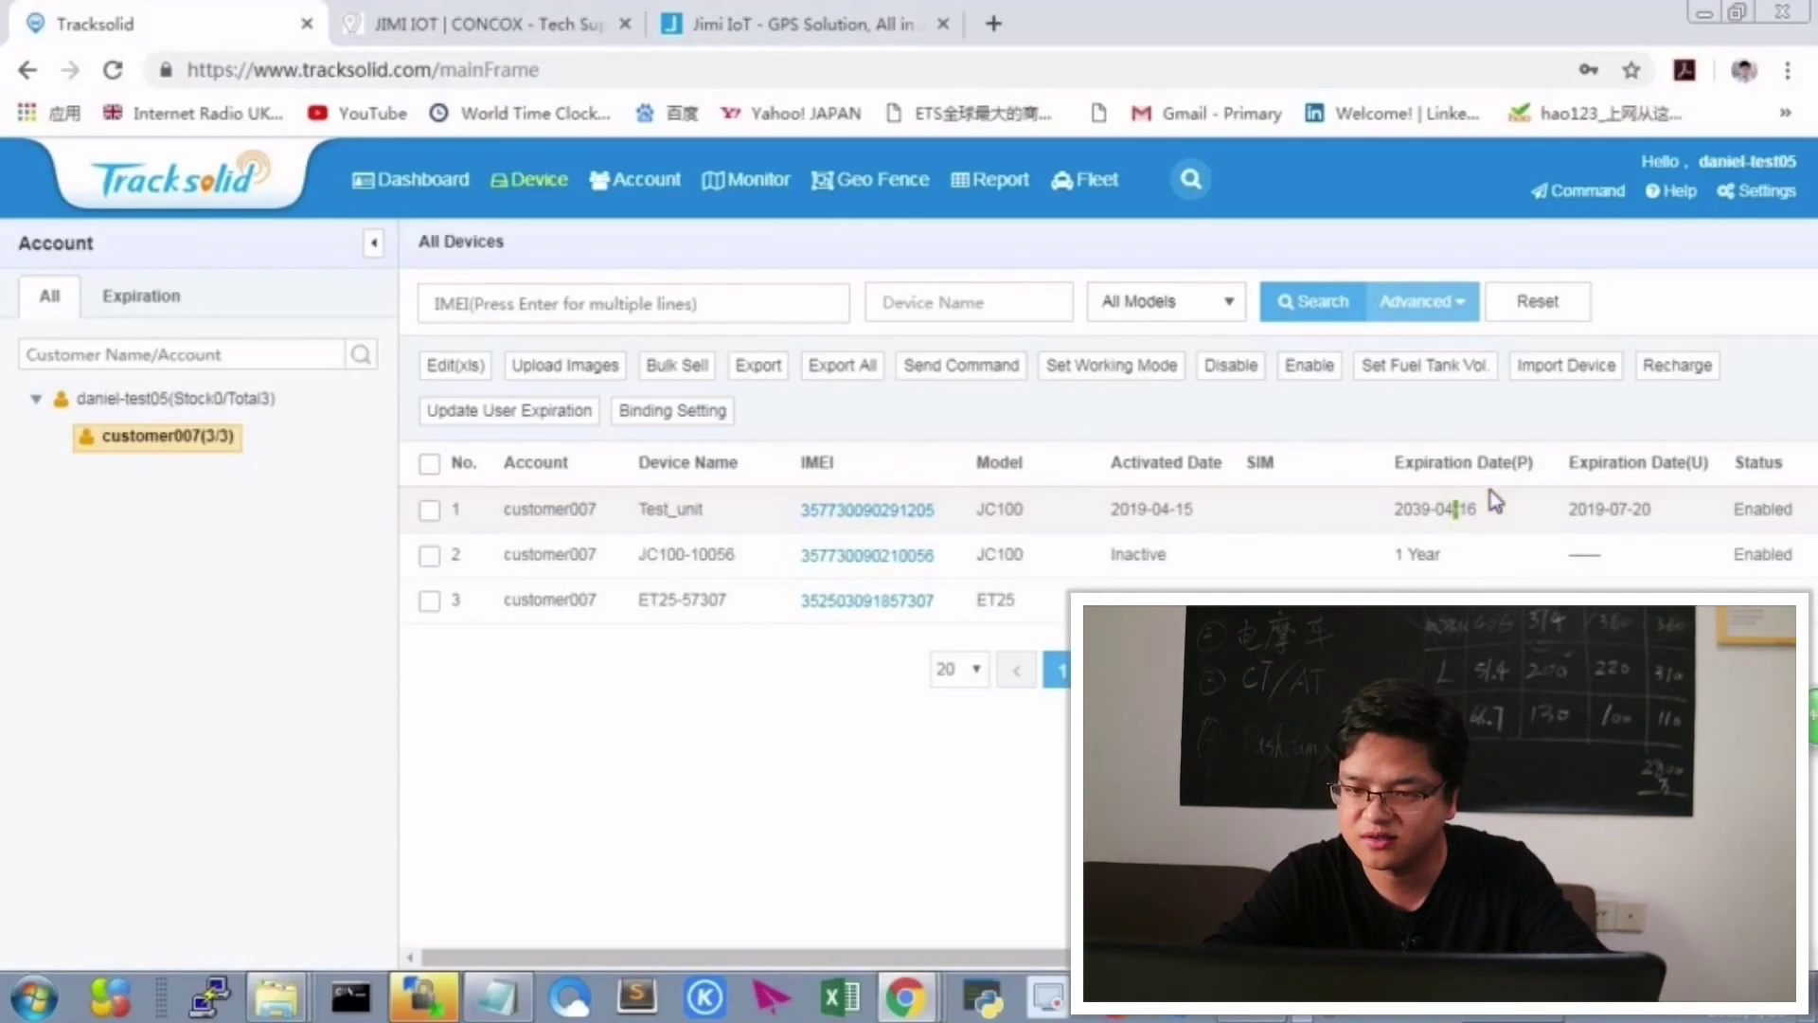
# Check that Test_unit's platform expiration date is still 2039-04-16
pyautogui.click(1463, 505)
pyautogui.moveTo(1477, 507); pyautogui.dragTo(1381, 512)
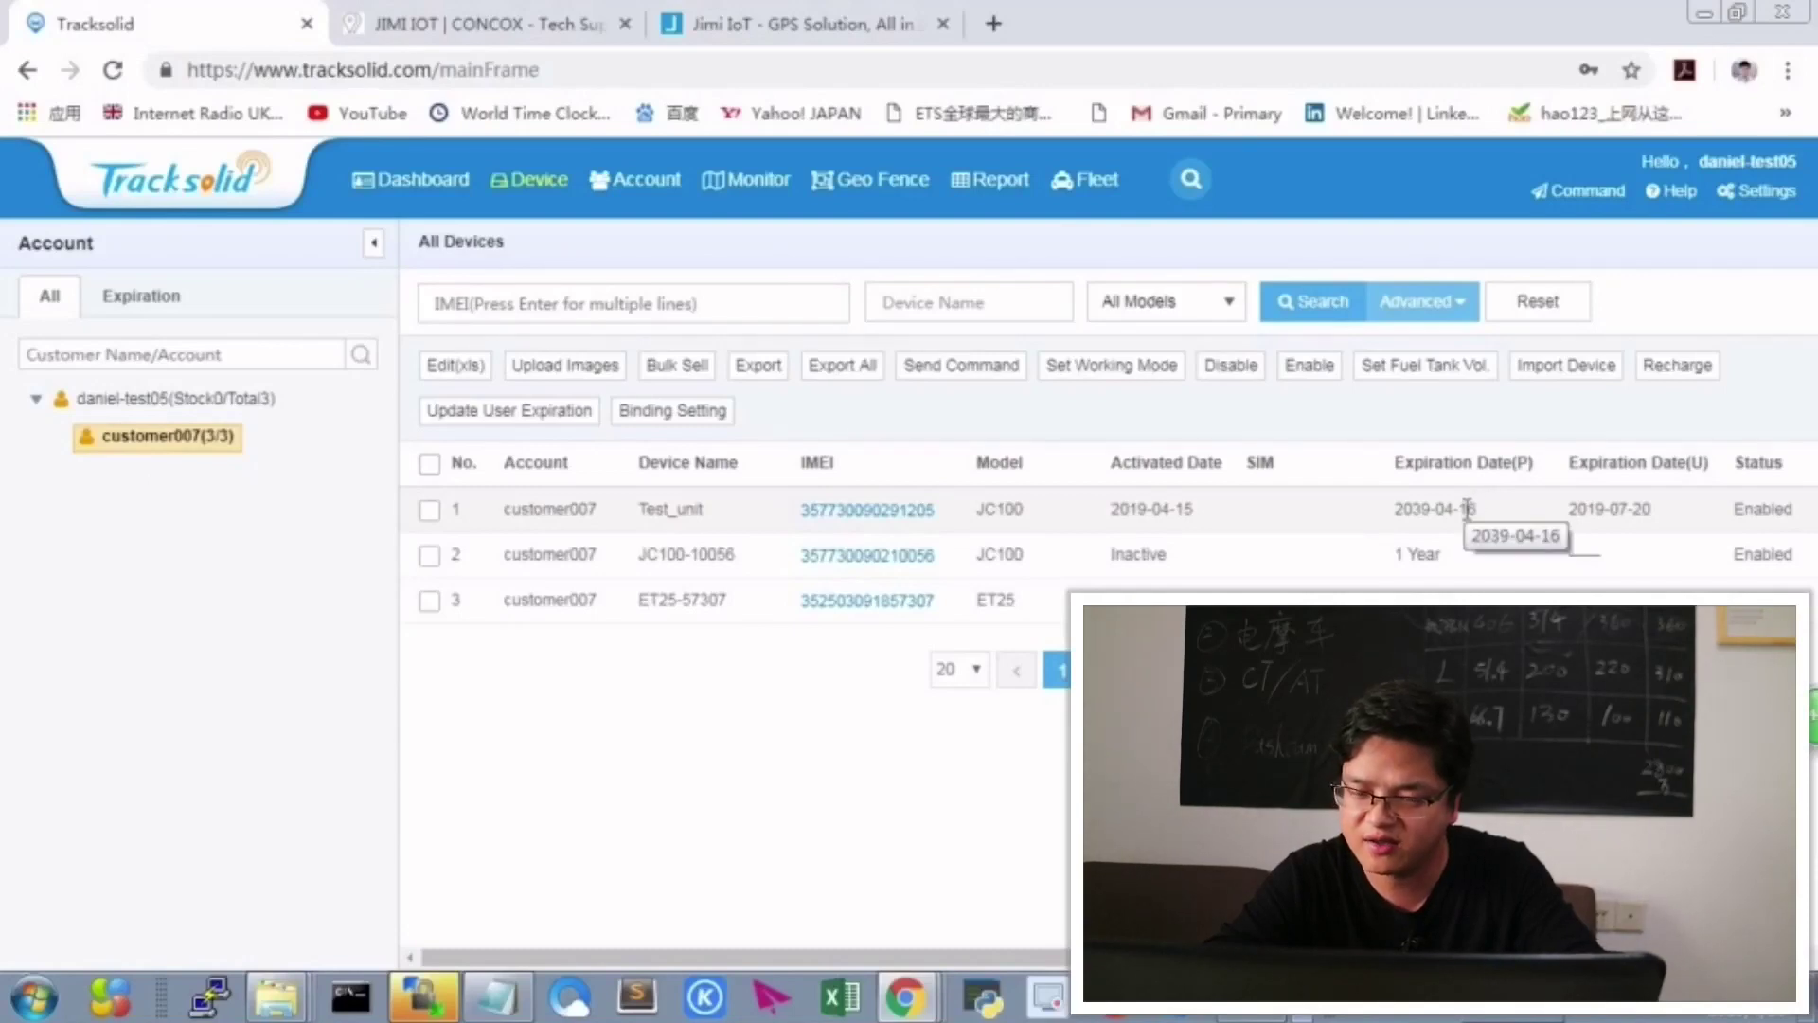
pyautogui.click(1468, 508)
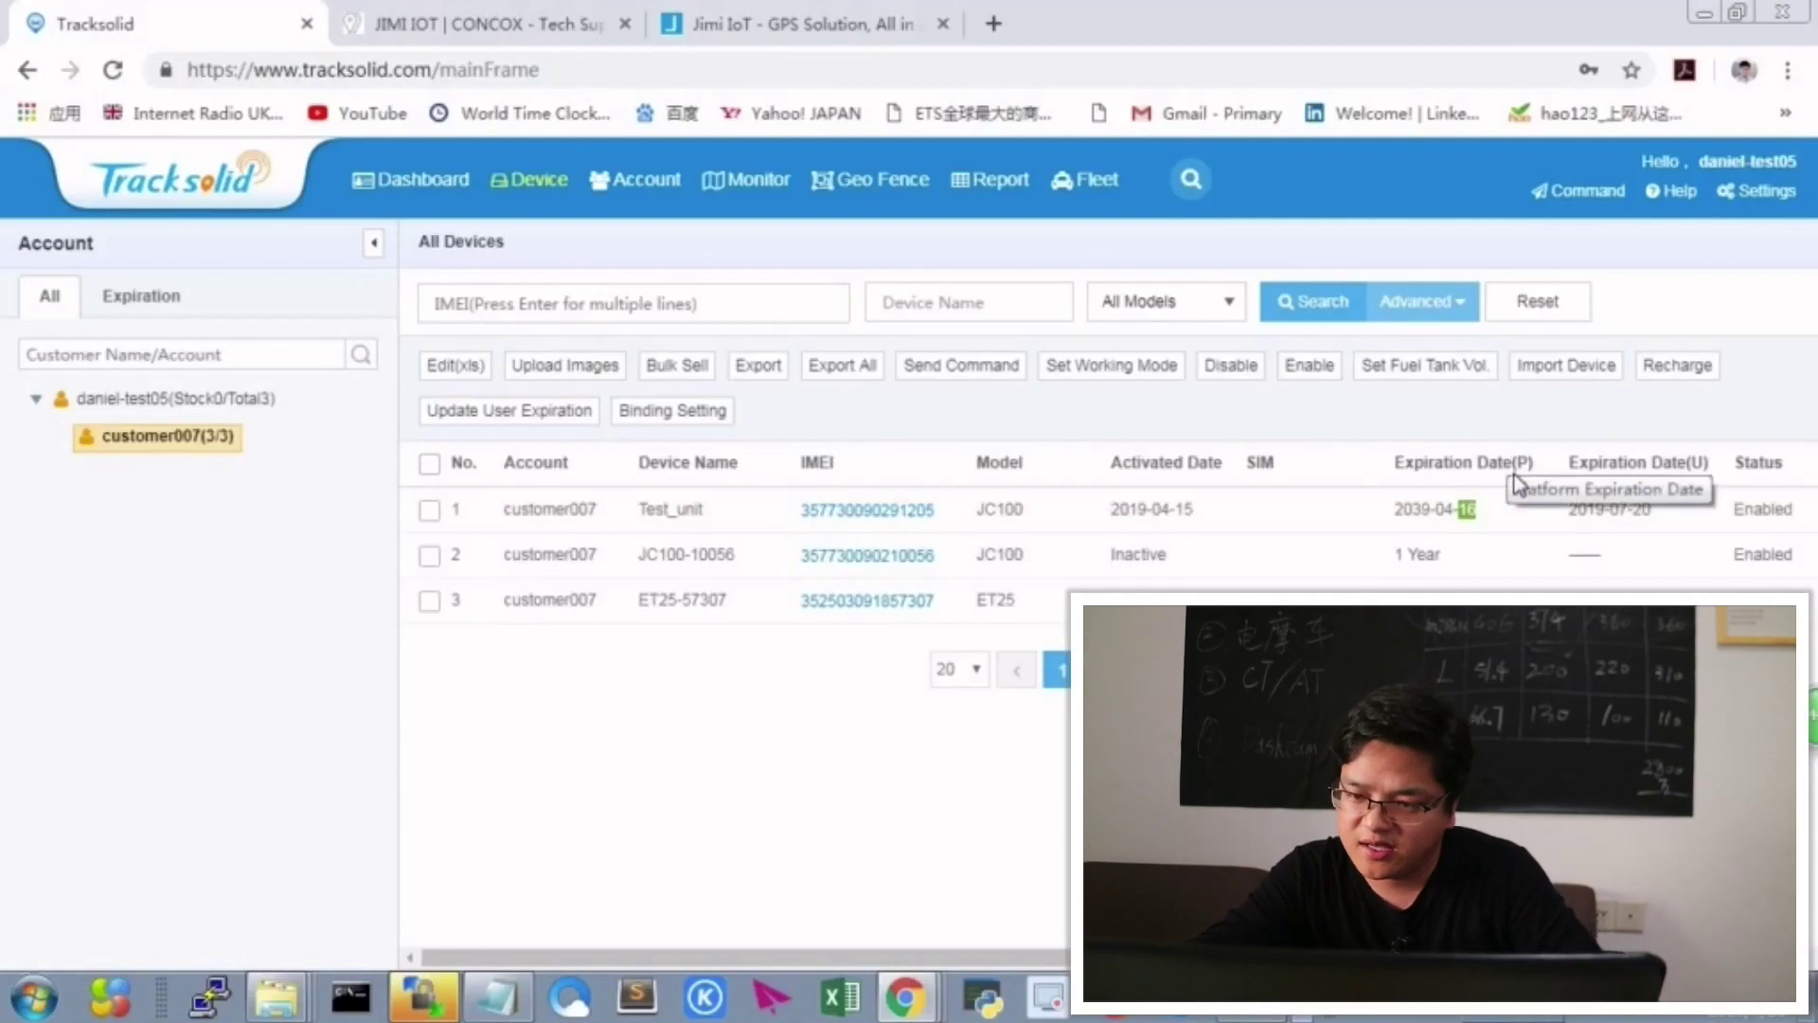
pyautogui.click(1462, 507)
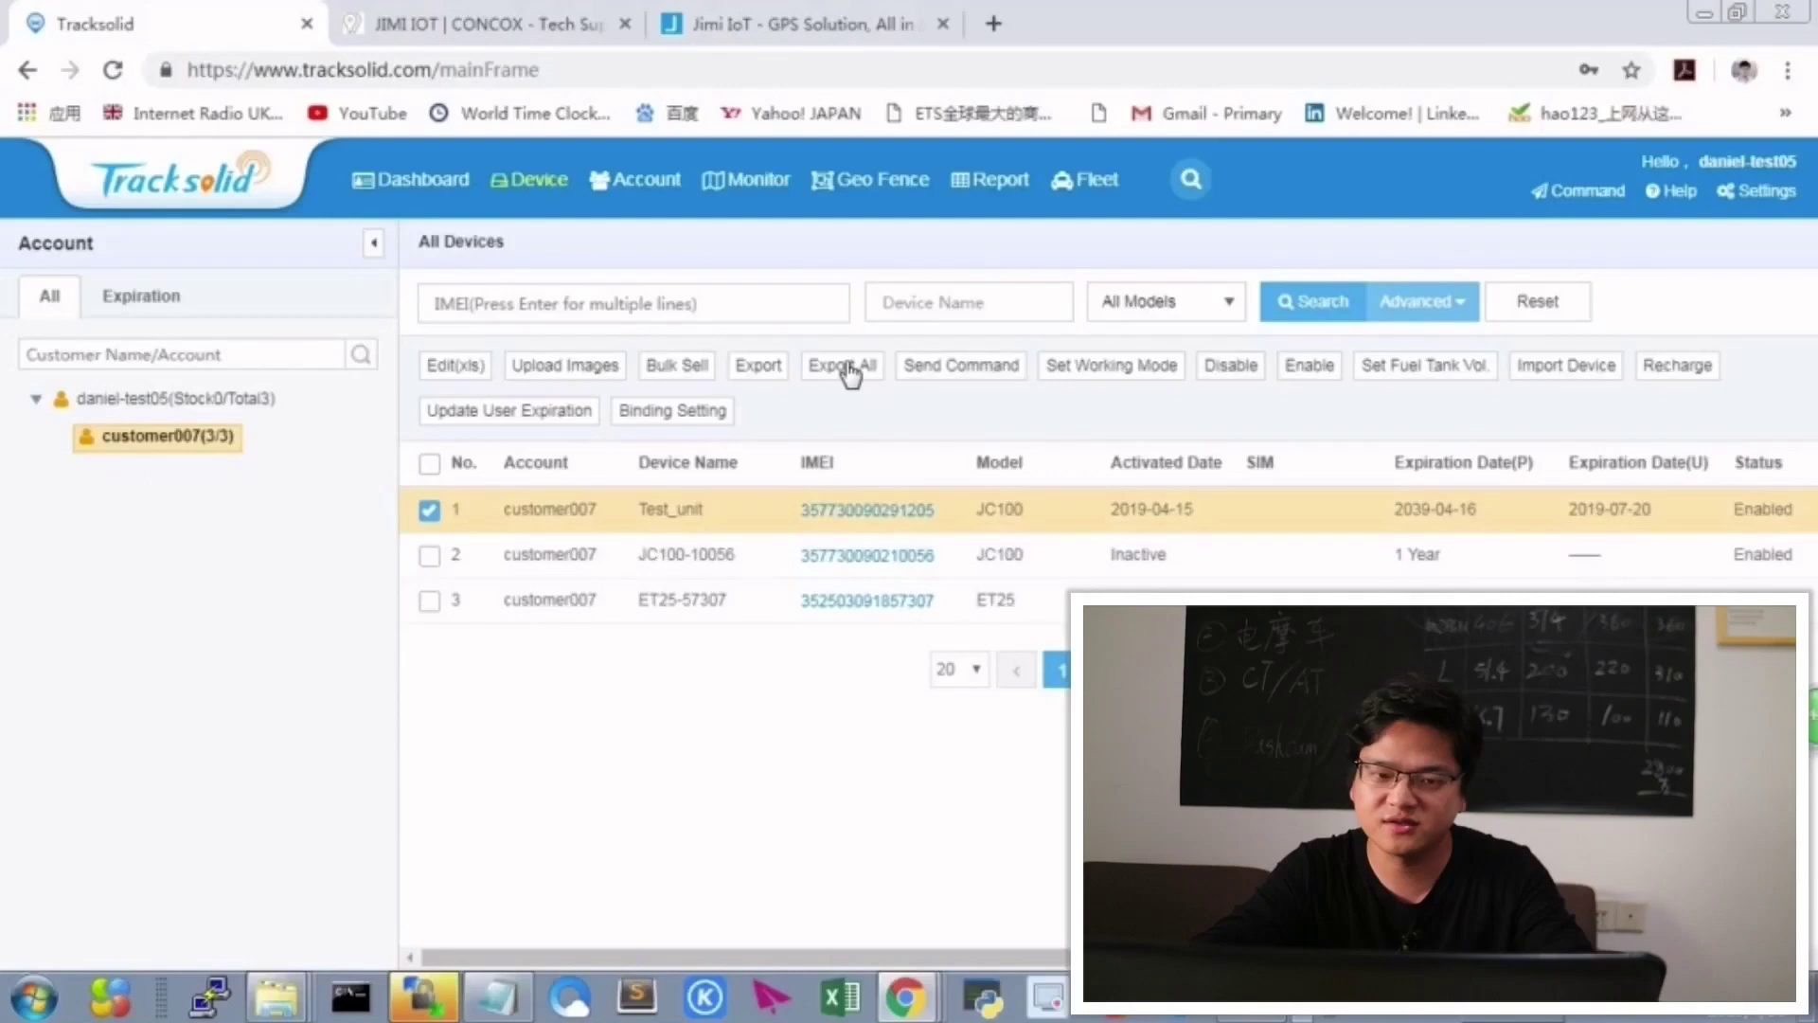
# Check the customer account under daniel-test05, then log out and bring up saved account names
pyautogui.click(635, 180)
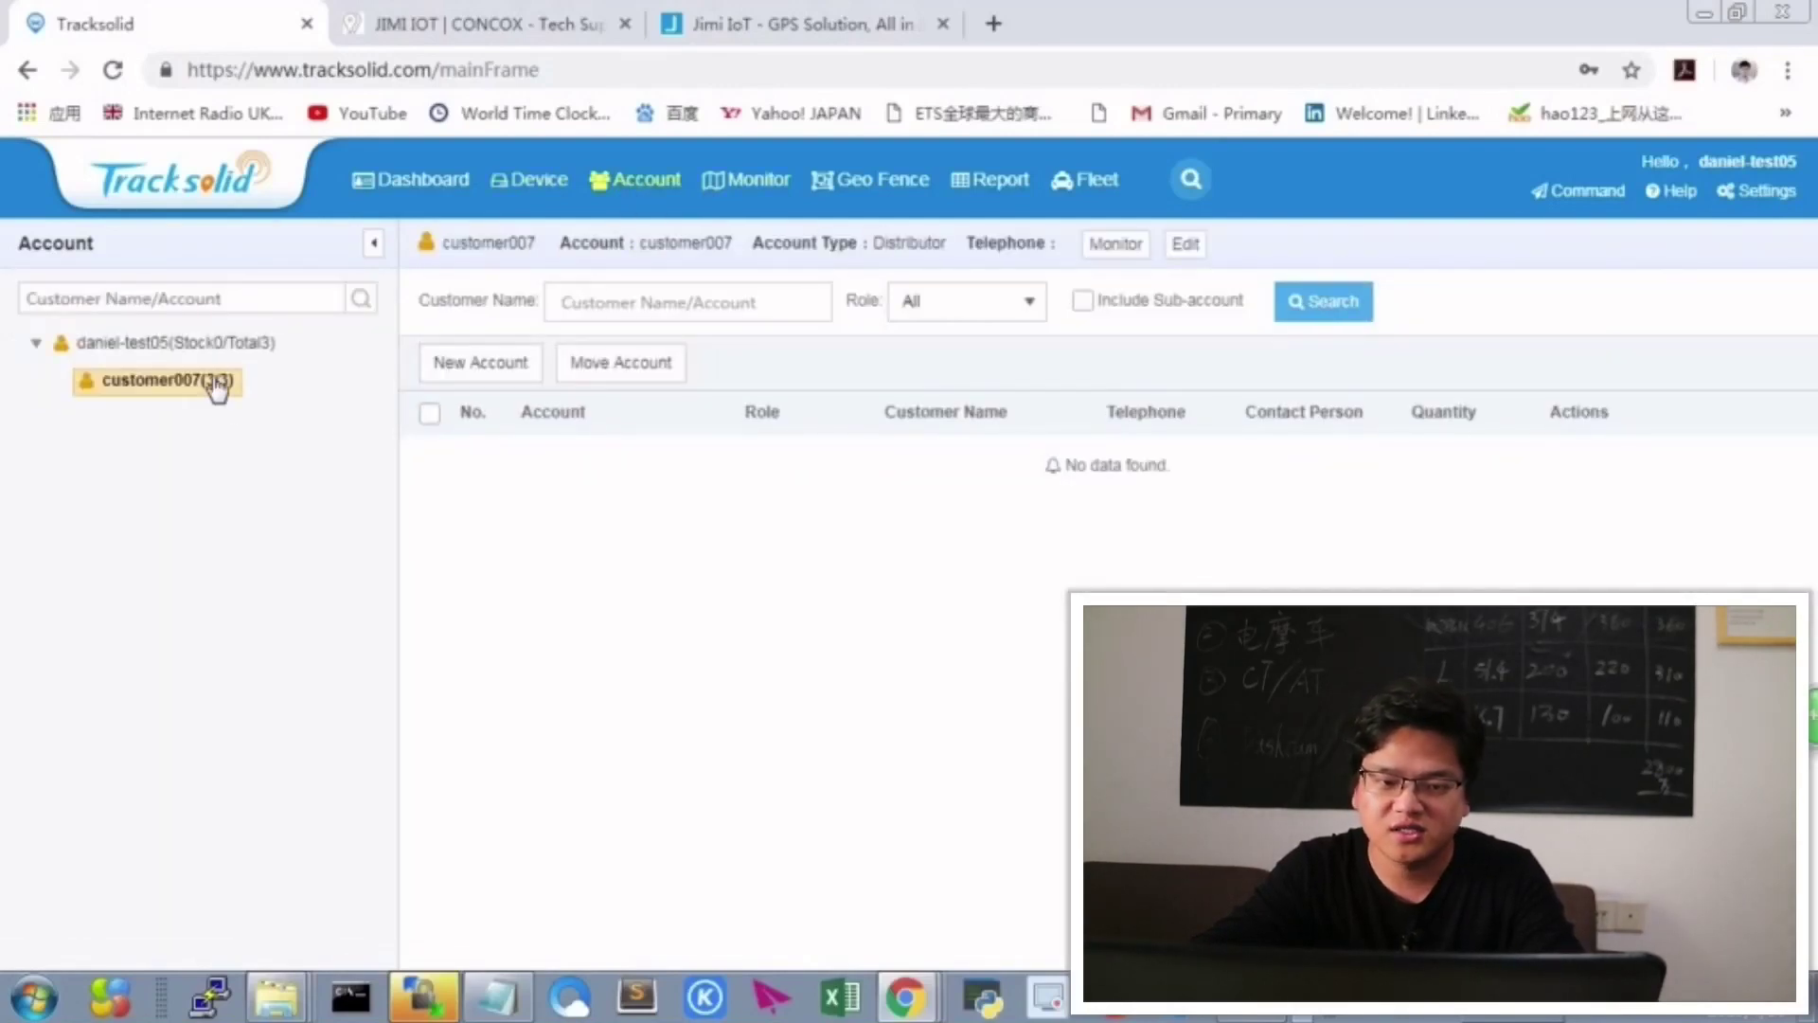
pyautogui.click(223, 344)
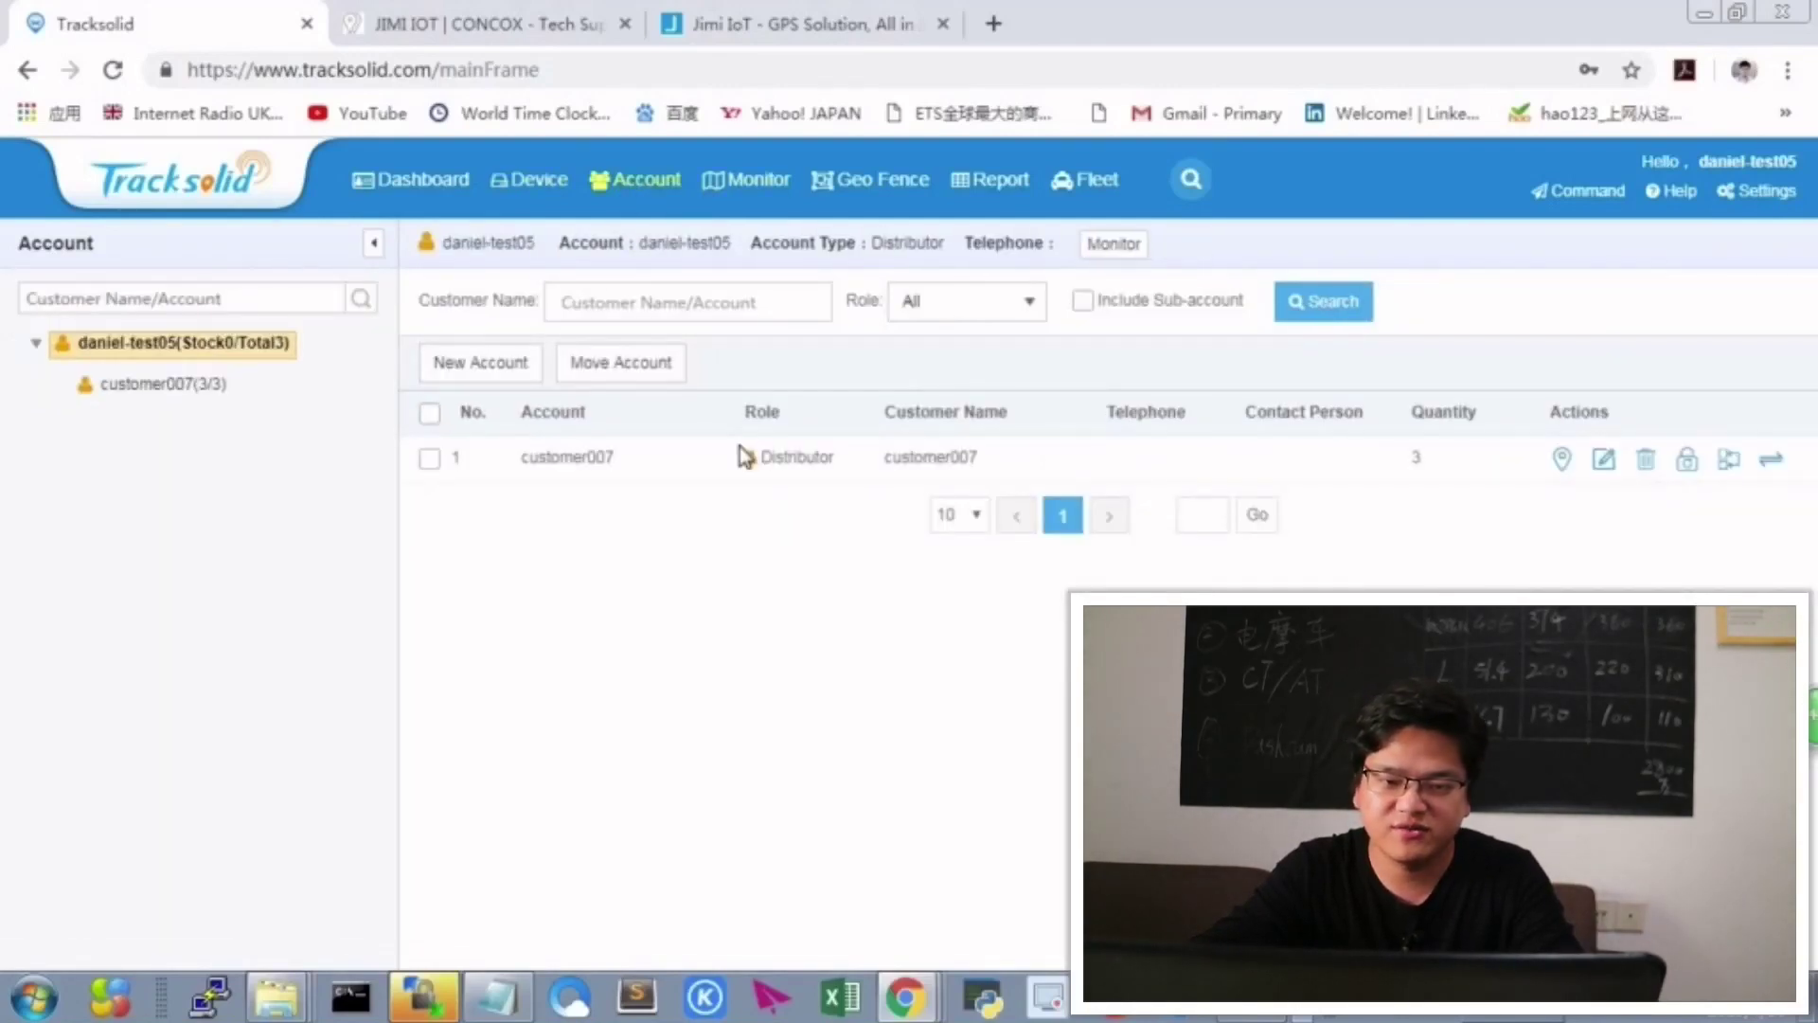
pyautogui.doubleClick(594, 455)
pyautogui.moveTo(1759, 190)
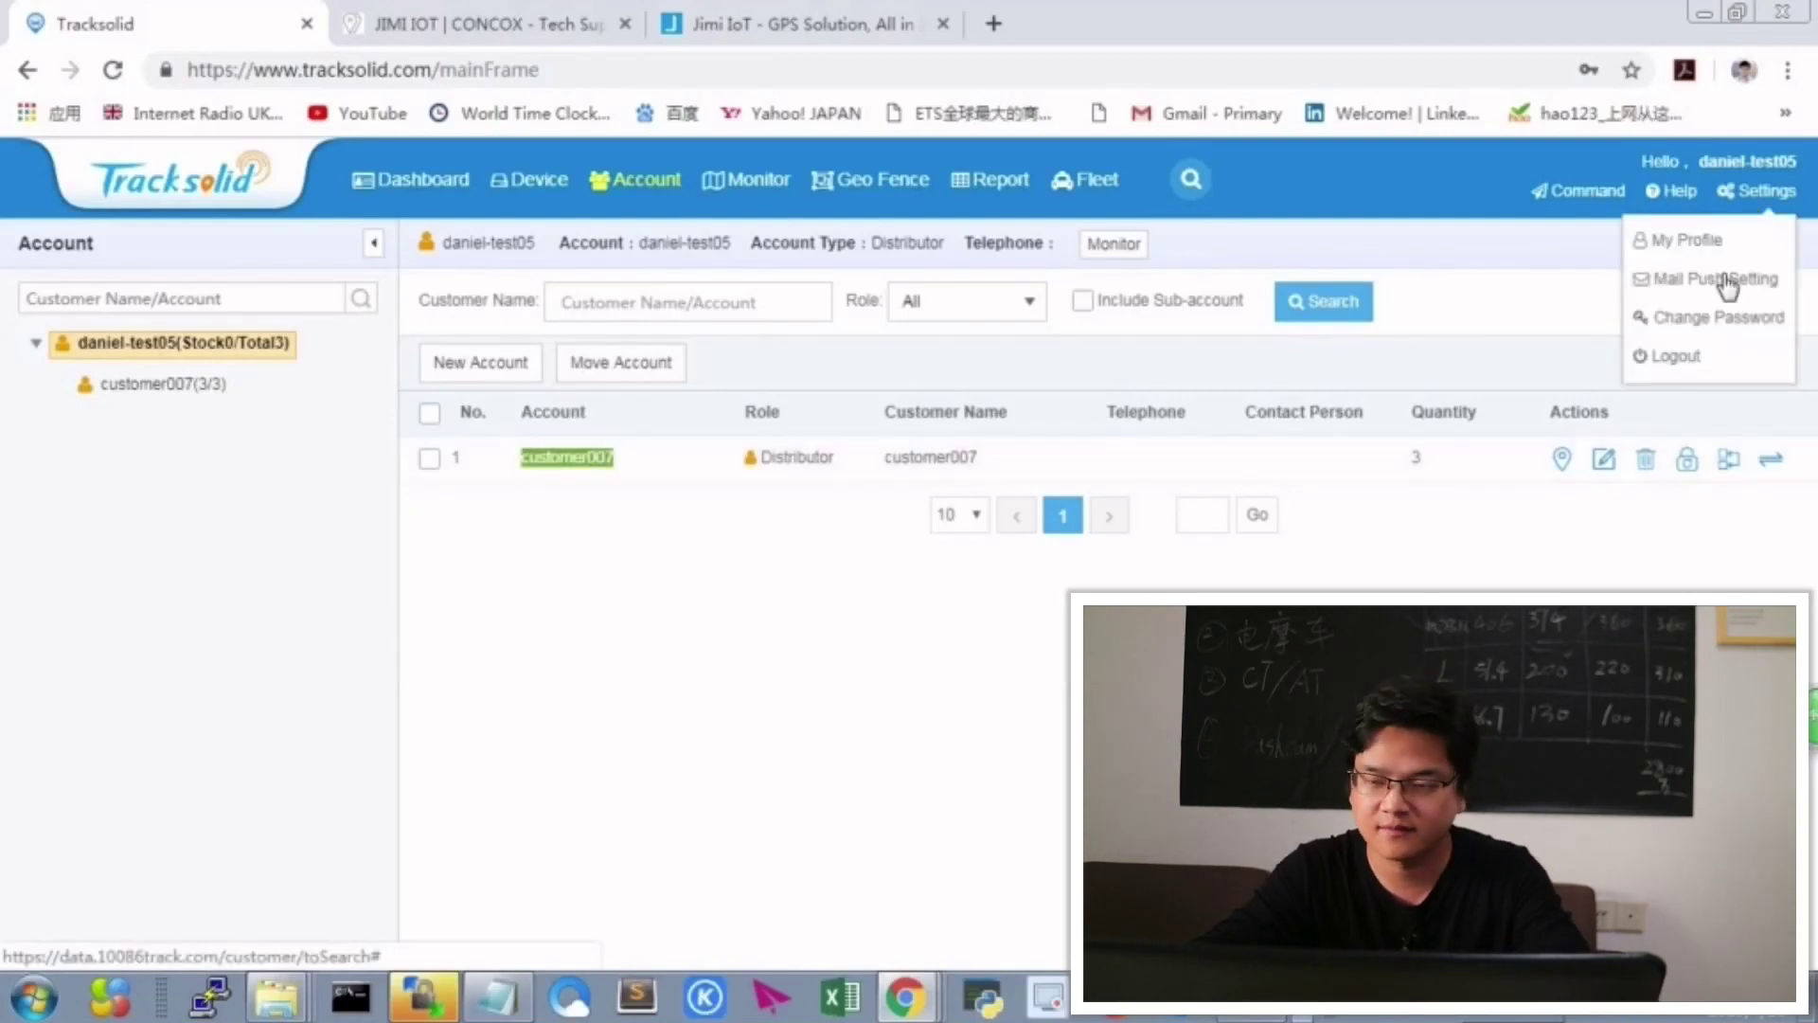
pyautogui.click(1692, 363)
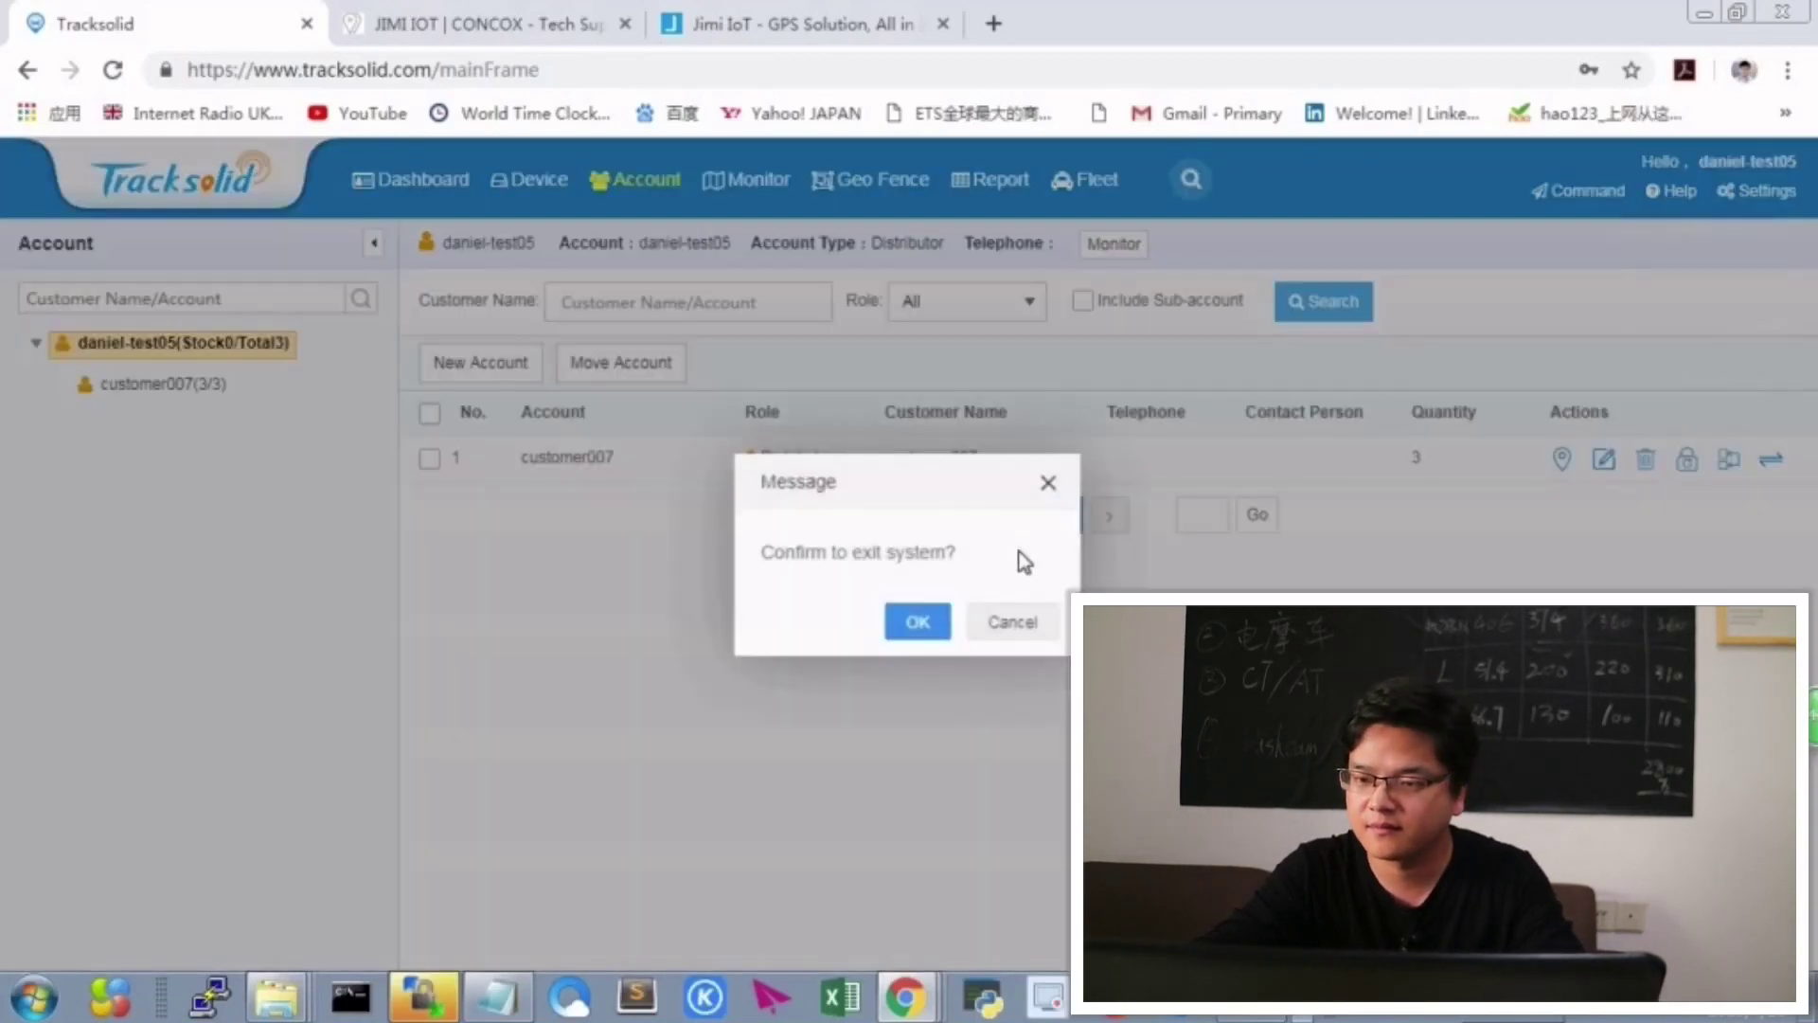
pyautogui.click(919, 622)
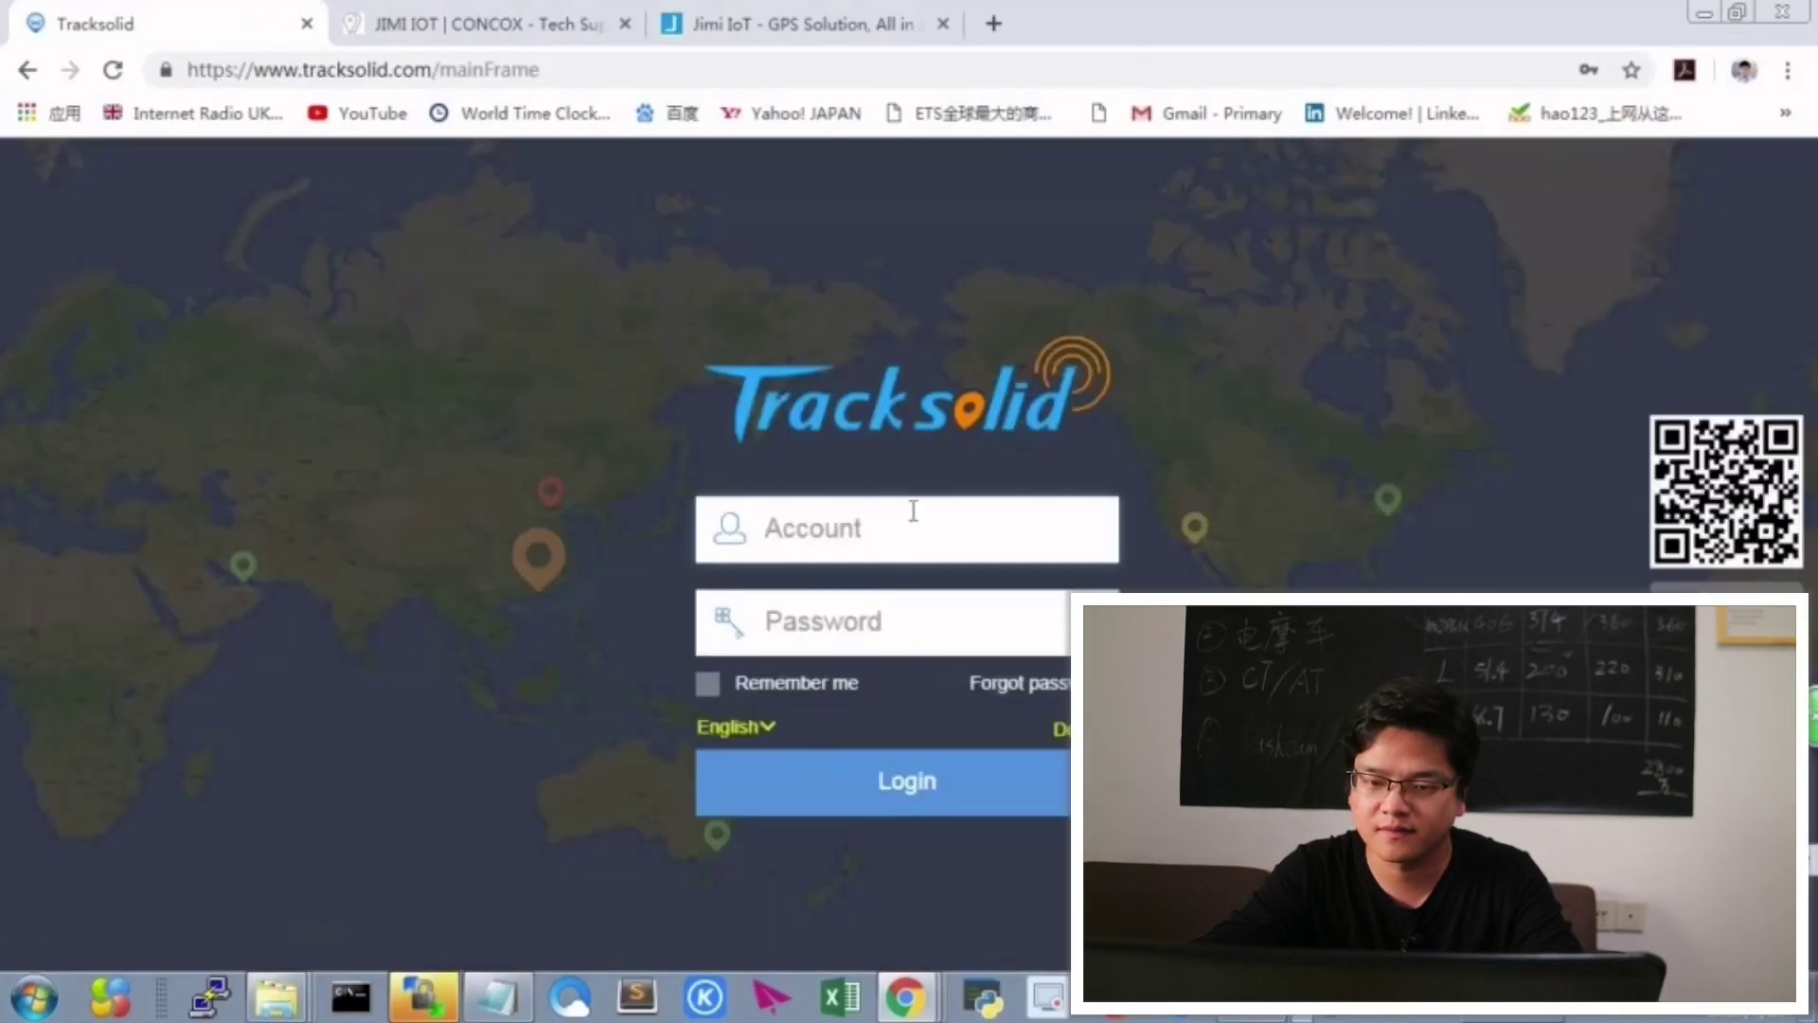
pyautogui.click(913, 512)
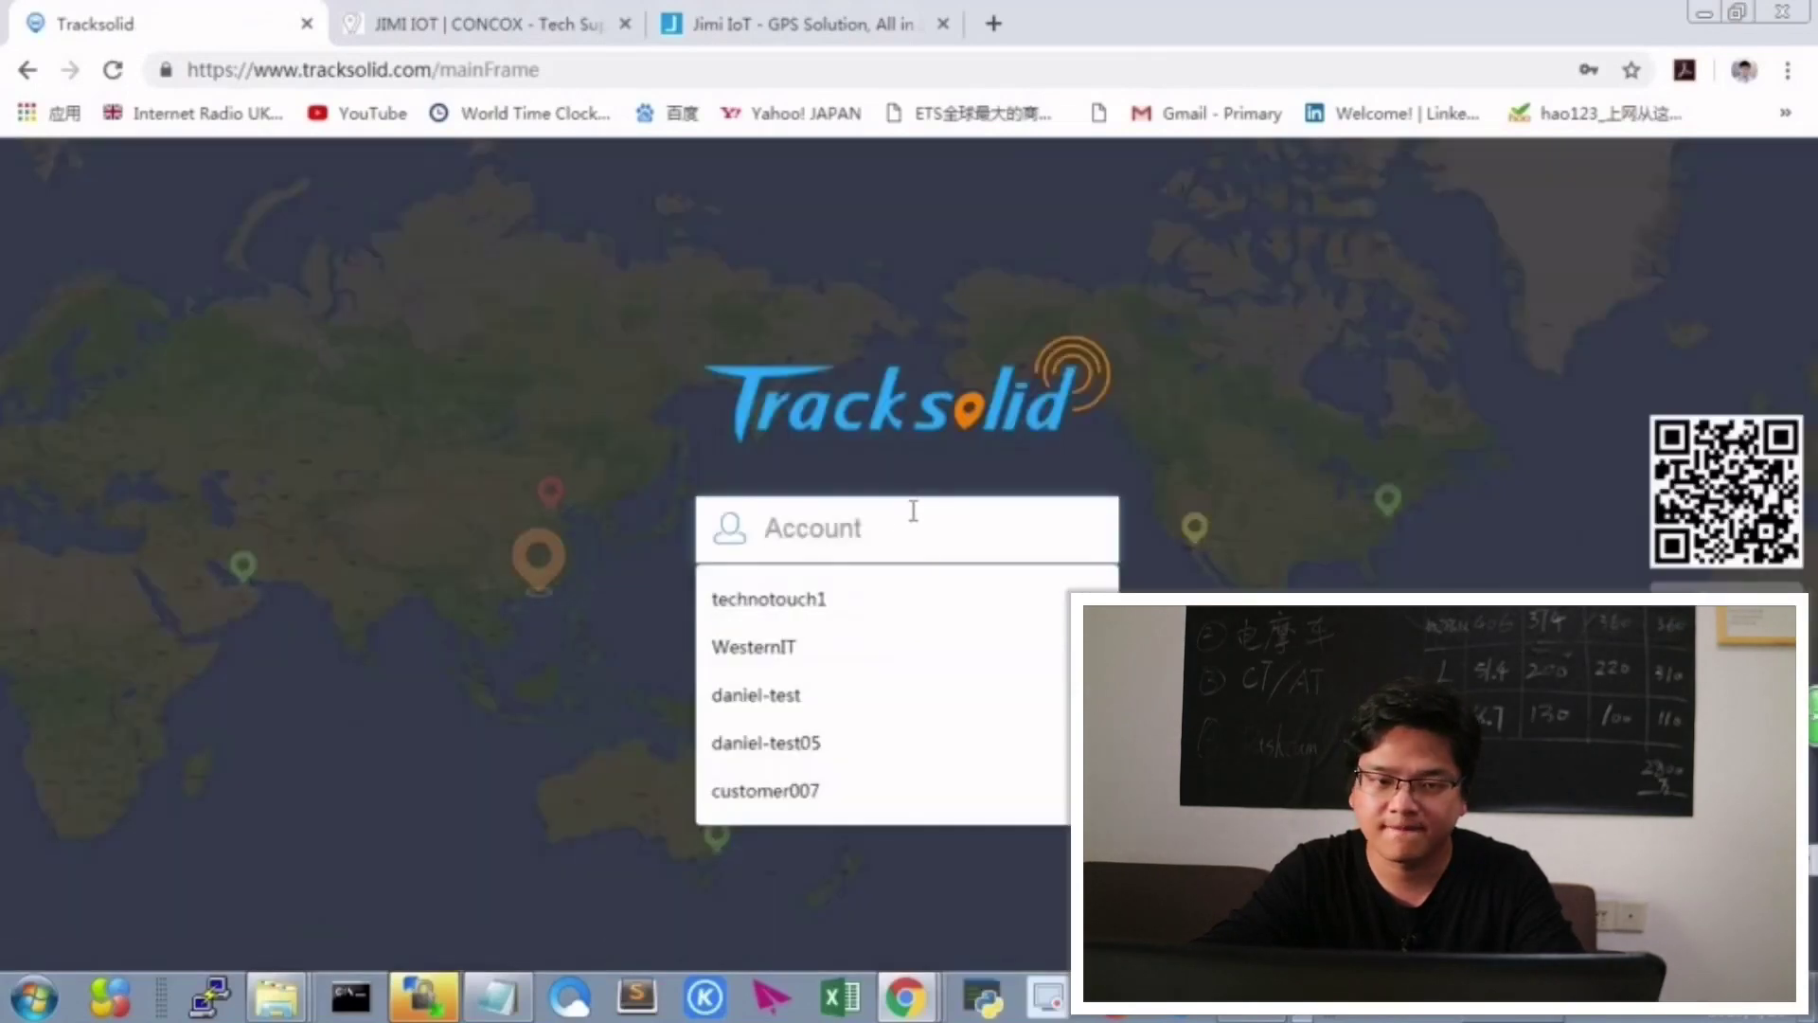
# Sign in as customer007 using the saved account name and its password
pyautogui.press('Down')
pyautogui.press('Down')
pyautogui.press('Down')
pyautogui.press('Return')
pyautogui.click(908, 608)
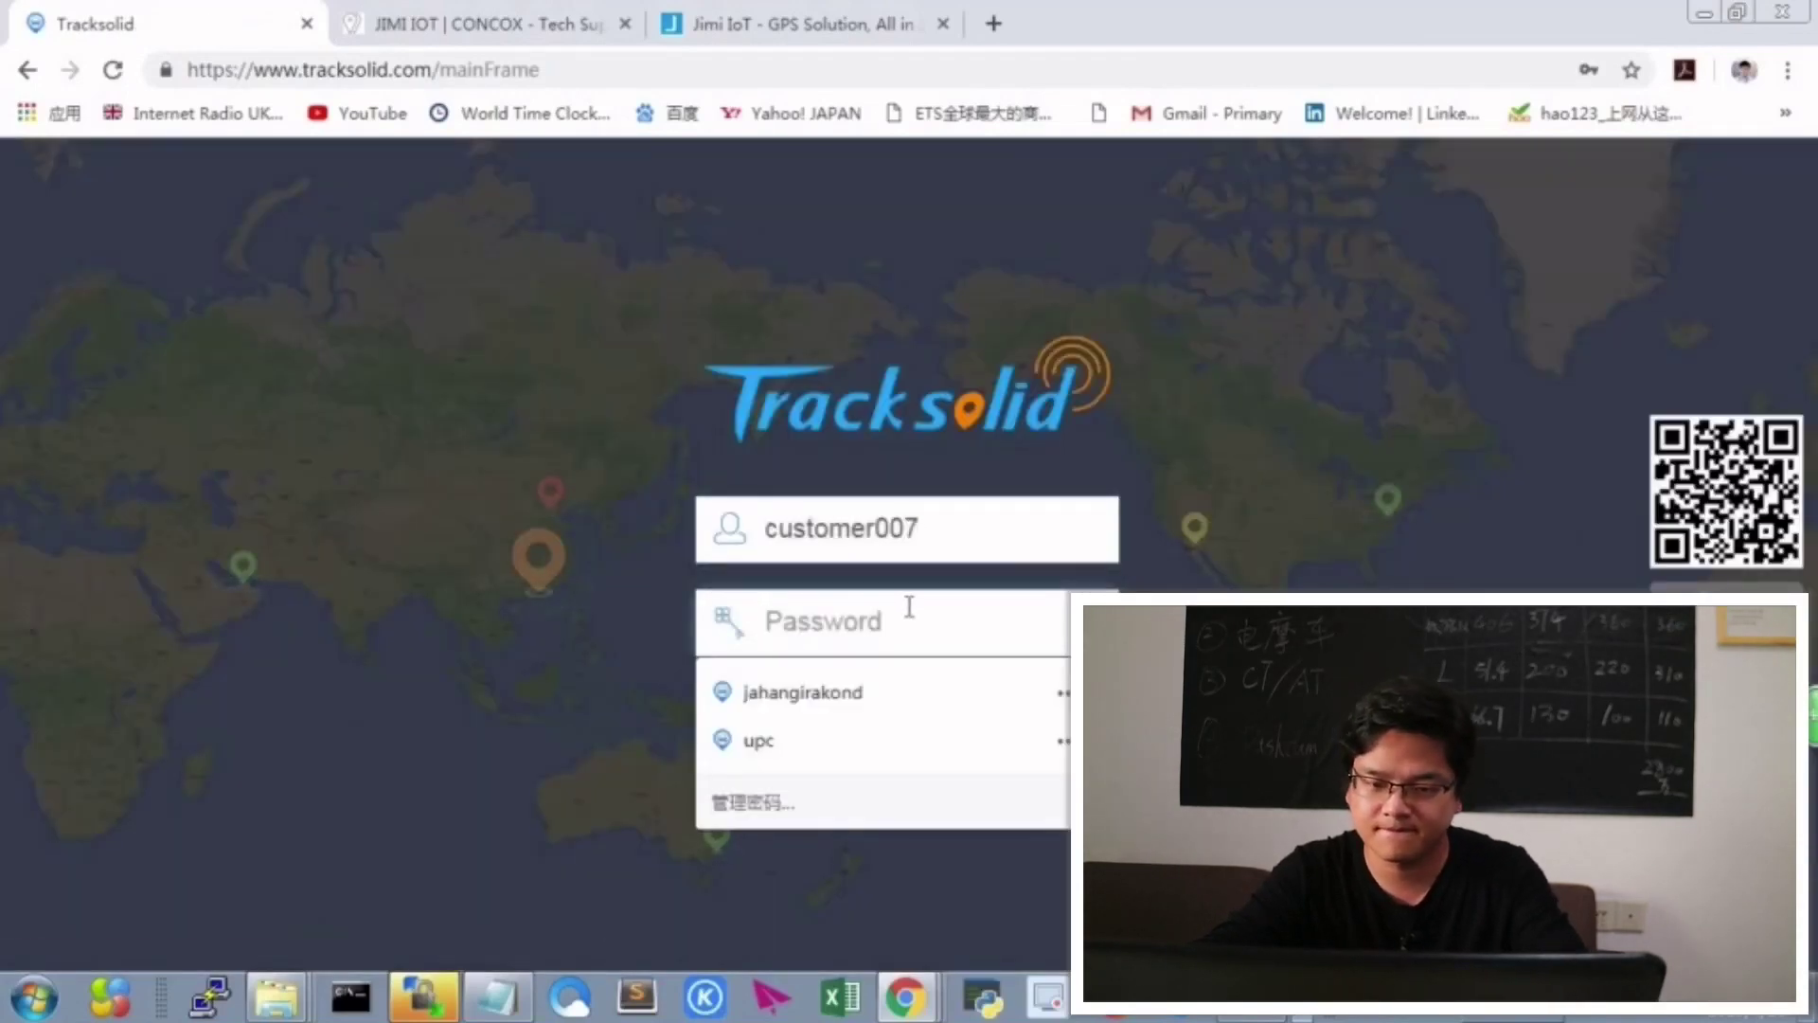
pyautogui.write('1')
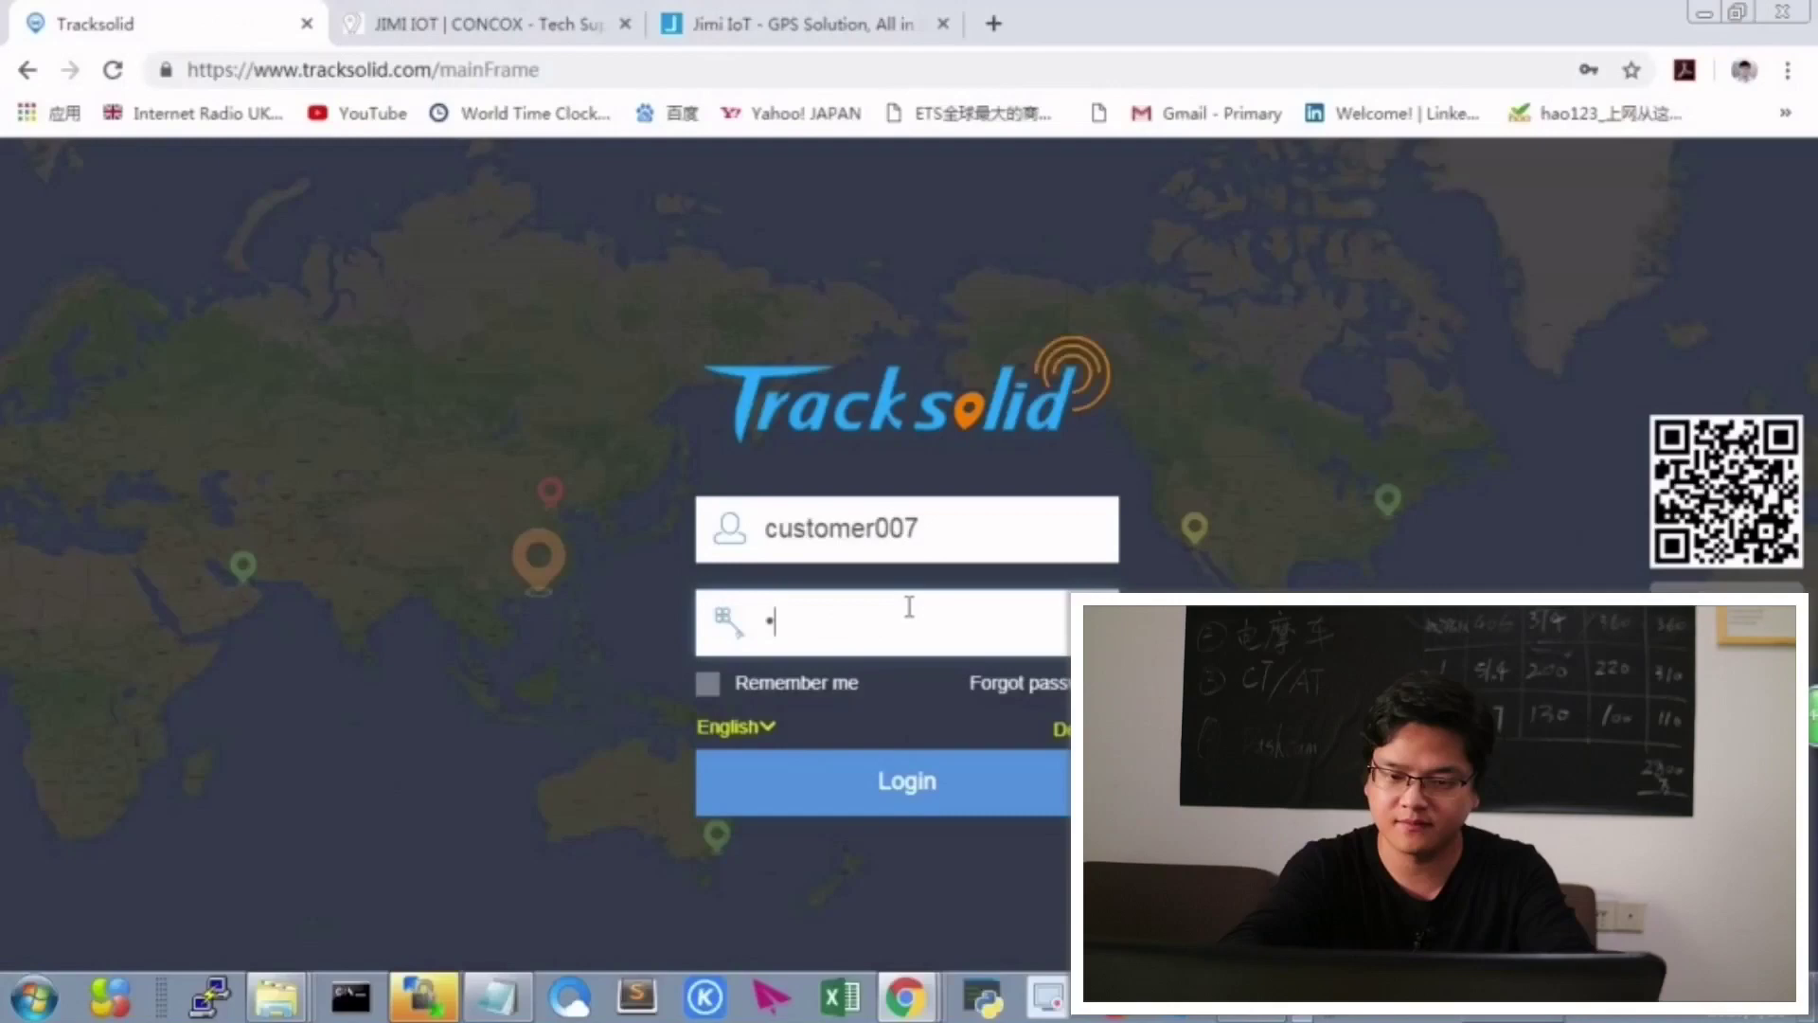
pyautogui.press('BackSpace')
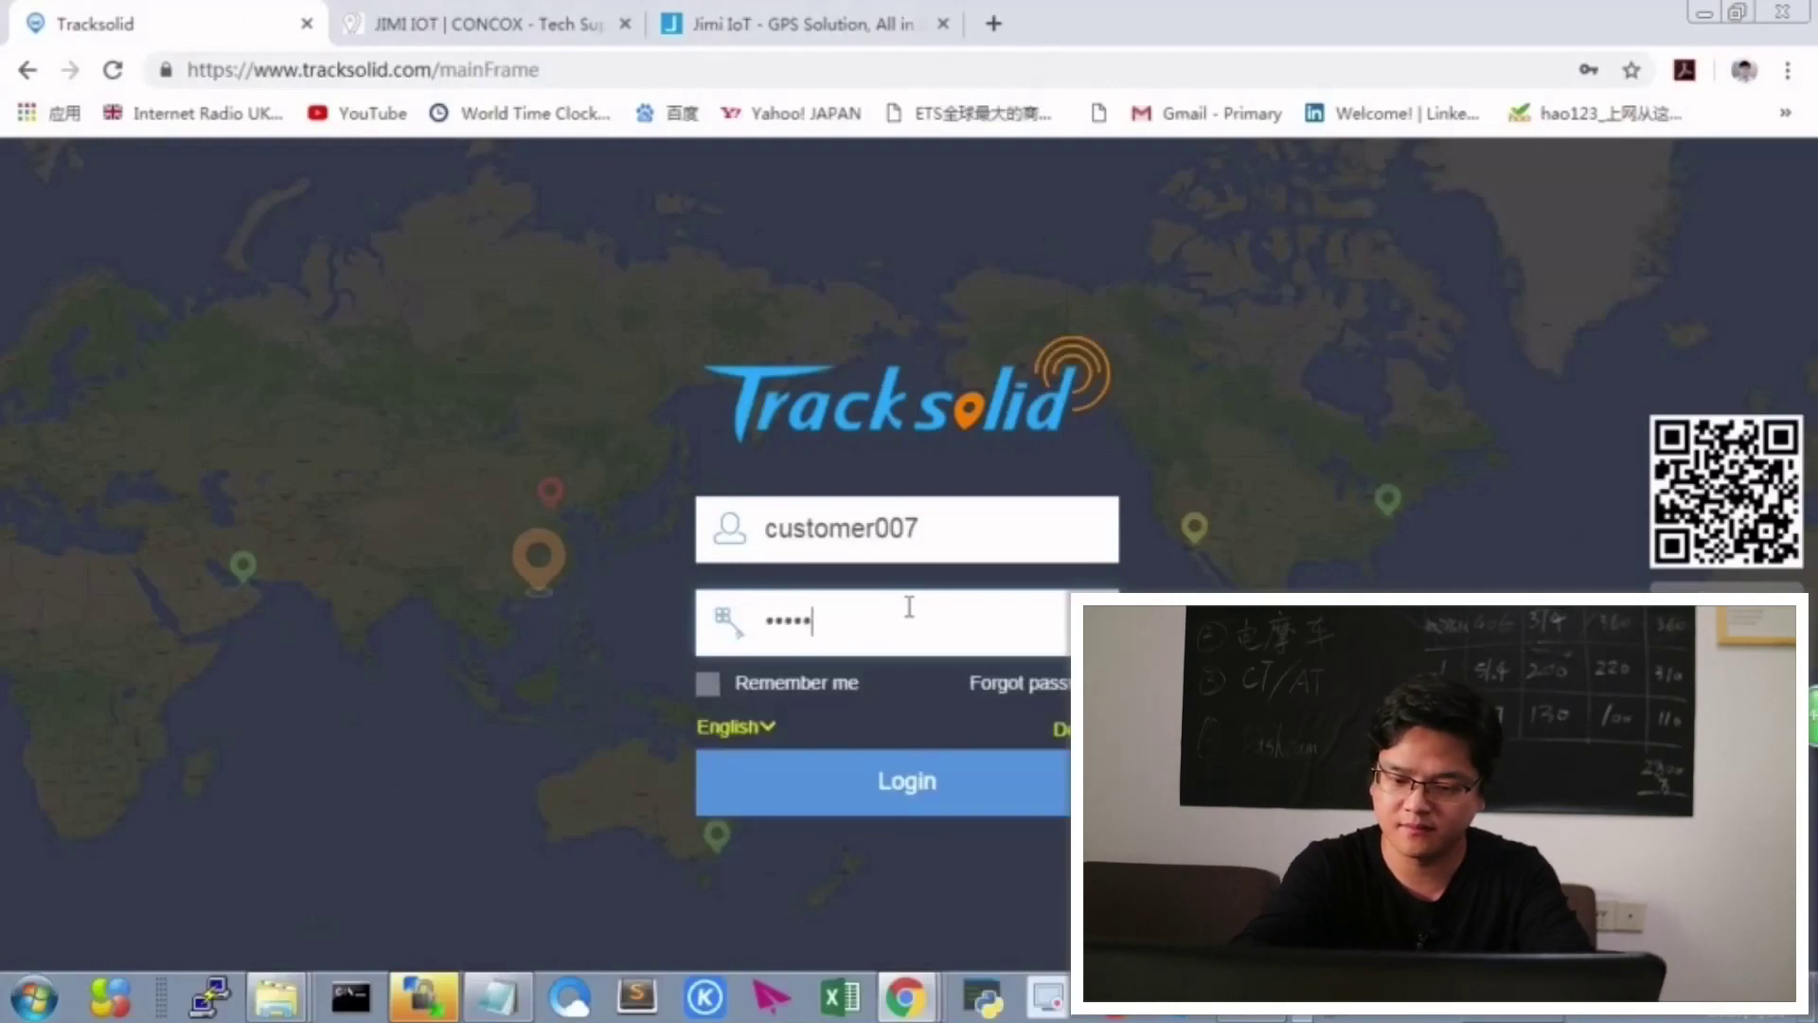
pyautogui.click(924, 783)
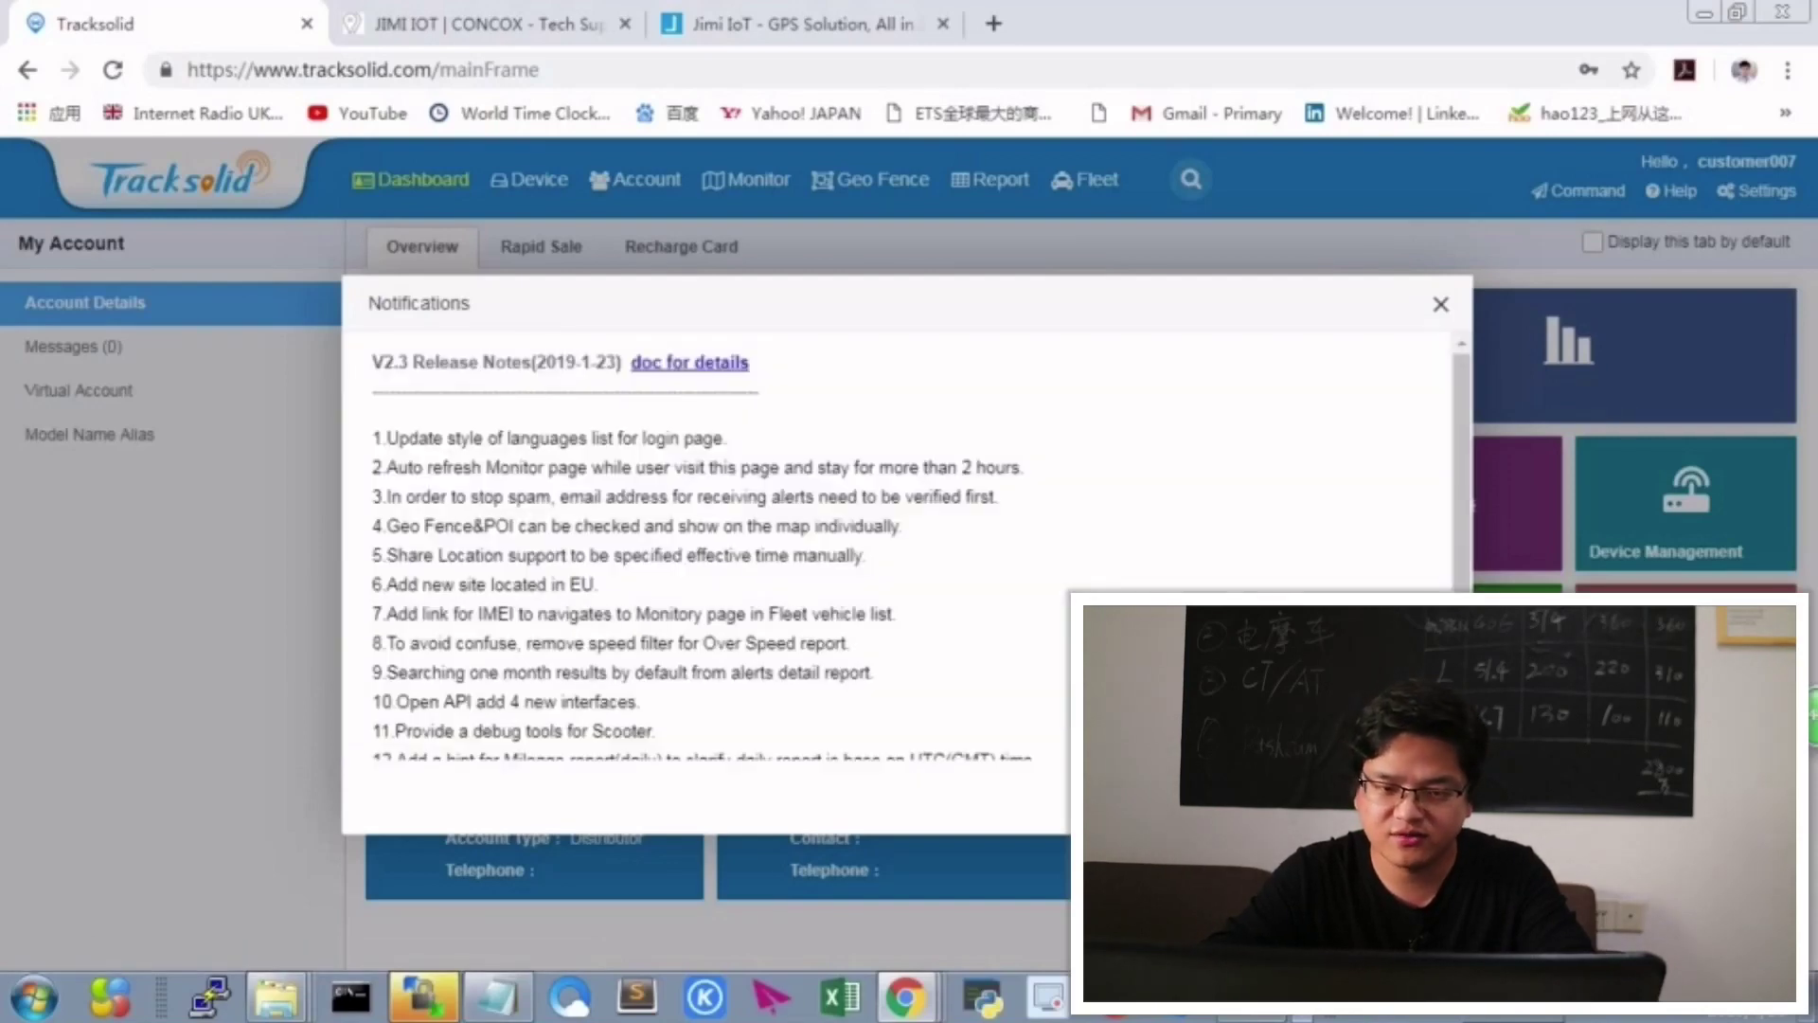
# Dismiss the release notes, then enter and confirm a new password for customer007
pyautogui.press('Escape')
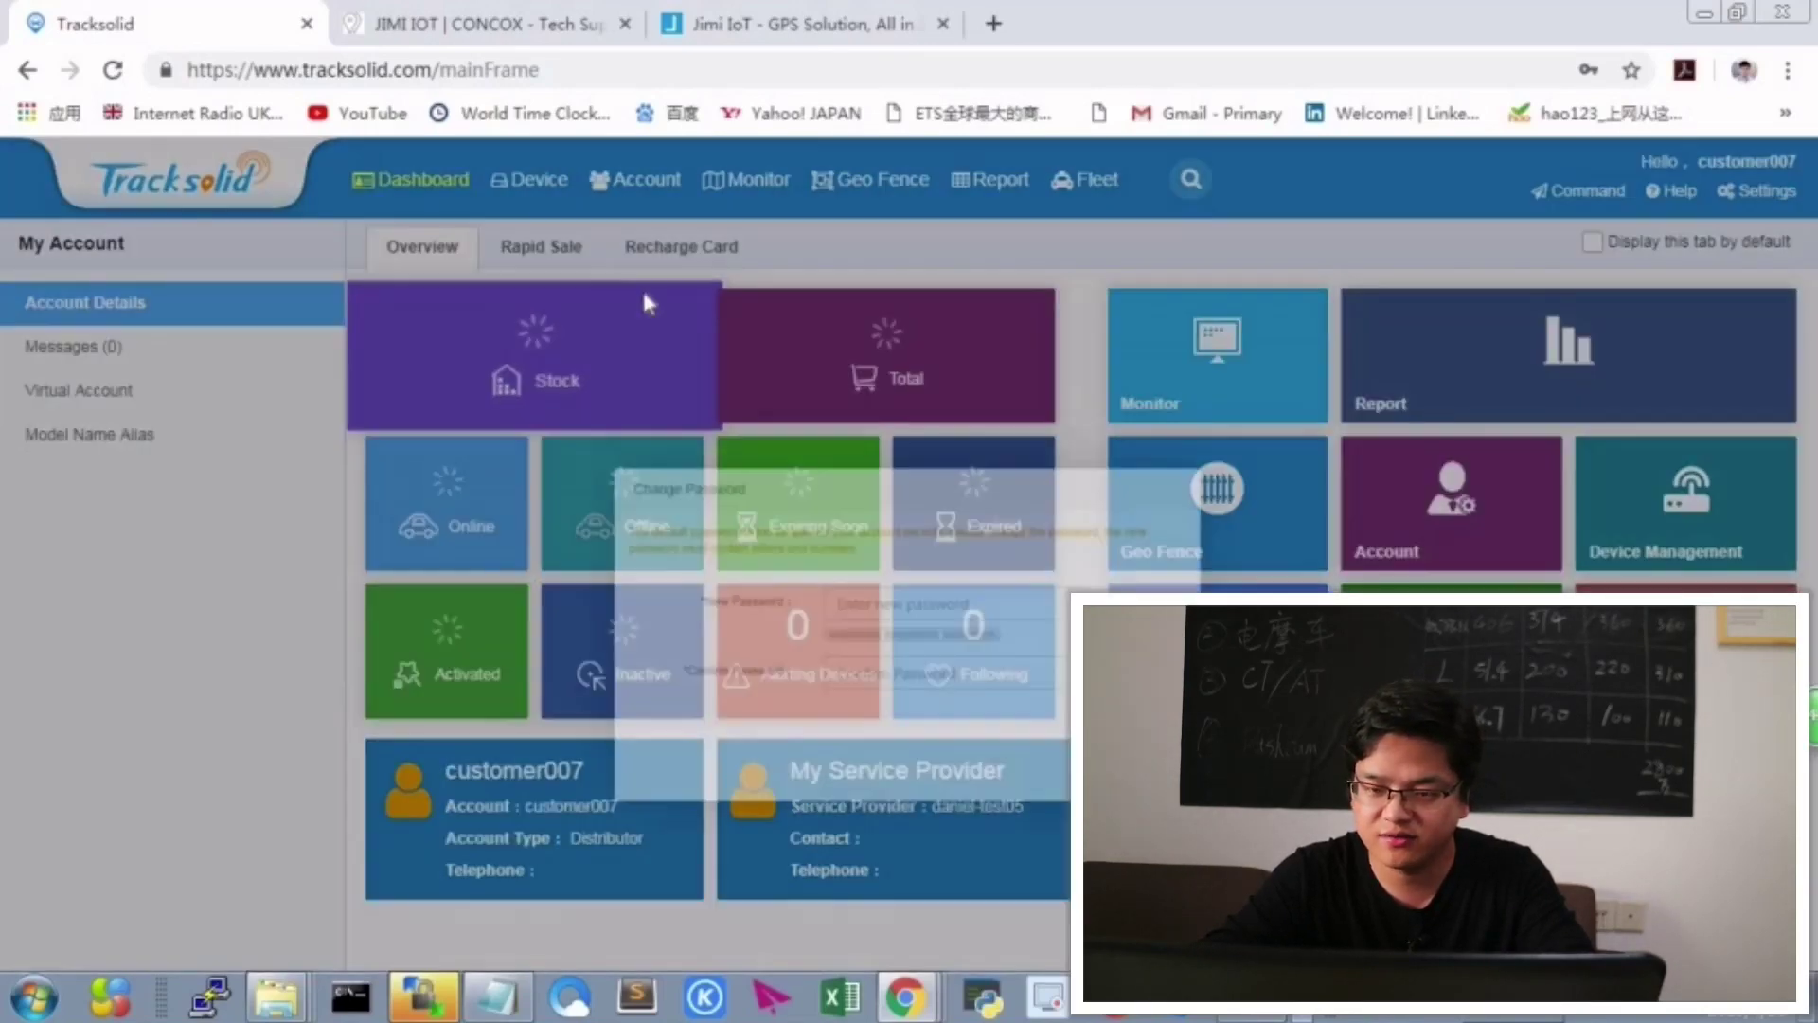
pyautogui.click(835, 585)
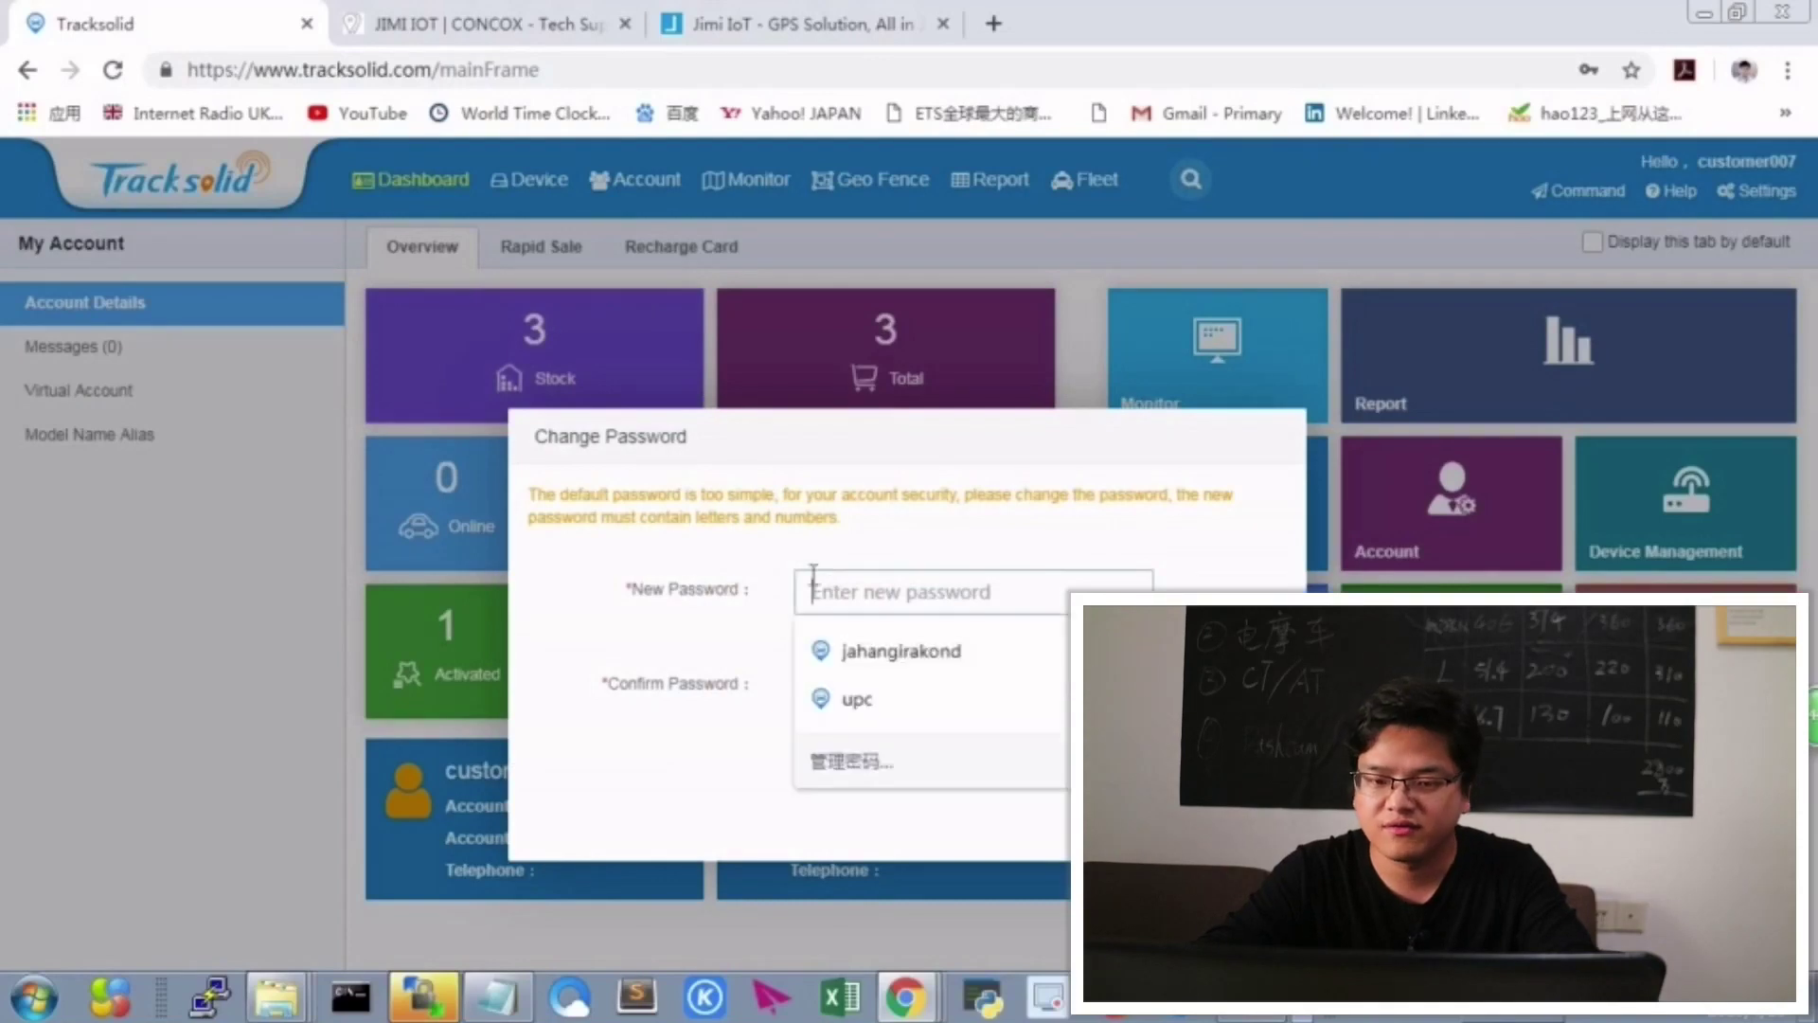
pyautogui.click(683, 525)
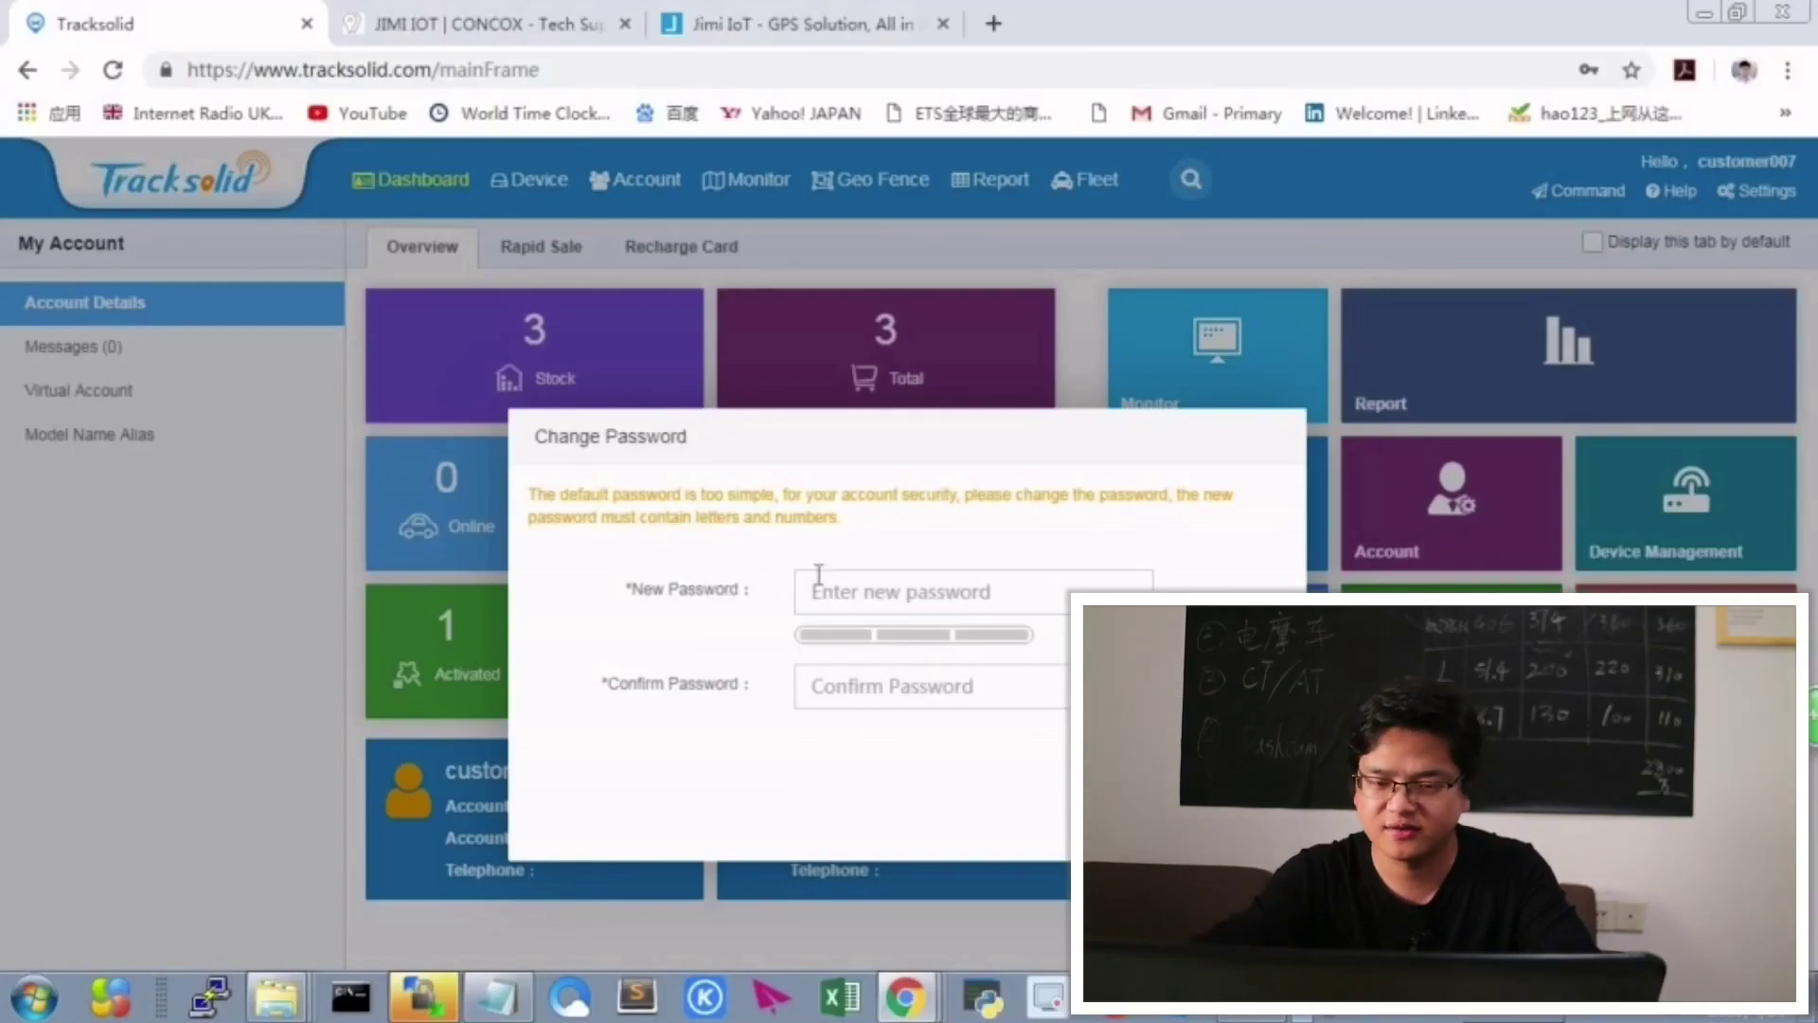
pyautogui.click(948, 597)
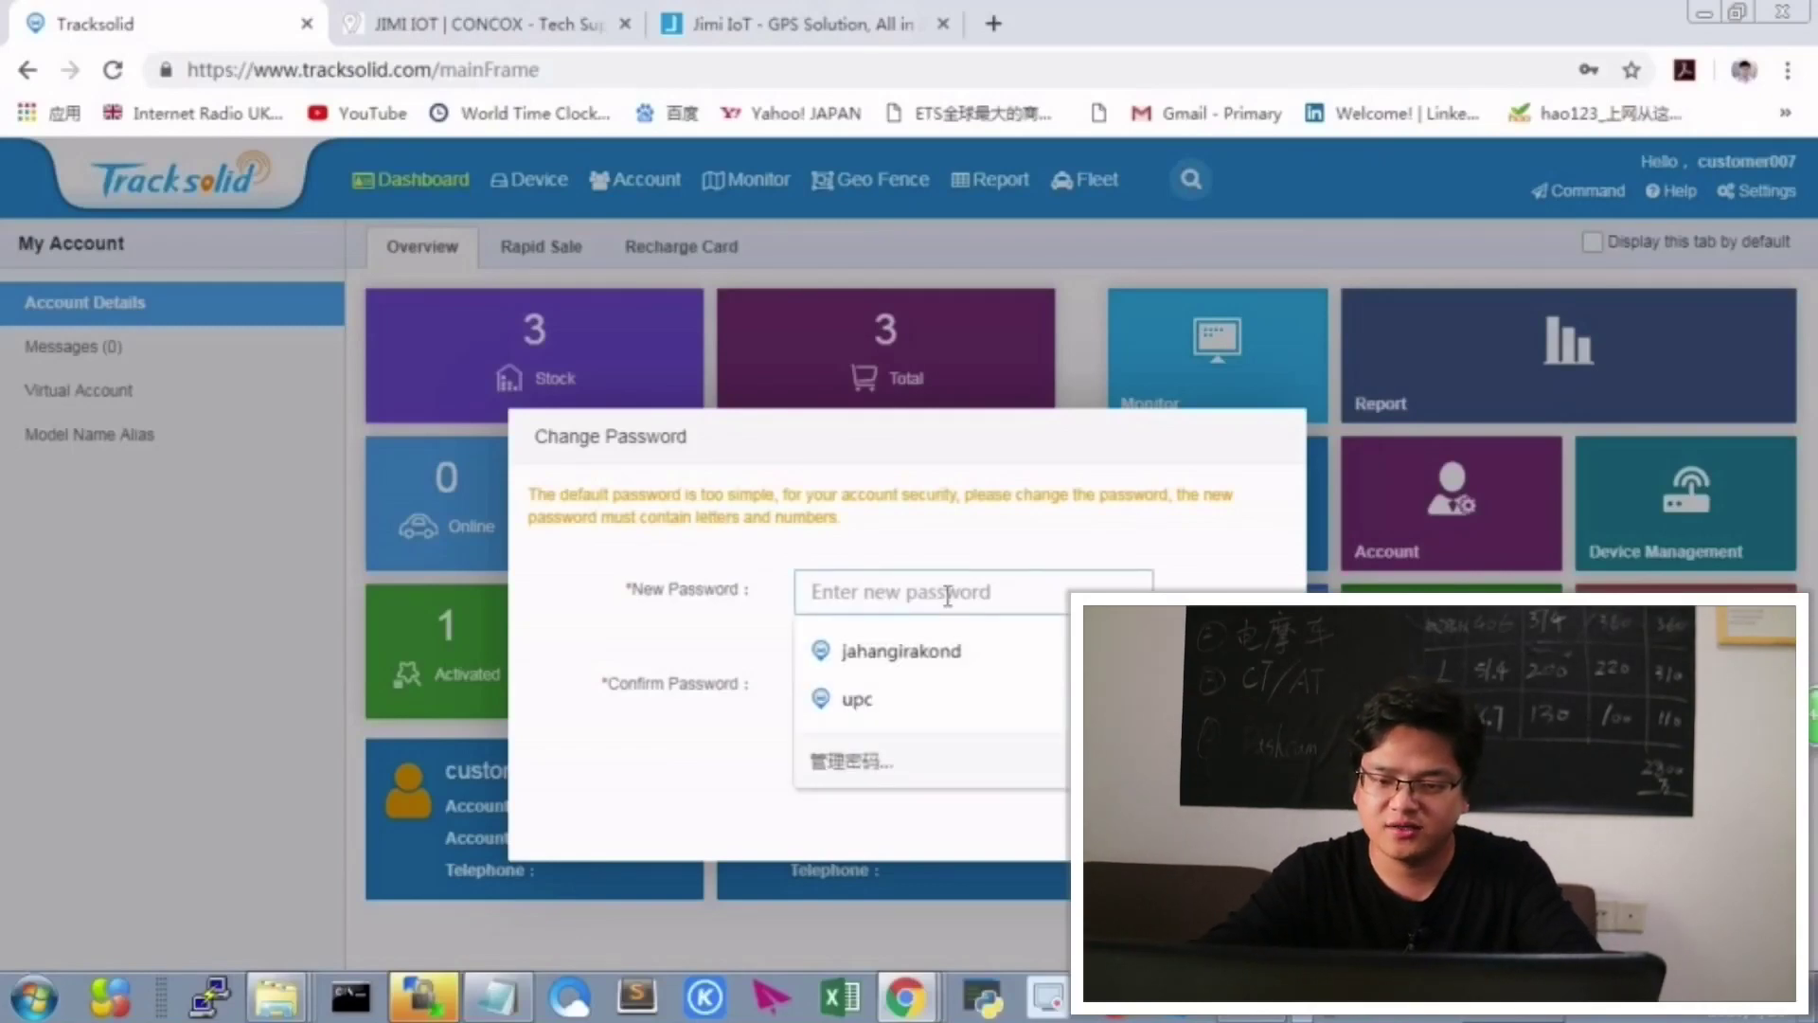
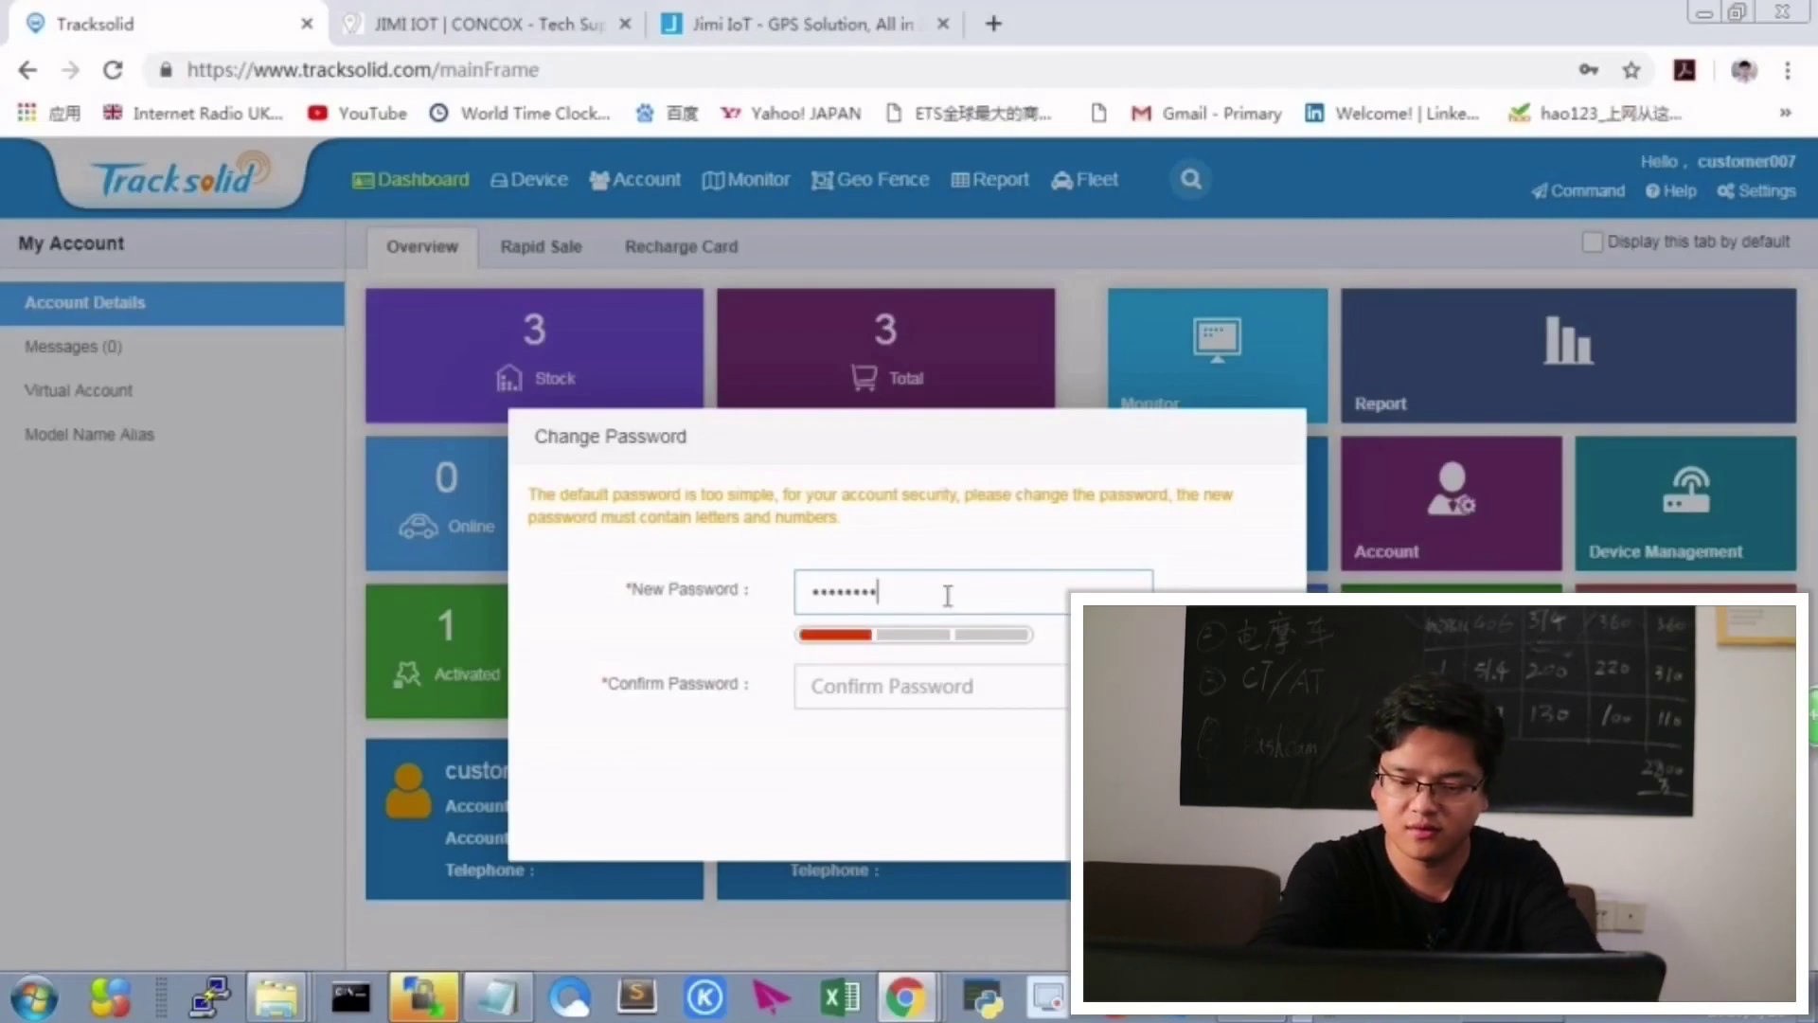
pyautogui.press('Tab')
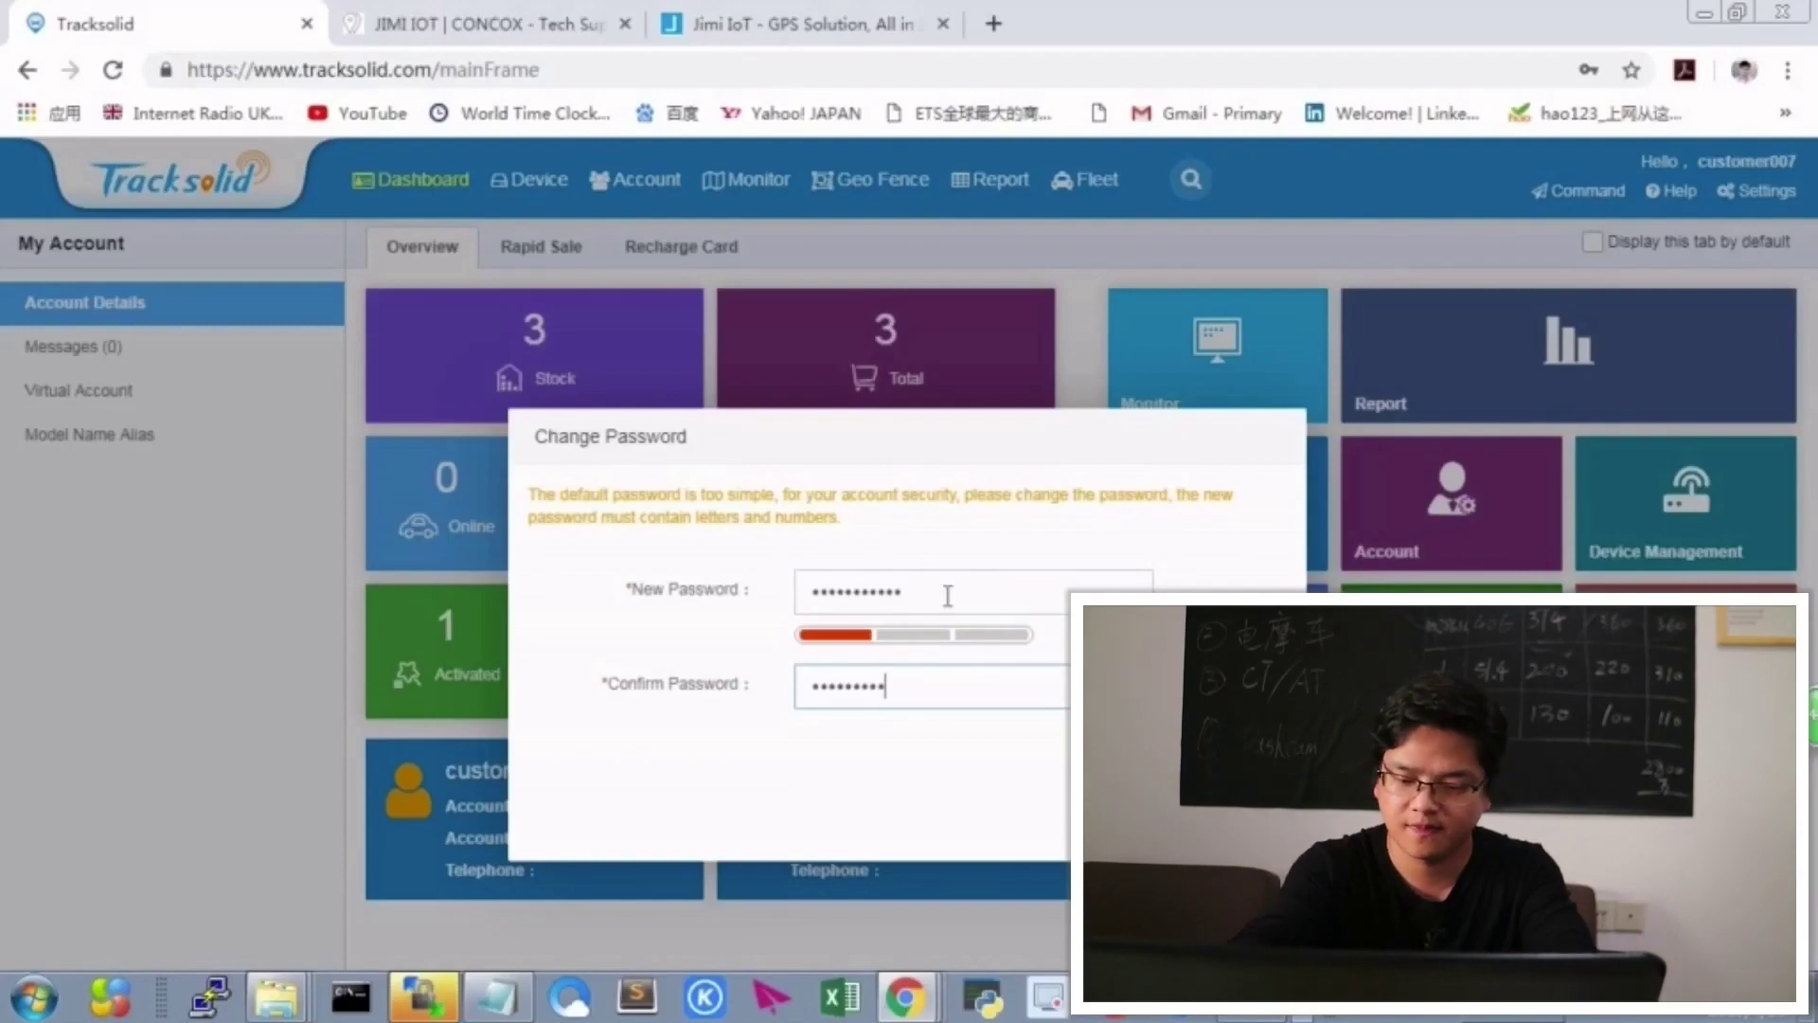
pyautogui.press('Return')
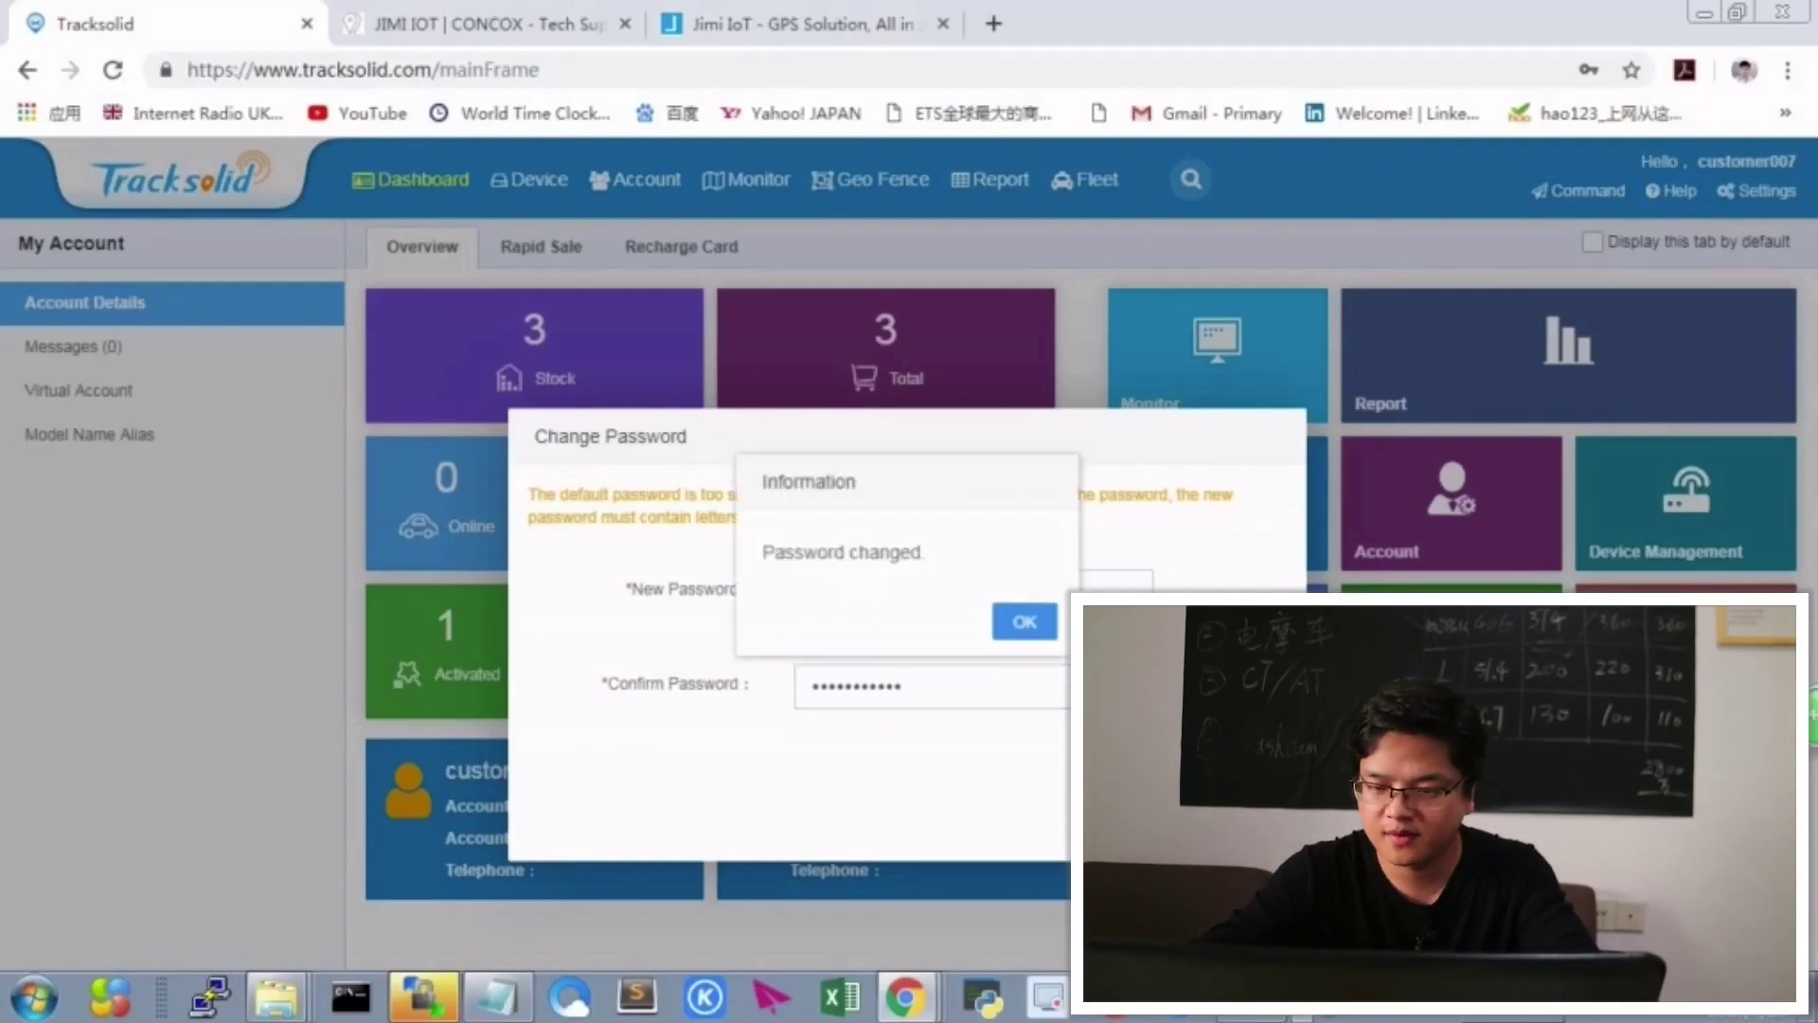
# Acknowledge the password-changed notice and log in as customer007 with the new password
pyautogui.click(1026, 632)
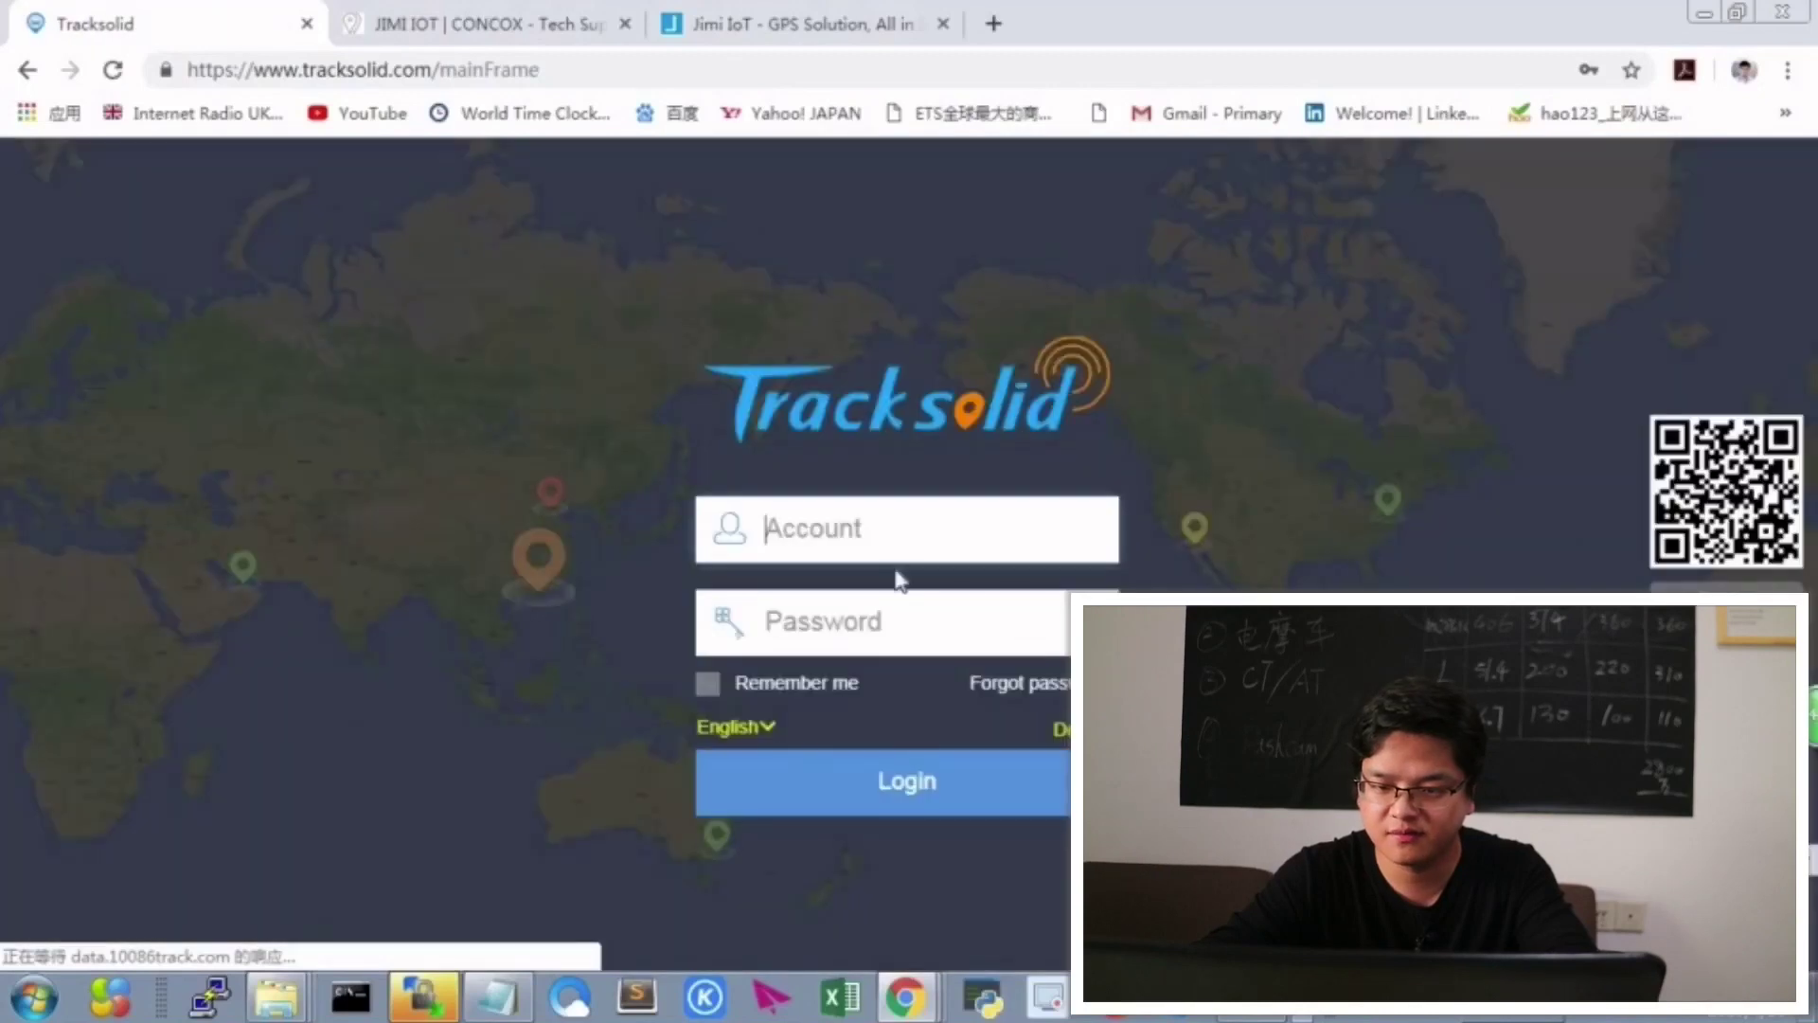
pyautogui.click(906, 551)
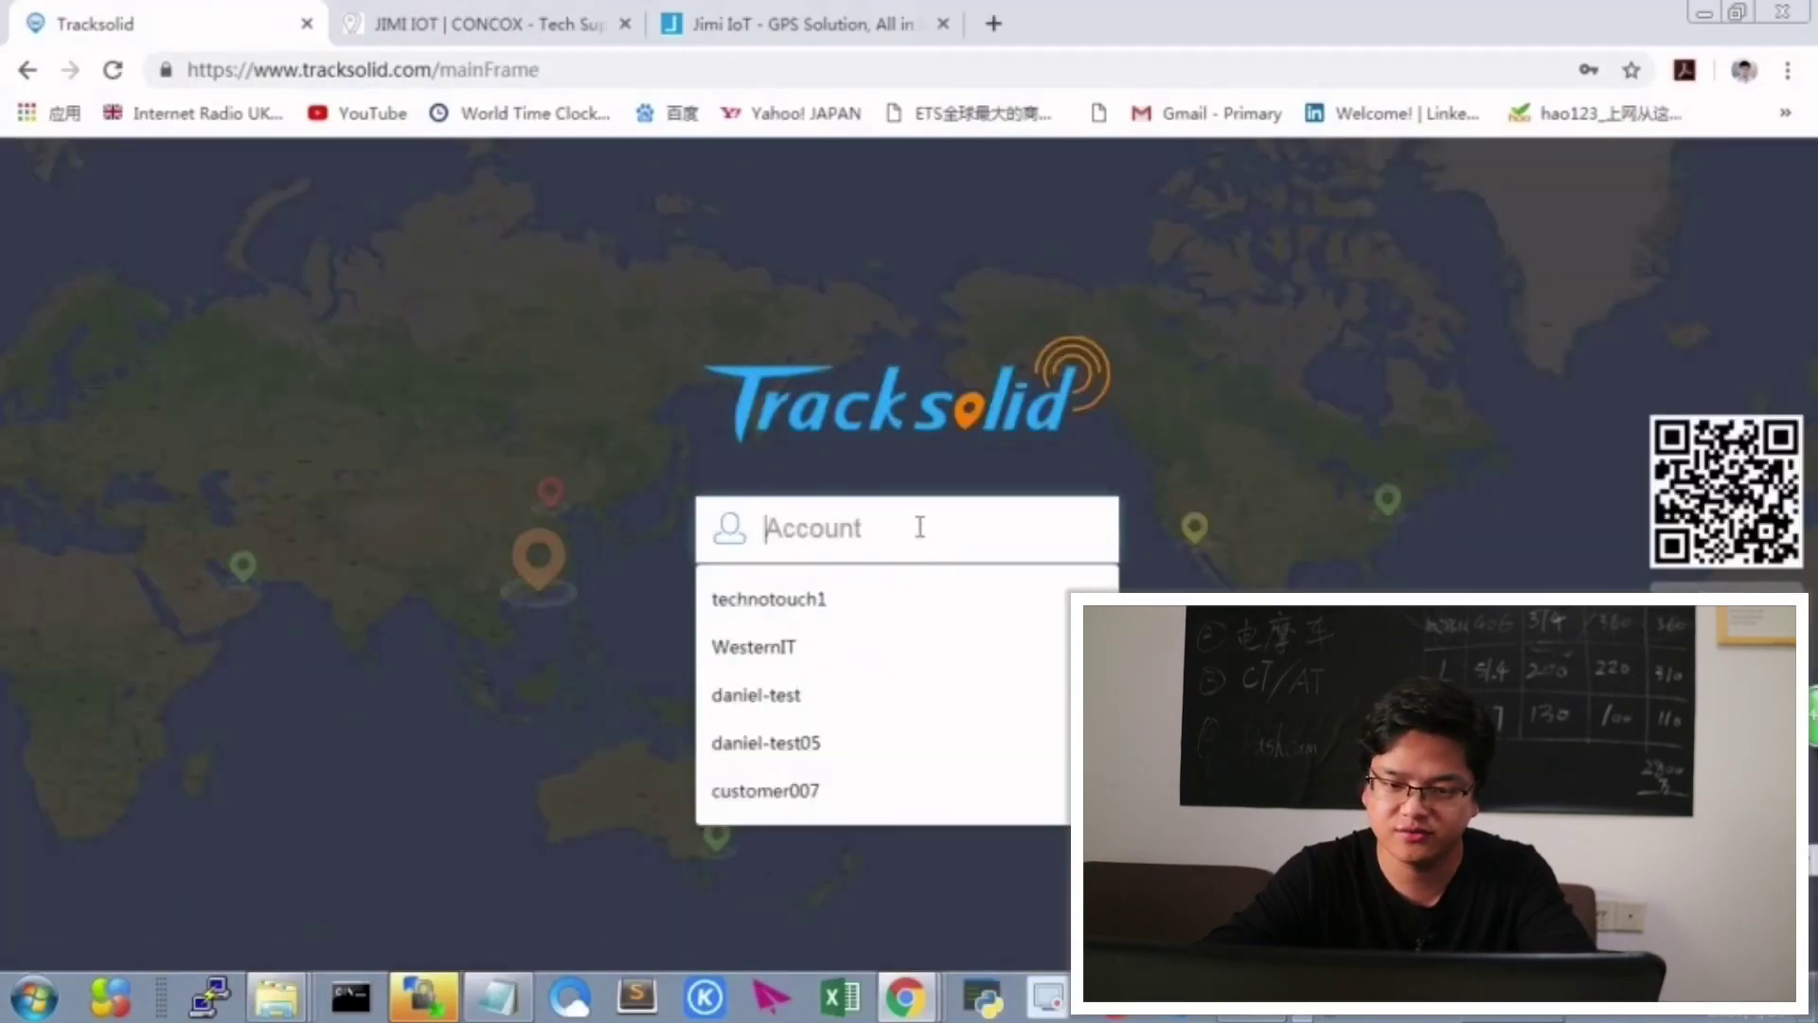
pyautogui.click(812, 791)
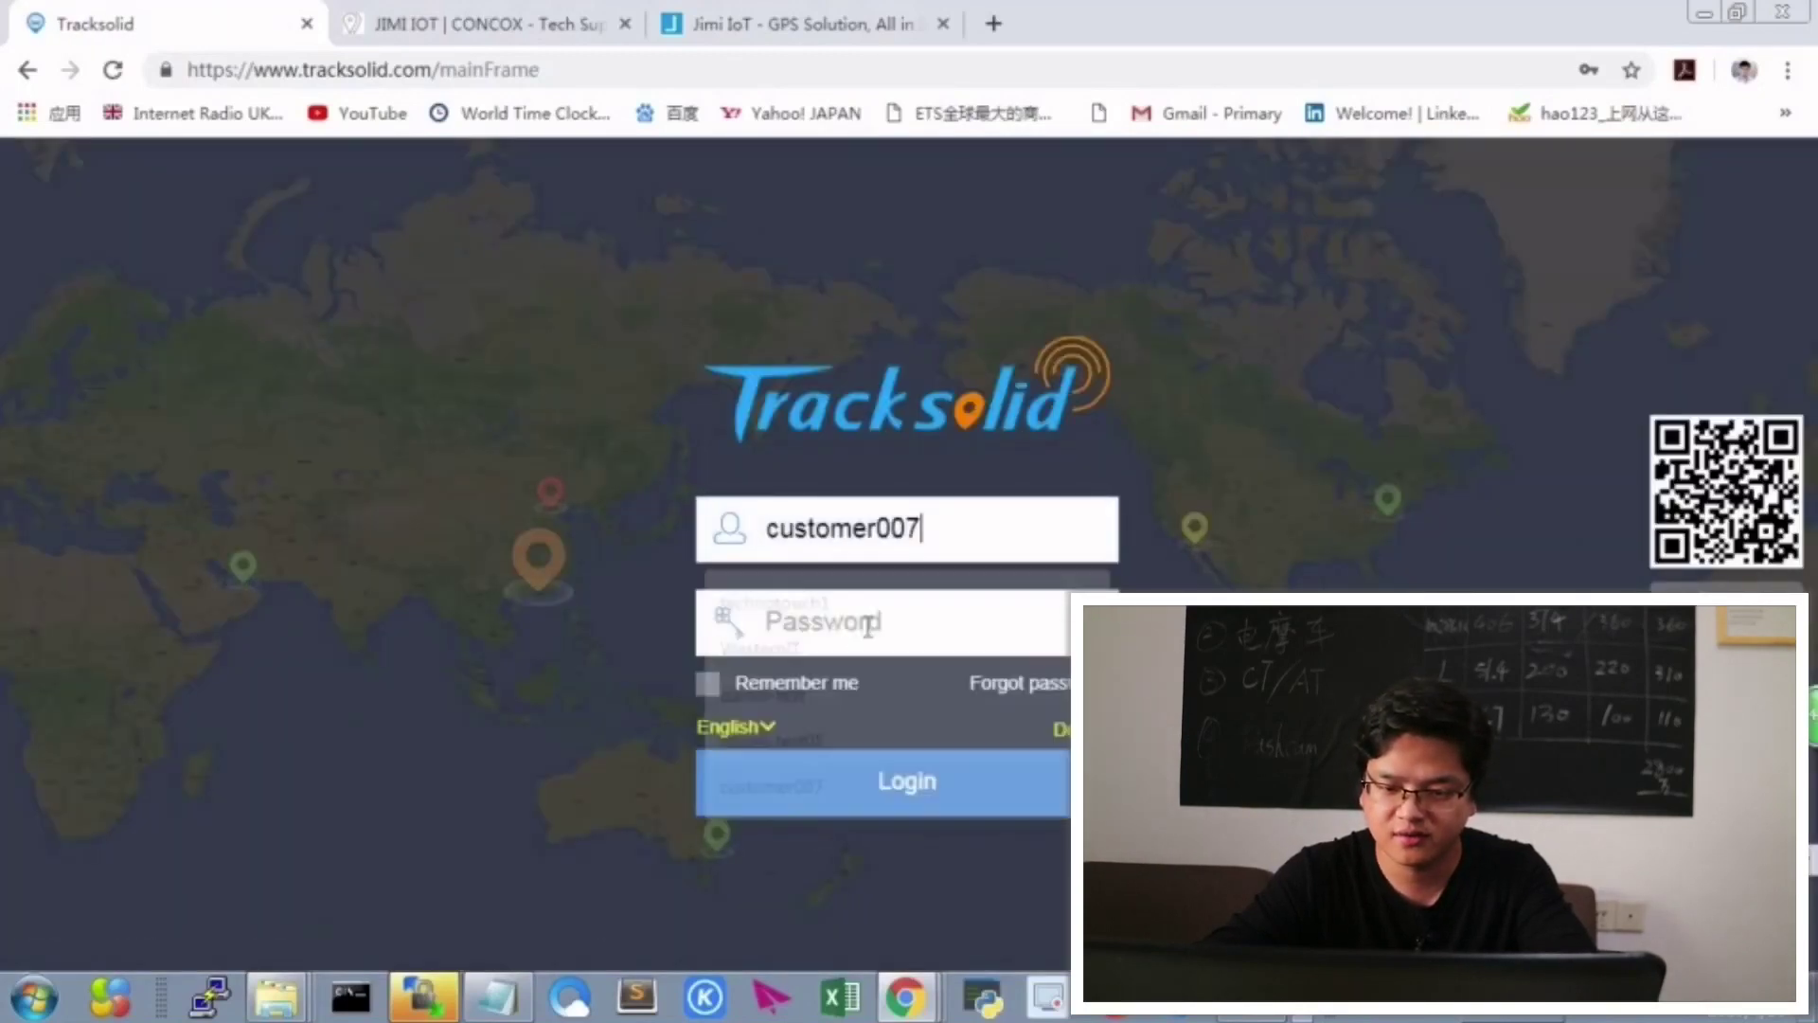
pyautogui.click(869, 627)
pyautogui.write('•••••')
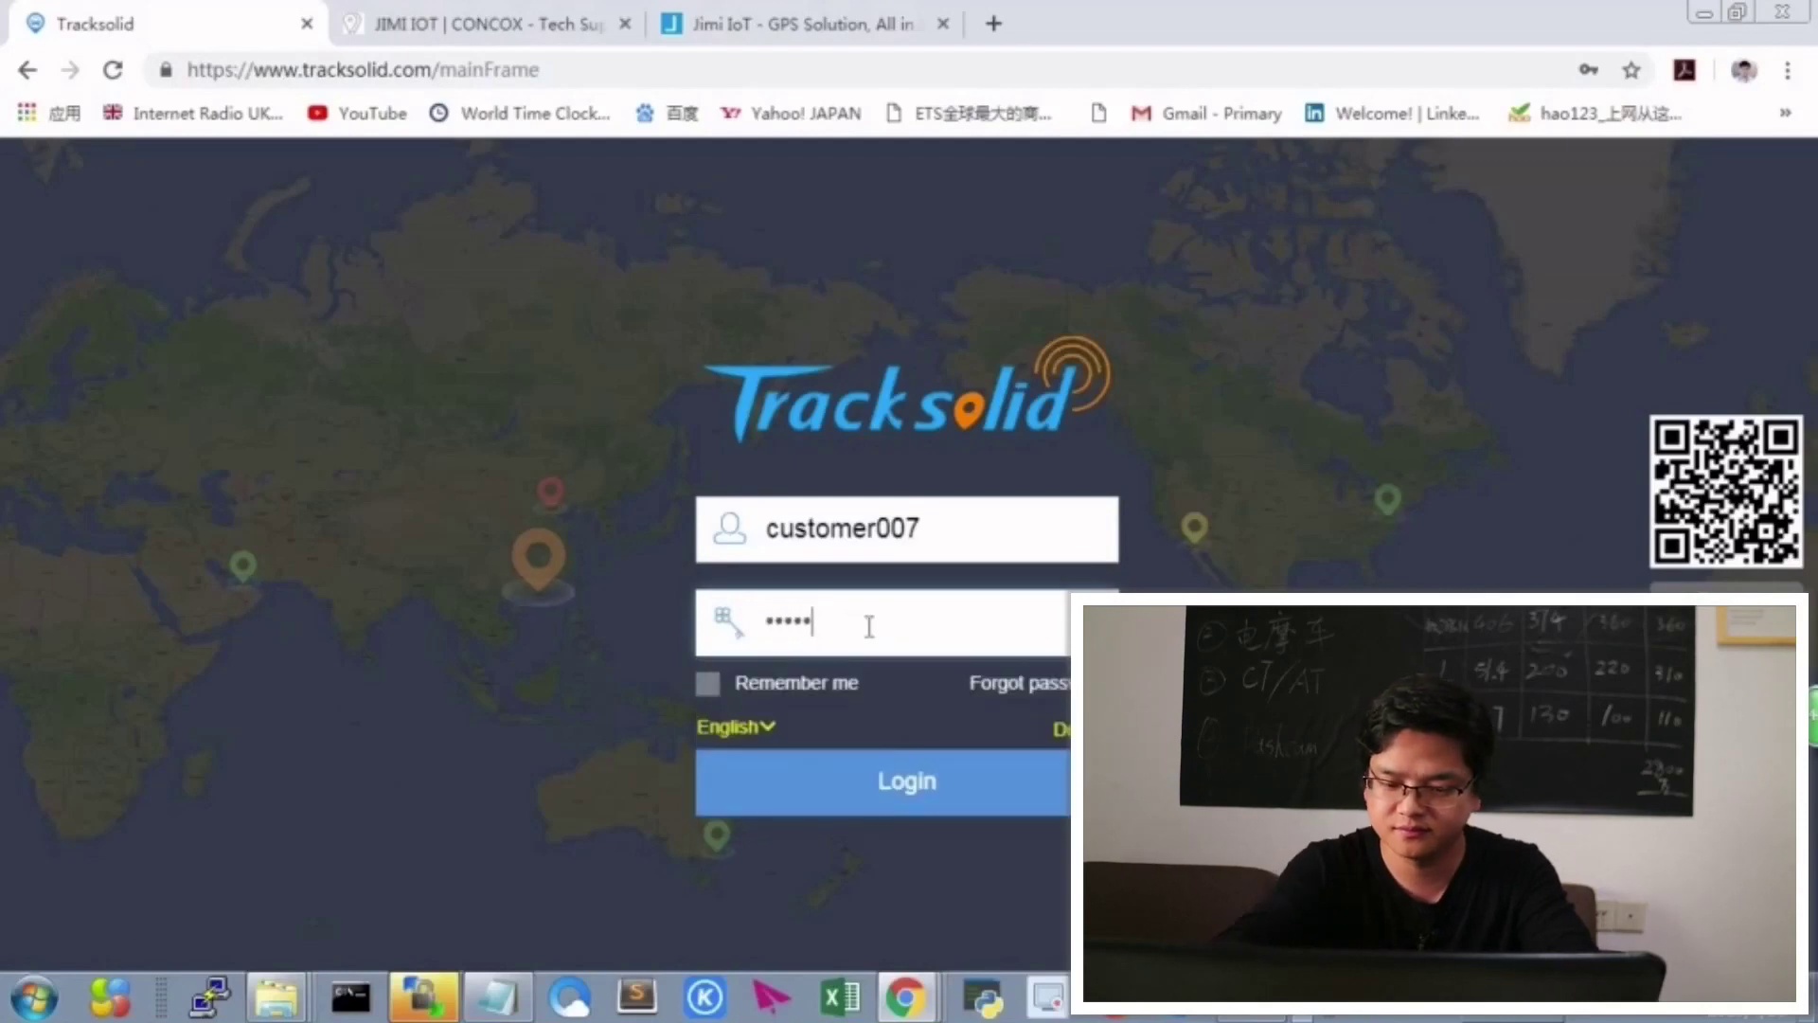
pyautogui.write('•••••••')
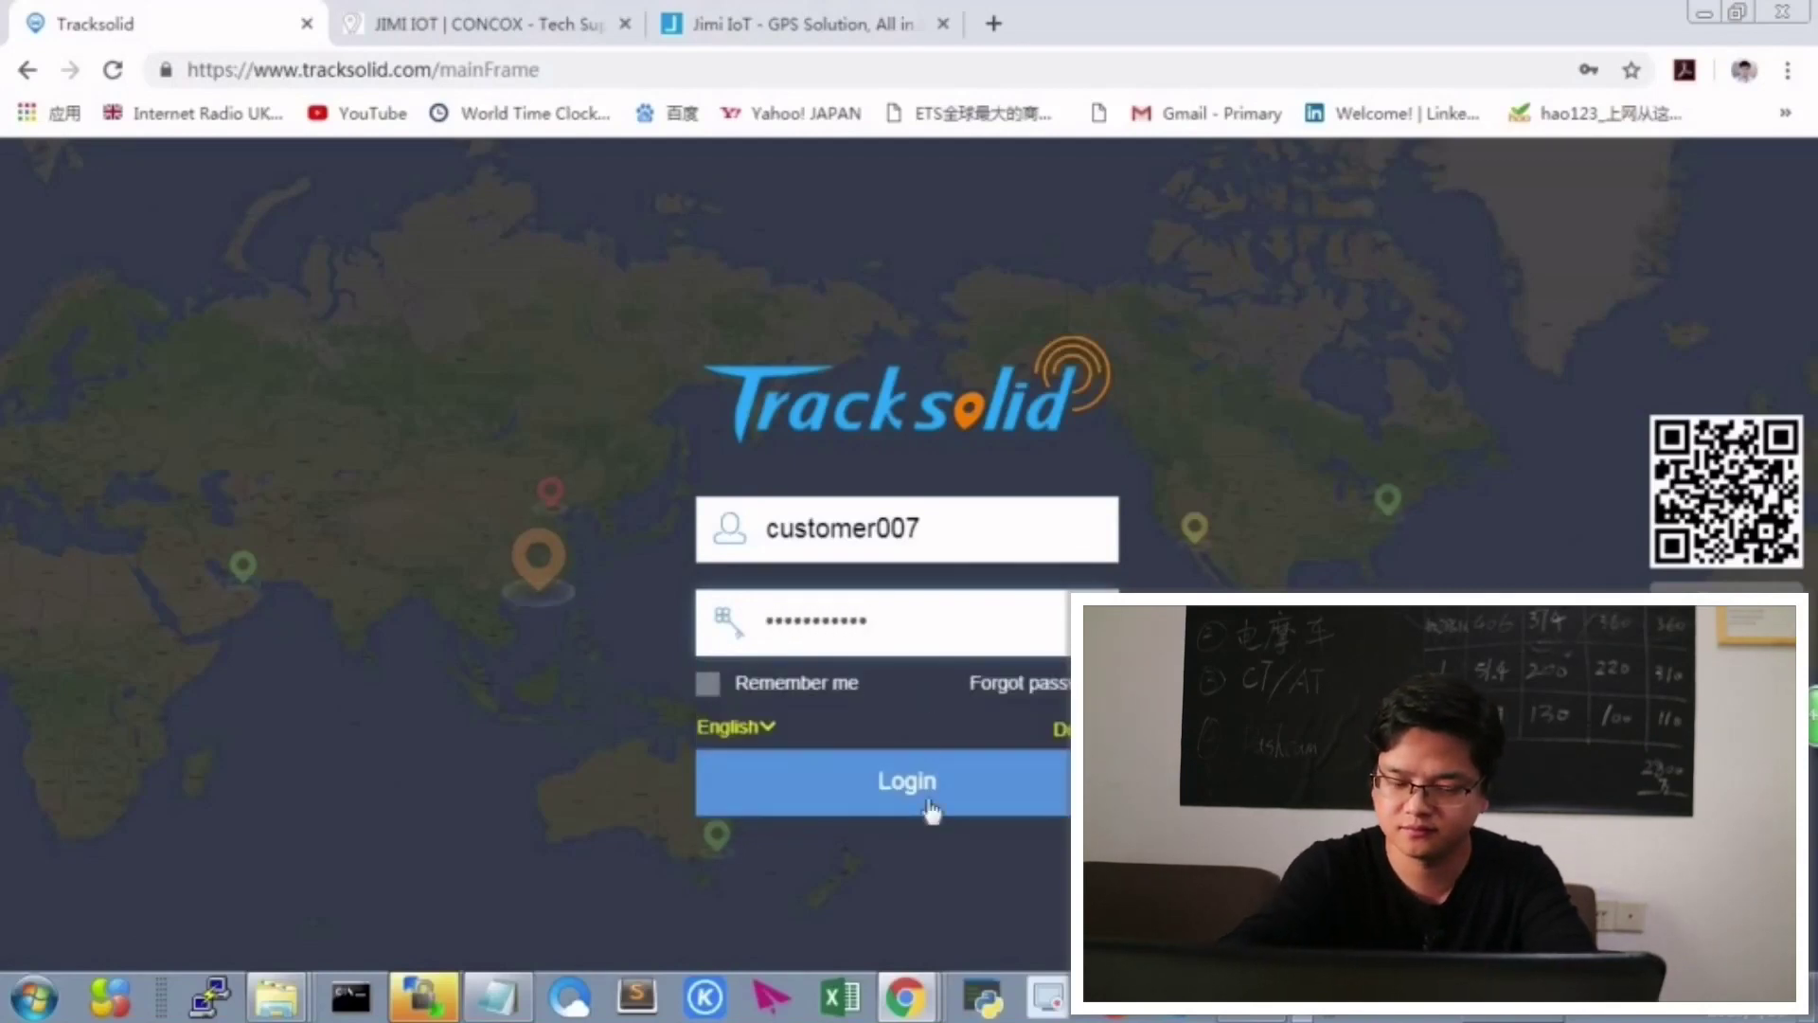
pyautogui.click(931, 807)
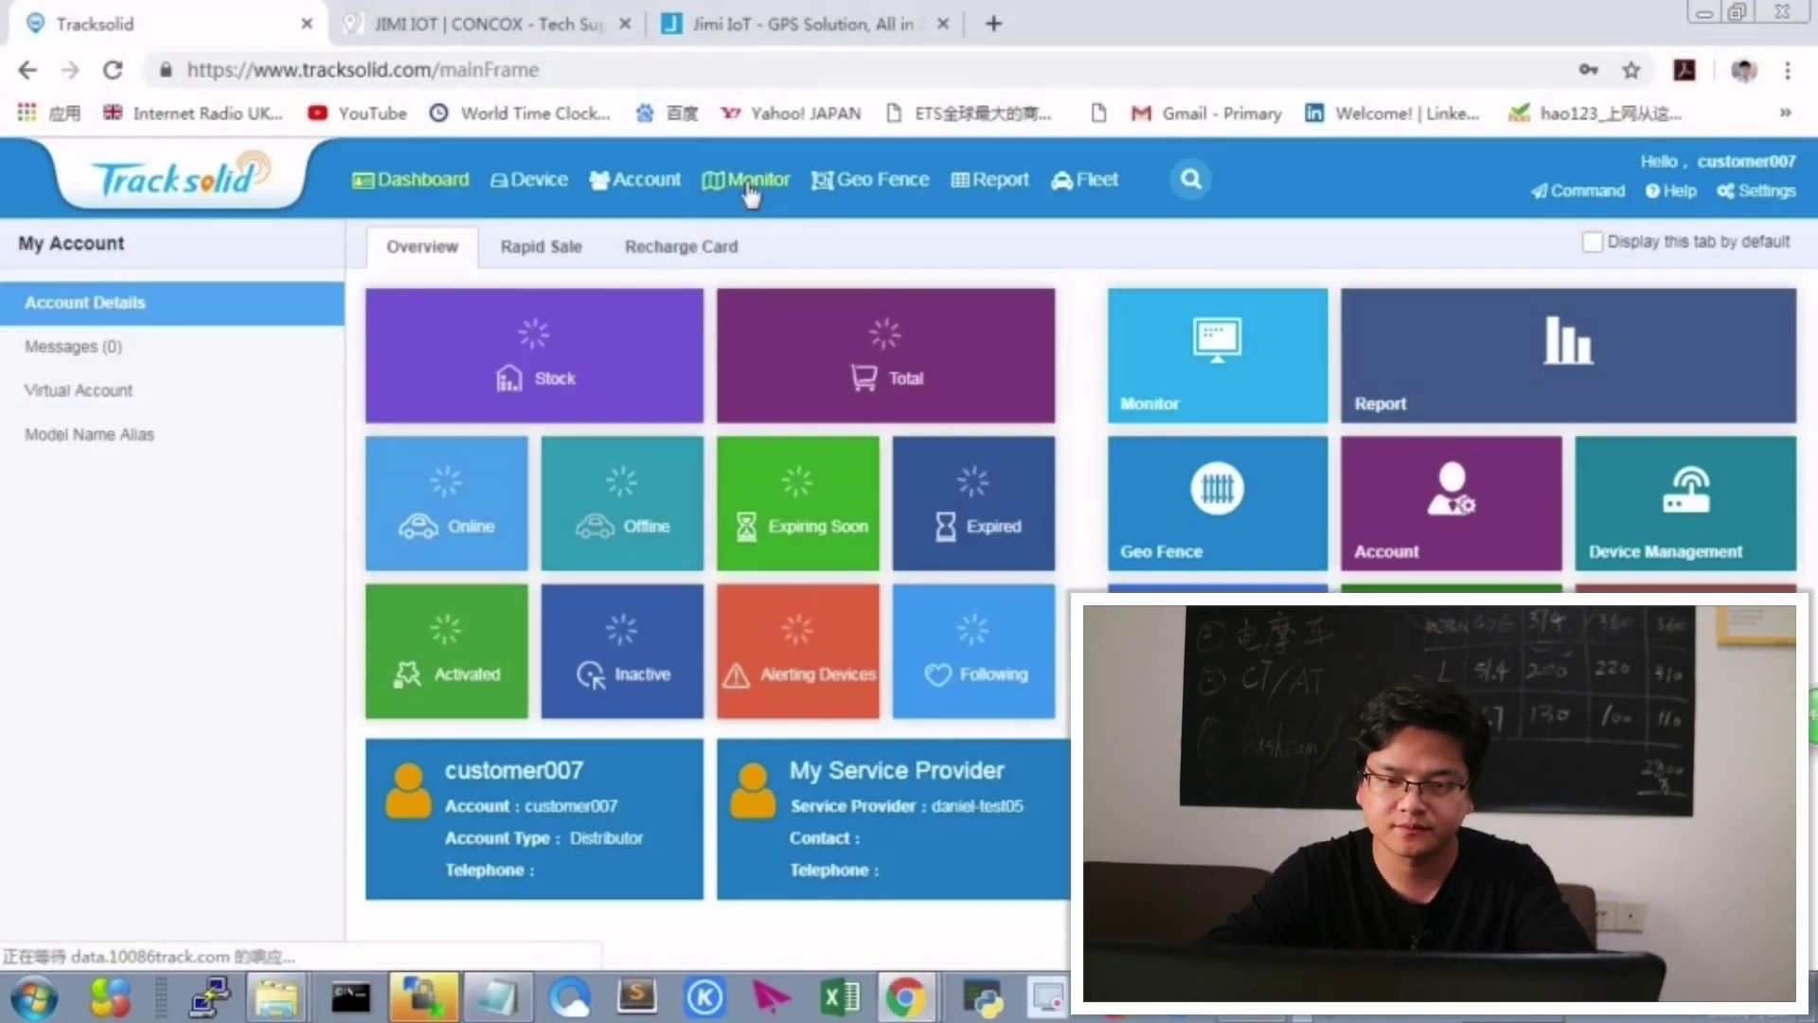
# View Test_unit's details on the Monitor map after dismissing the network status popup
pyautogui.click(750, 185)
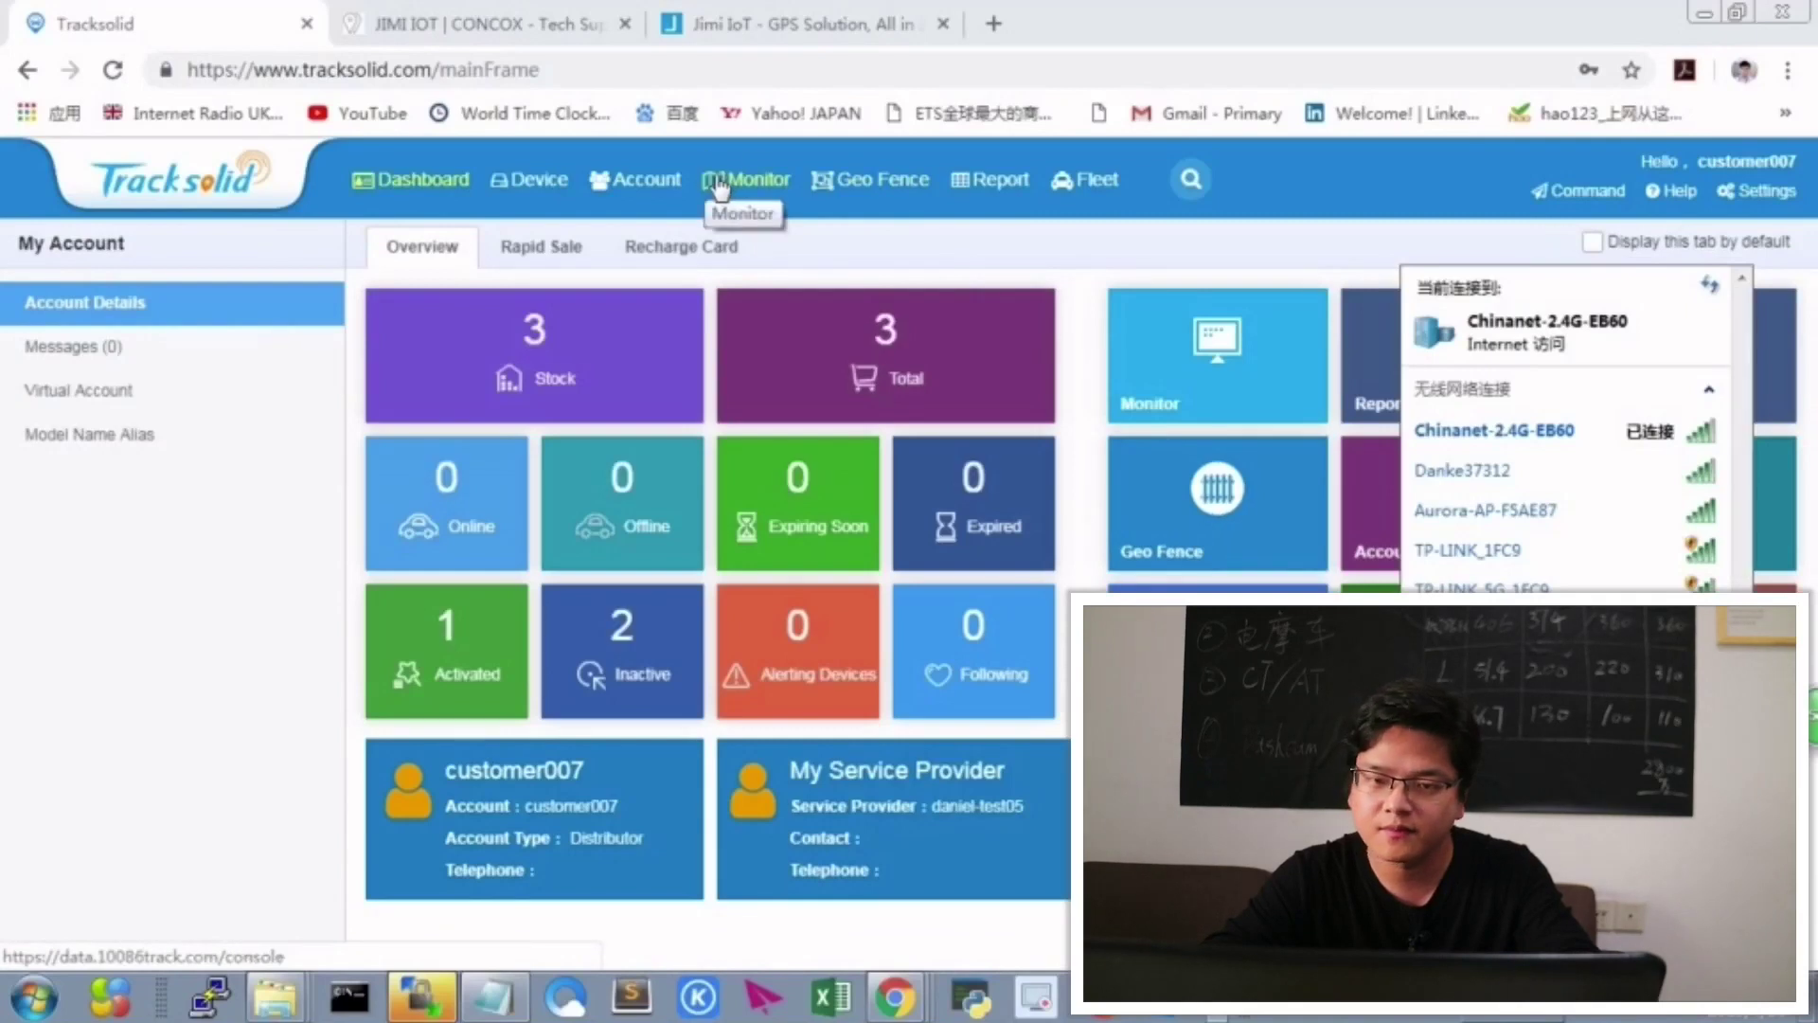
pyautogui.click(722, 186)
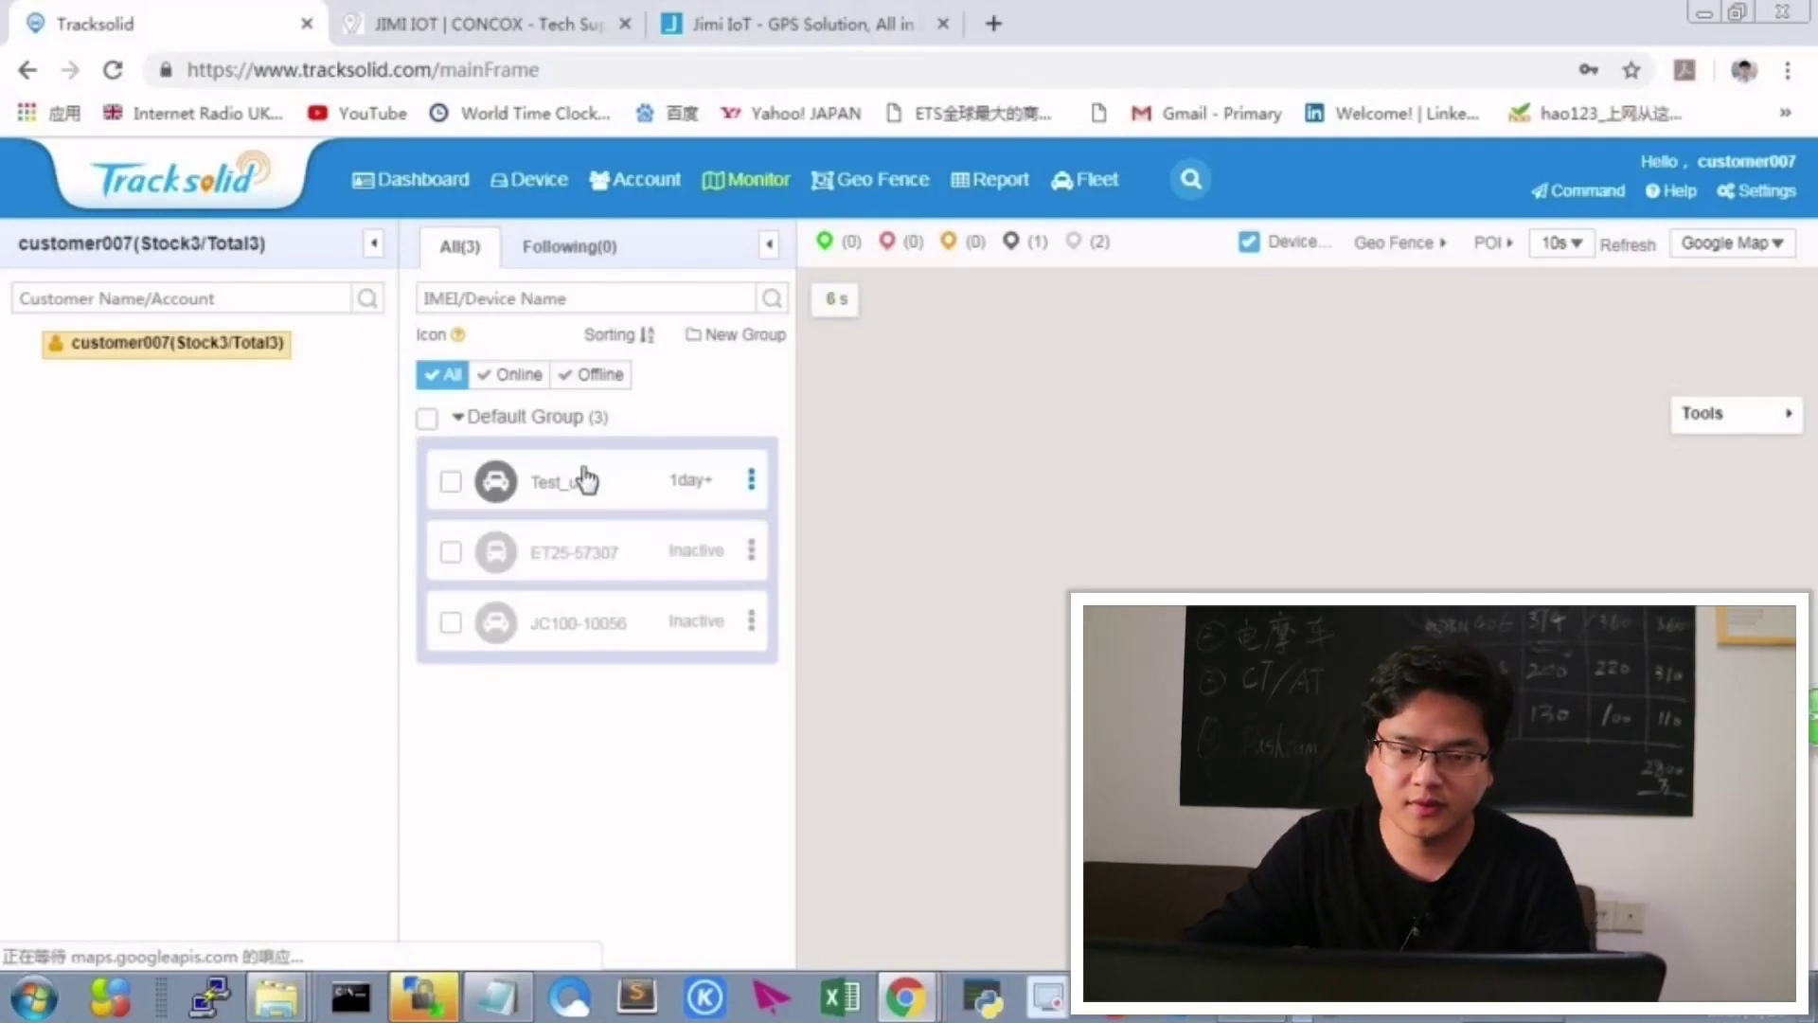
pyautogui.click(585, 481)
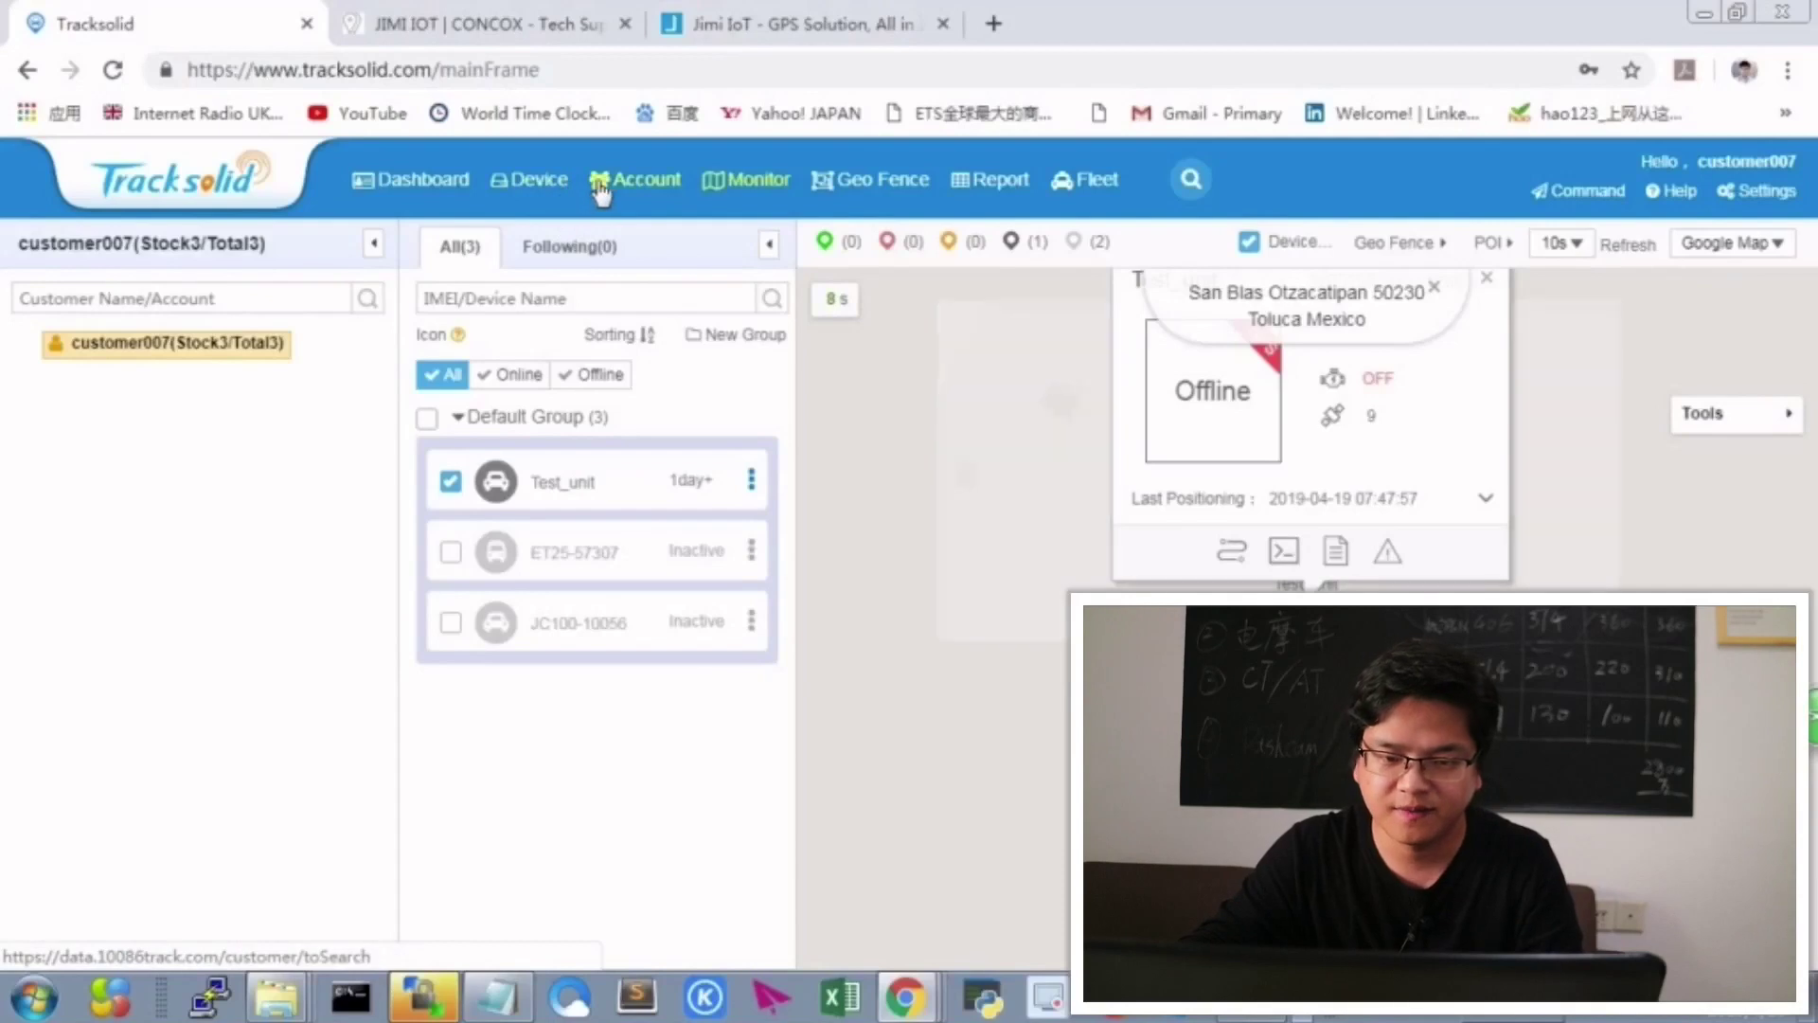
# Open the All Devices table and inspect Test_unit's empty platform expiration value
pyautogui.click(533, 182)
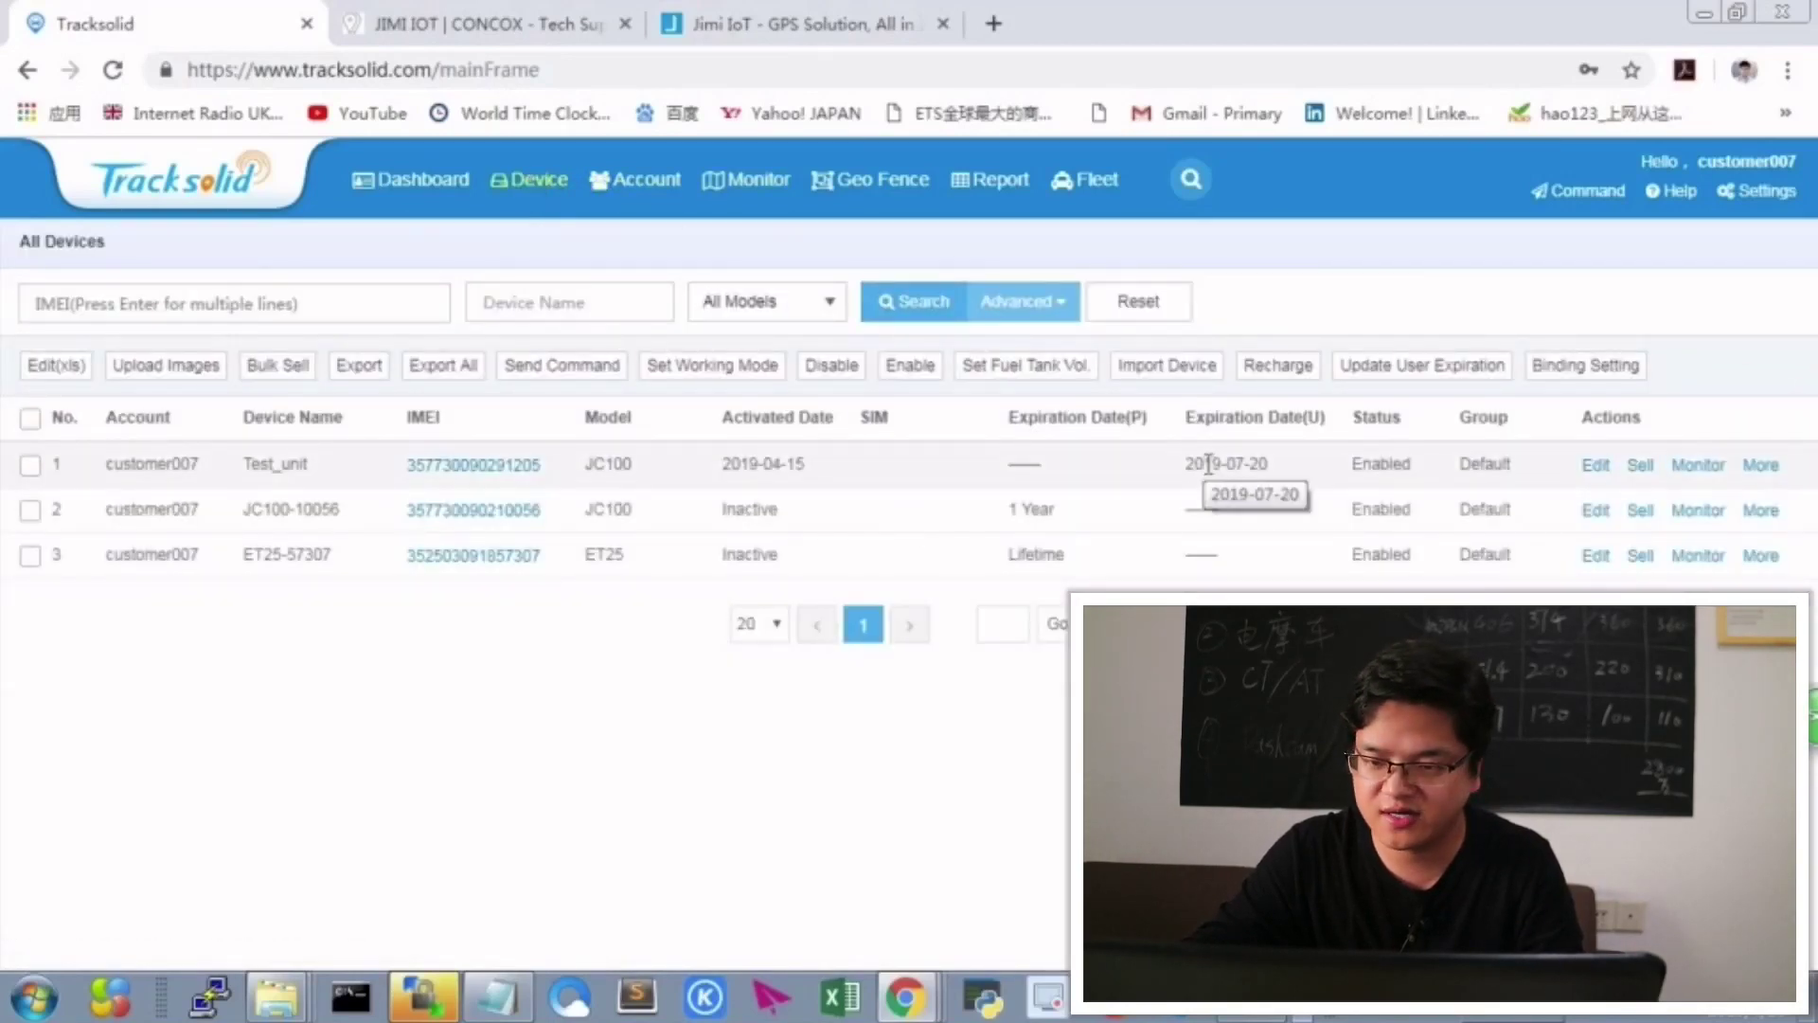
pyautogui.doubleClick(1201, 464)
pyautogui.click(1104, 473)
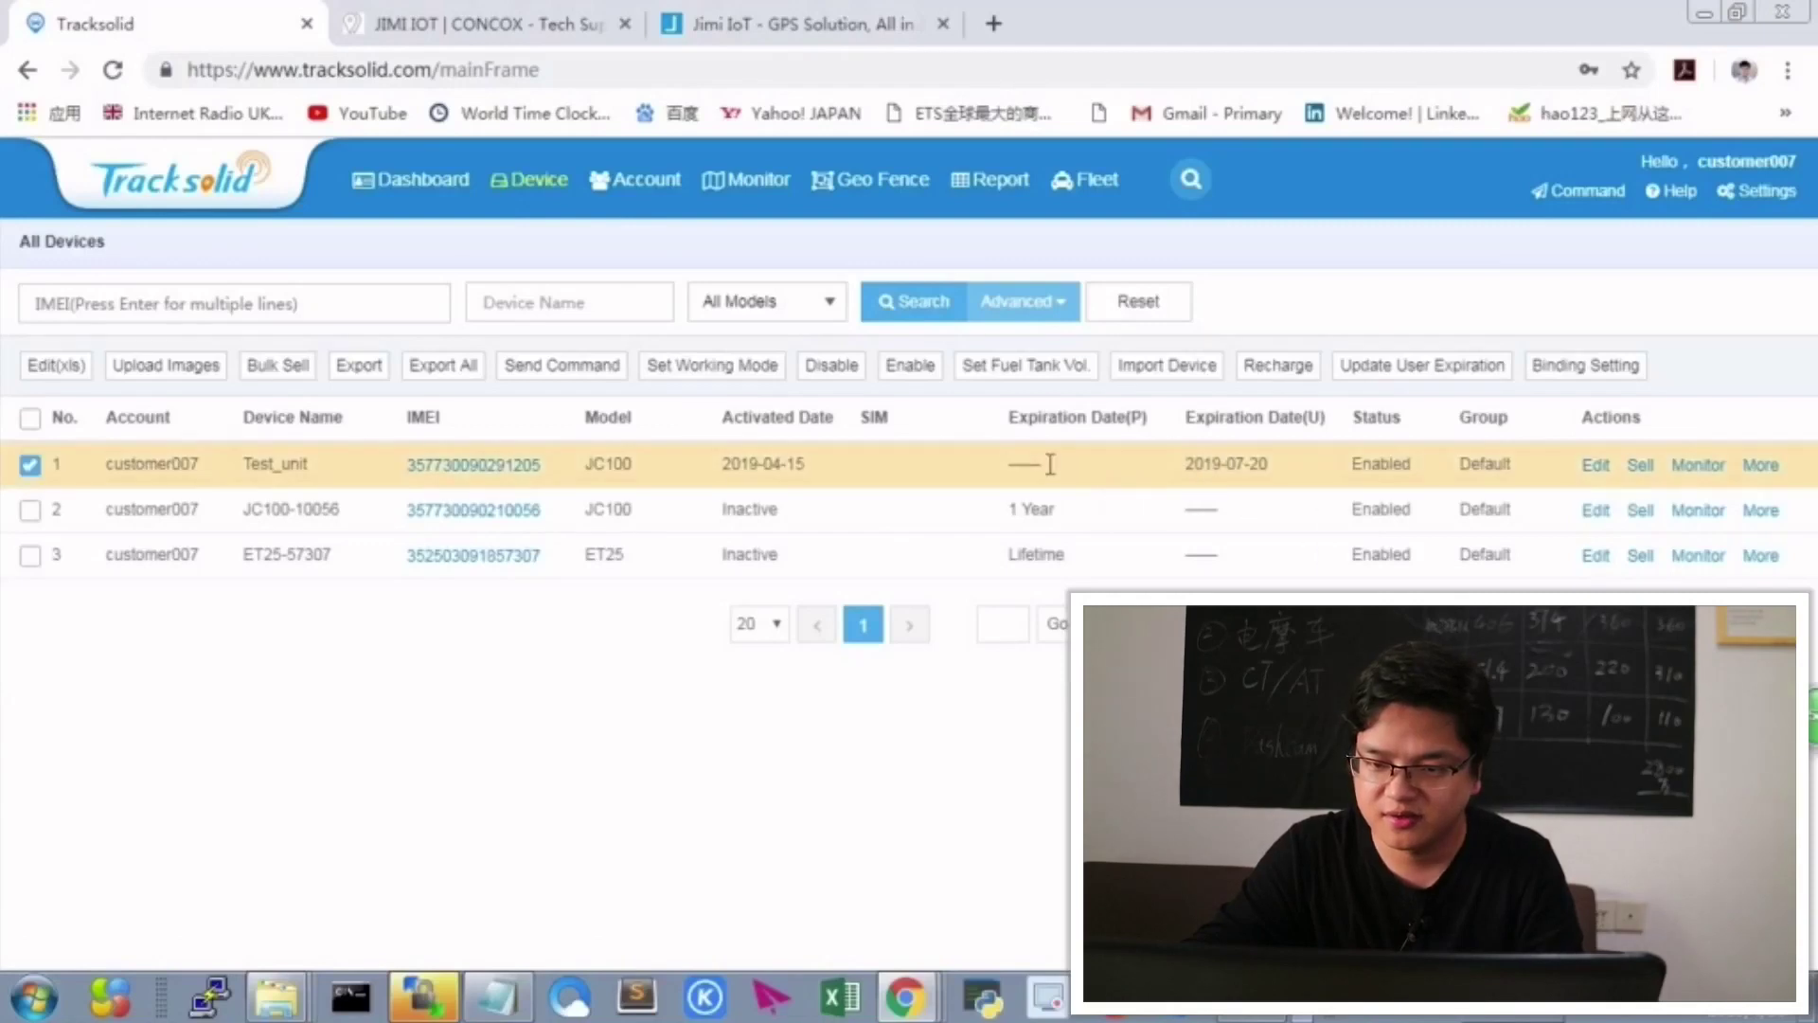
pyautogui.click(1089, 449)
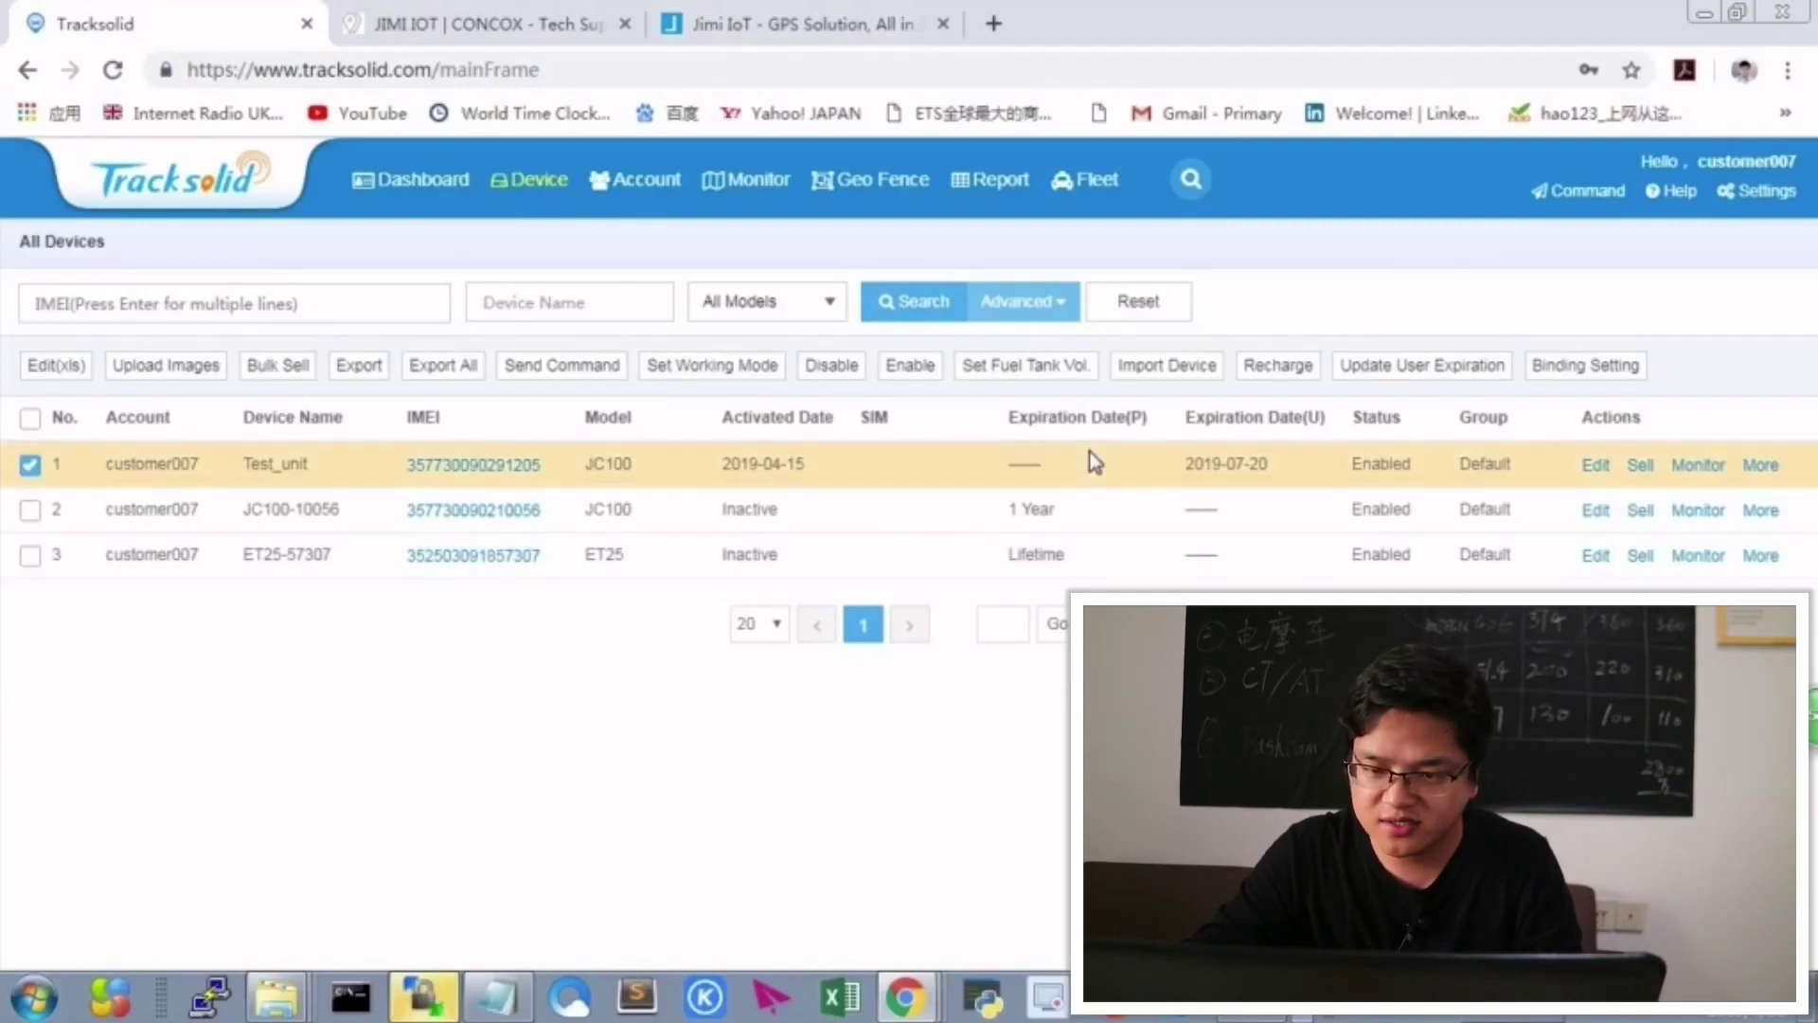
pyautogui.click(1055, 460)
pyautogui.moveTo(1051, 461); pyautogui.dragTo(1003, 468)
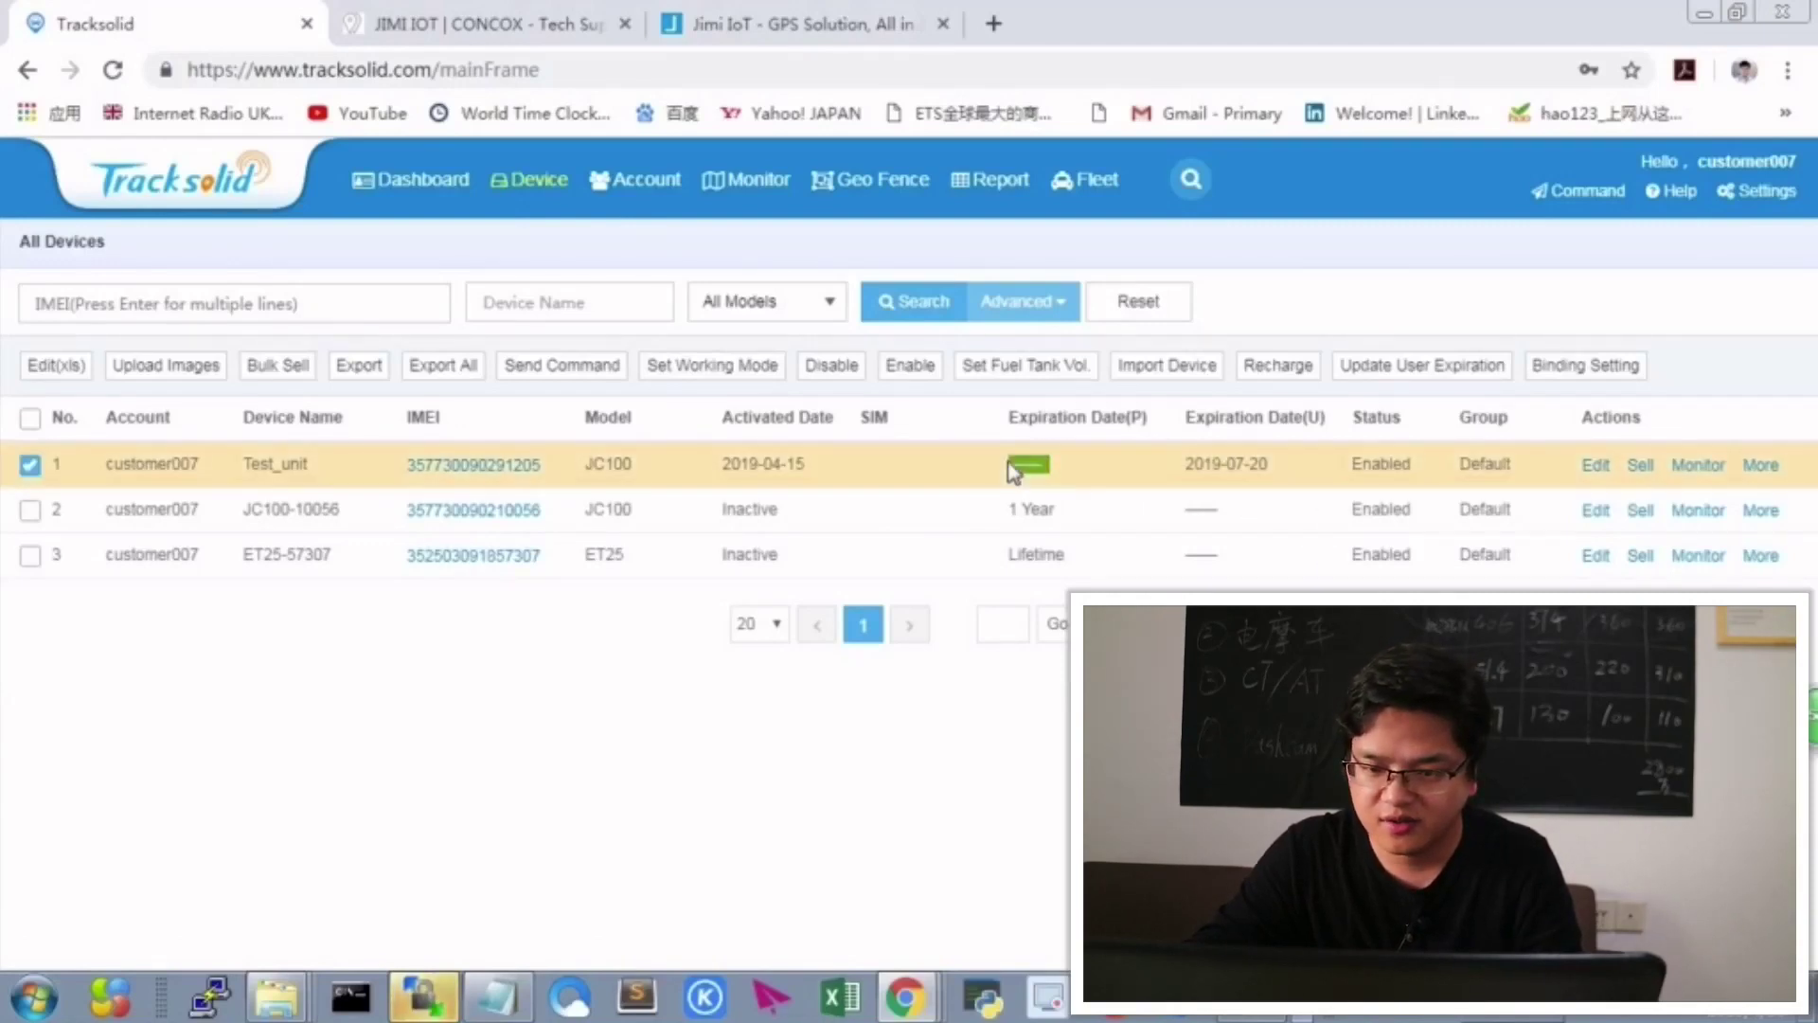
pyautogui.click(1000, 469)
pyautogui.tripleClick(1044, 459)
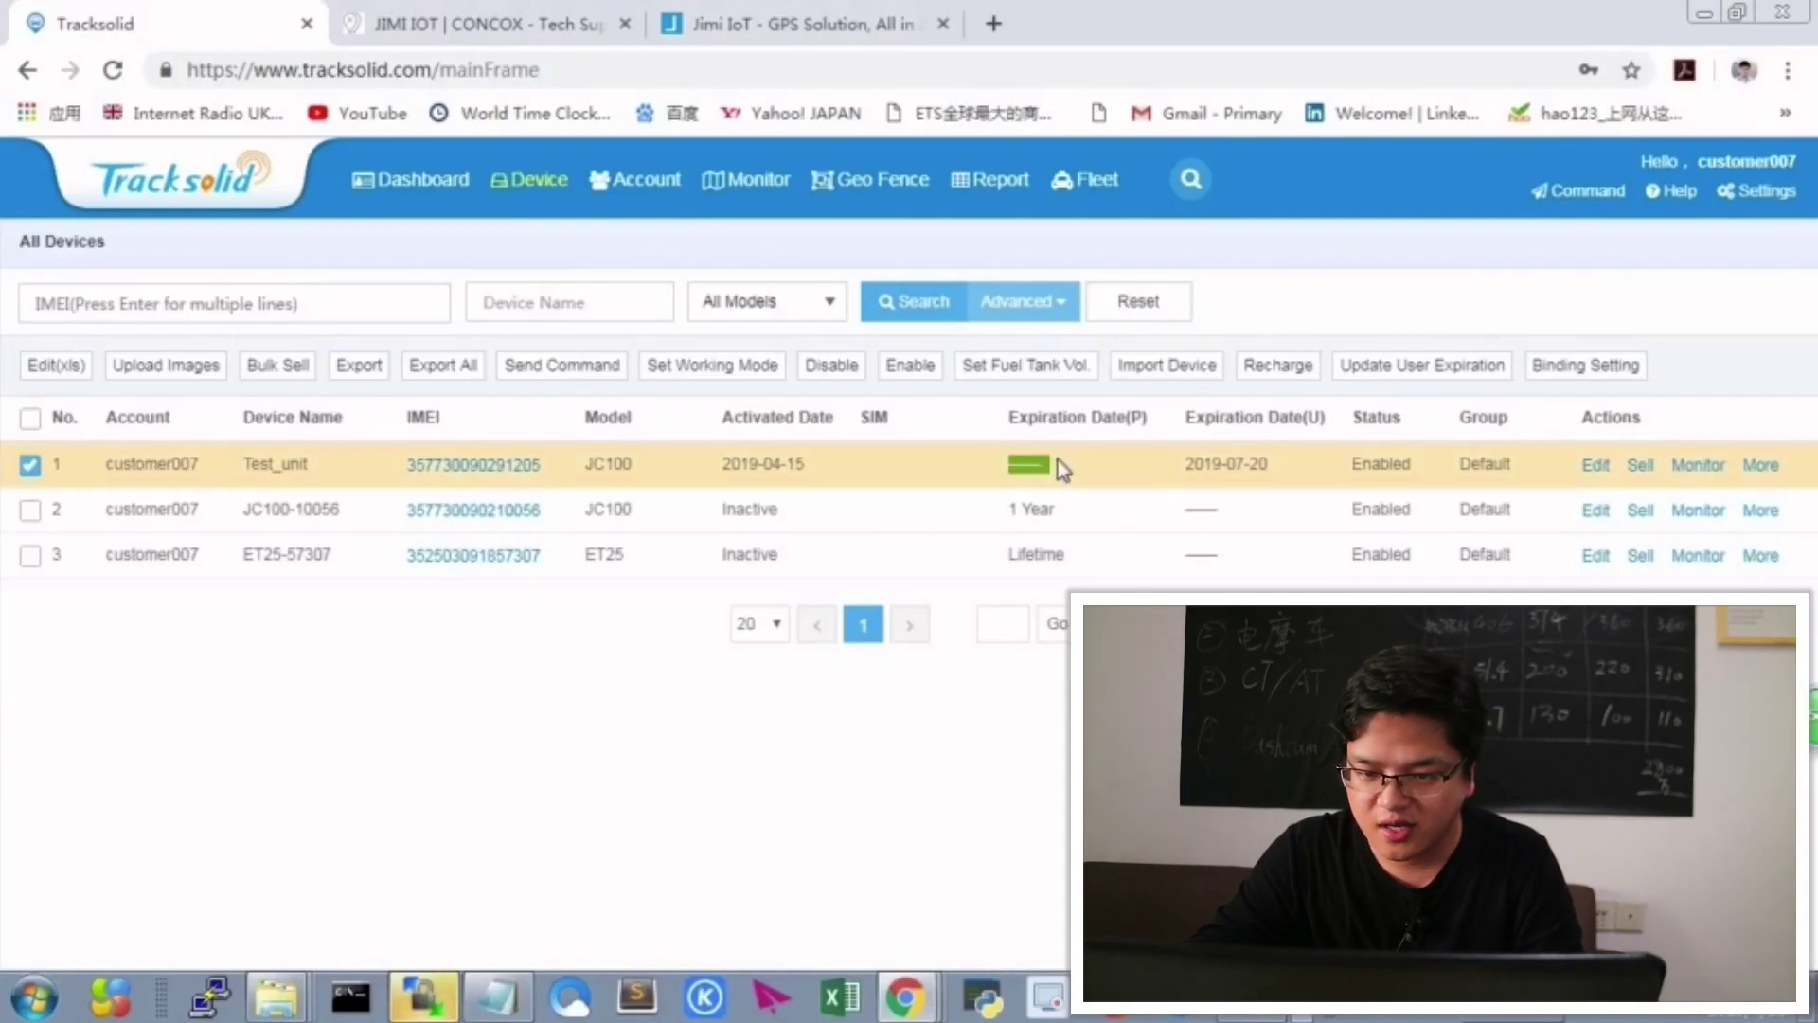
pyautogui.click(1058, 460)
pyautogui.tripleClick(937, 465)
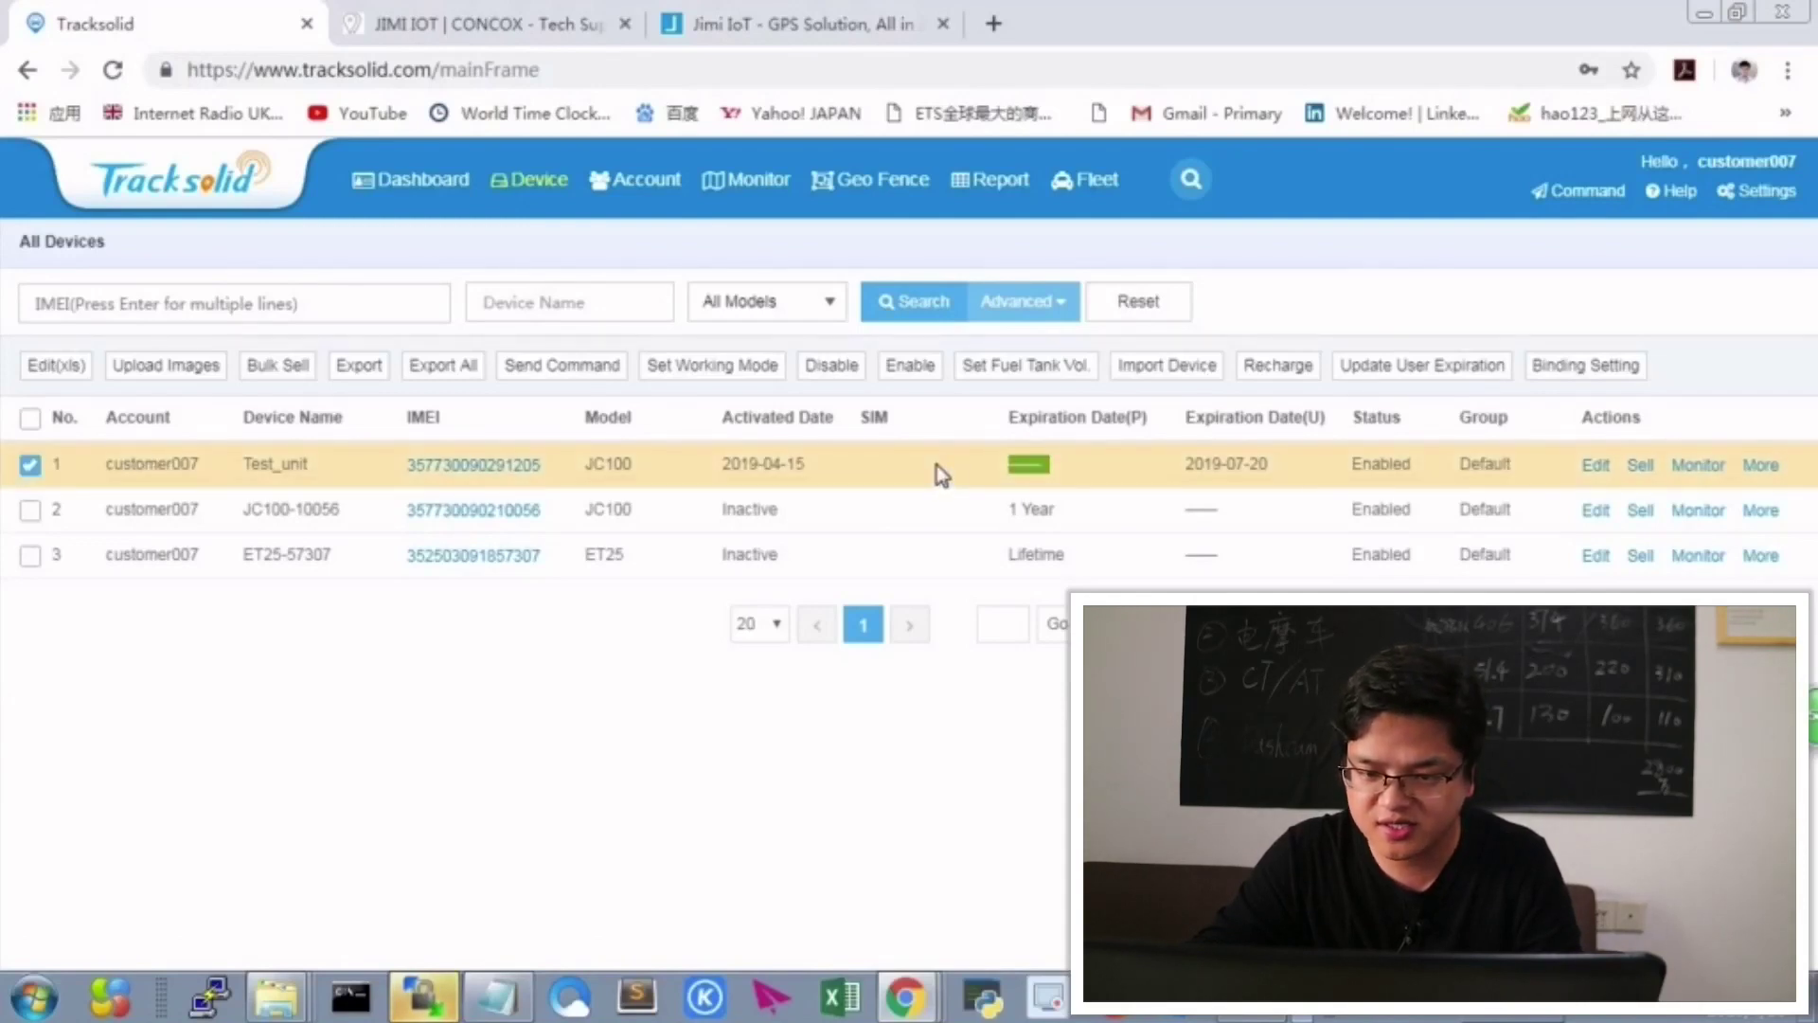
pyautogui.click(967, 459)
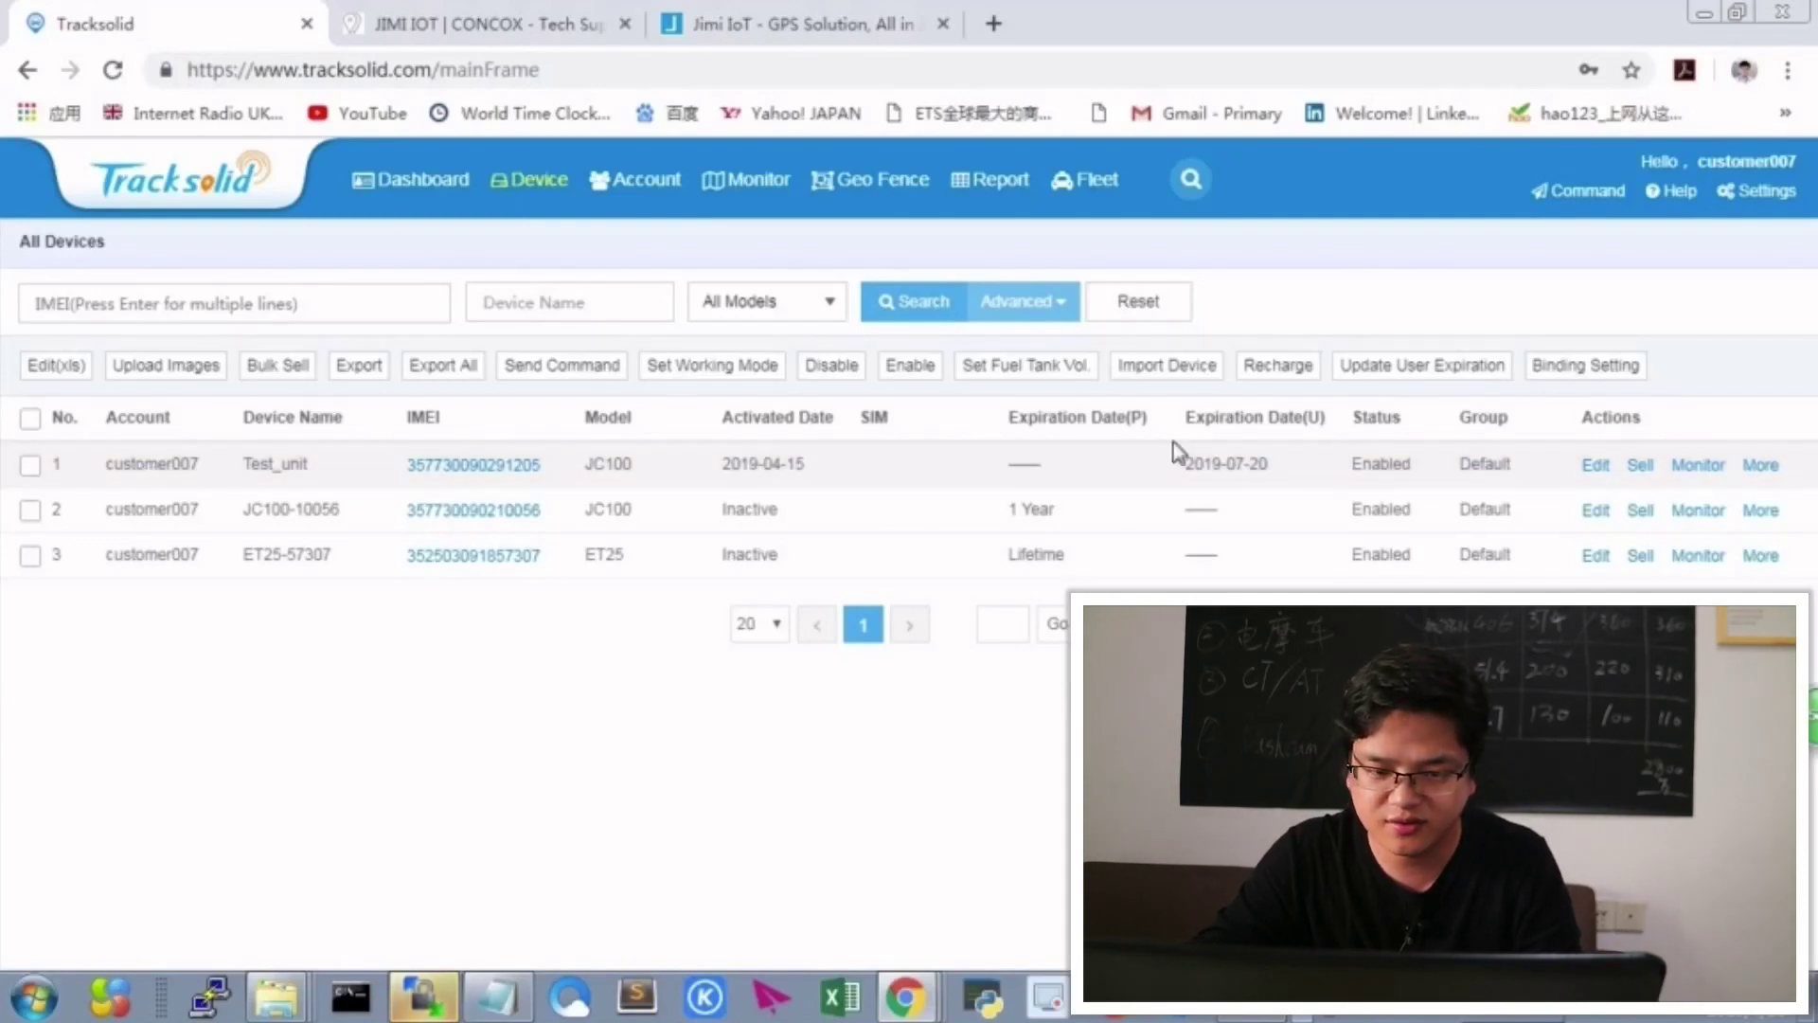
# Confirm Test_unit's user expiration date in the table reads 2019-07-20
pyautogui.tripleClick(1229, 465)
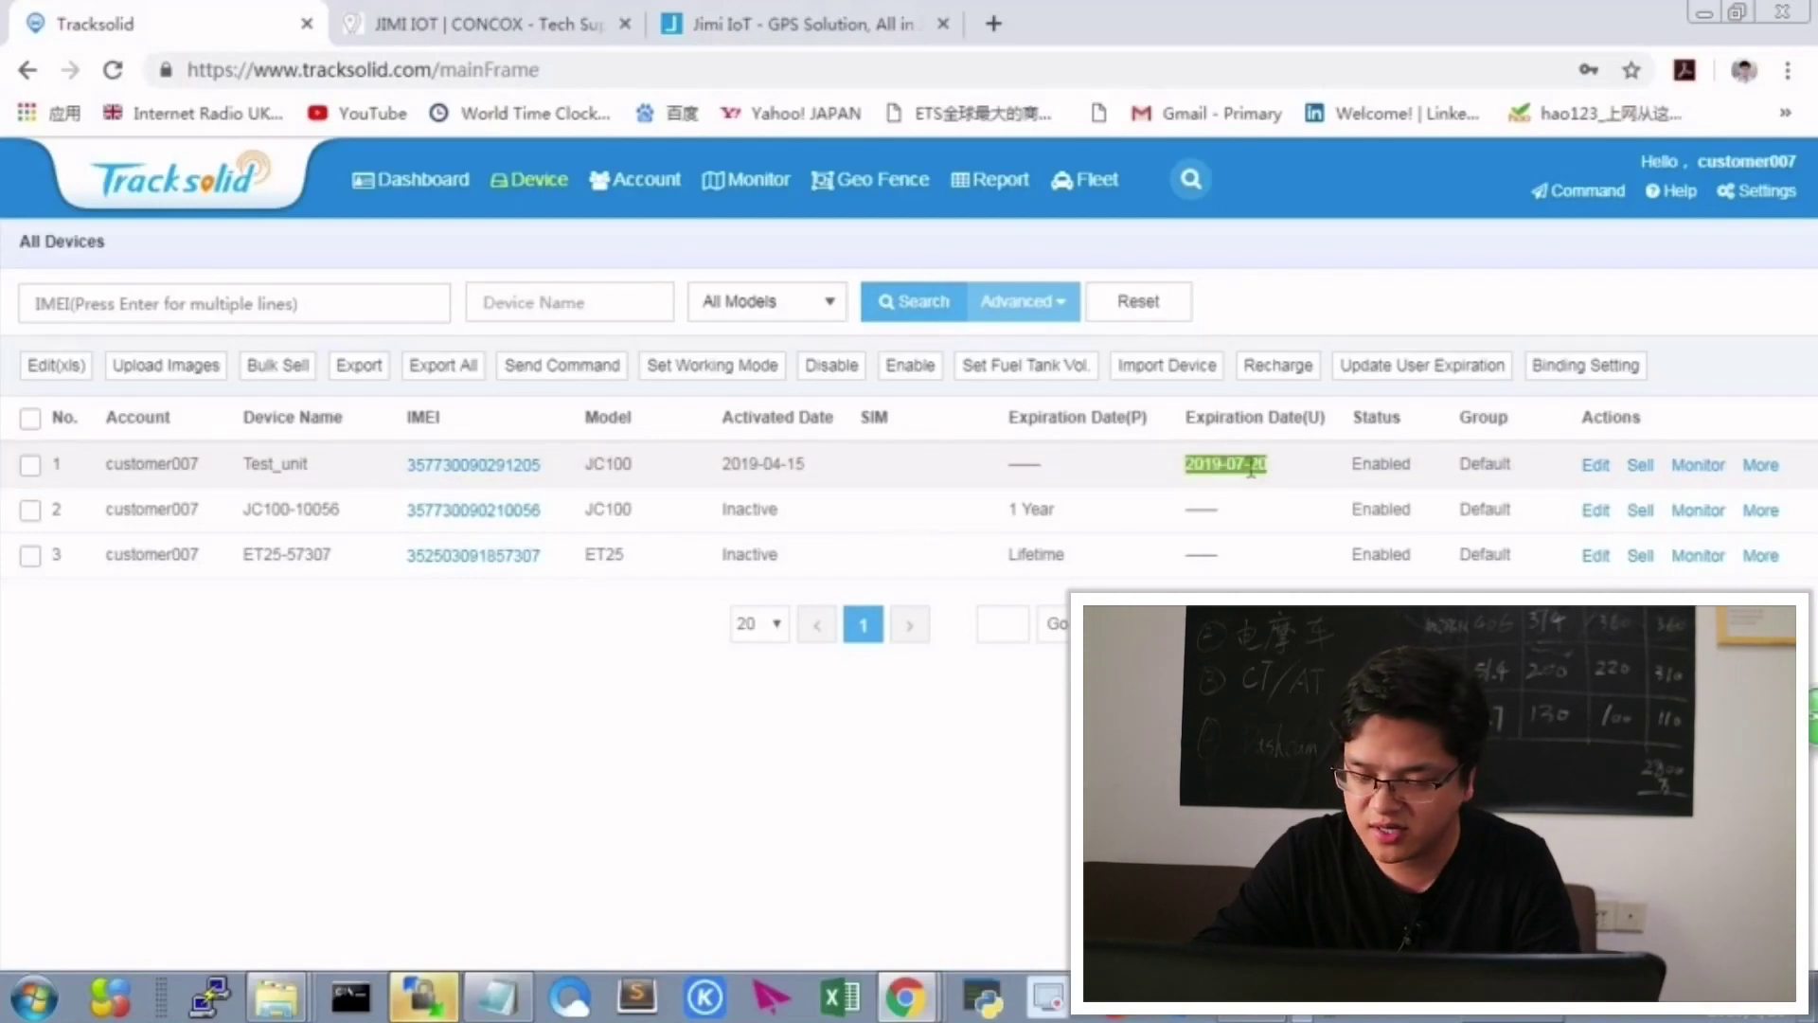
pyautogui.tripleClick(1250, 466)
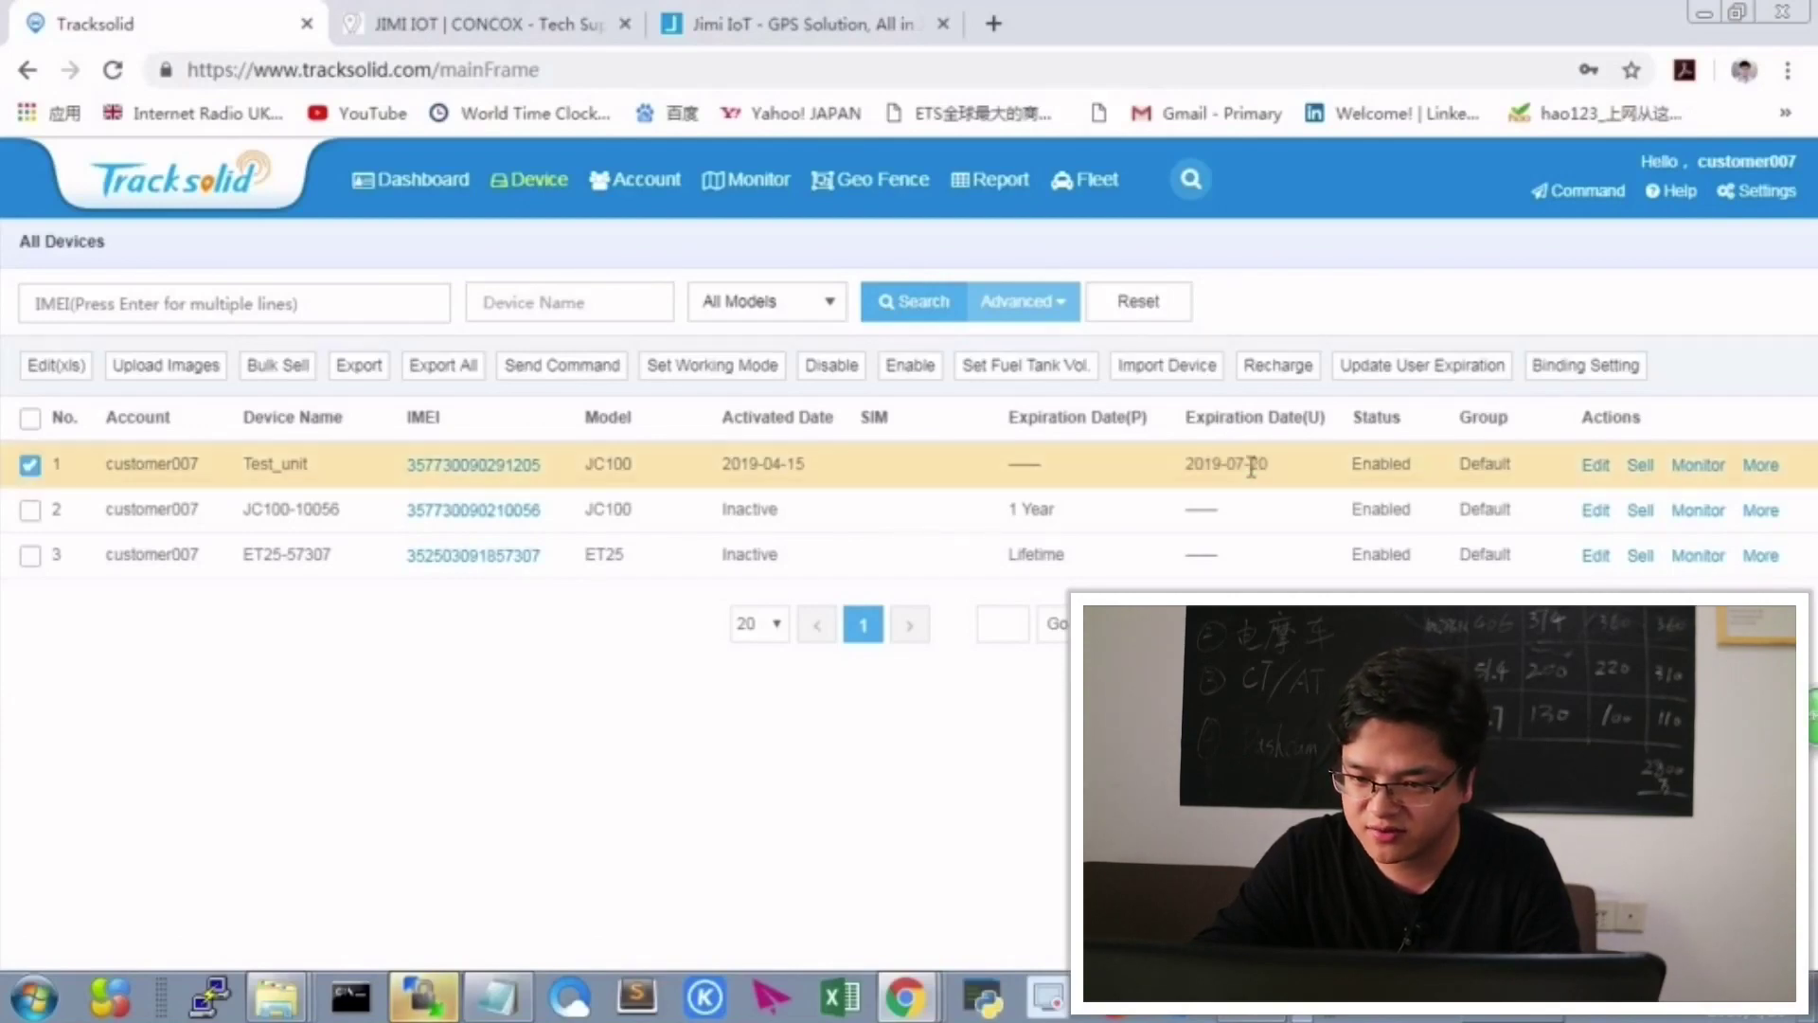
pyautogui.click(1186, 465)
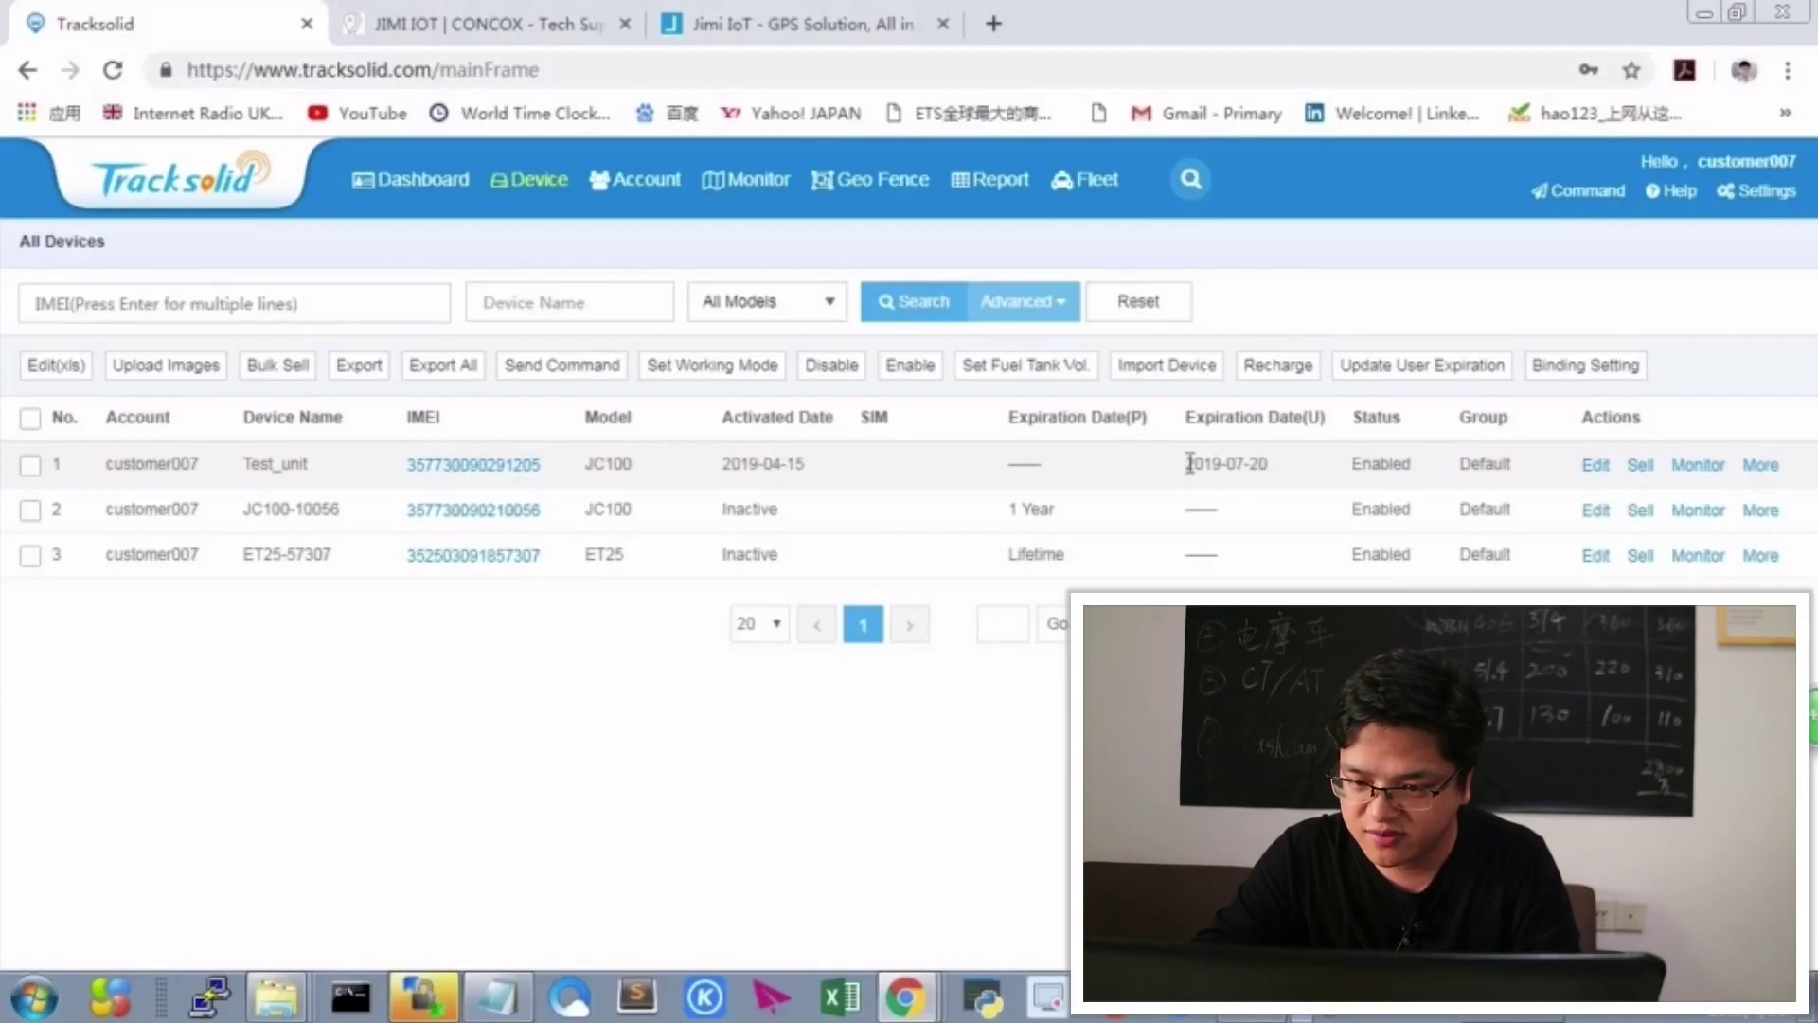
pyautogui.click(1271, 462)
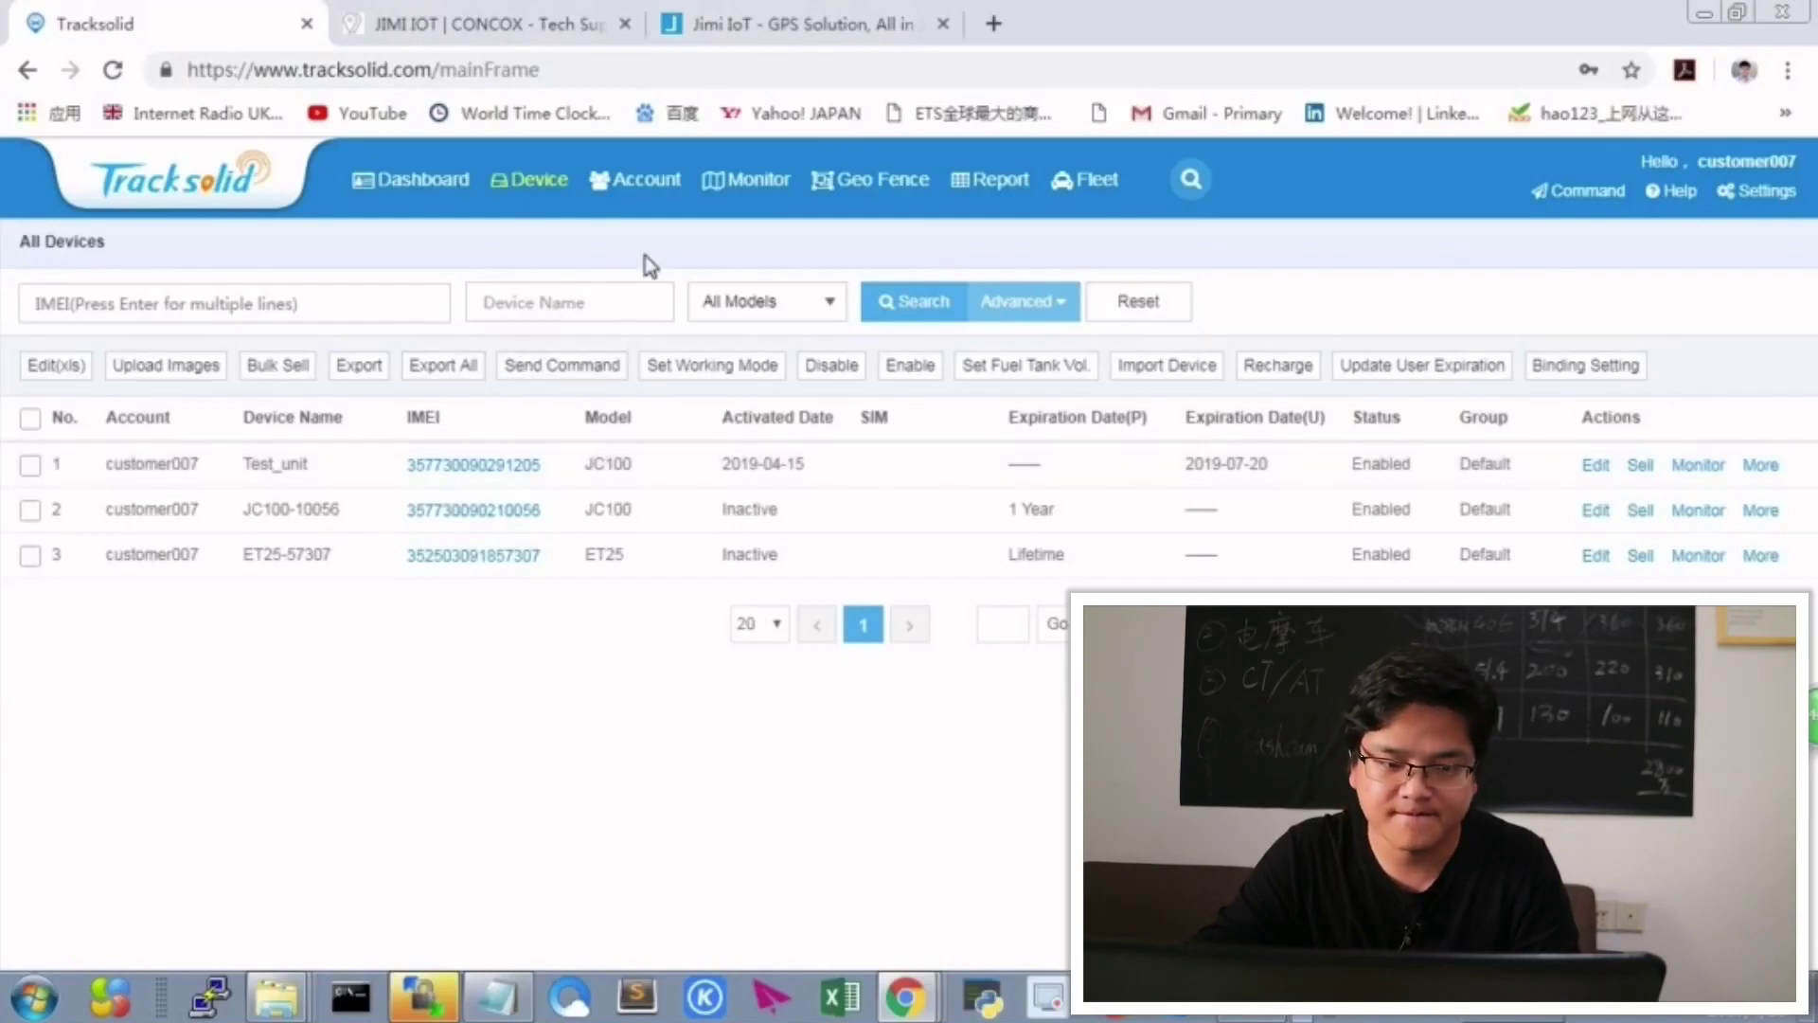
pyautogui.moveTo(1760, 192)
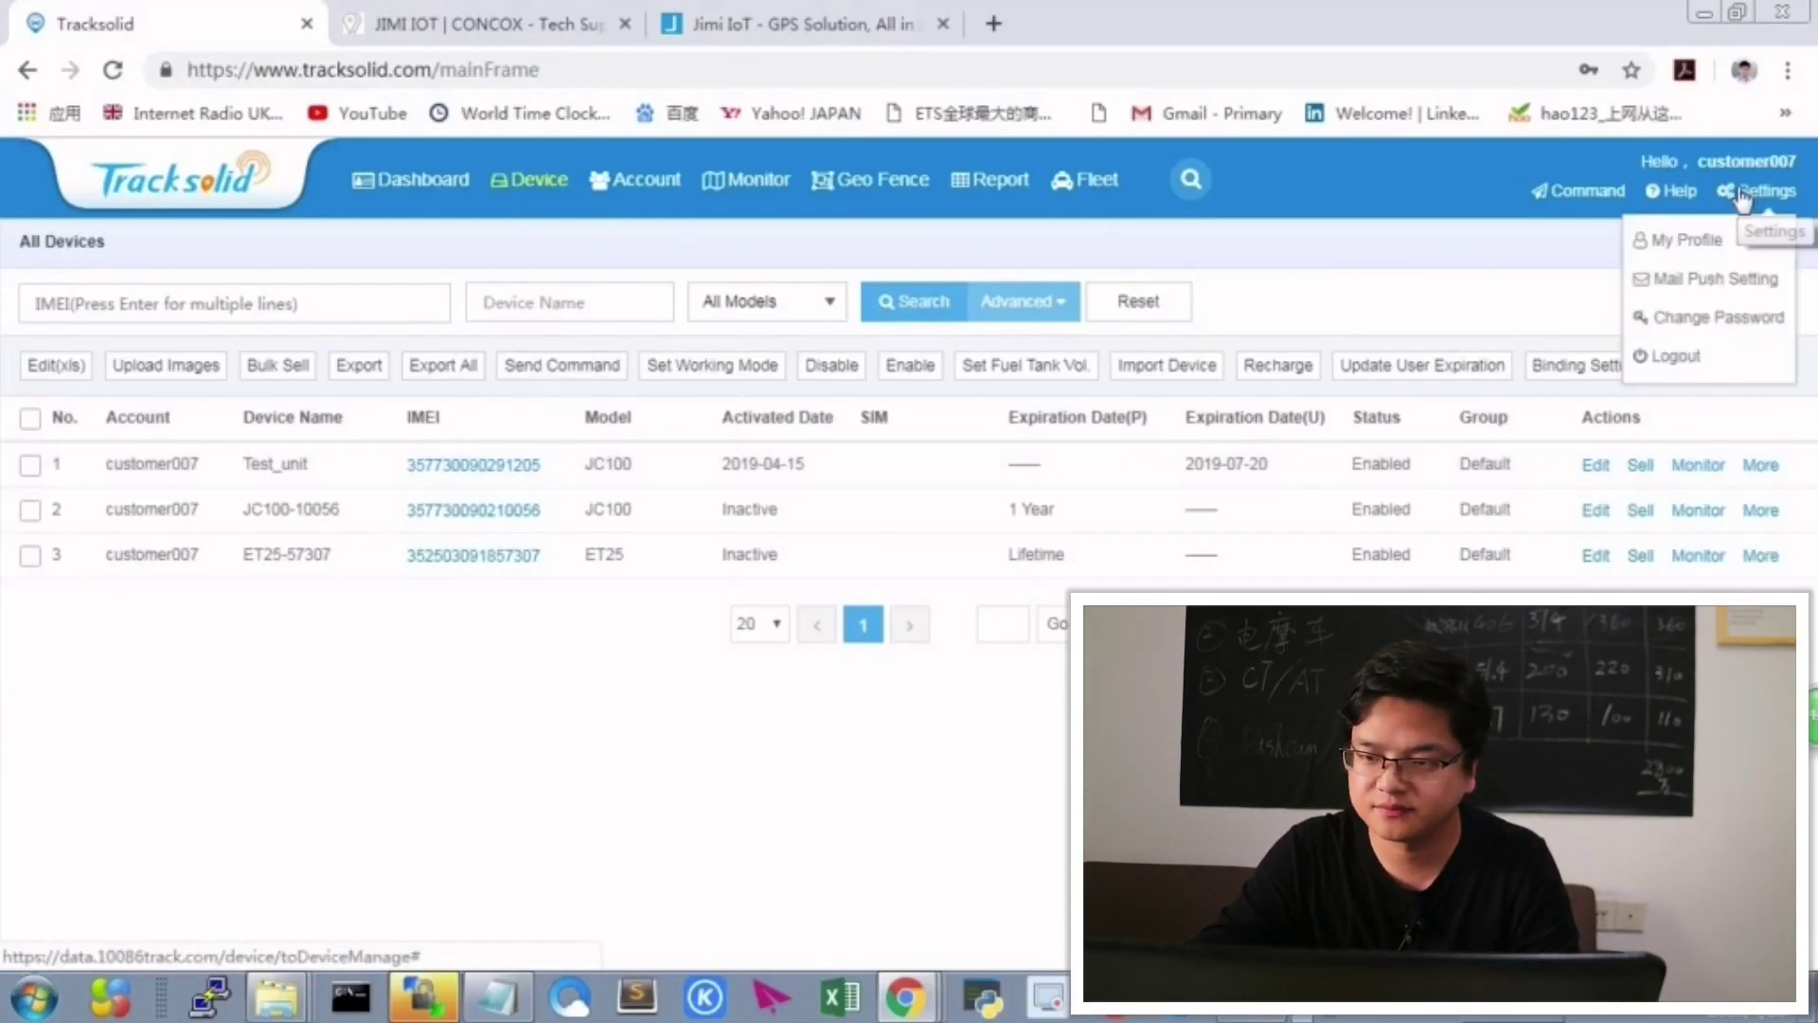
# Log out of customer007 and sign in as daniel-test05 from the saved account suggestions
pyautogui.click(1726, 357)
pyautogui.press('Return')
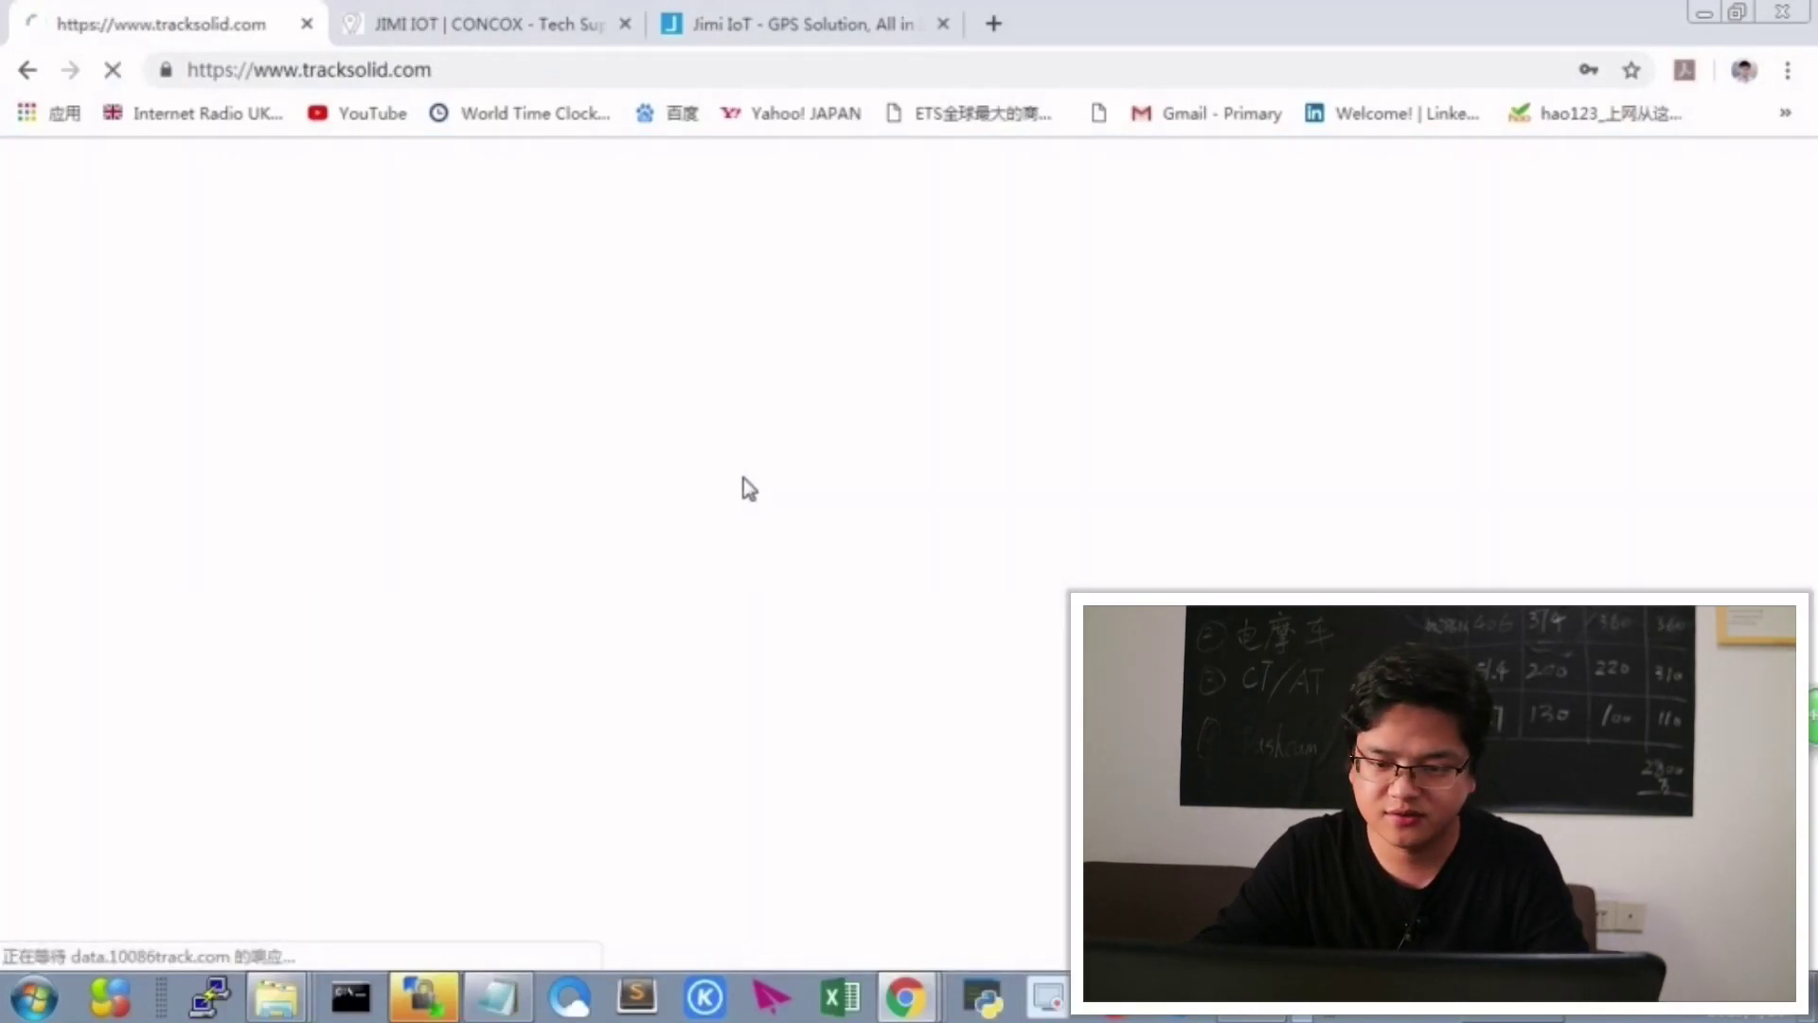
pyautogui.click(832, 536)
pyautogui.write('t')
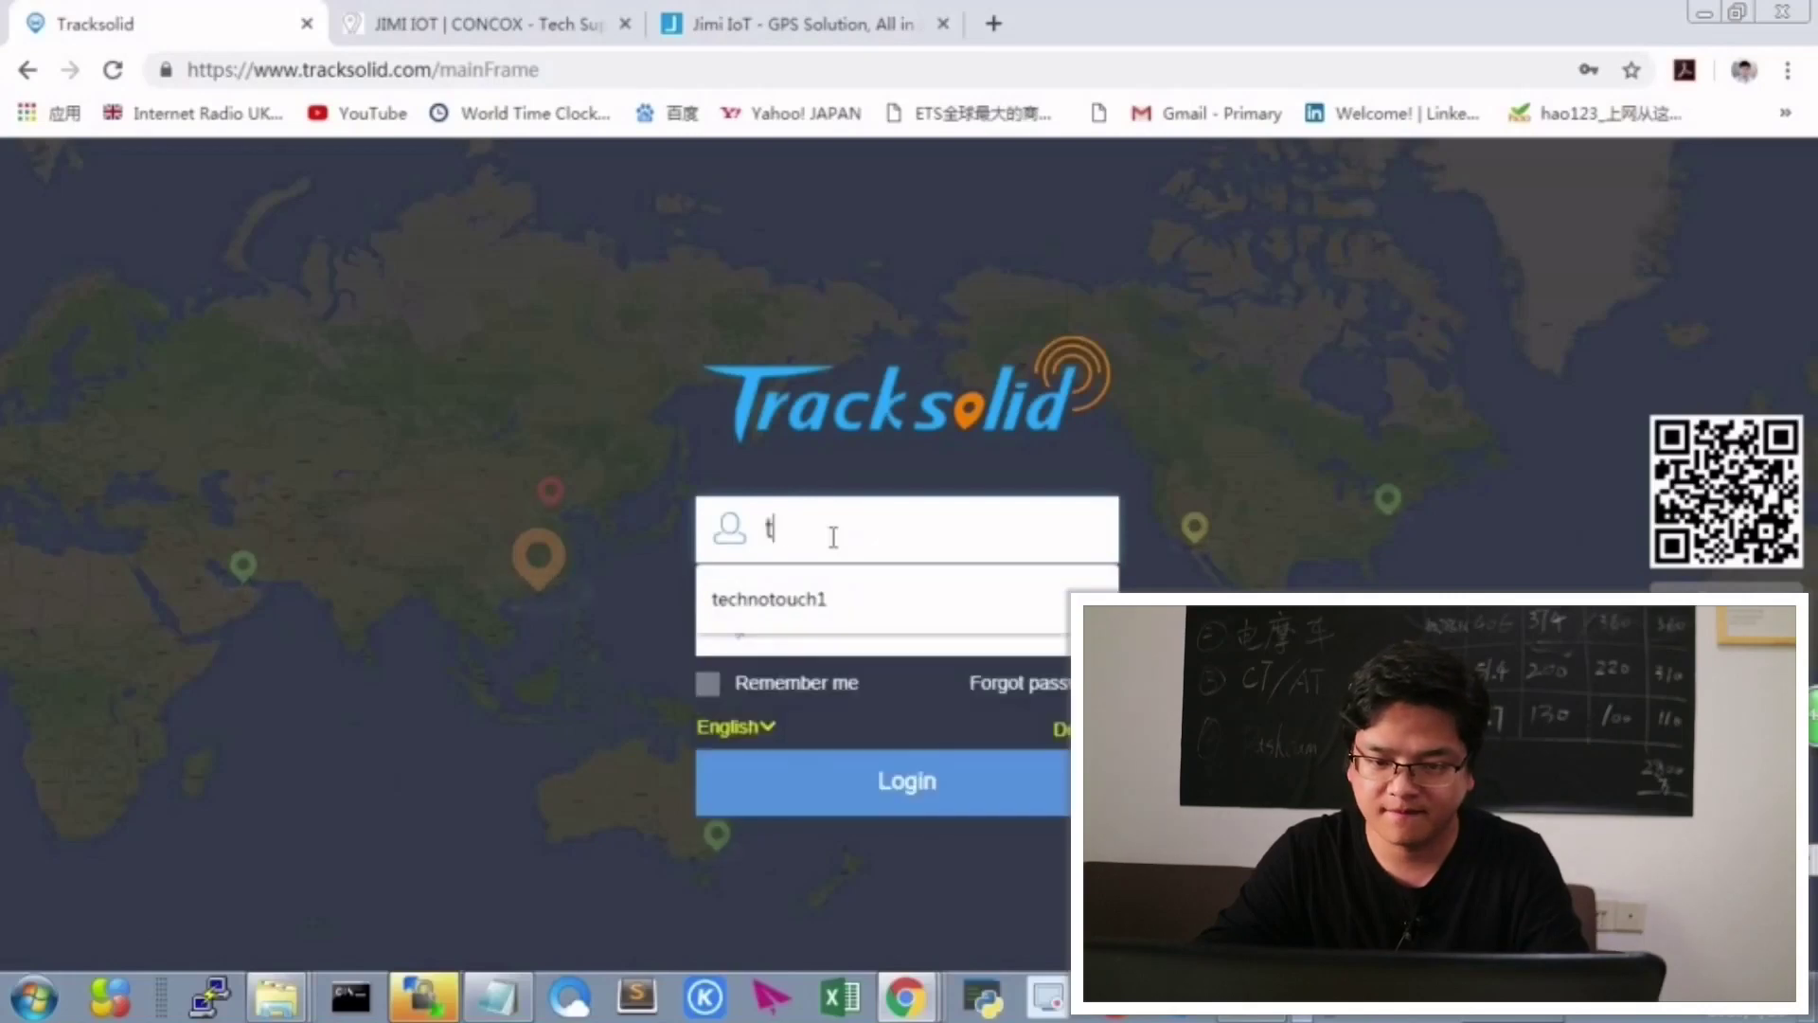
pyautogui.write('est')
pyautogui.press('BackSpace')
pyautogui.press('BackSpace')
pyautogui.press('BackSpace')
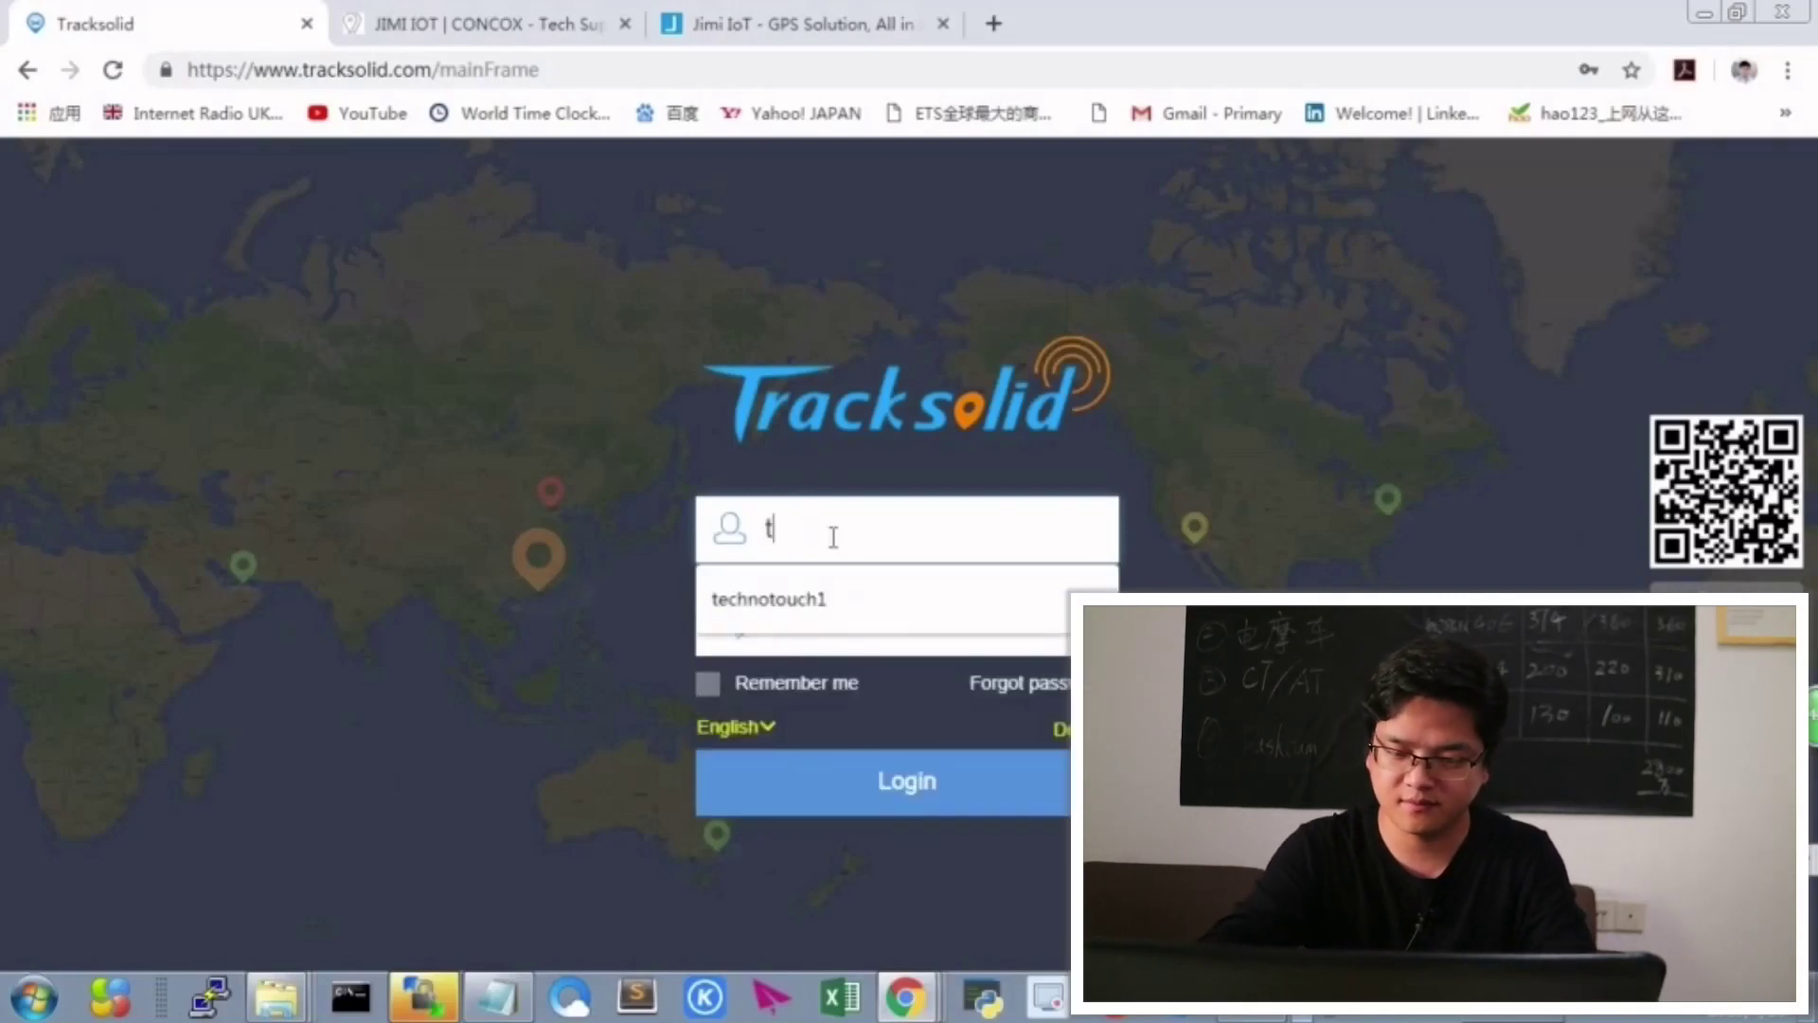
pyautogui.press('BackSpace')
pyautogui.write('daniel-test05')
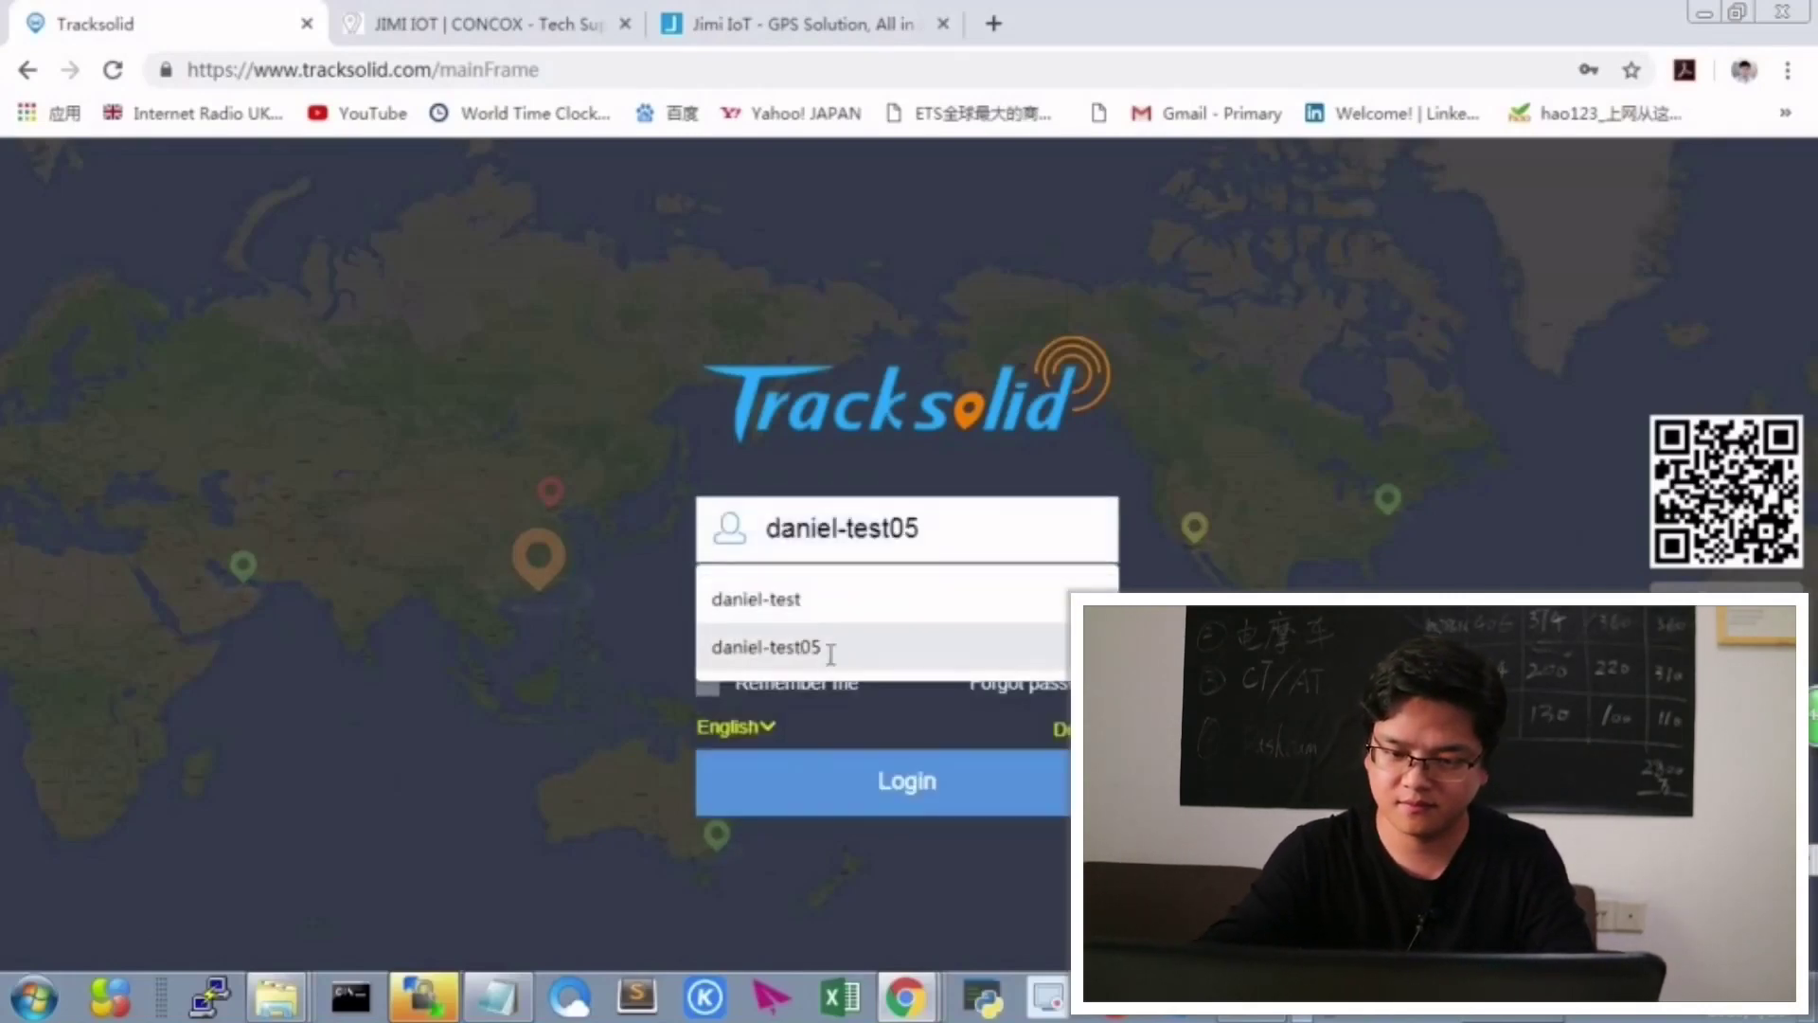
pyautogui.click(830, 652)
pyautogui.click(852, 620)
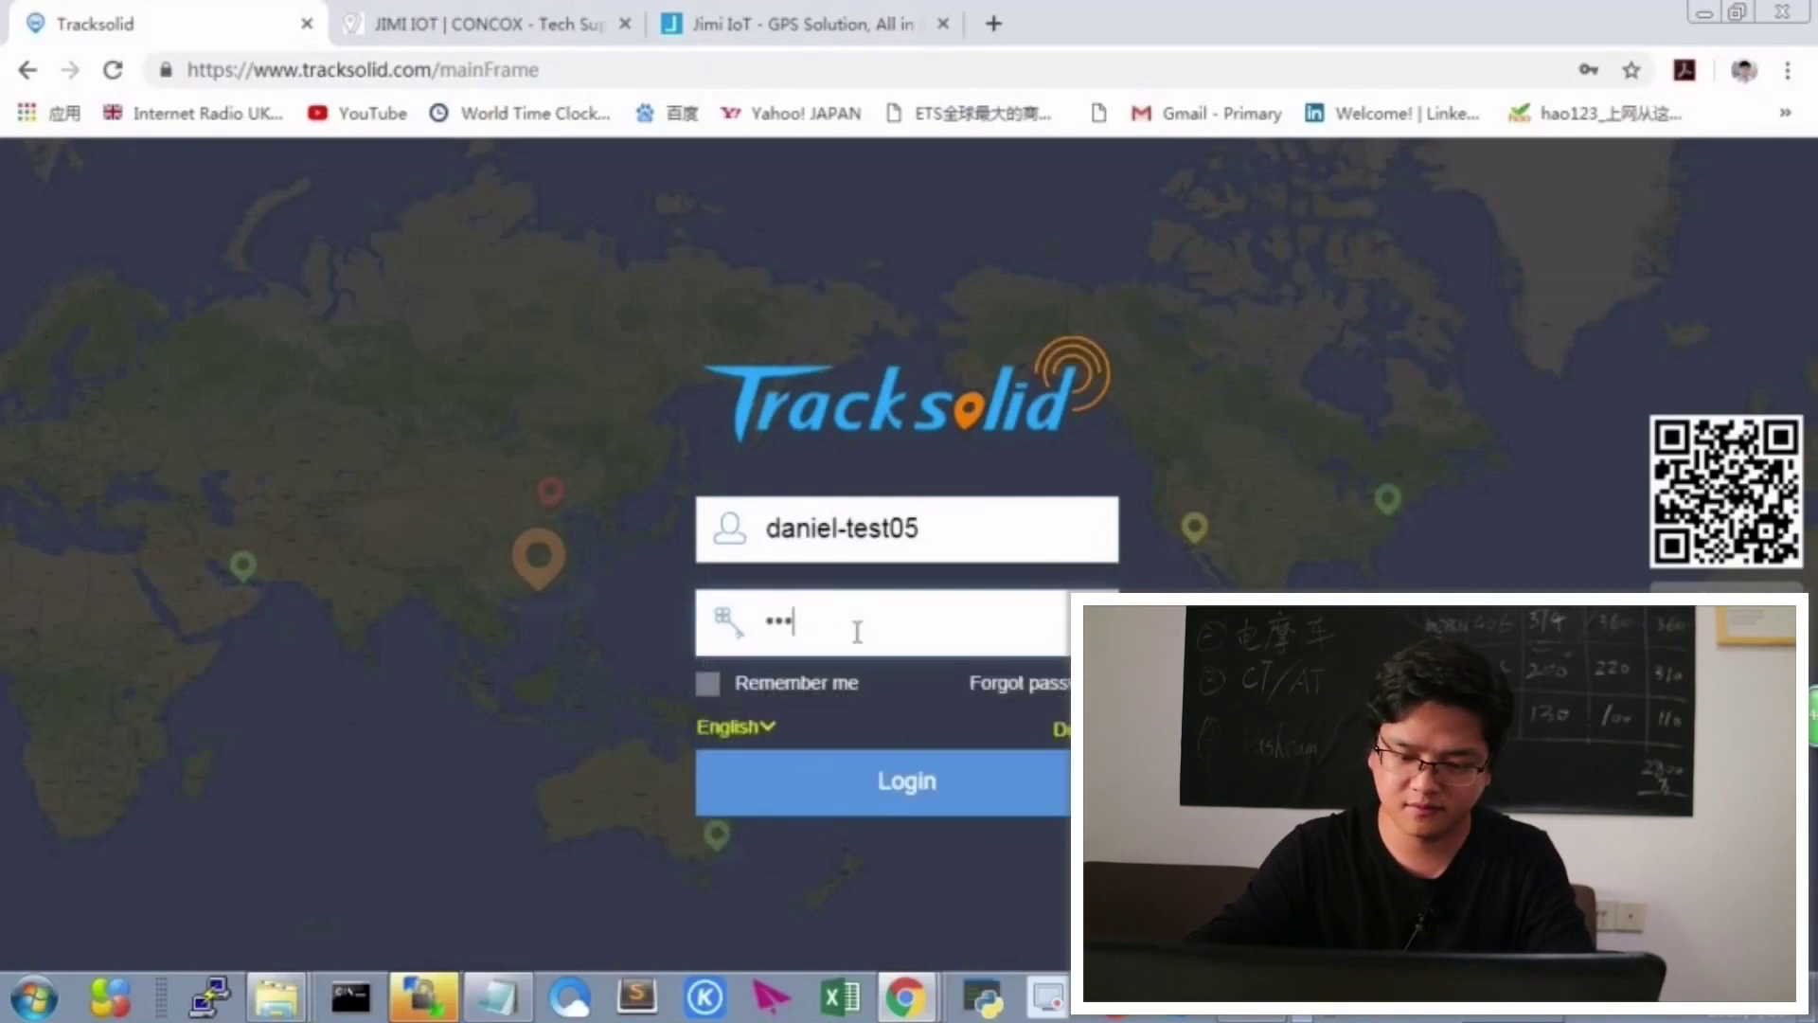
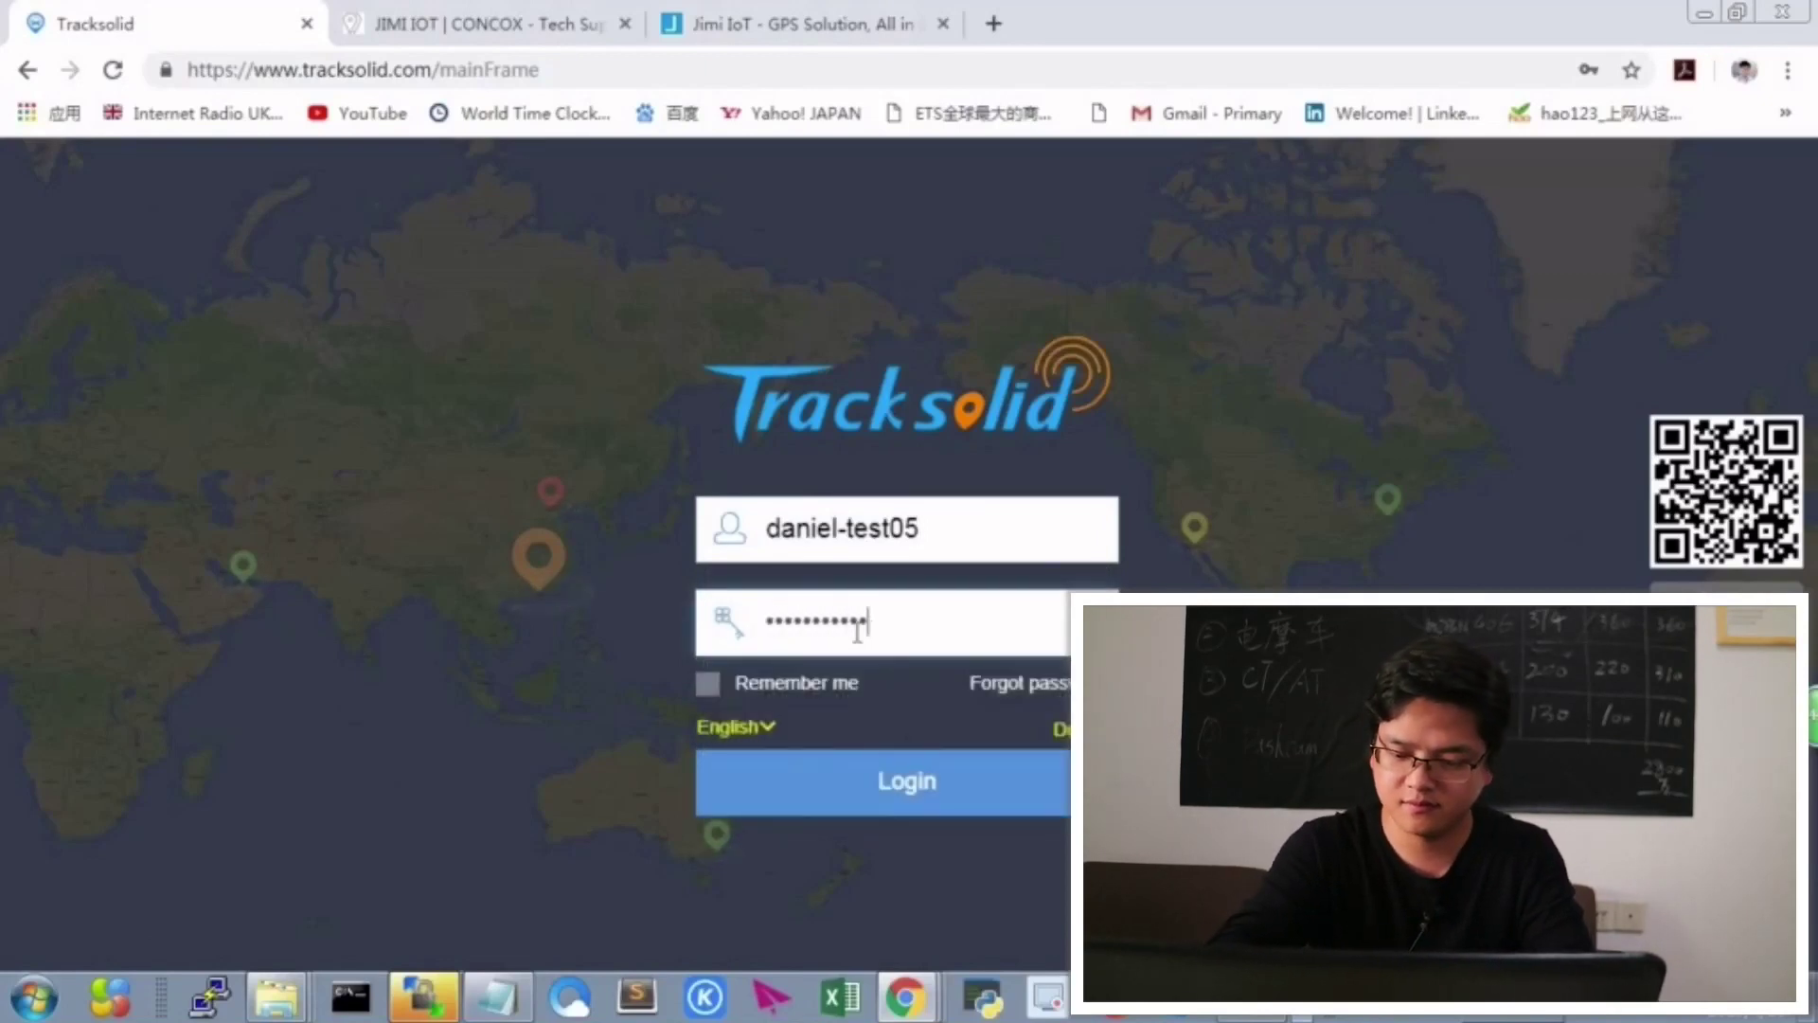
pyautogui.press('Return')
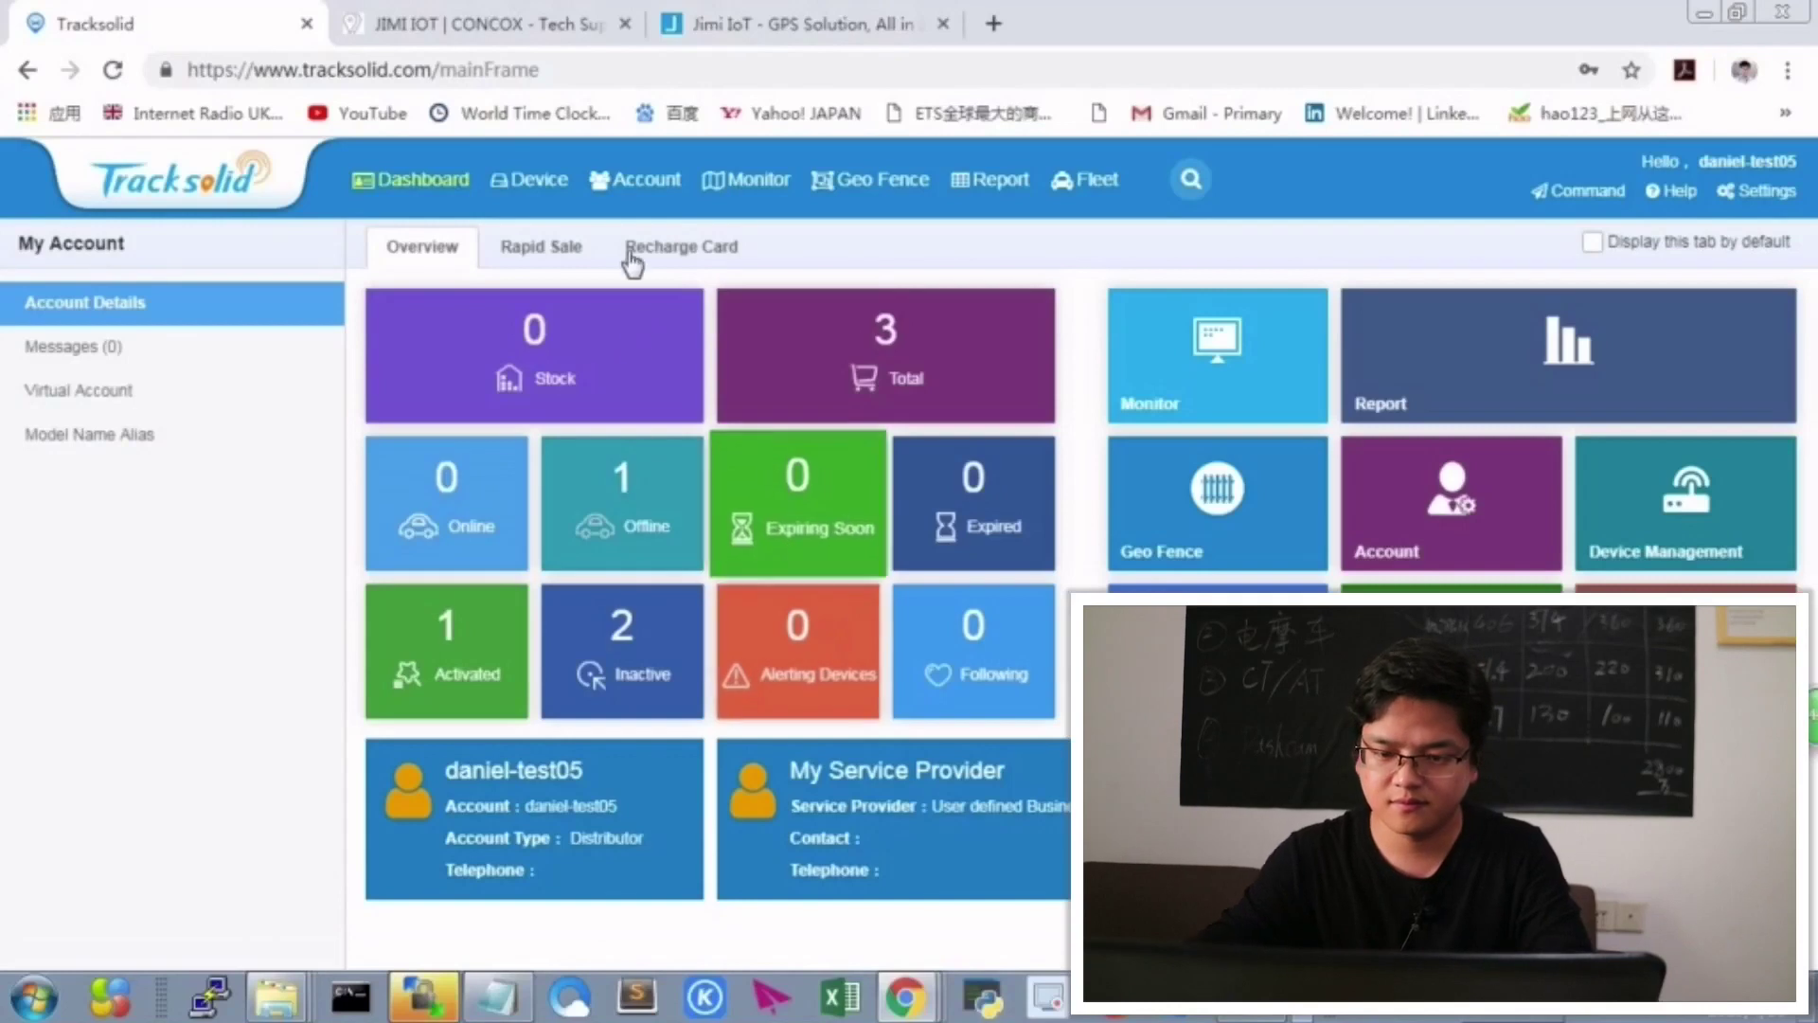
# Load customer007's three devices and highlight Test_unit's activation date
pyautogui.click(558, 193)
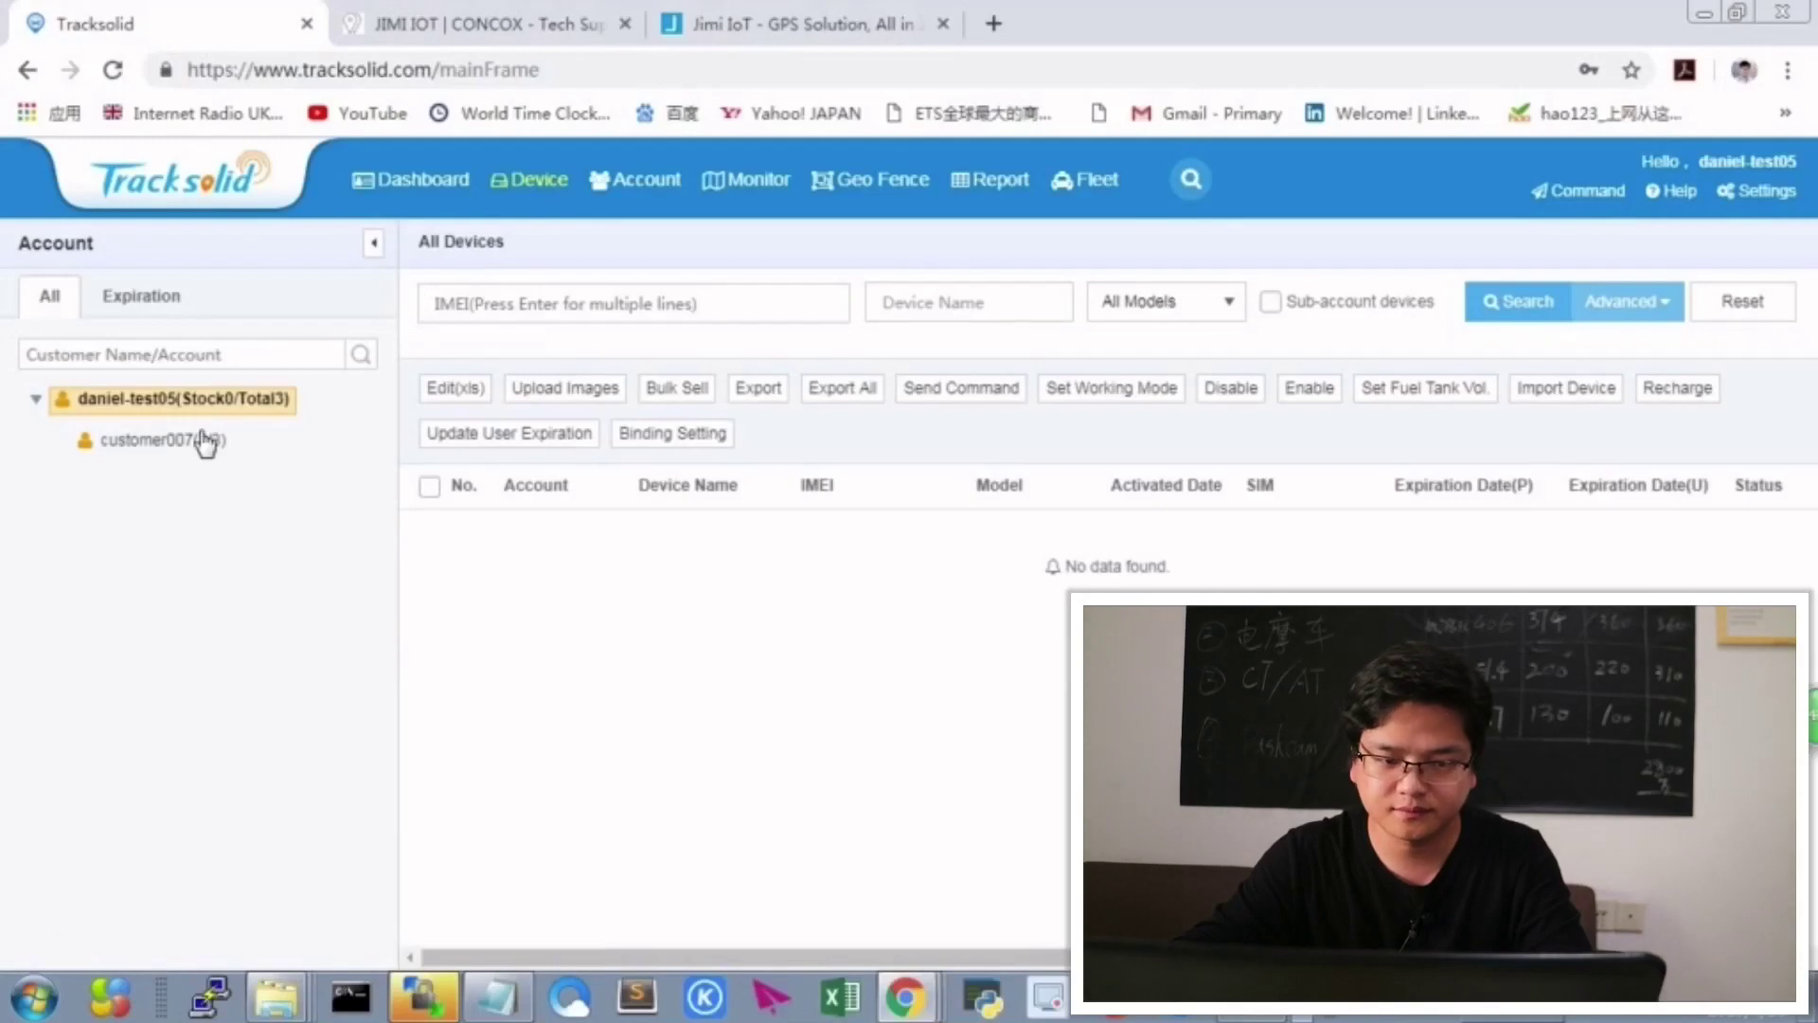
pyautogui.click(203, 443)
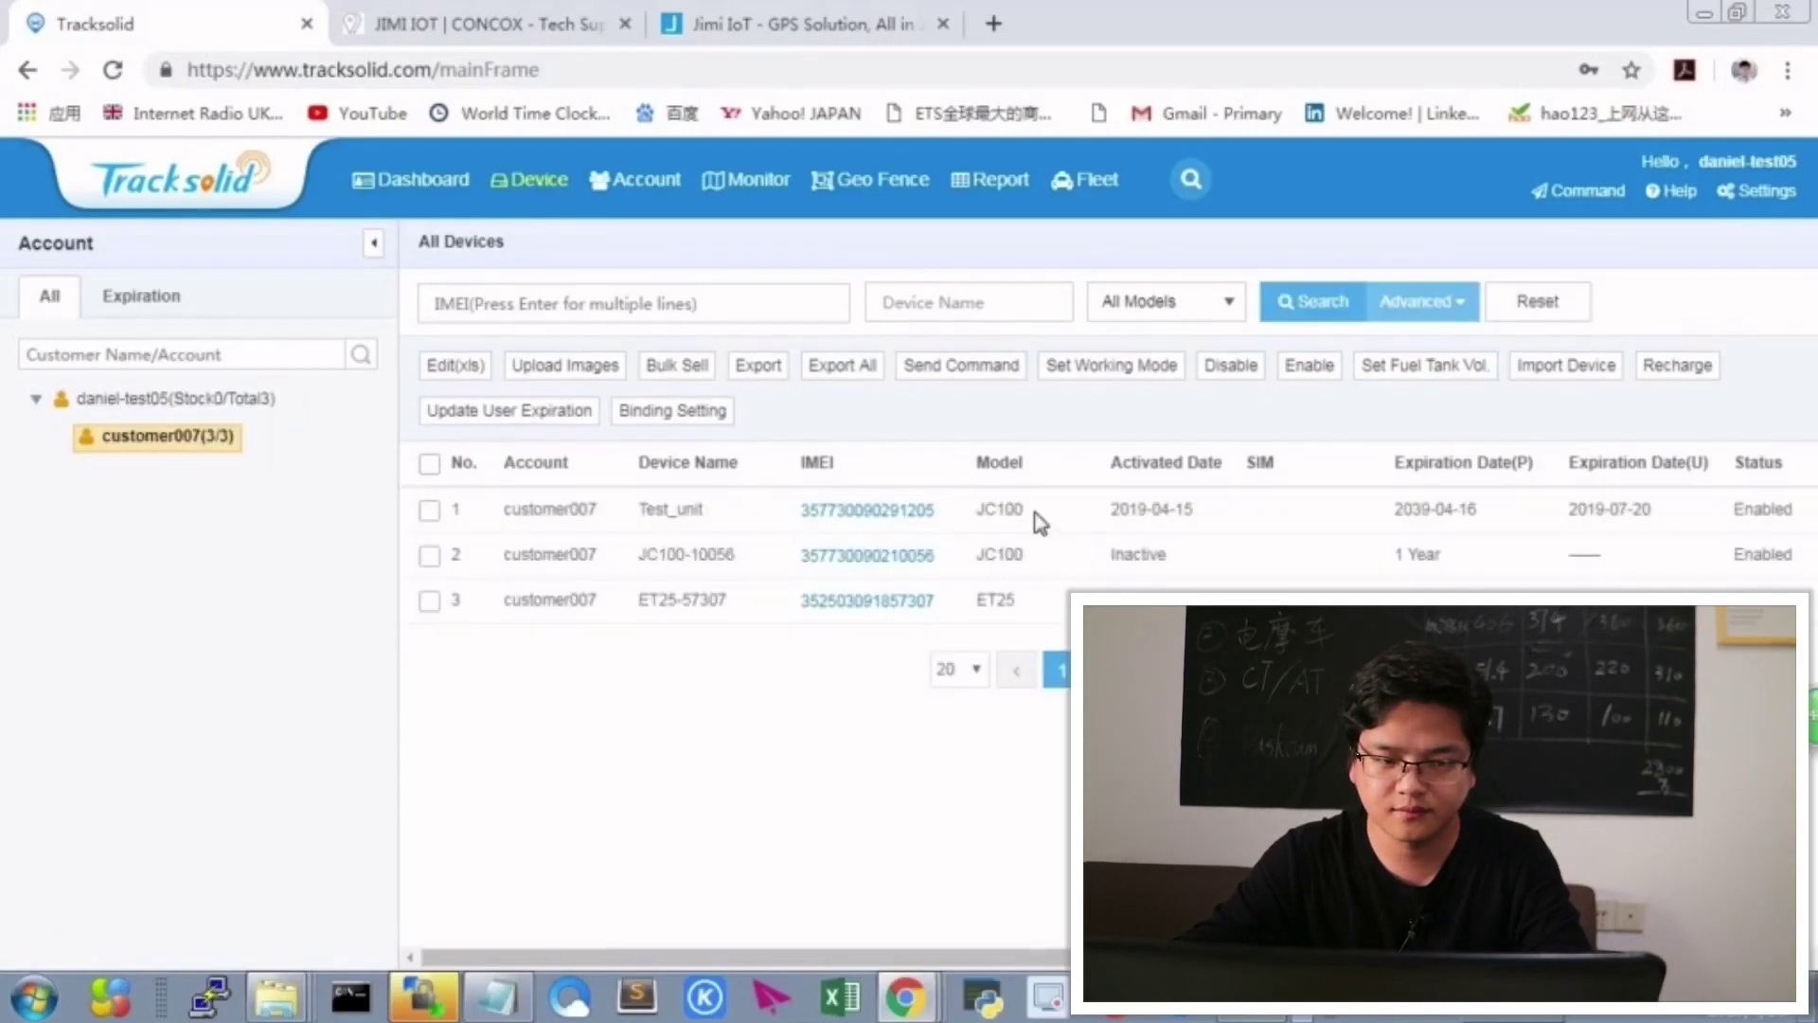
pyautogui.click(1159, 512)
pyautogui.tripleClick(1159, 512)
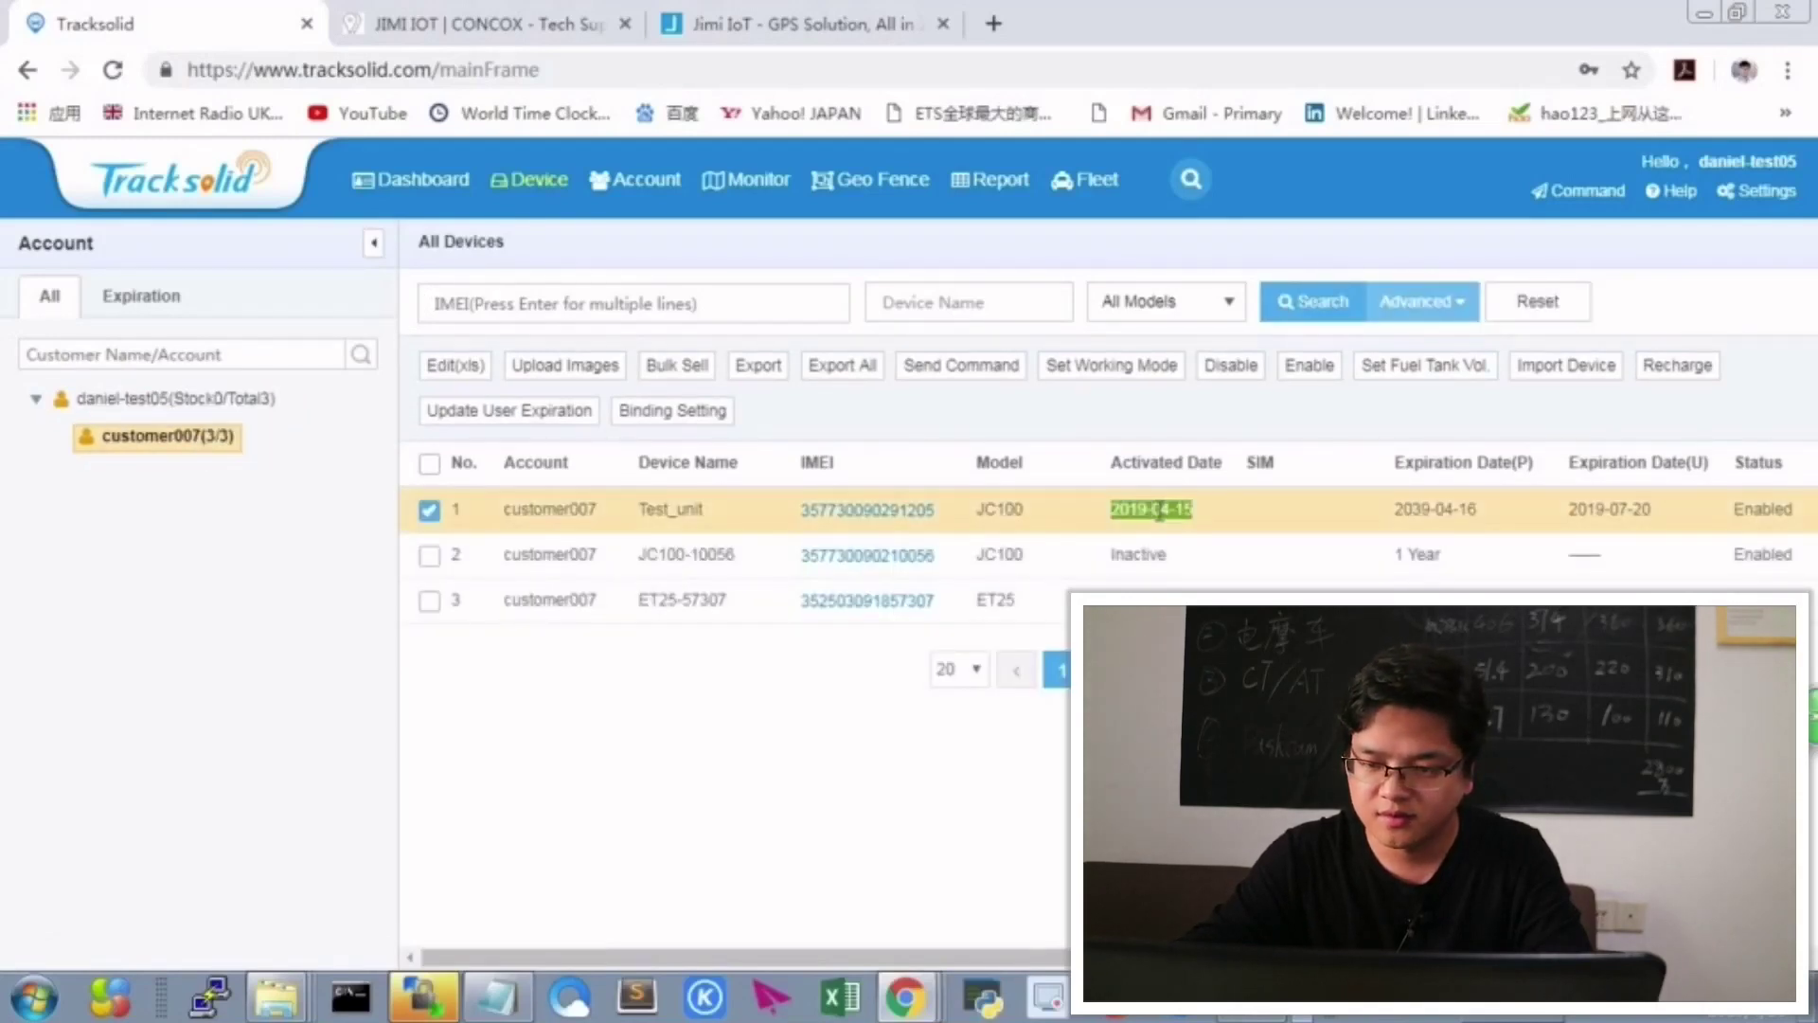
pyautogui.doubleClick(1443, 512)
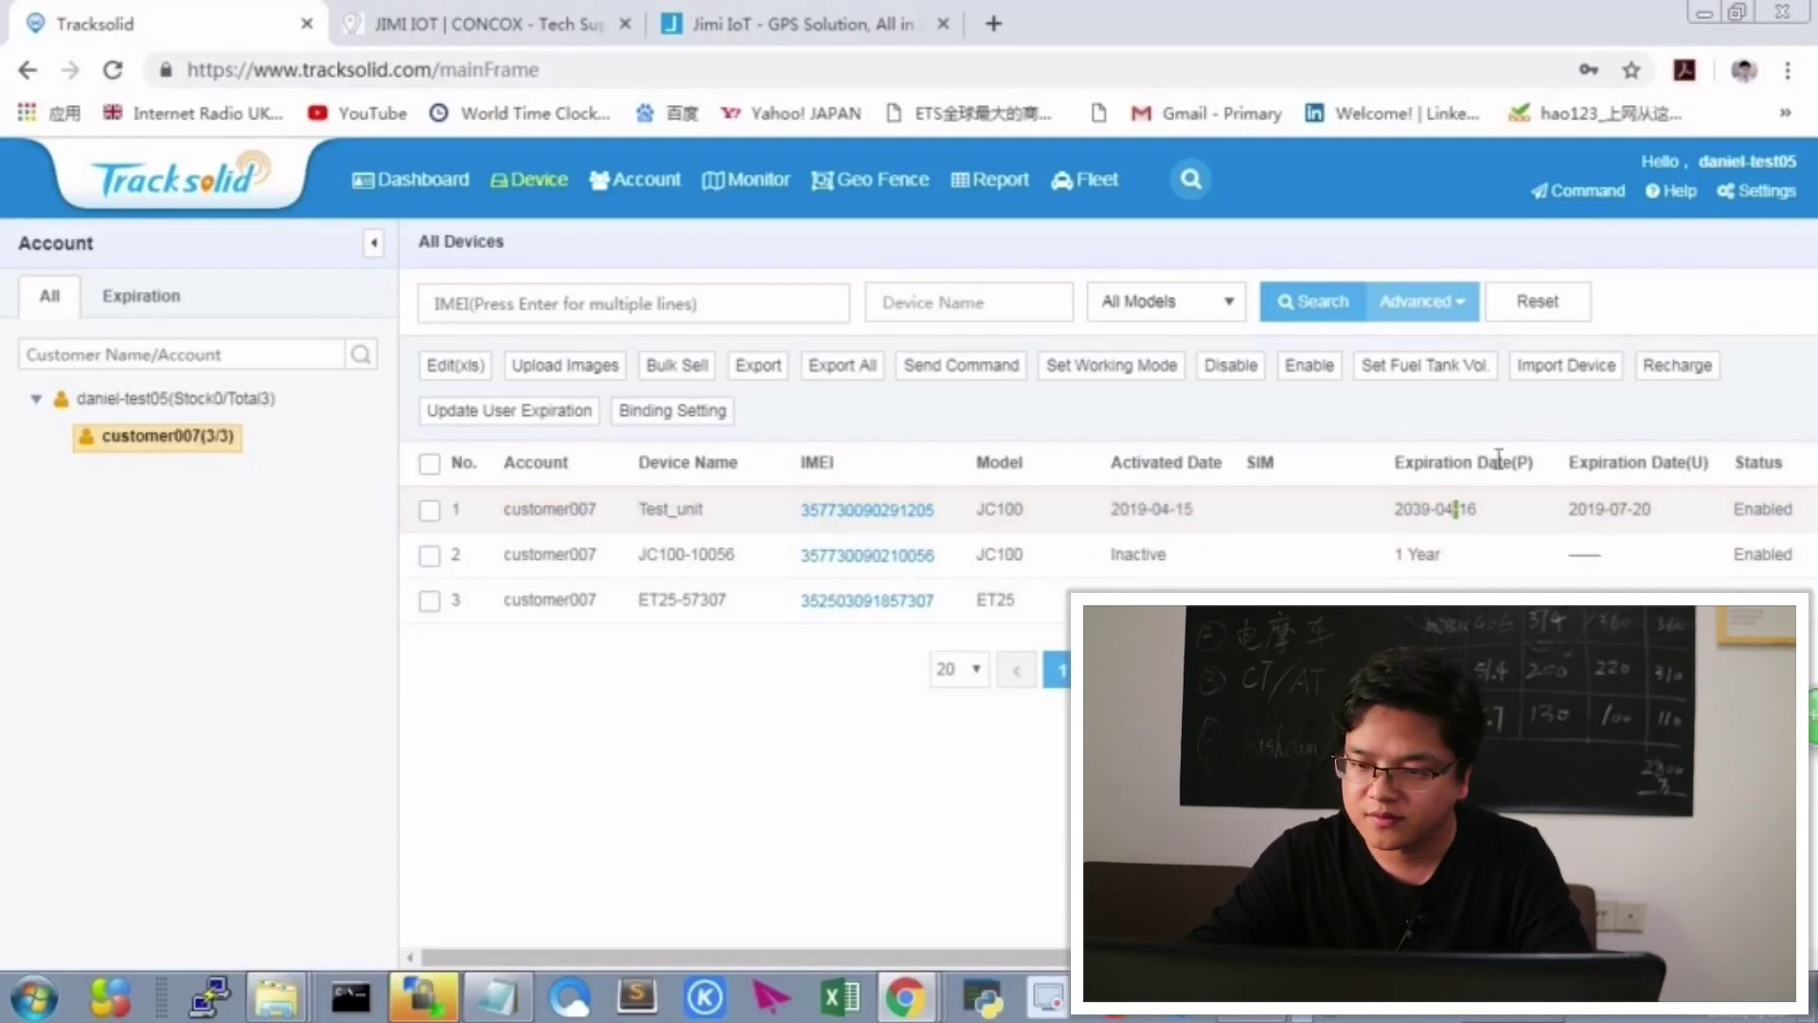
# Highlight the platform expiration heading and Test_unit's 2039-04-16 platform expiration date
pyautogui.moveTo(1531, 462); pyautogui.dragTo(1382, 469)
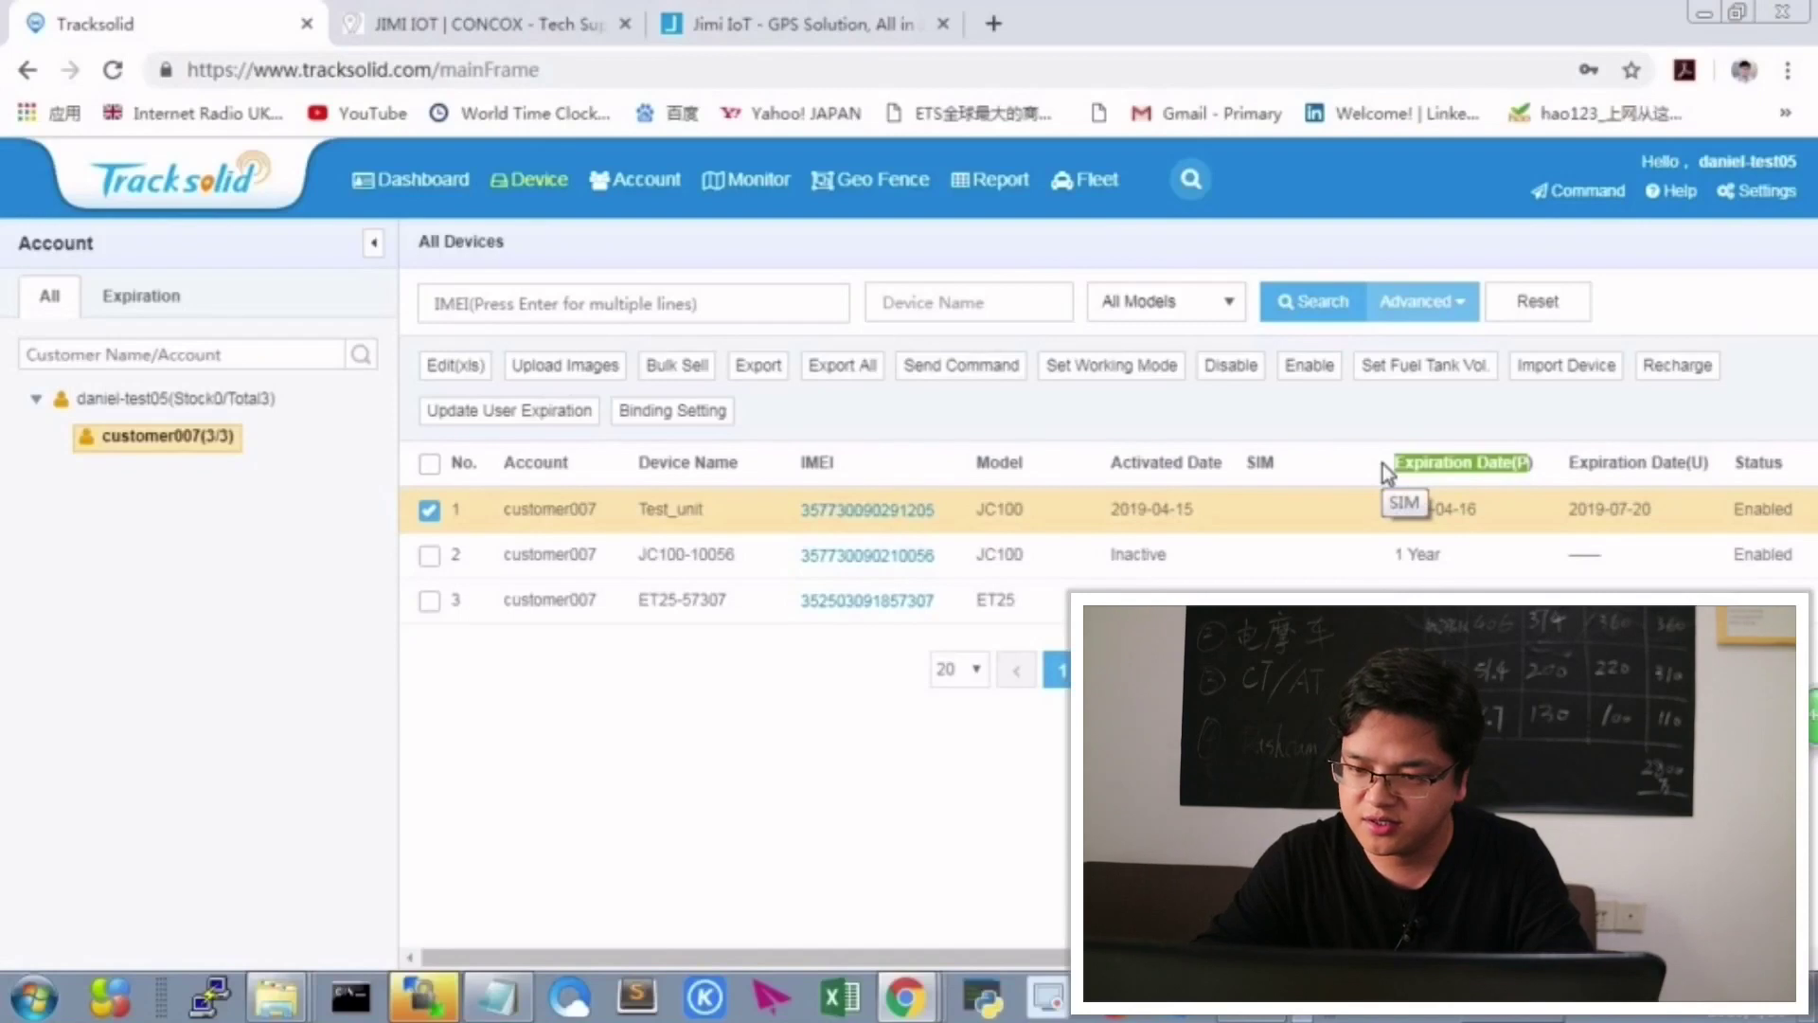
pyautogui.click(1524, 457)
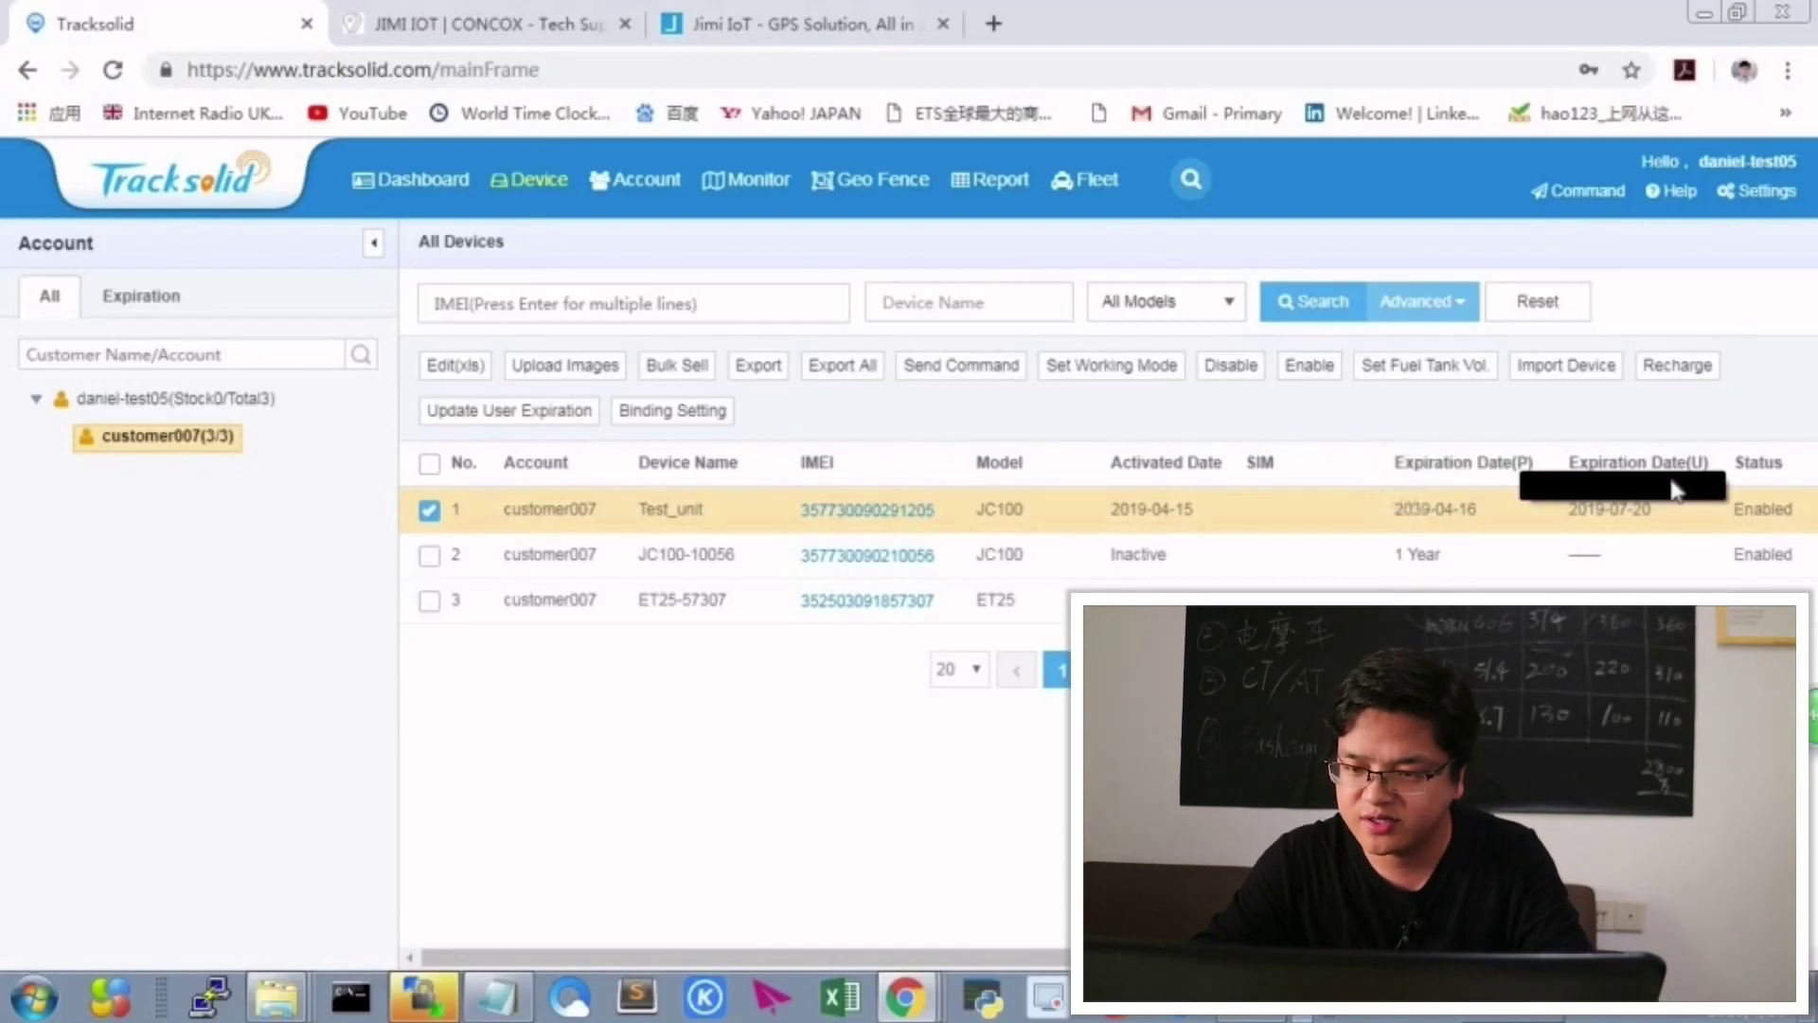
pyautogui.tripleClick(1470, 459)
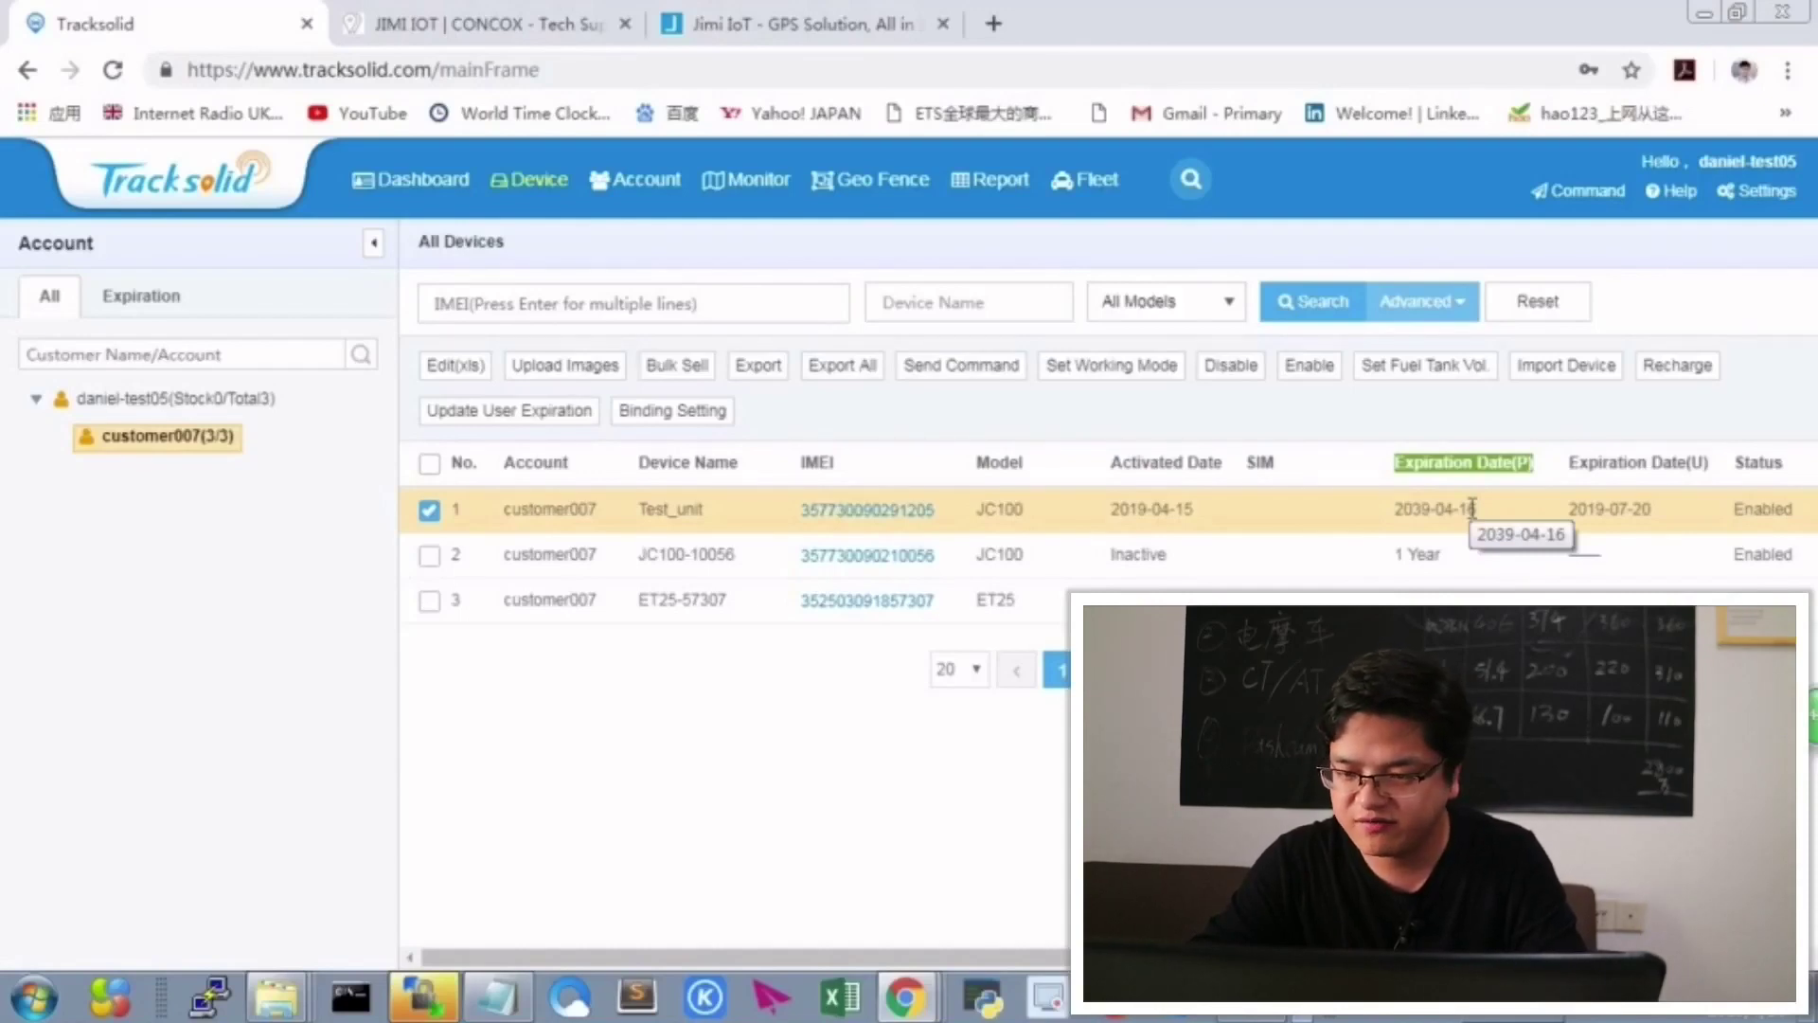
pyautogui.tripleClick(1473, 508)
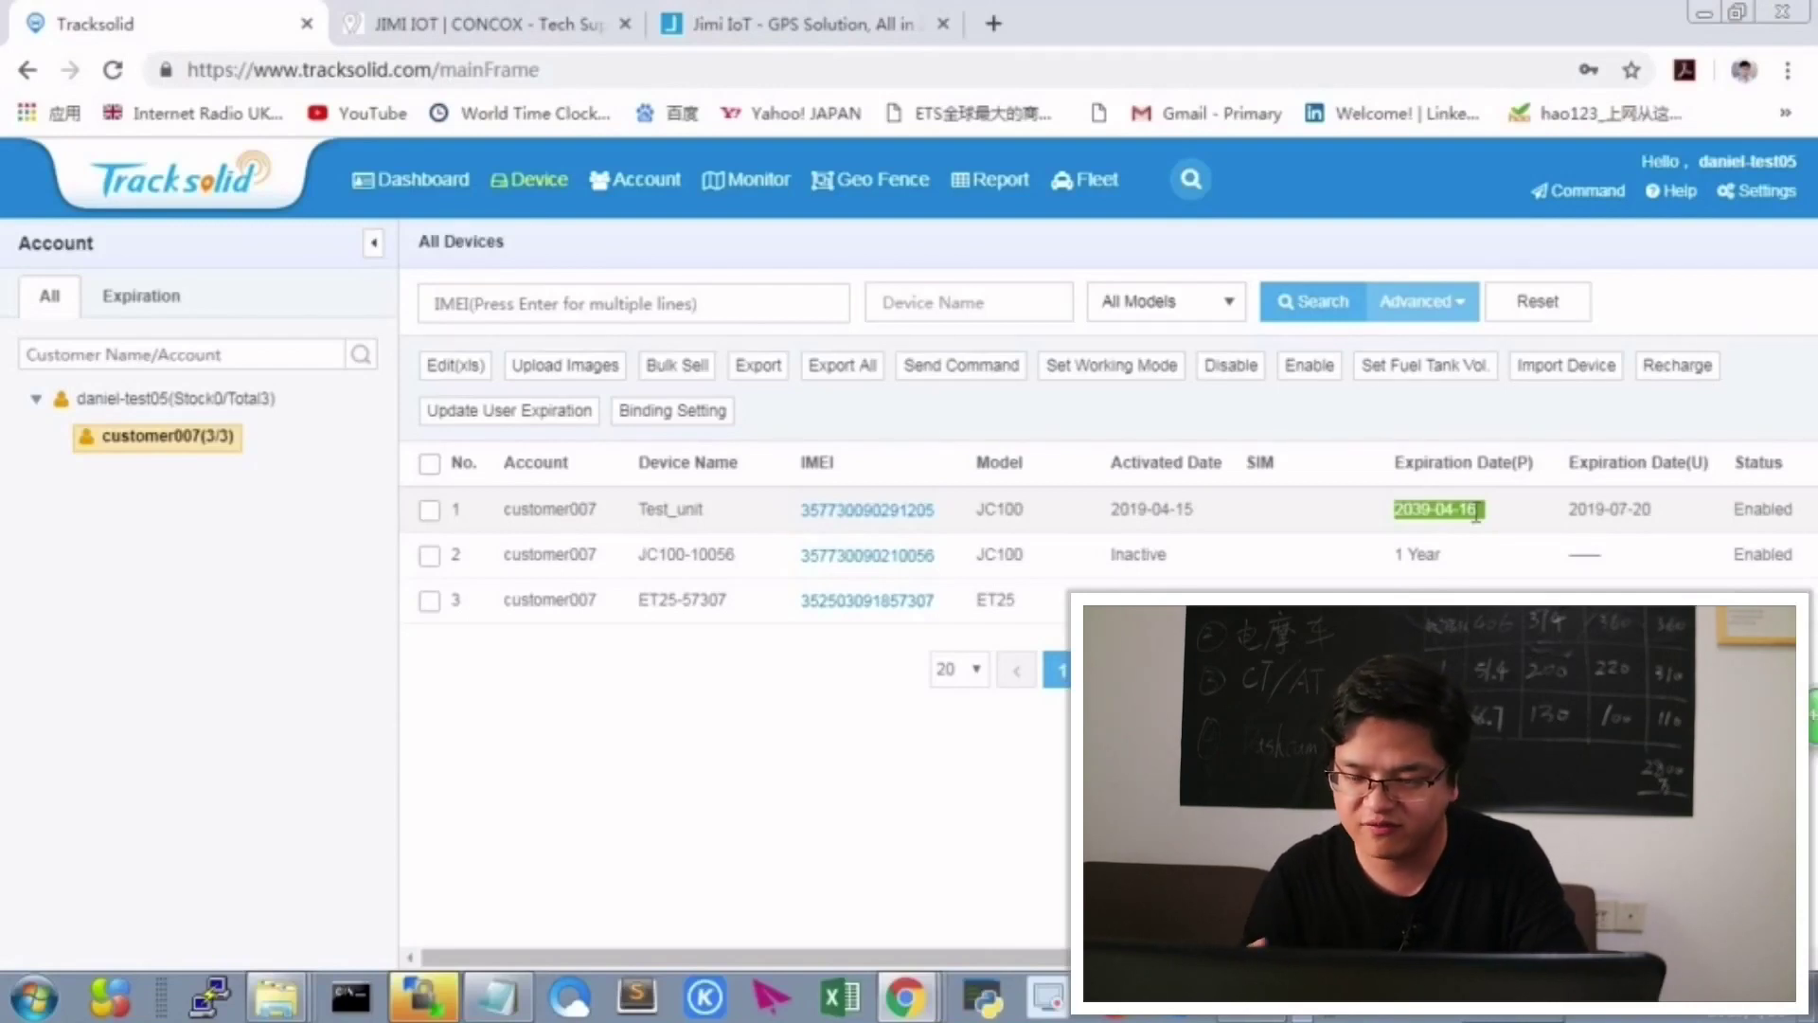
pyautogui.doubleClick(1471, 508)
pyautogui.tripleClick(1470, 509)
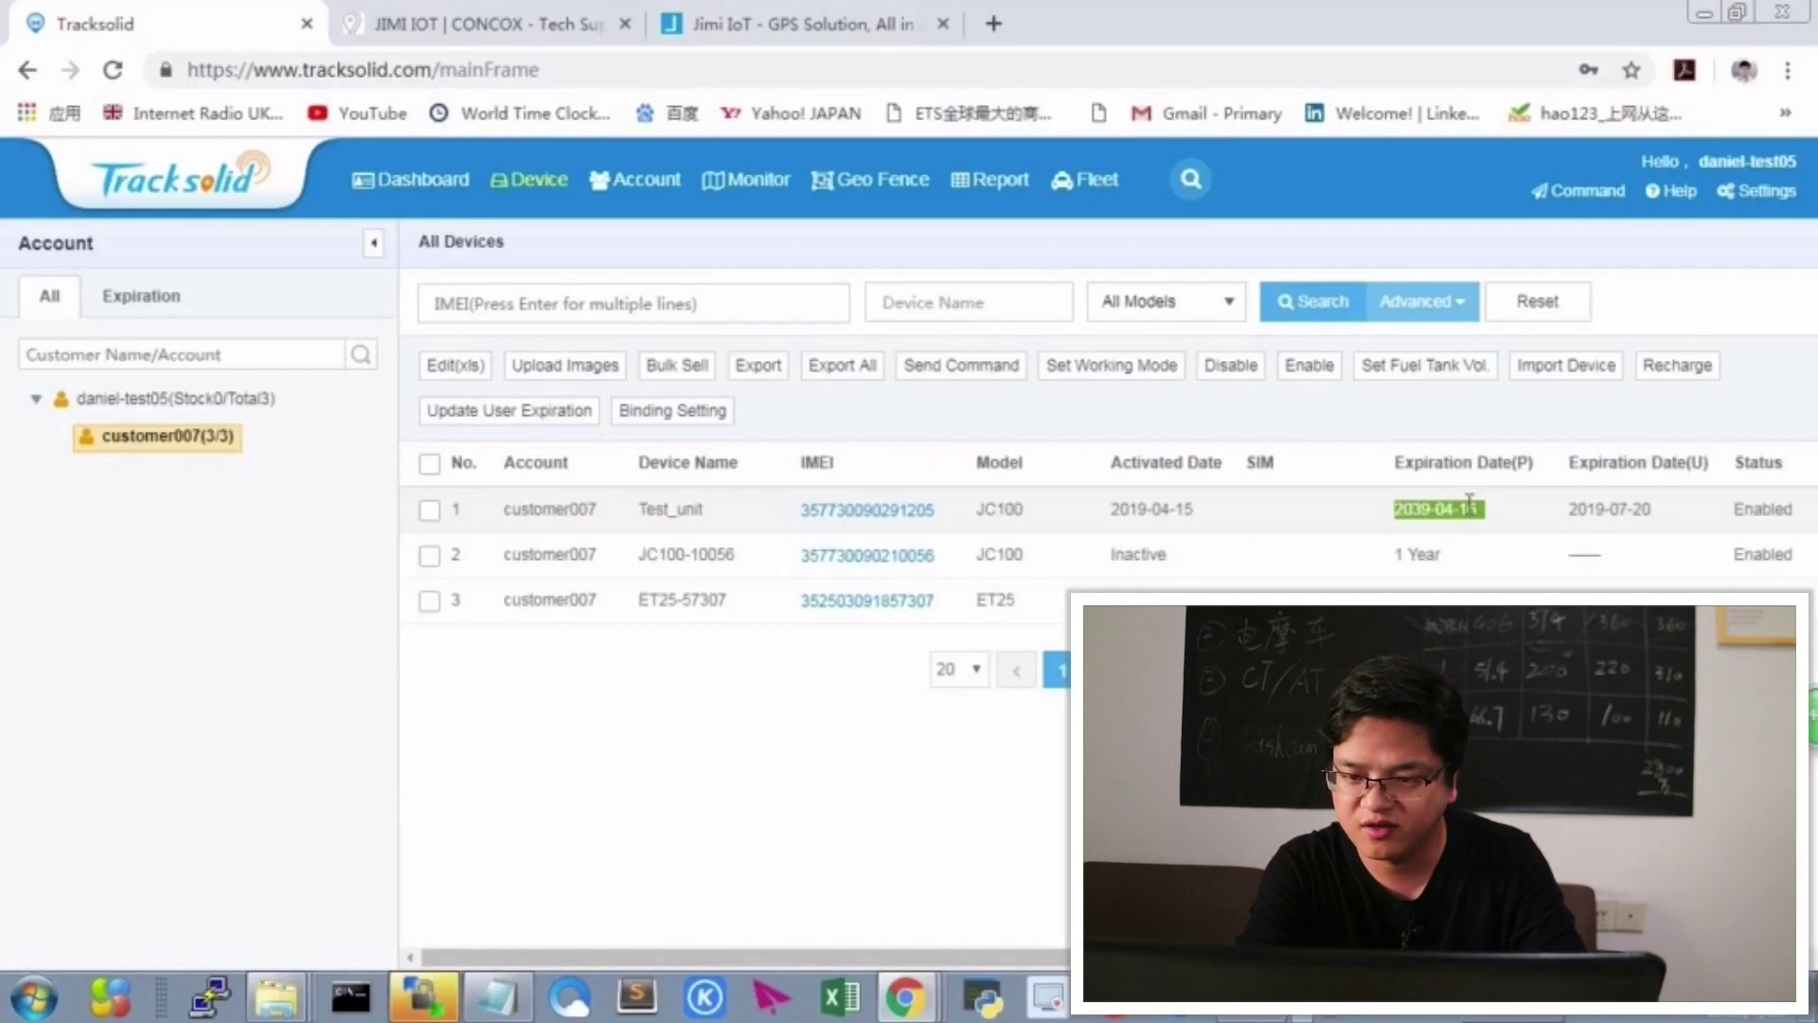
pyautogui.click(1469, 500)
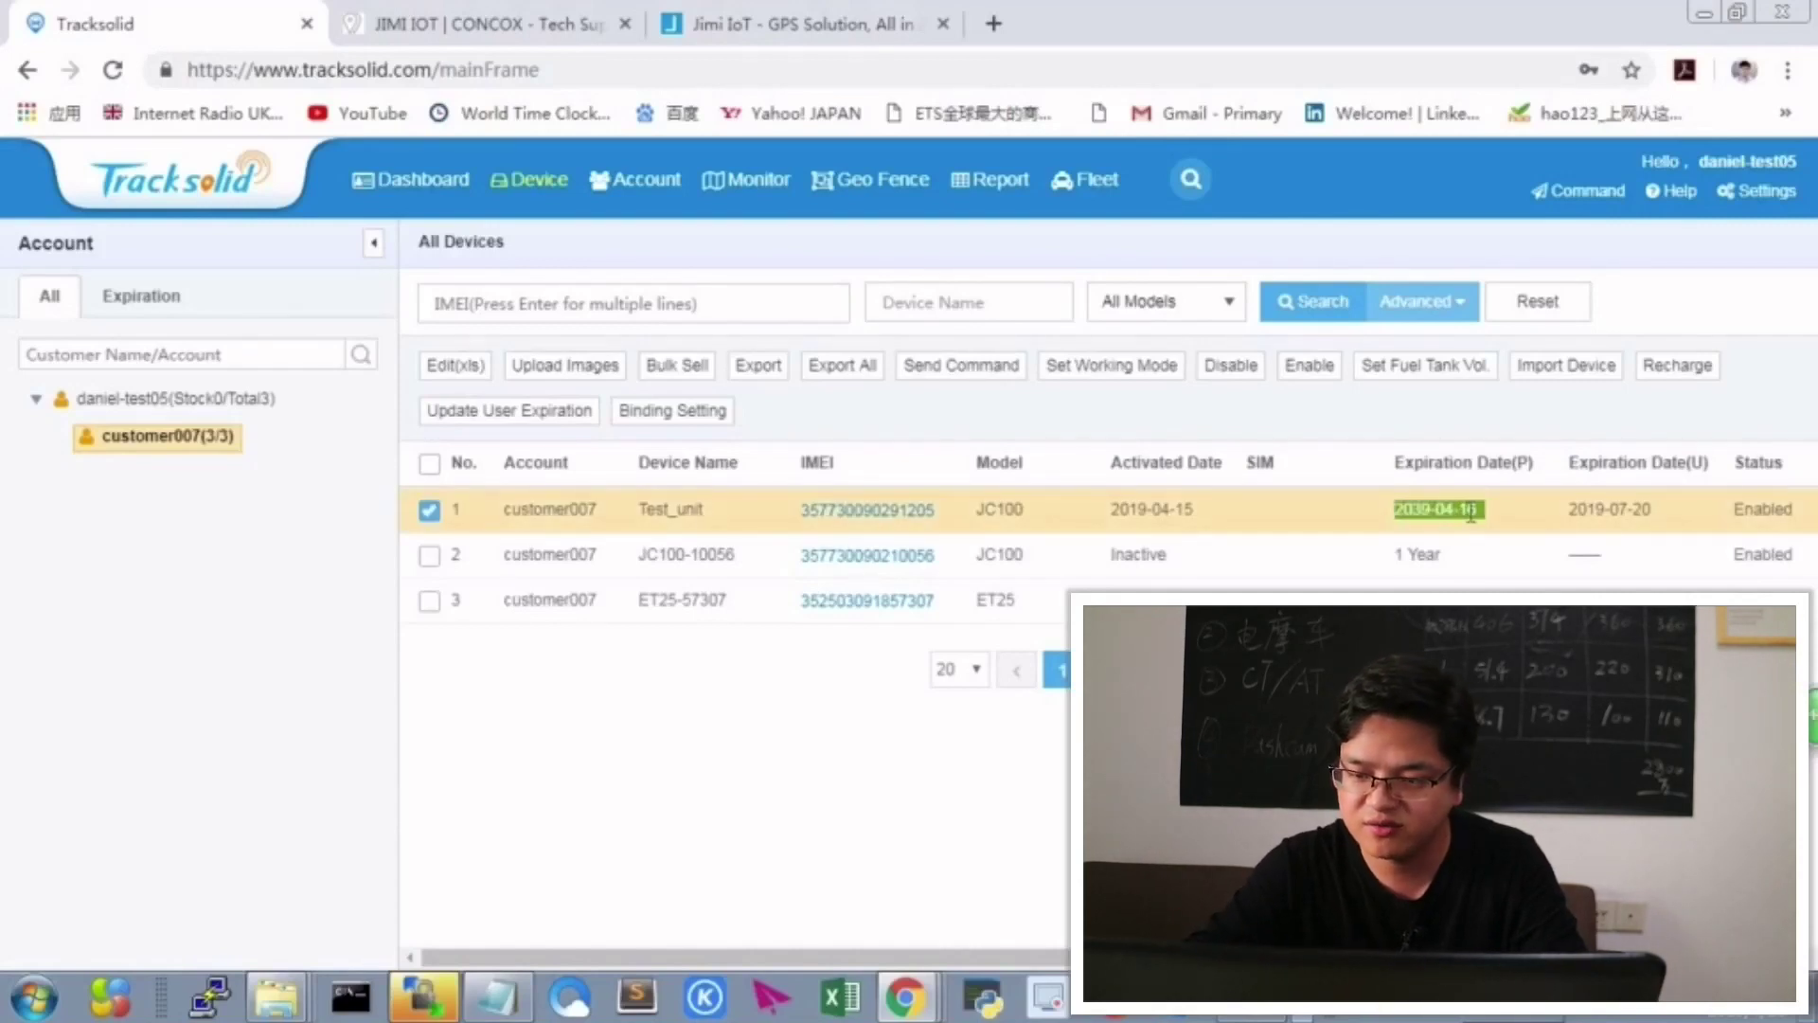
pyautogui.click(1470, 513)
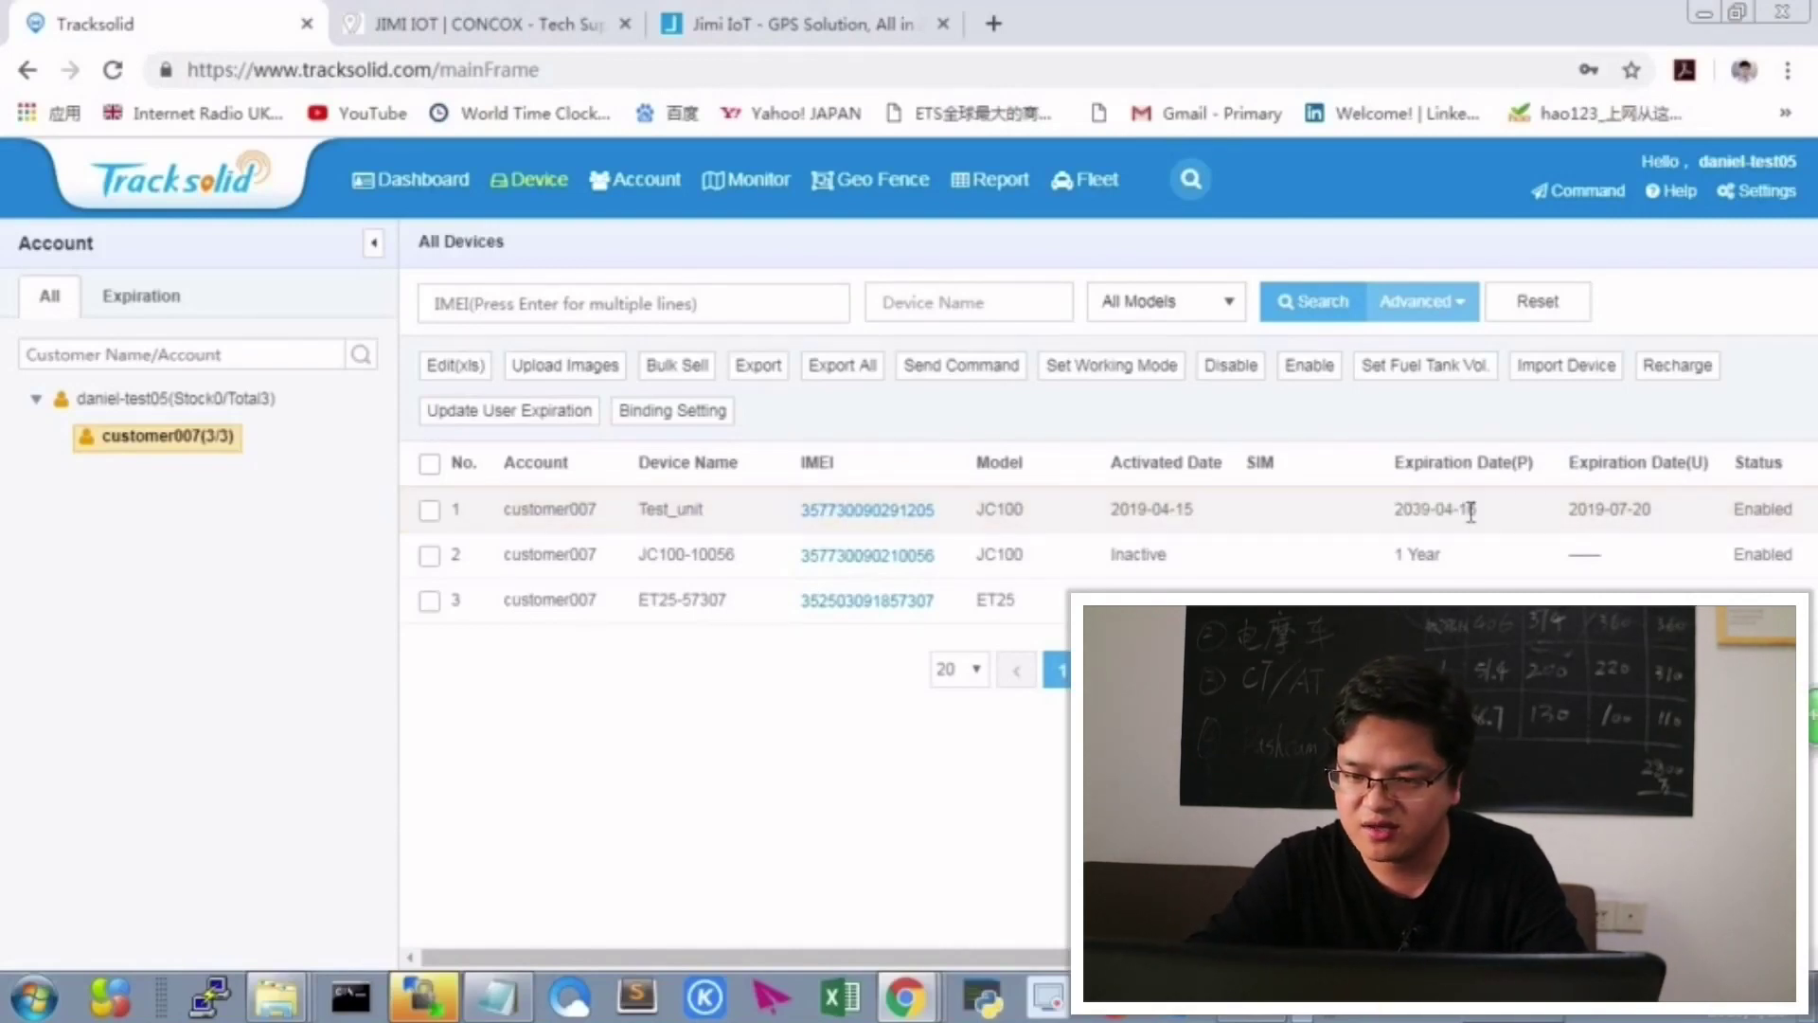
pyautogui.doubleClick(1138, 496)
pyautogui.click(1196, 507)
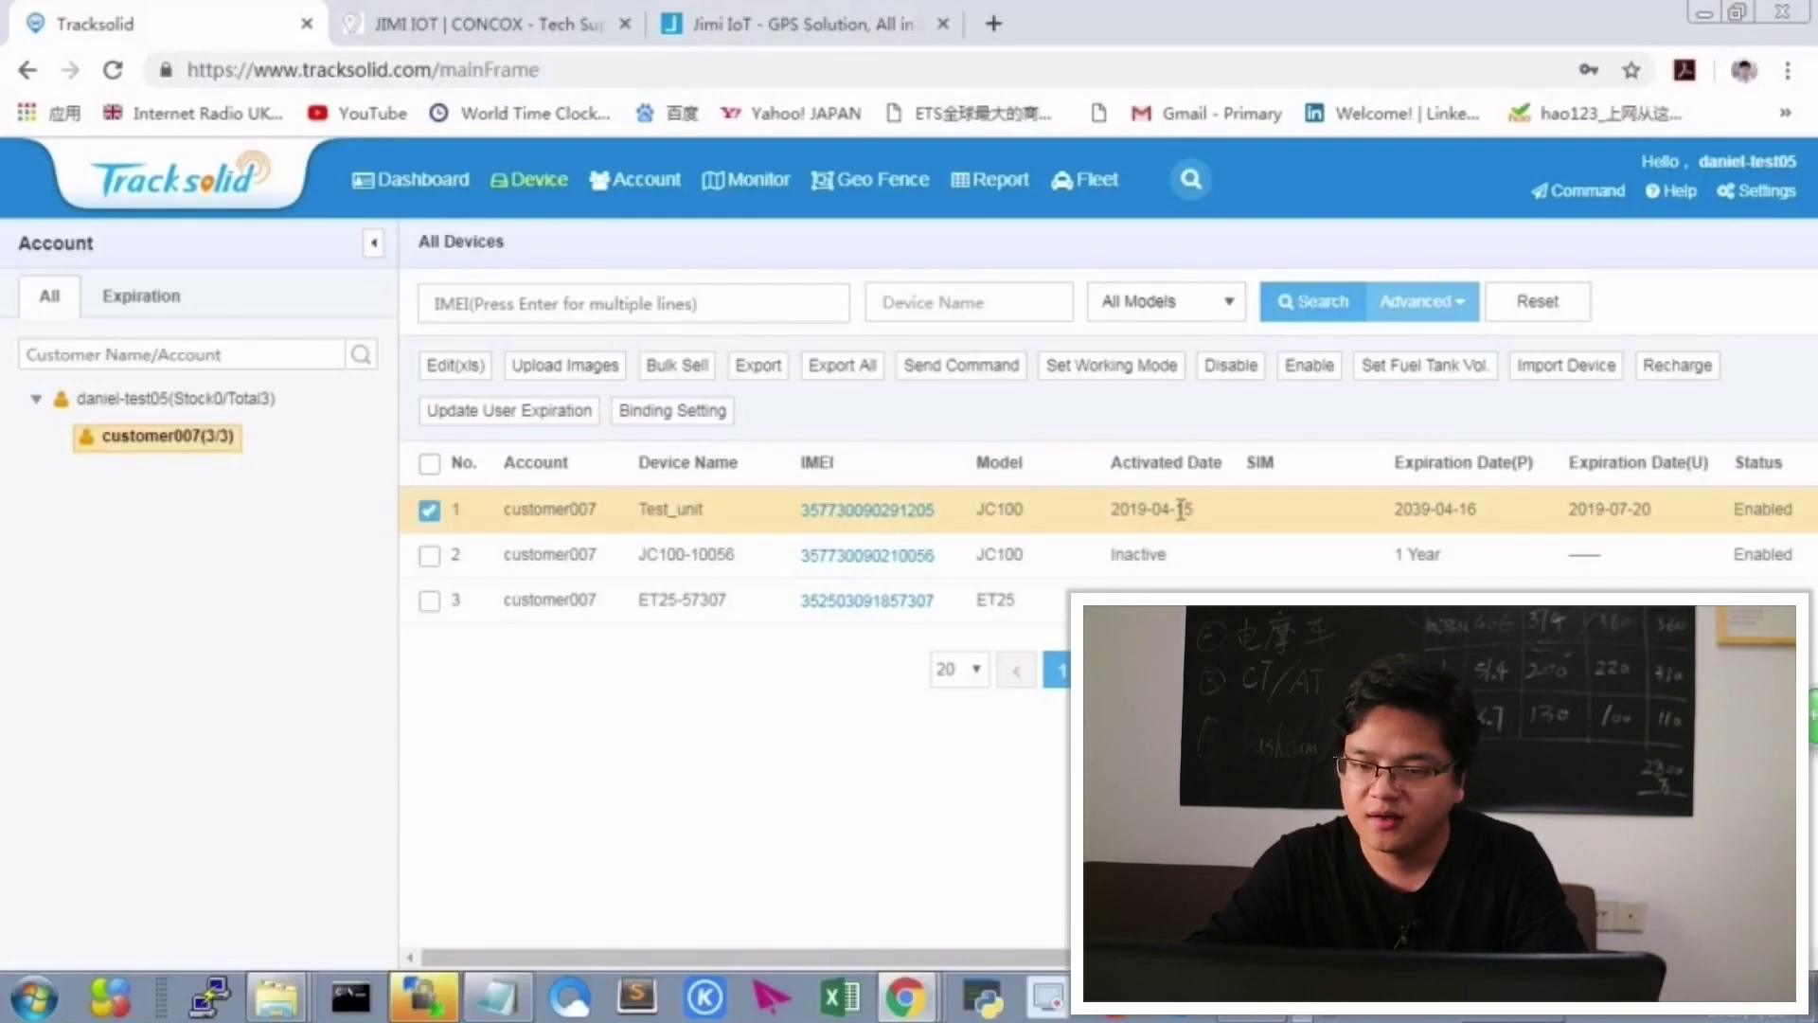
pyautogui.click(1192, 503)
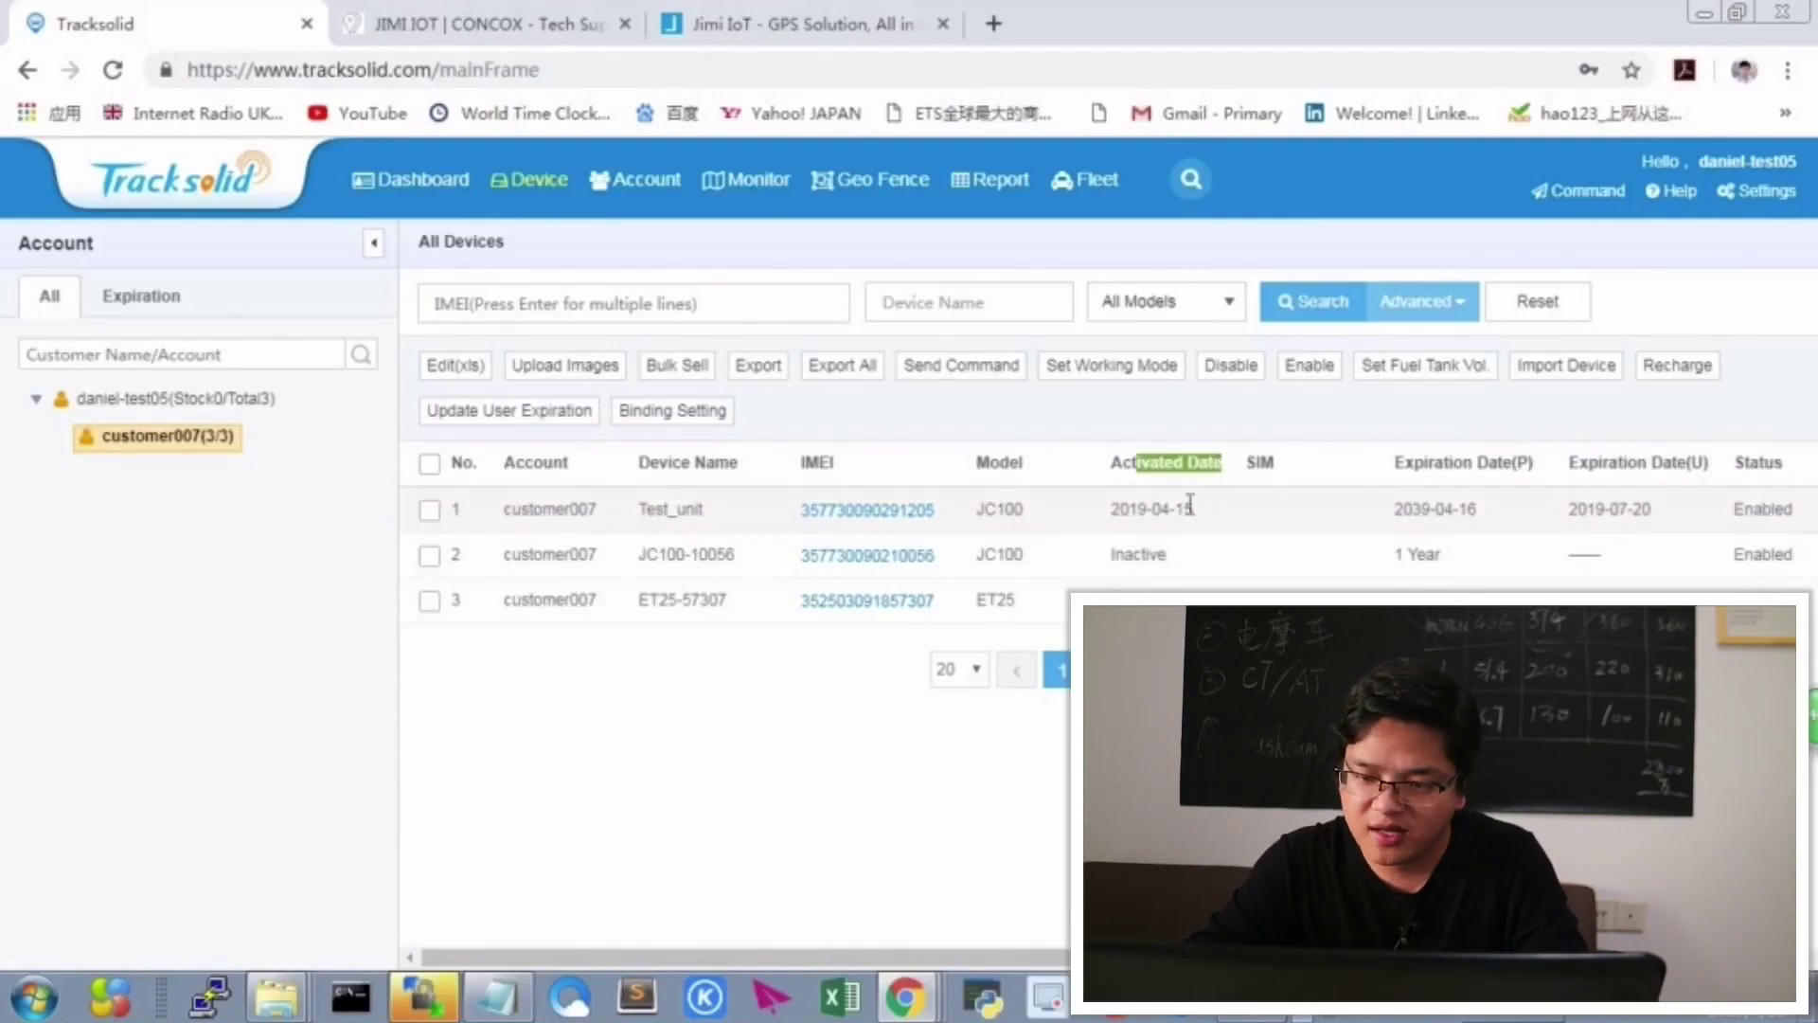
pyautogui.click(1191, 507)
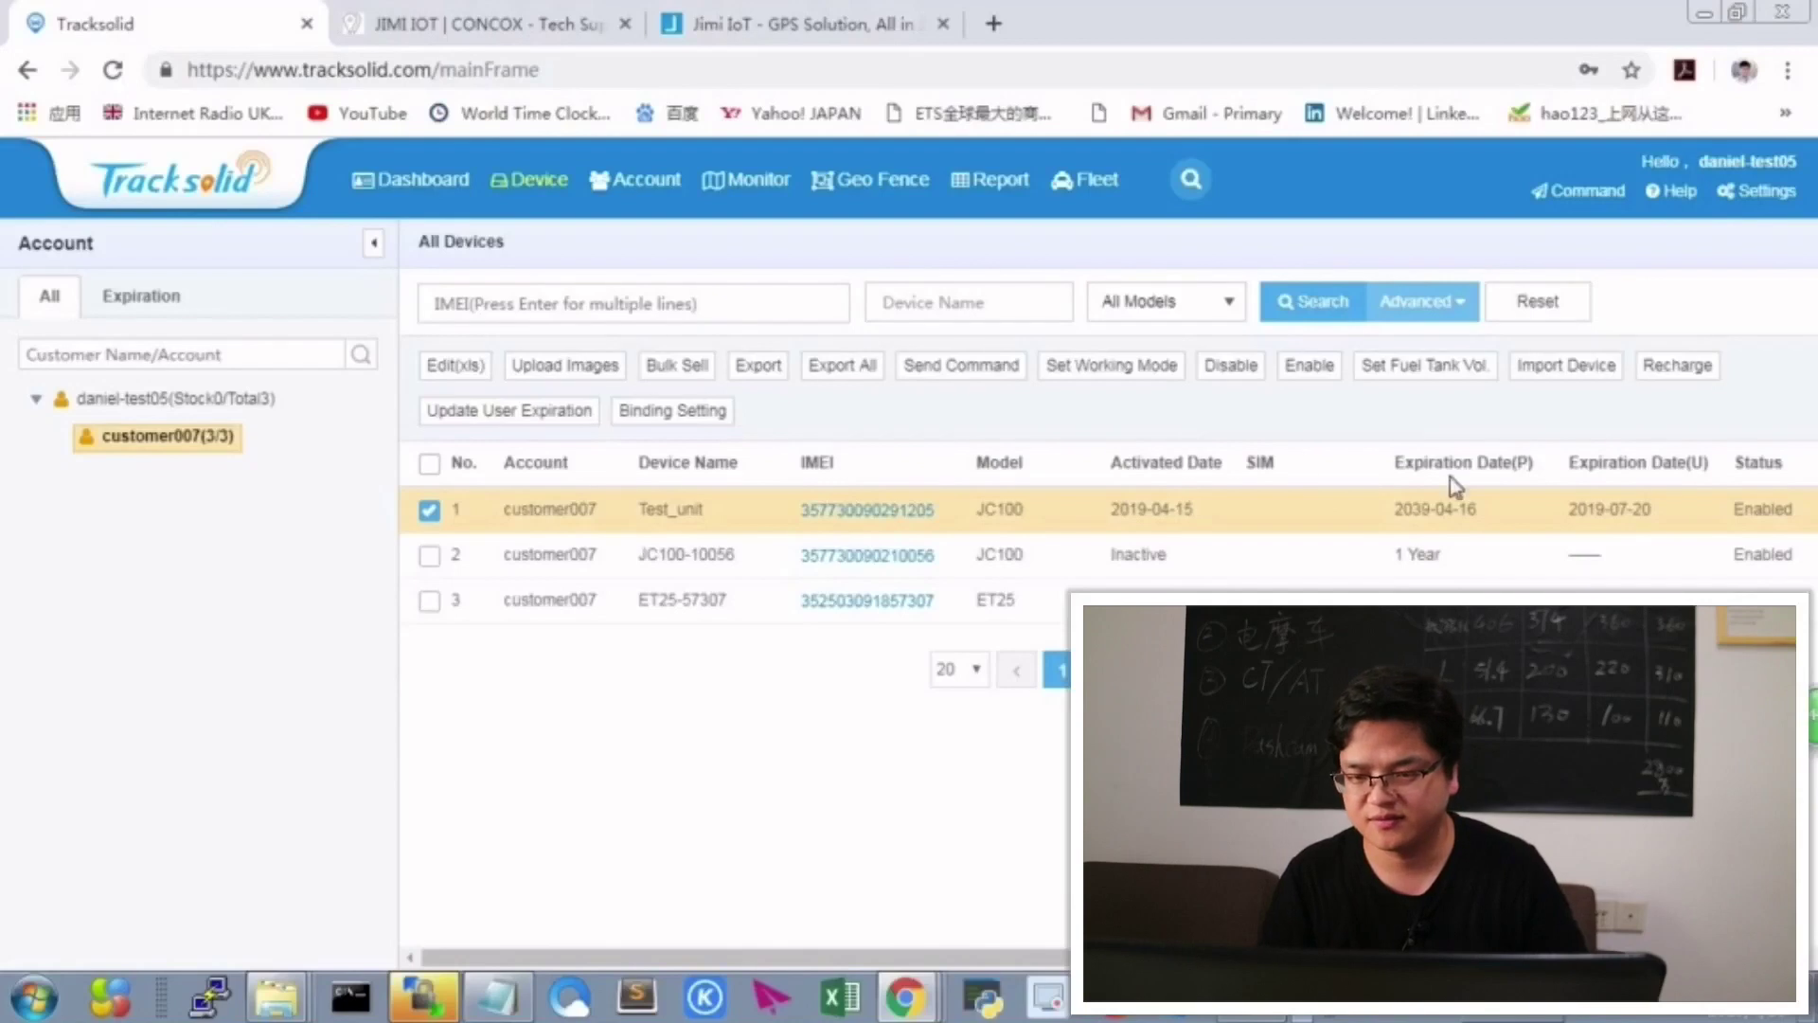
pyautogui.tripleClick(1179, 511)
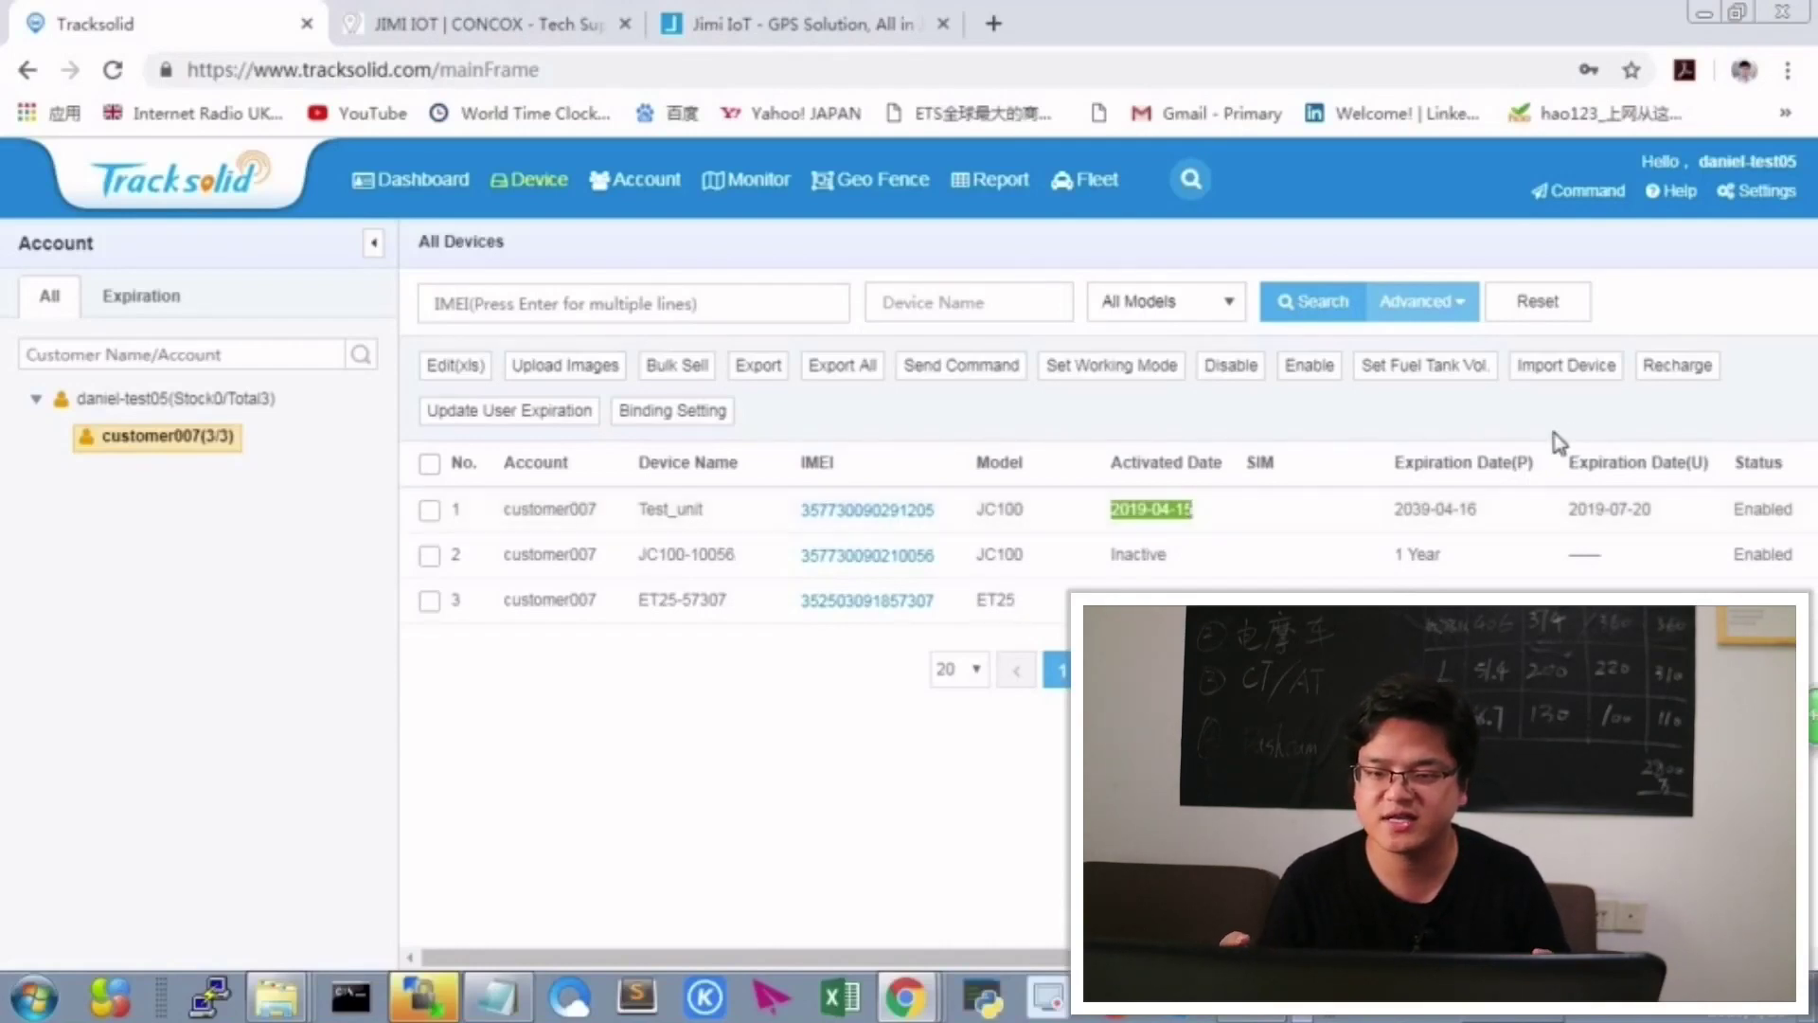
pyautogui.click(1437, 507)
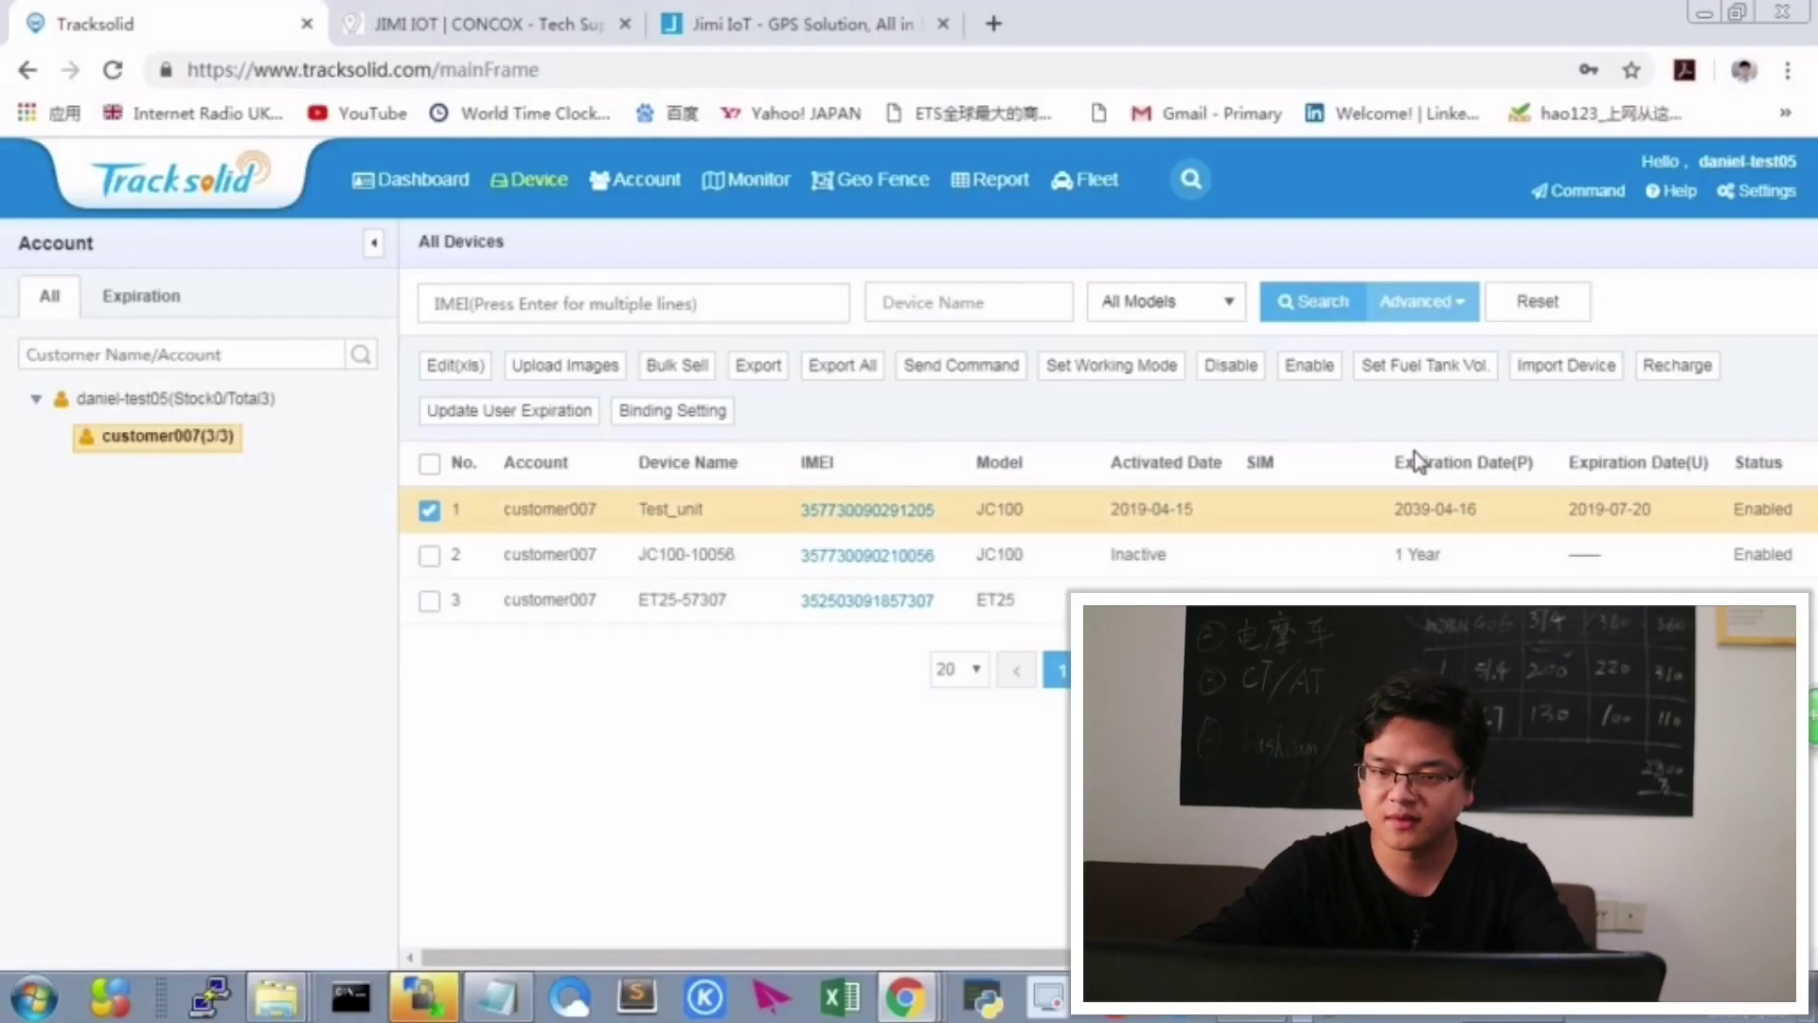
# Deselect Test_unit and select the inactive JC100-10056 device
pyautogui.click(429, 509)
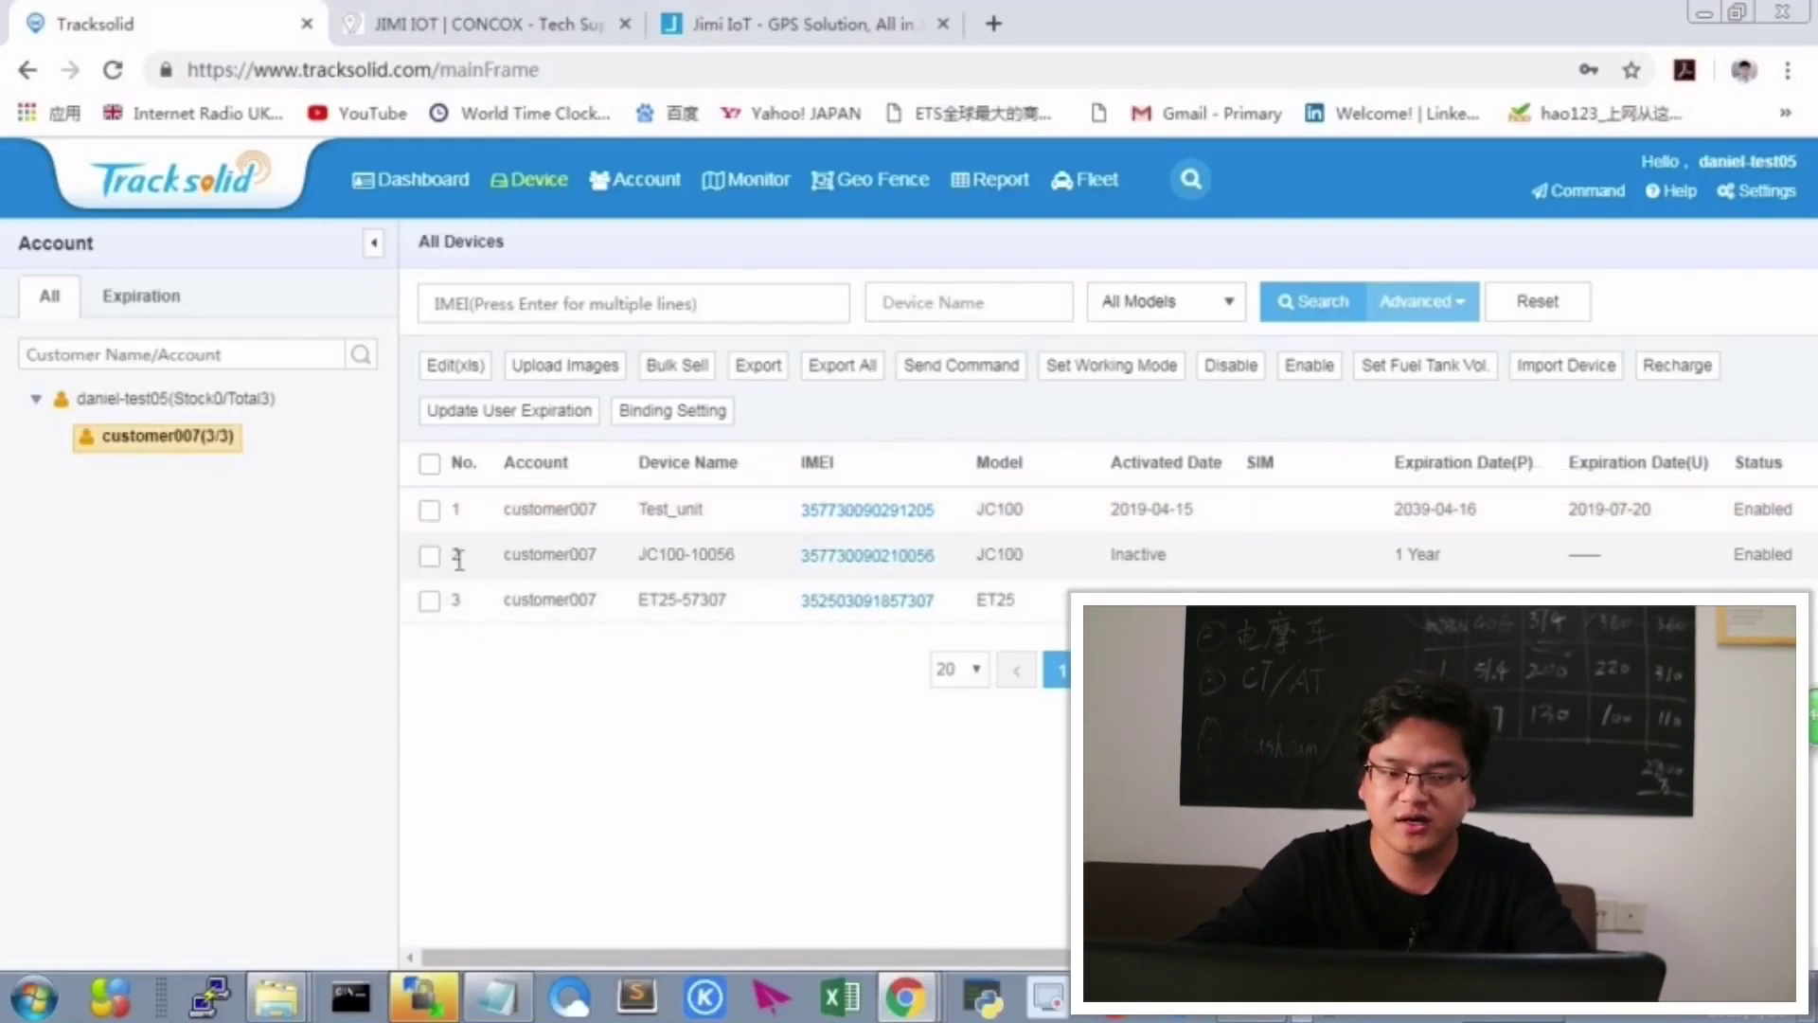
pyautogui.doubleClick(1153, 554)
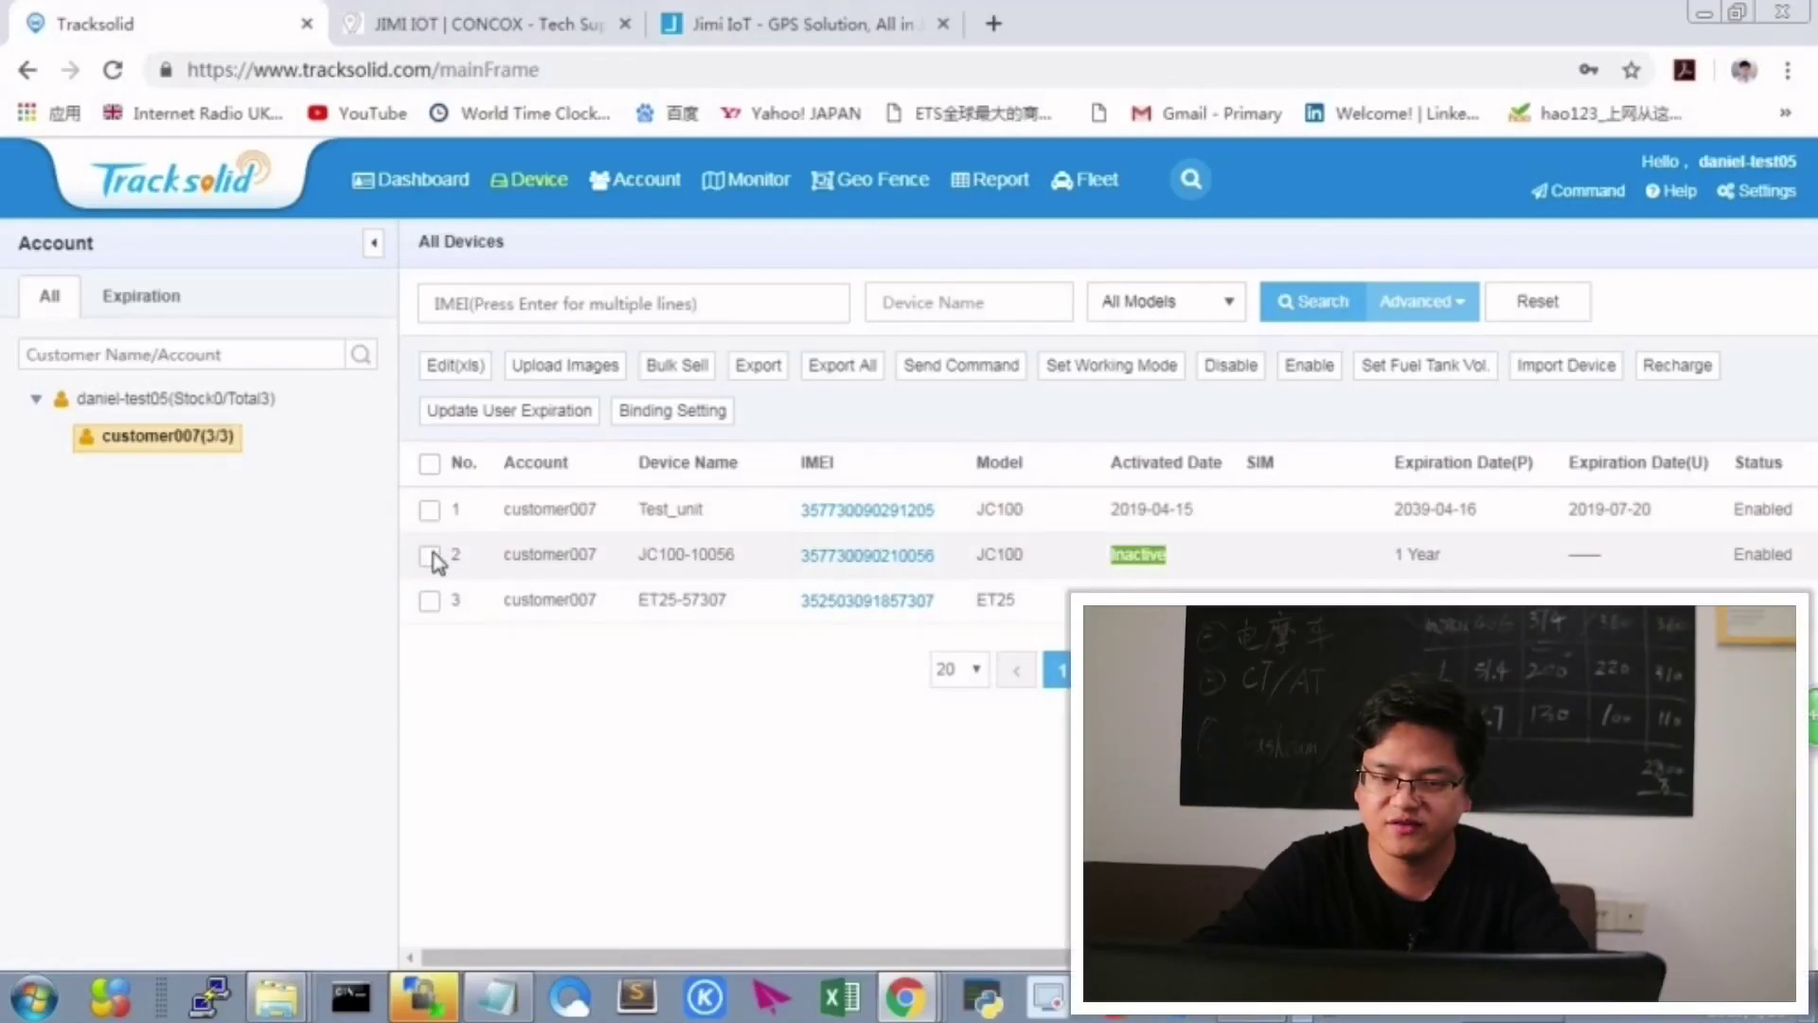
pyautogui.click(430, 556)
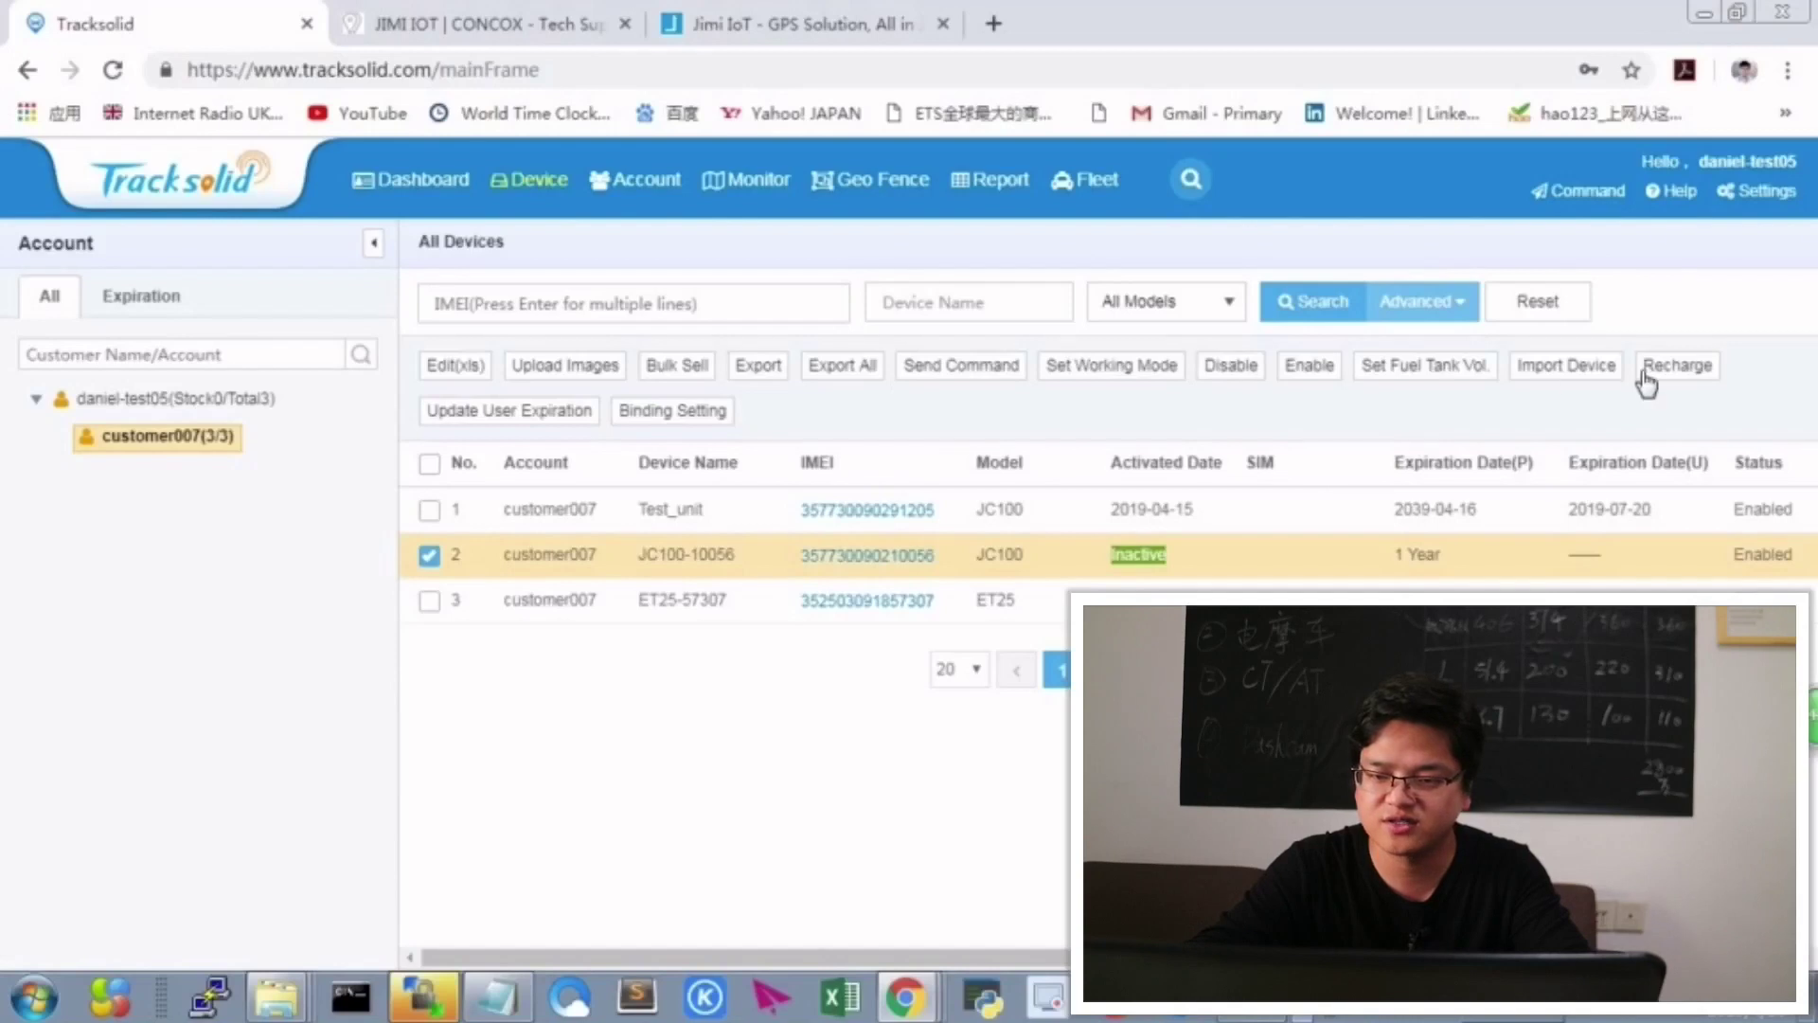
# Try to set JC100-10056's user expiration date to 2019-04-27
pyautogui.click(497, 425)
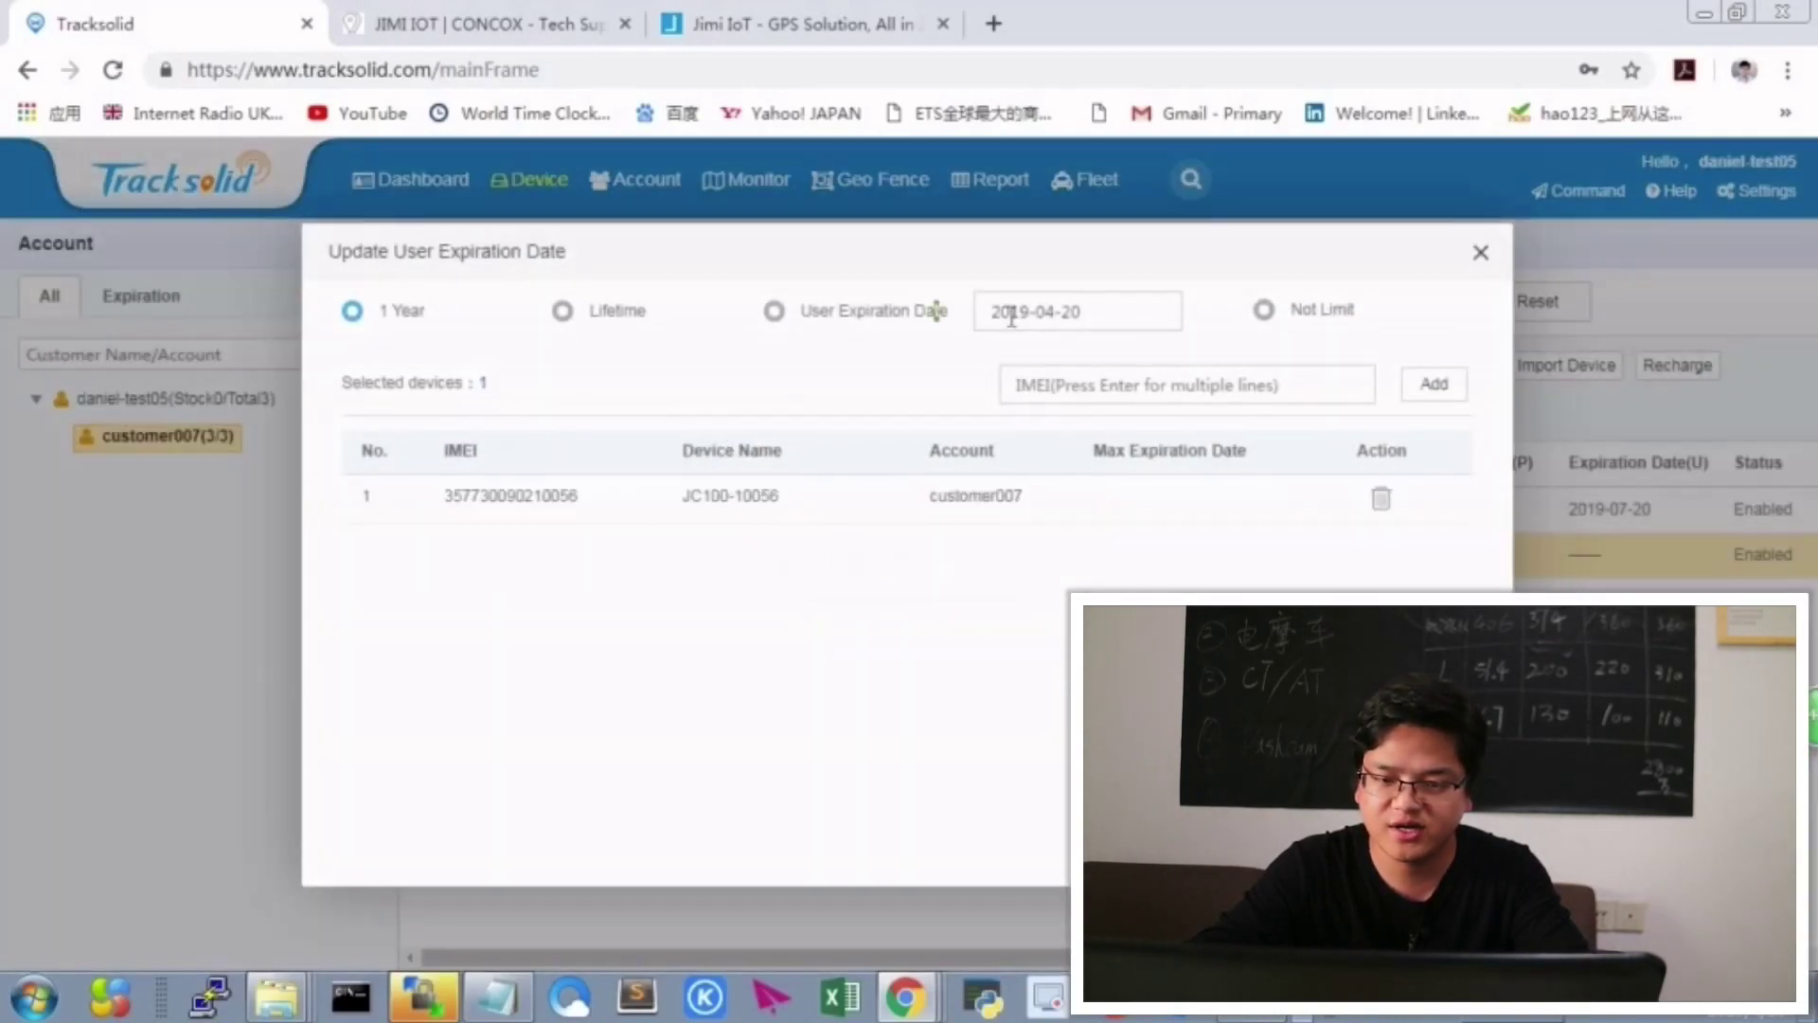
pyautogui.click(1126, 316)
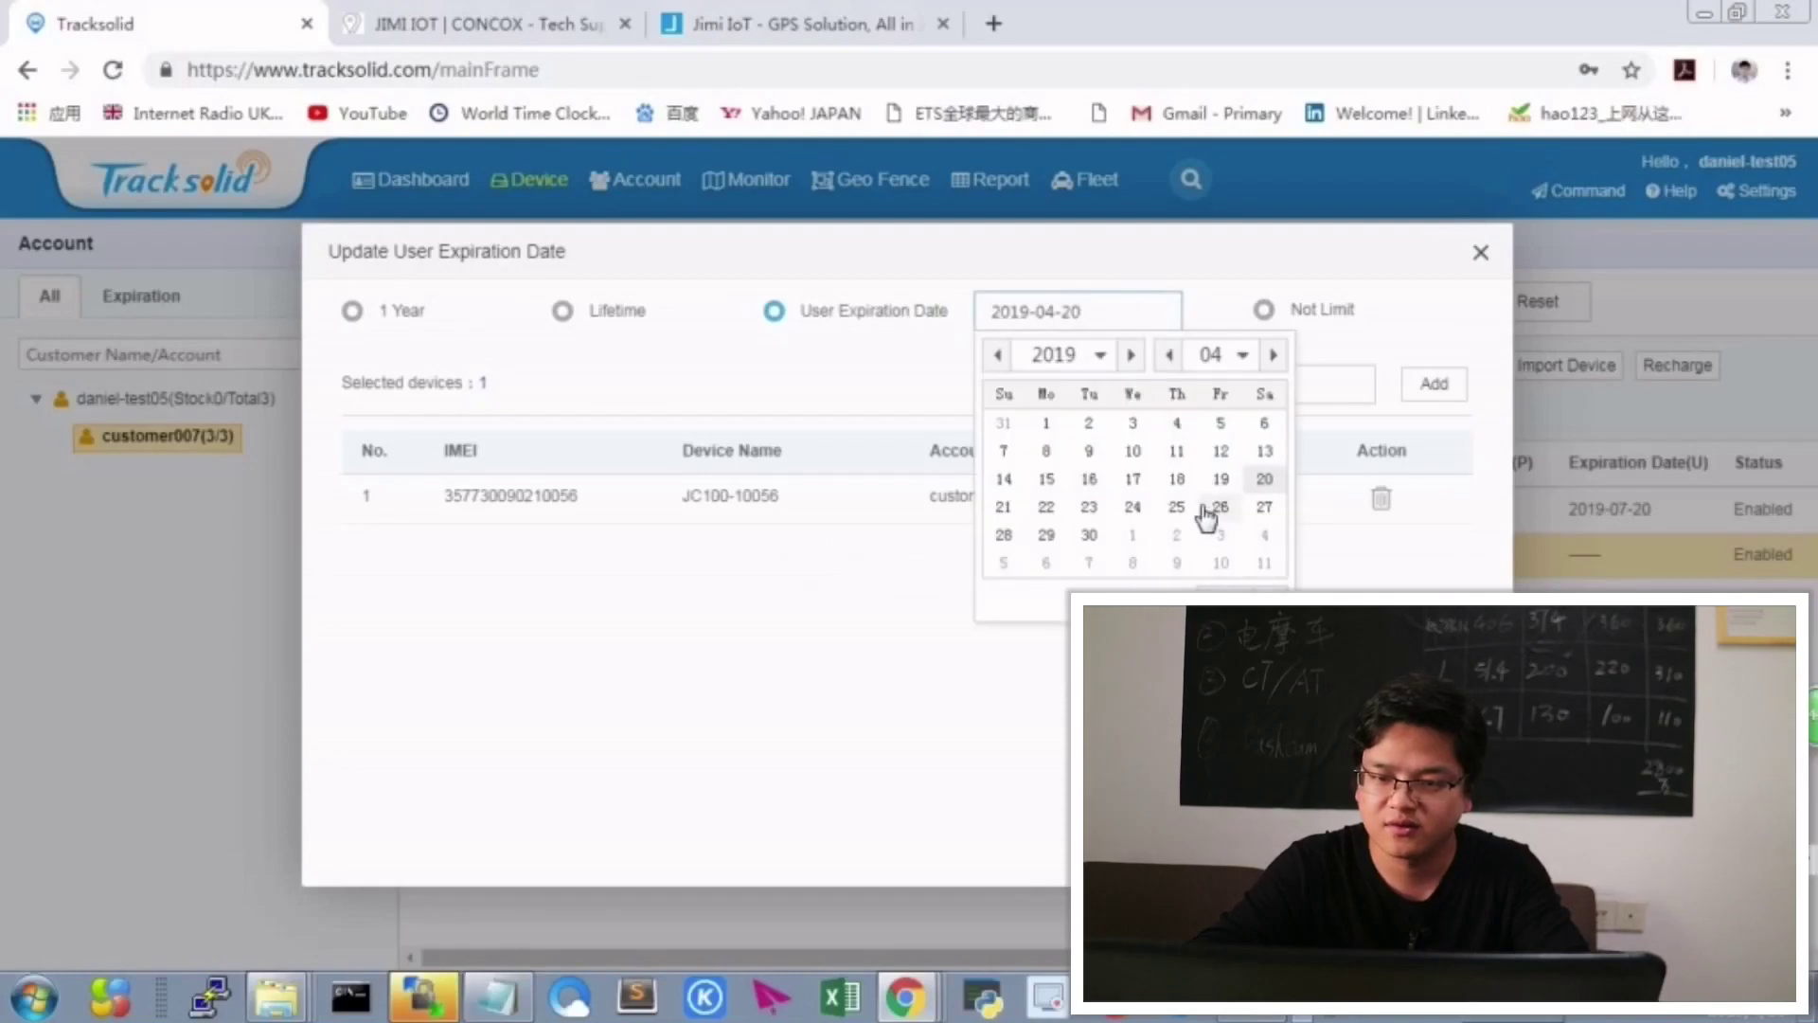
pyautogui.click(1264, 508)
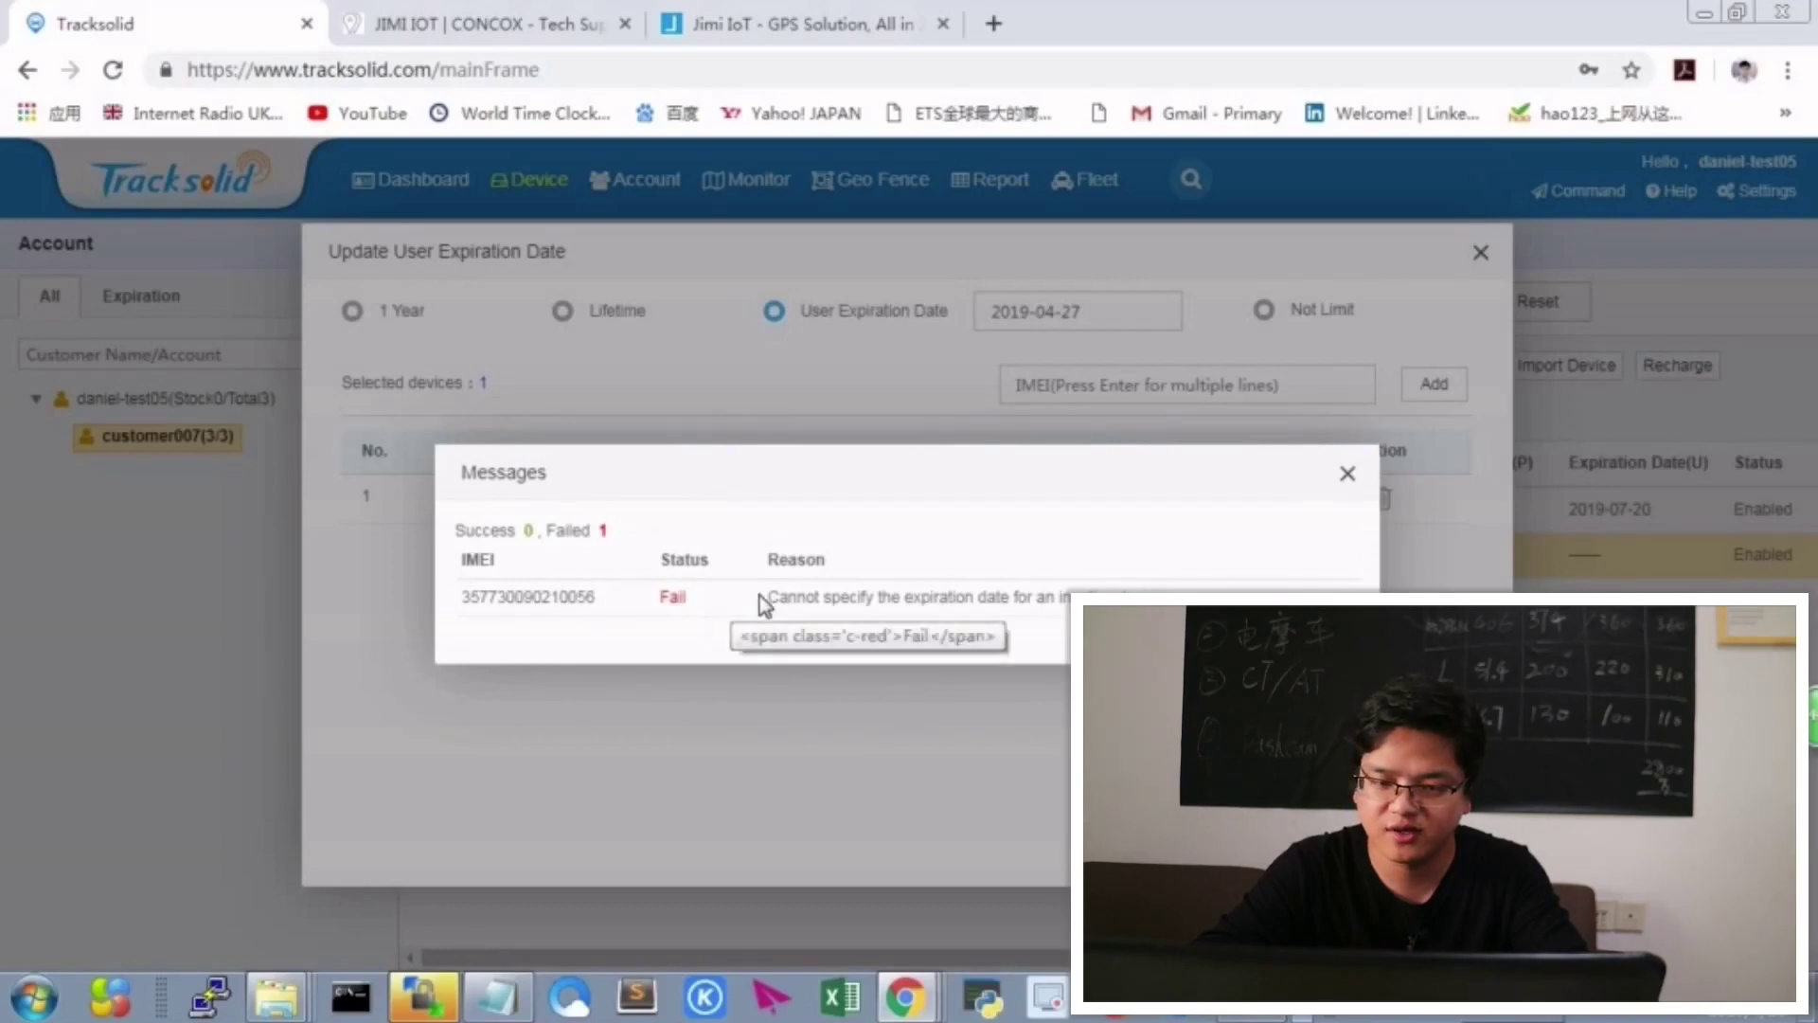
pyautogui.moveTo(767, 596); pyautogui.dragTo(1156, 597)
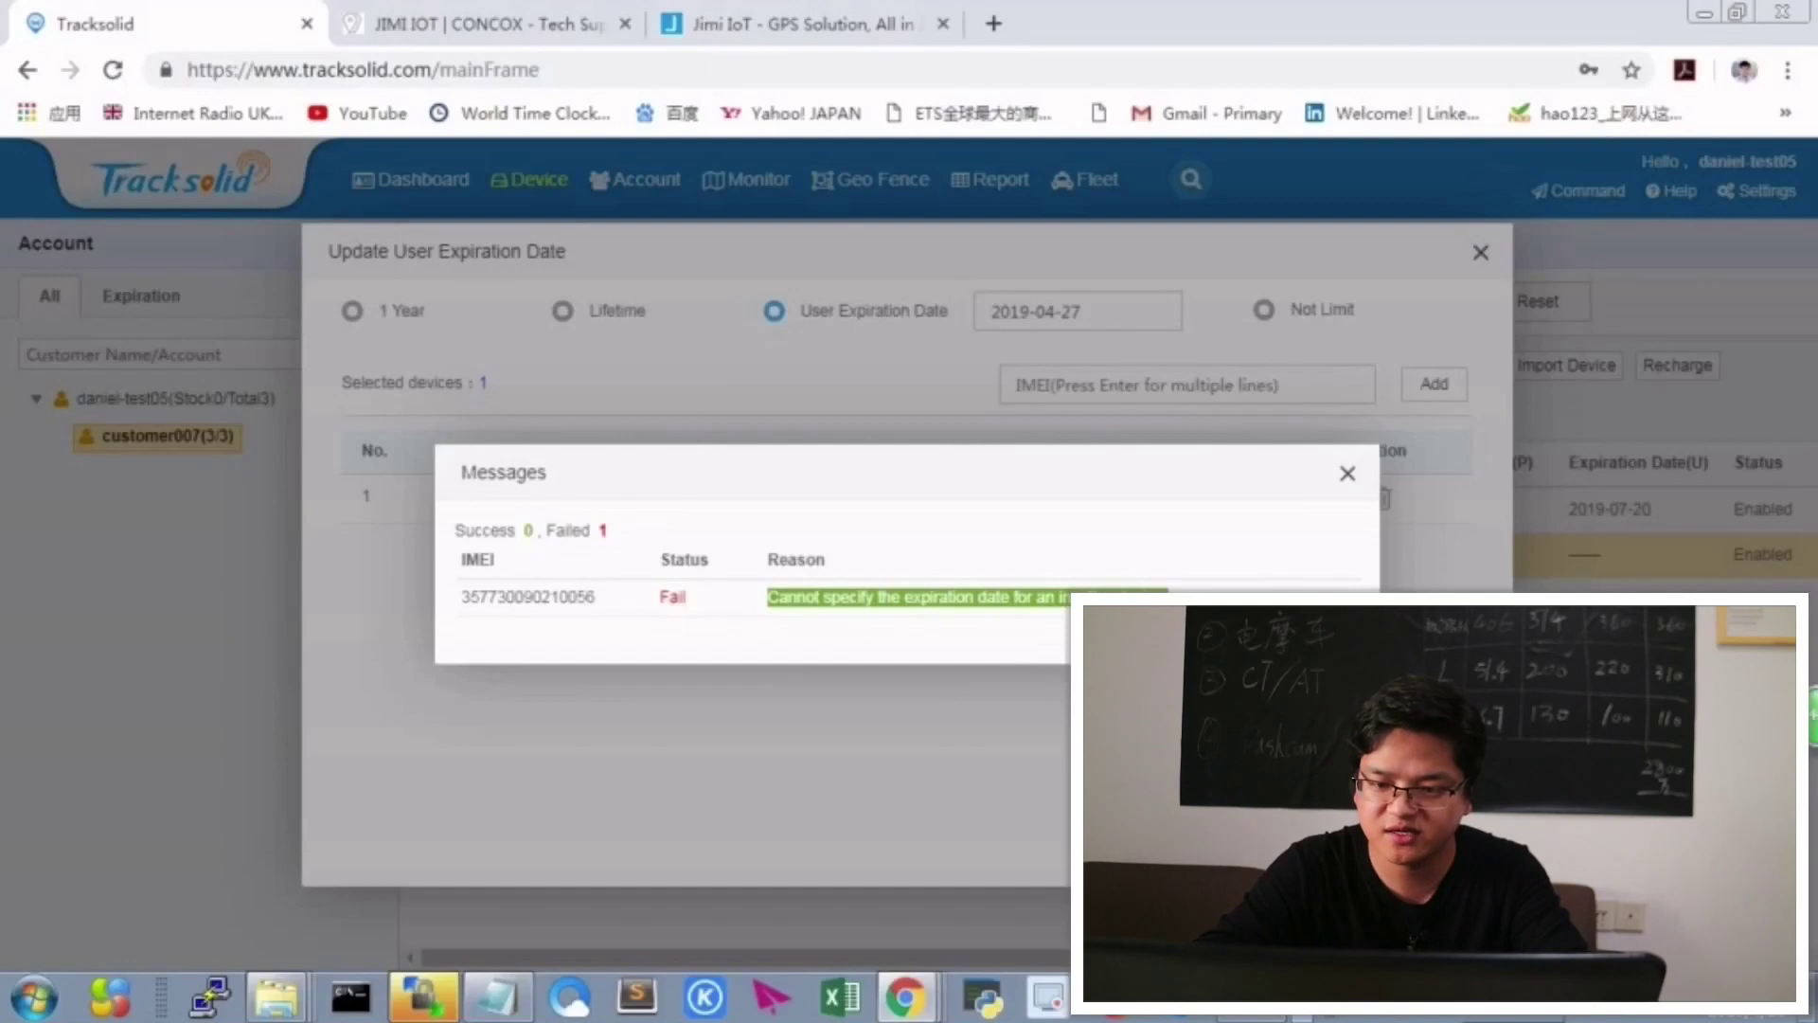
pyautogui.click(891, 596)
pyautogui.tripleClick(756, 599)
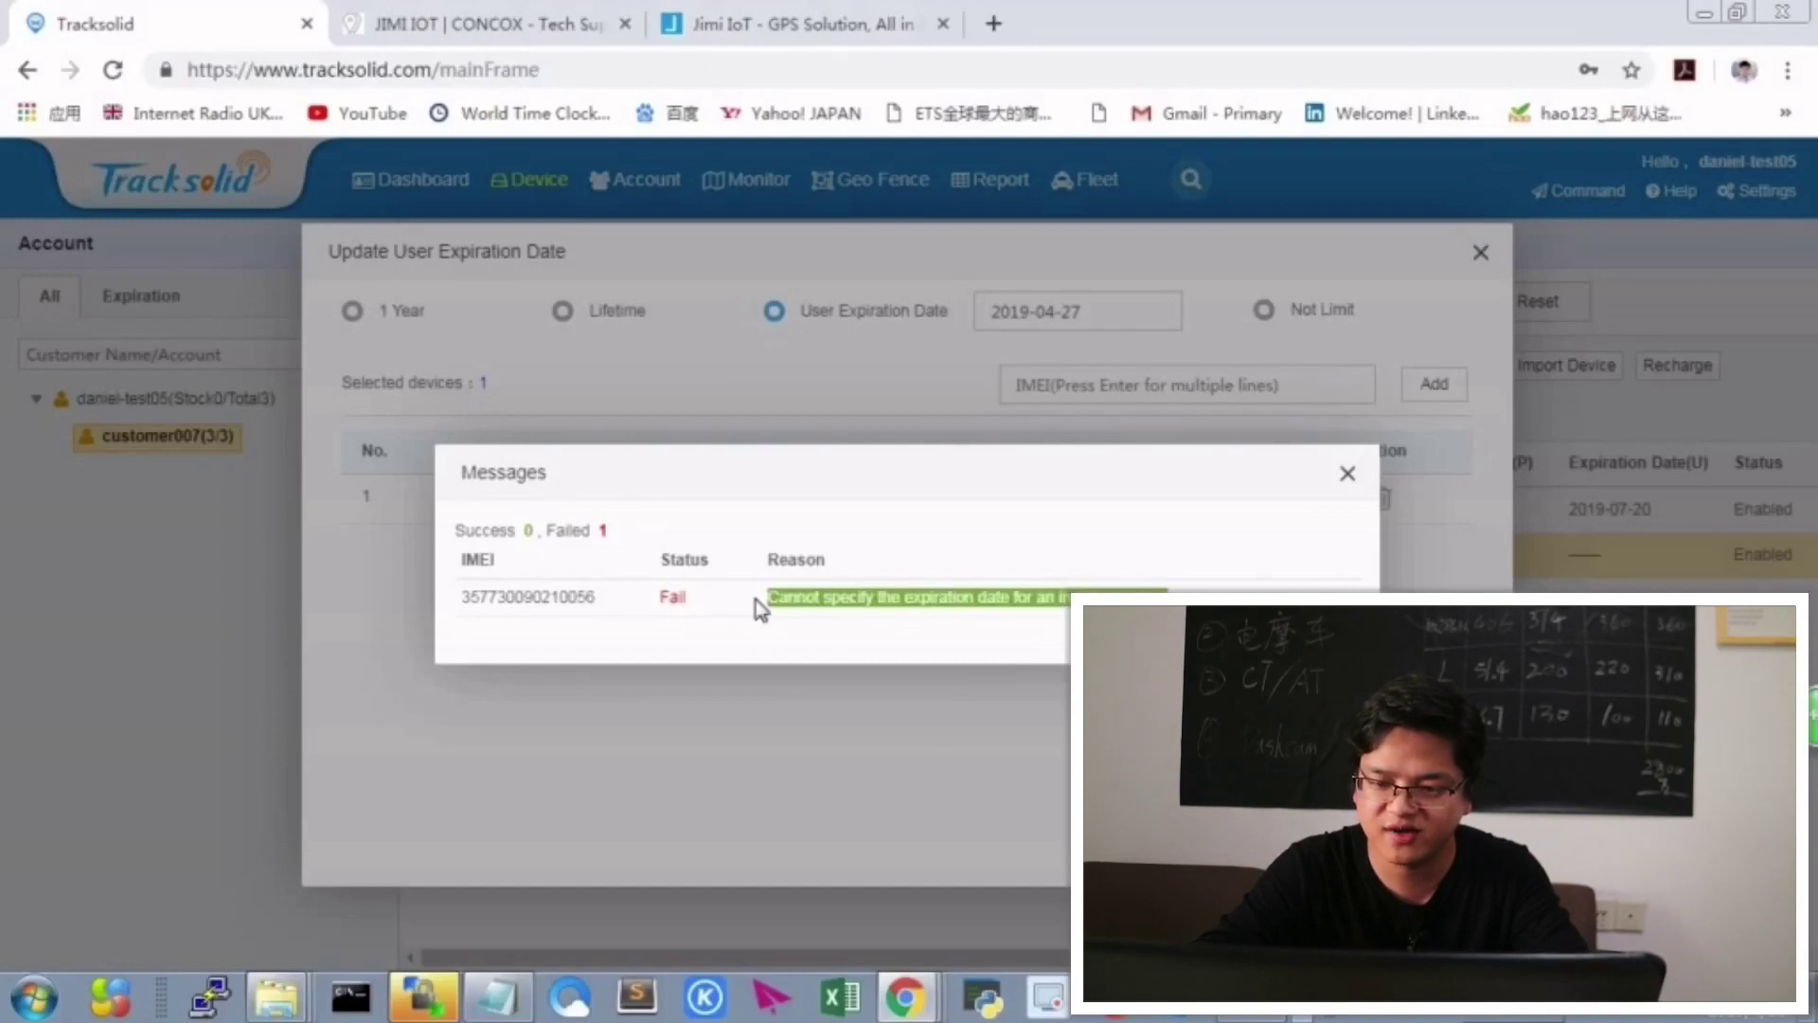
pyautogui.click(819, 619)
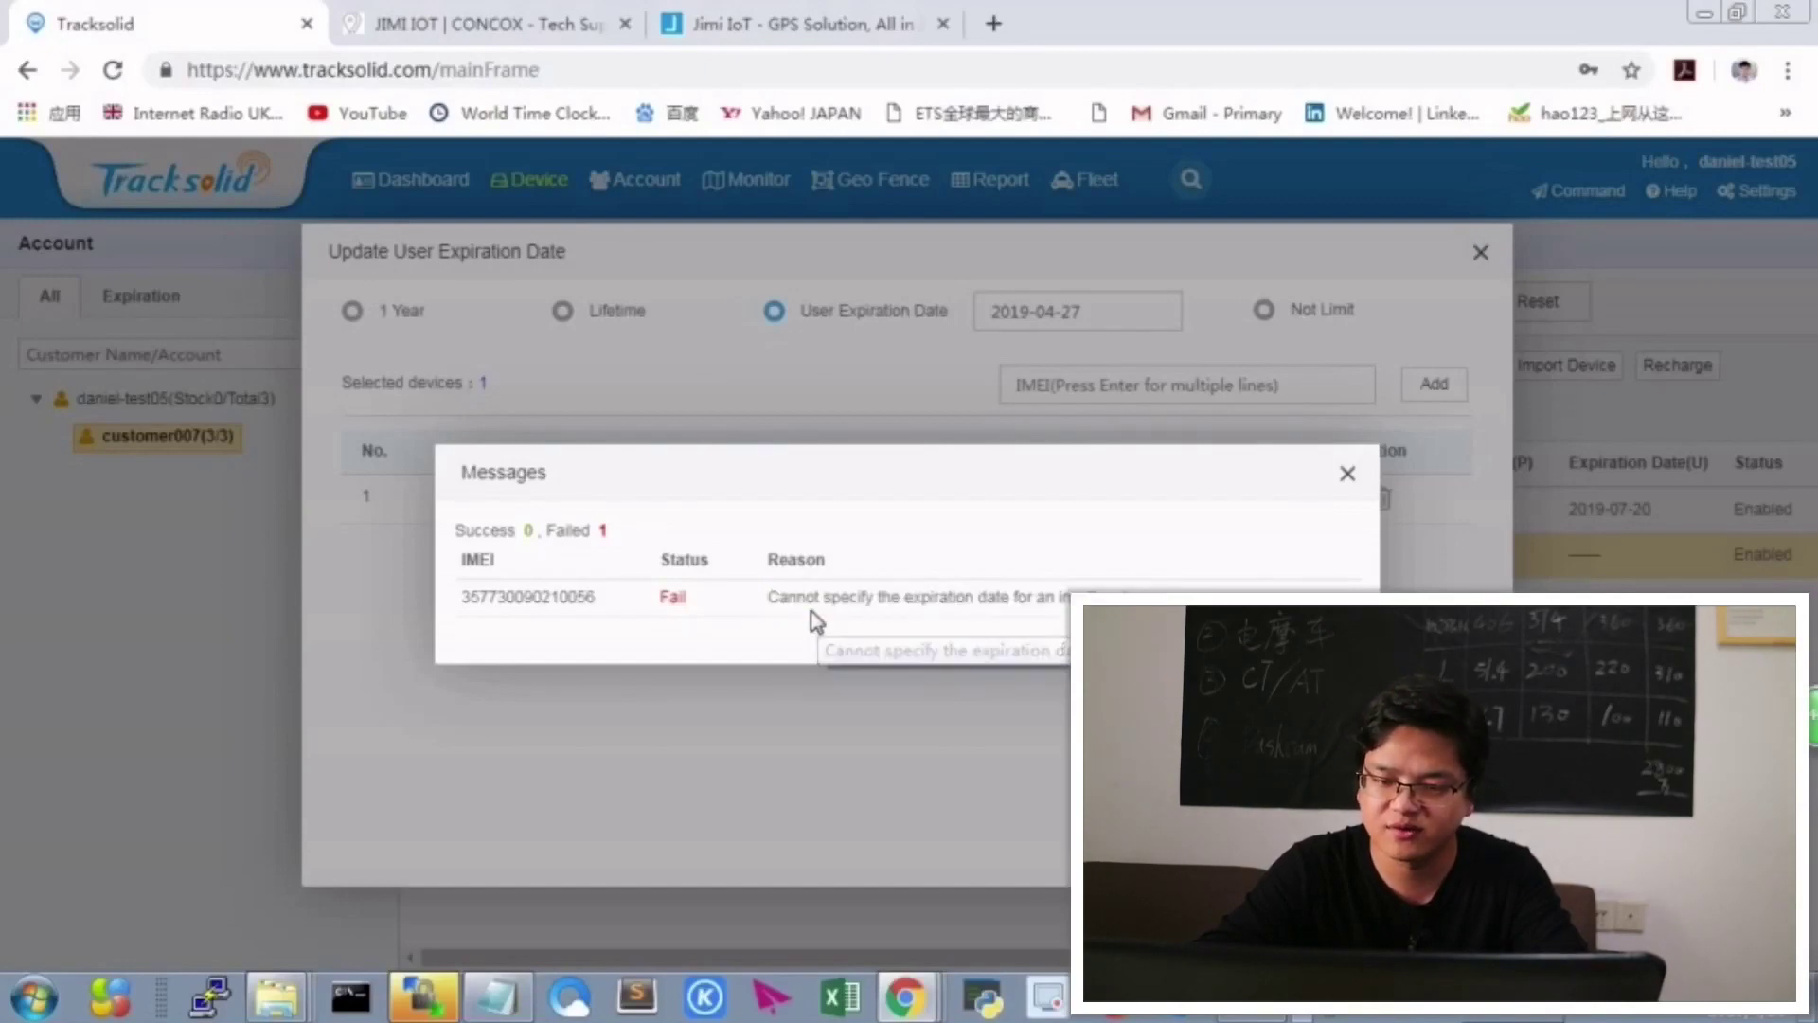